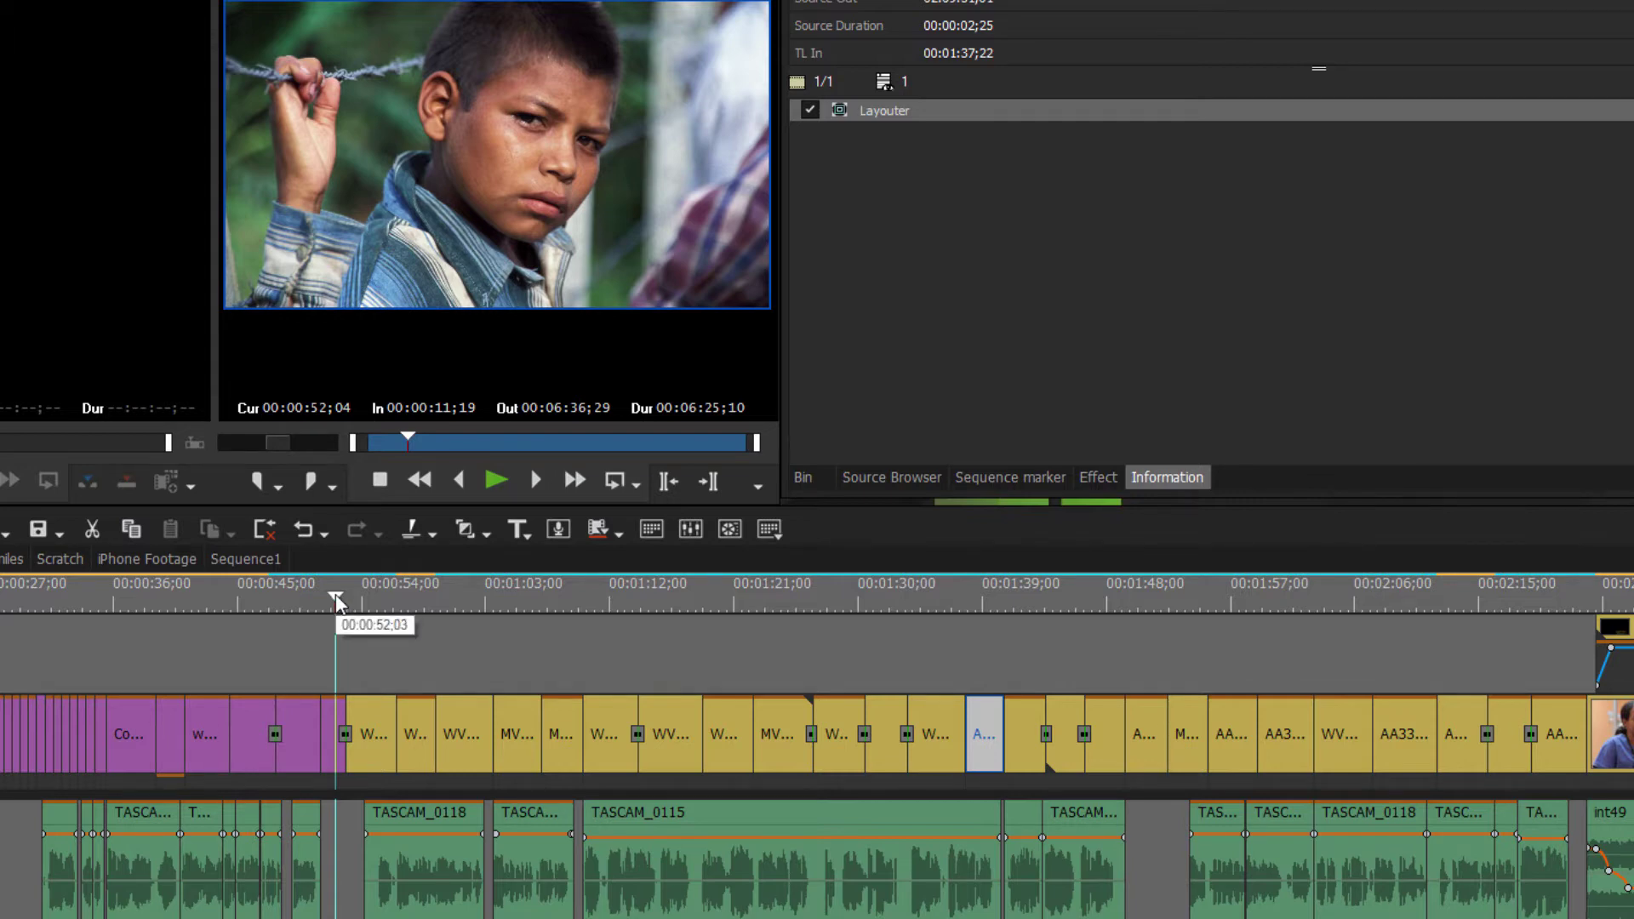
# Play and scrub through the purple and yellow clips on the BS Short timeline to review the footage.
pyautogui.moveTo(336, 601)
pyautogui.mouseDown()
pyautogui.moveTo(378, 591)
pyautogui.moveTo(240, 638)
pyautogui.moveTo(189, 636)
pyautogui.moveTo(334, 625)
pyautogui.mouseUp()
pyautogui.press('space')
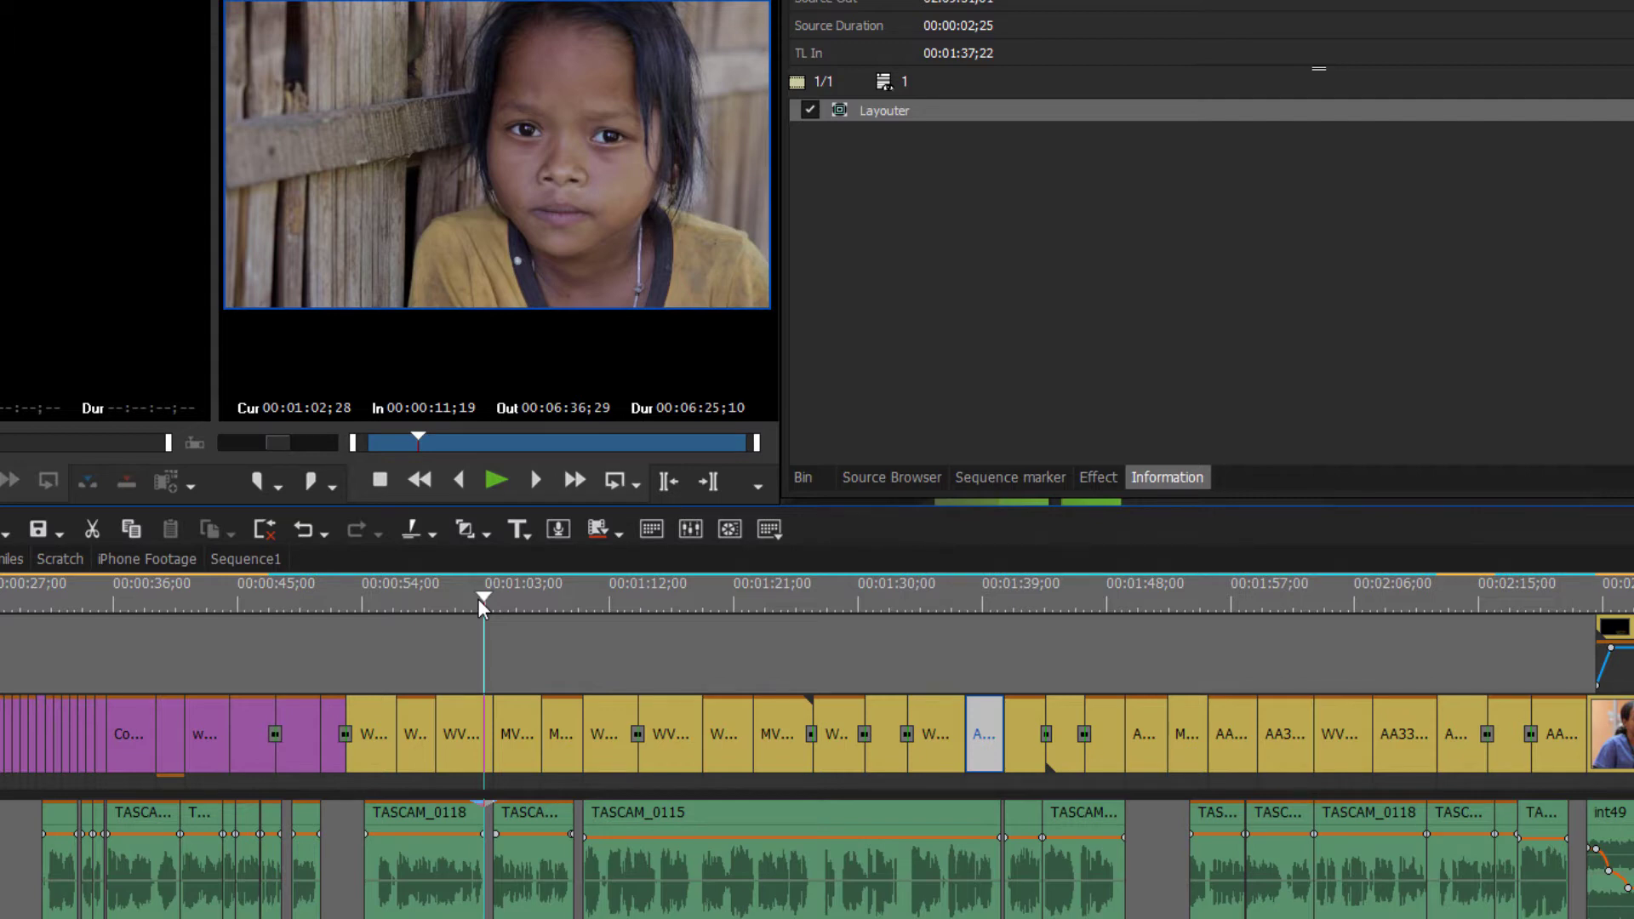
pyautogui.moveTo(478, 598); pyautogui.dragTo(956, 697)
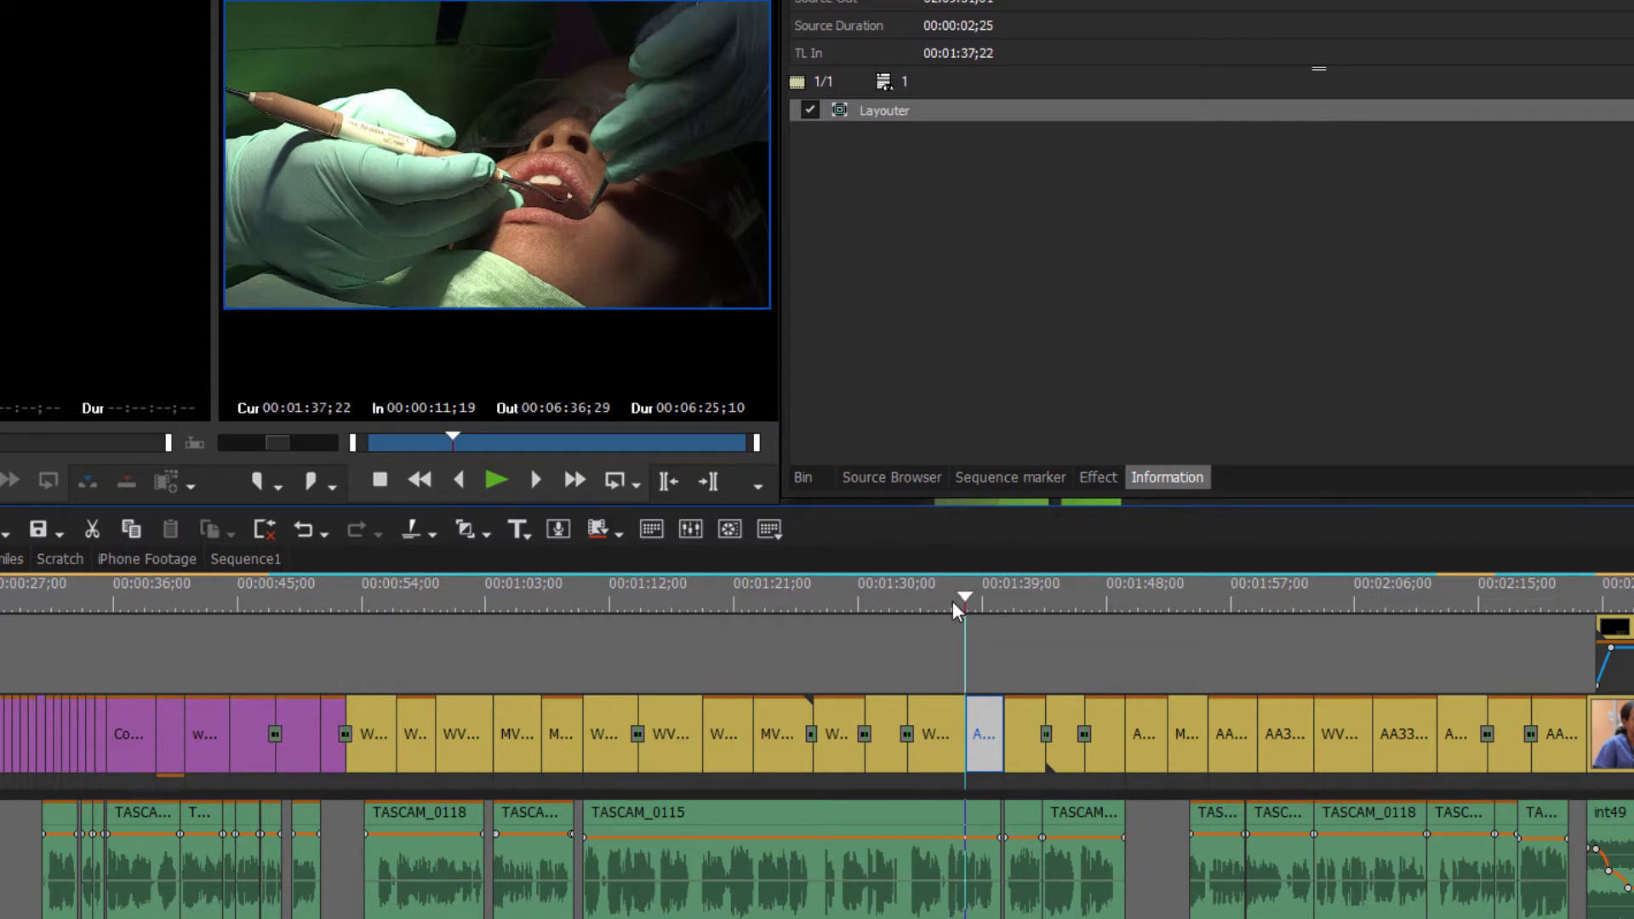
pyautogui.moveTo(953, 603); pyautogui.dragTo(370, 647)
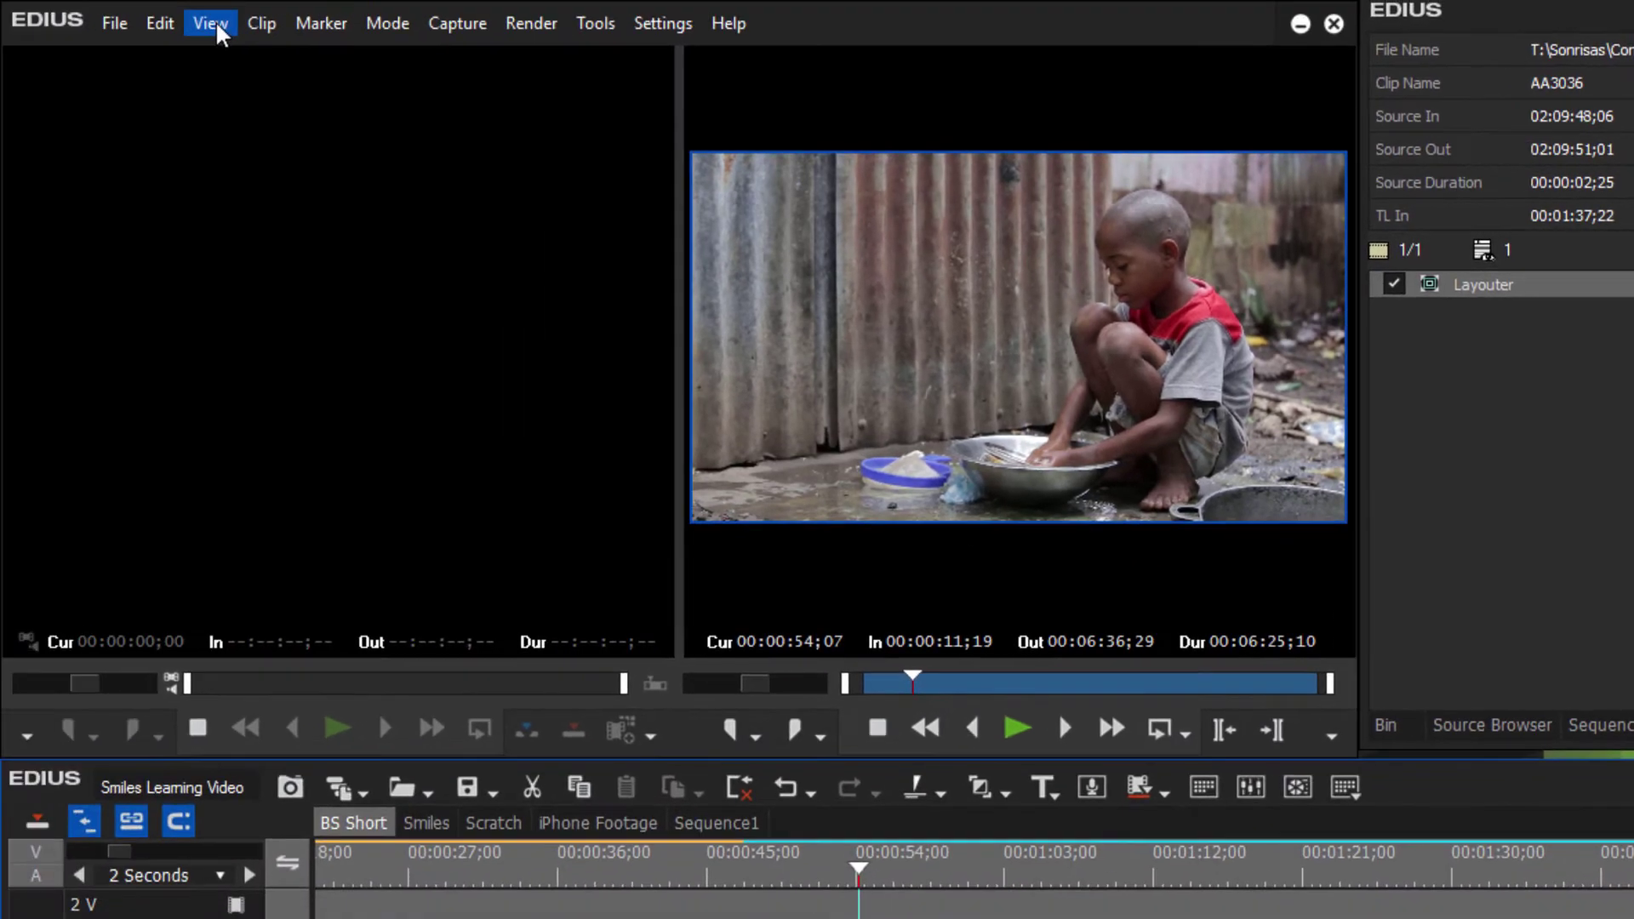
# Switch the preview to Single Mode and enlarge the player window both downward and sideways.
pyautogui.click(214, 25)
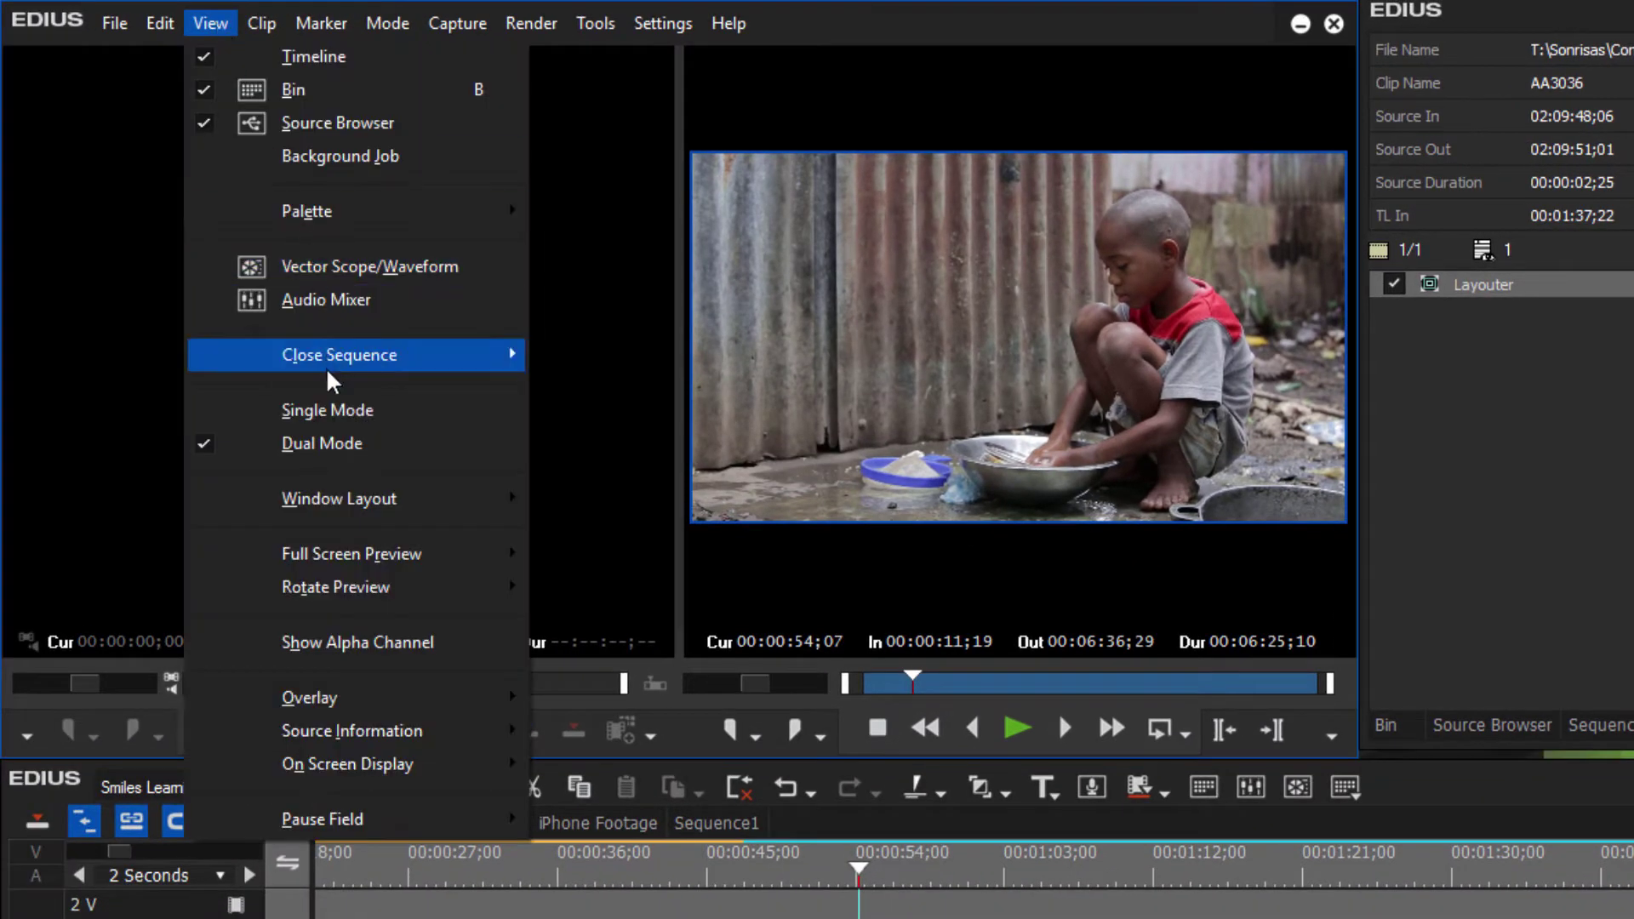
pyautogui.click(326, 412)
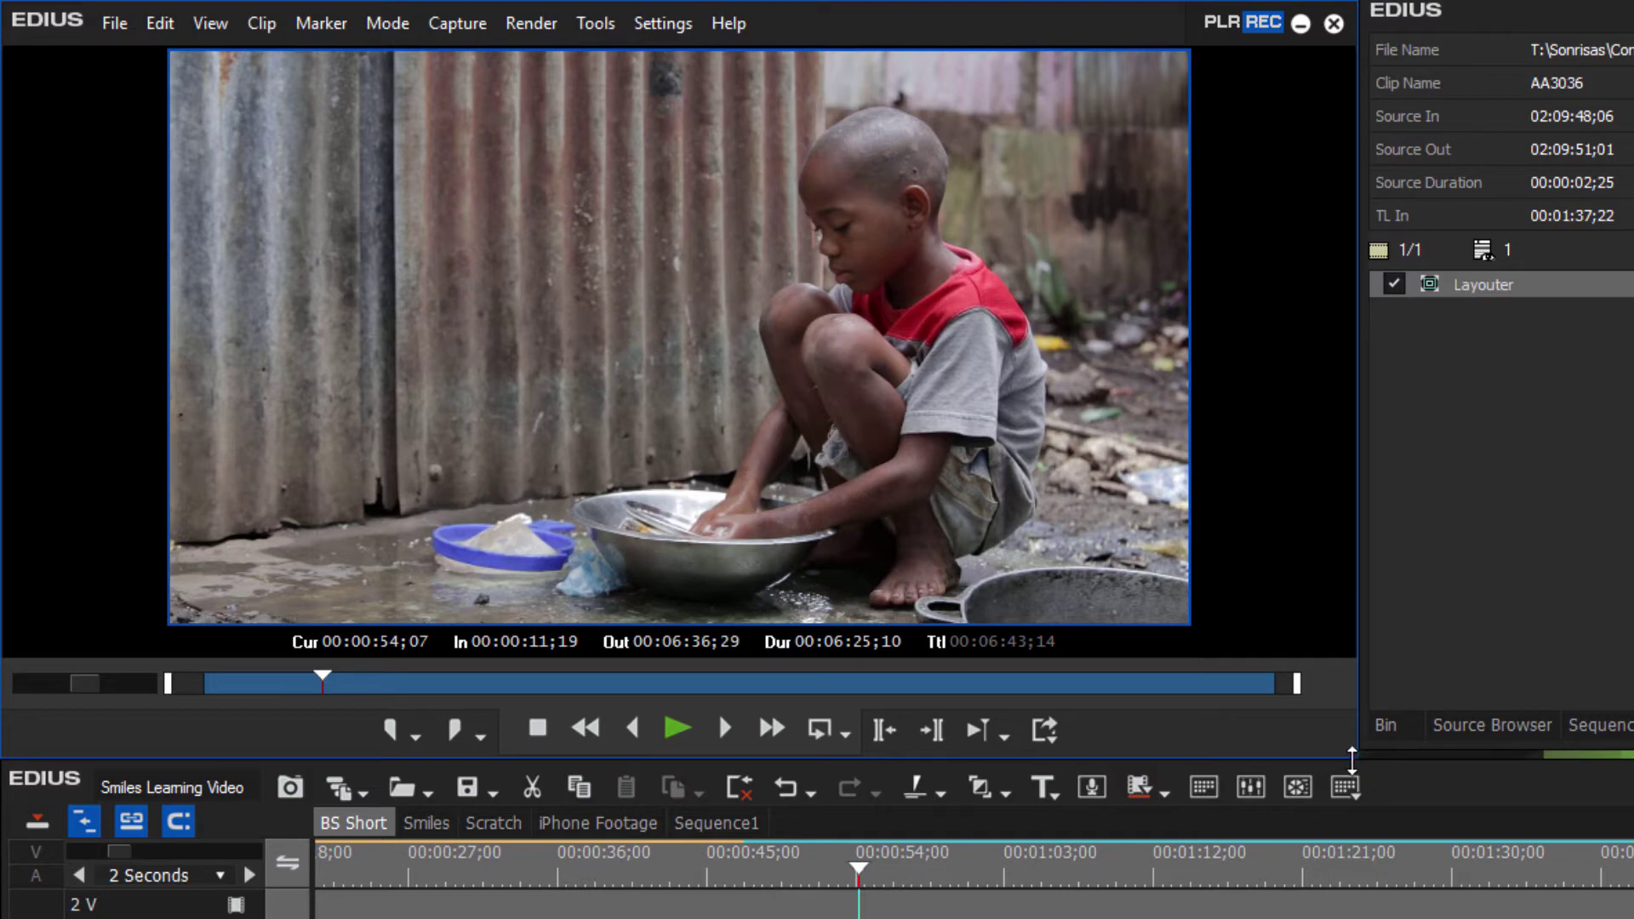
pyautogui.moveTo(1358, 762); pyautogui.dragTo(1562, 868)
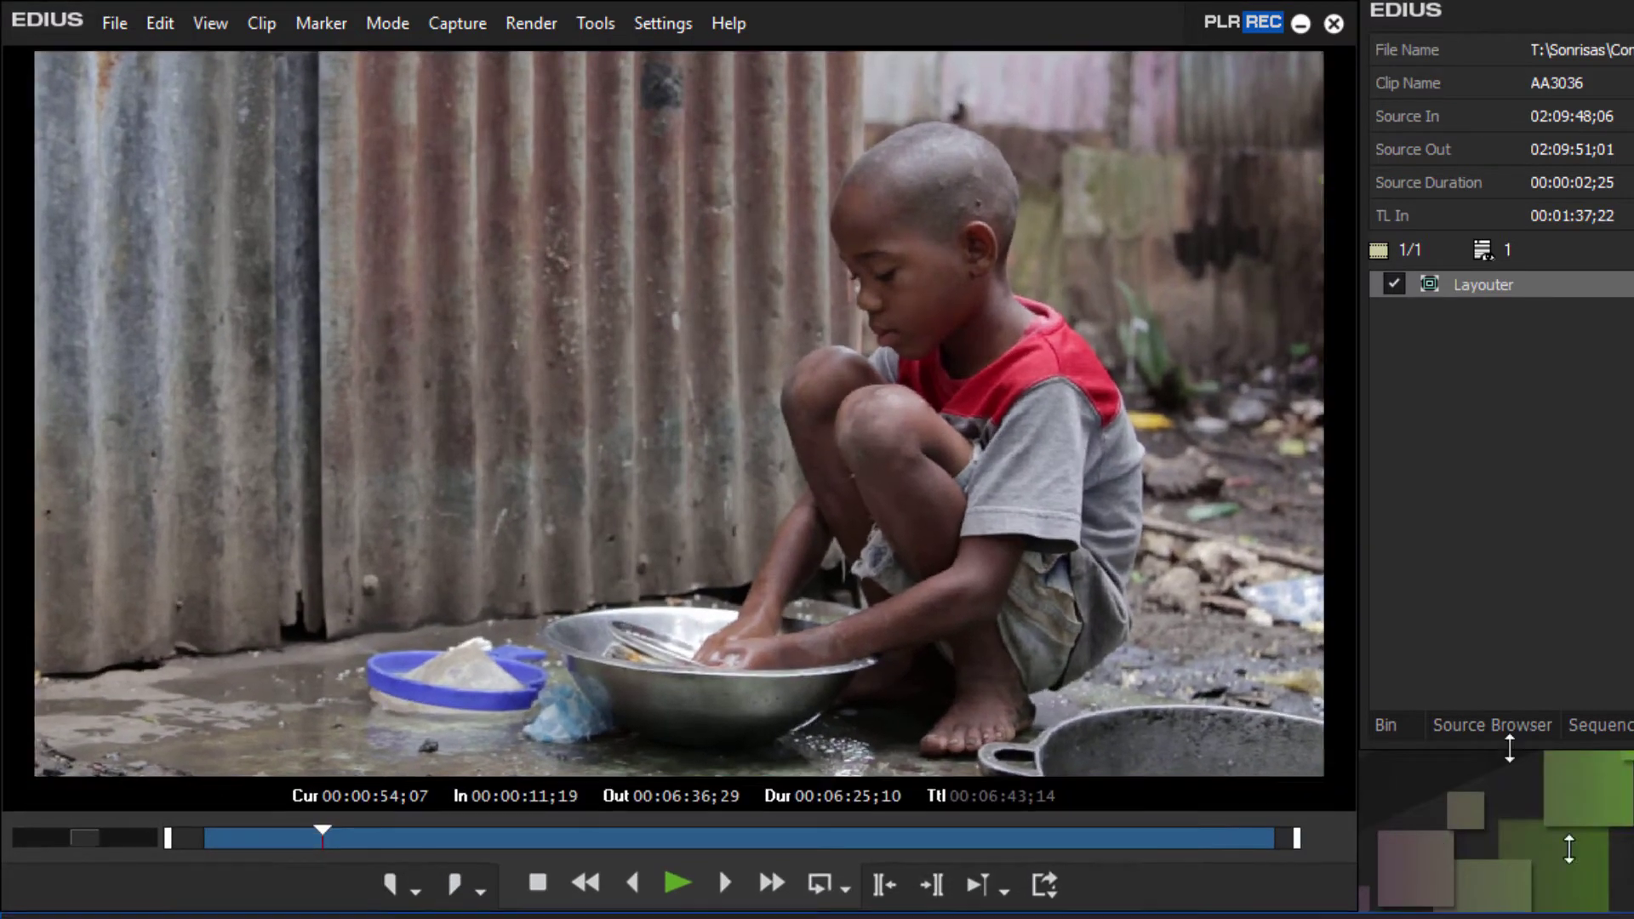
pyautogui.moveTo(1363, 596); pyautogui.dragTo(1465, 596)
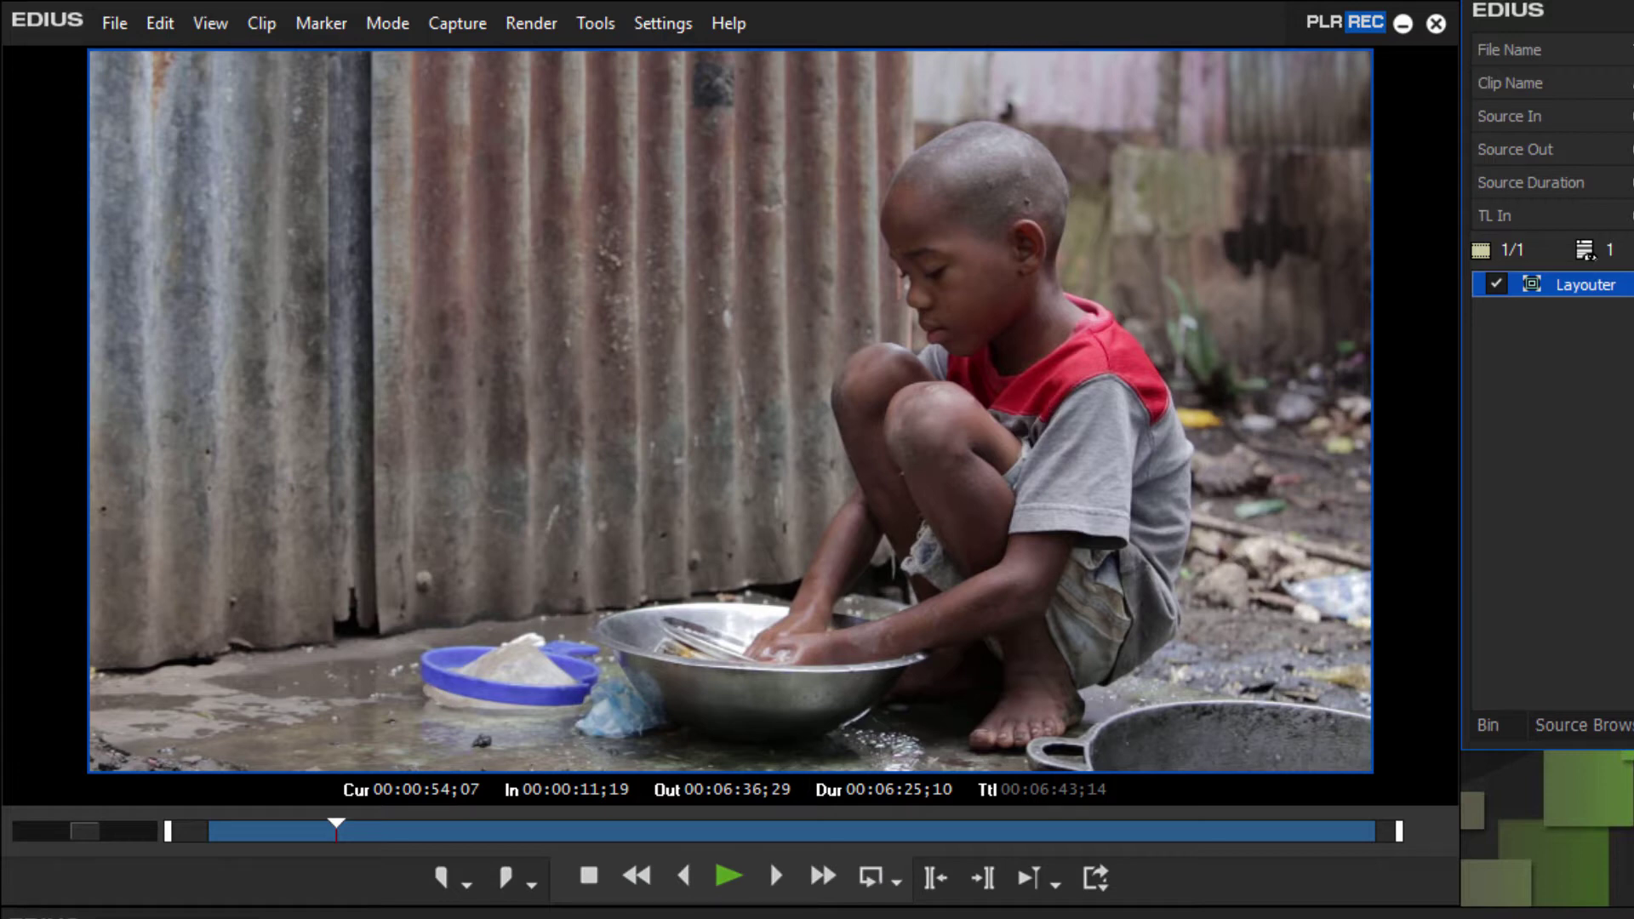
pyautogui.click(766, 916)
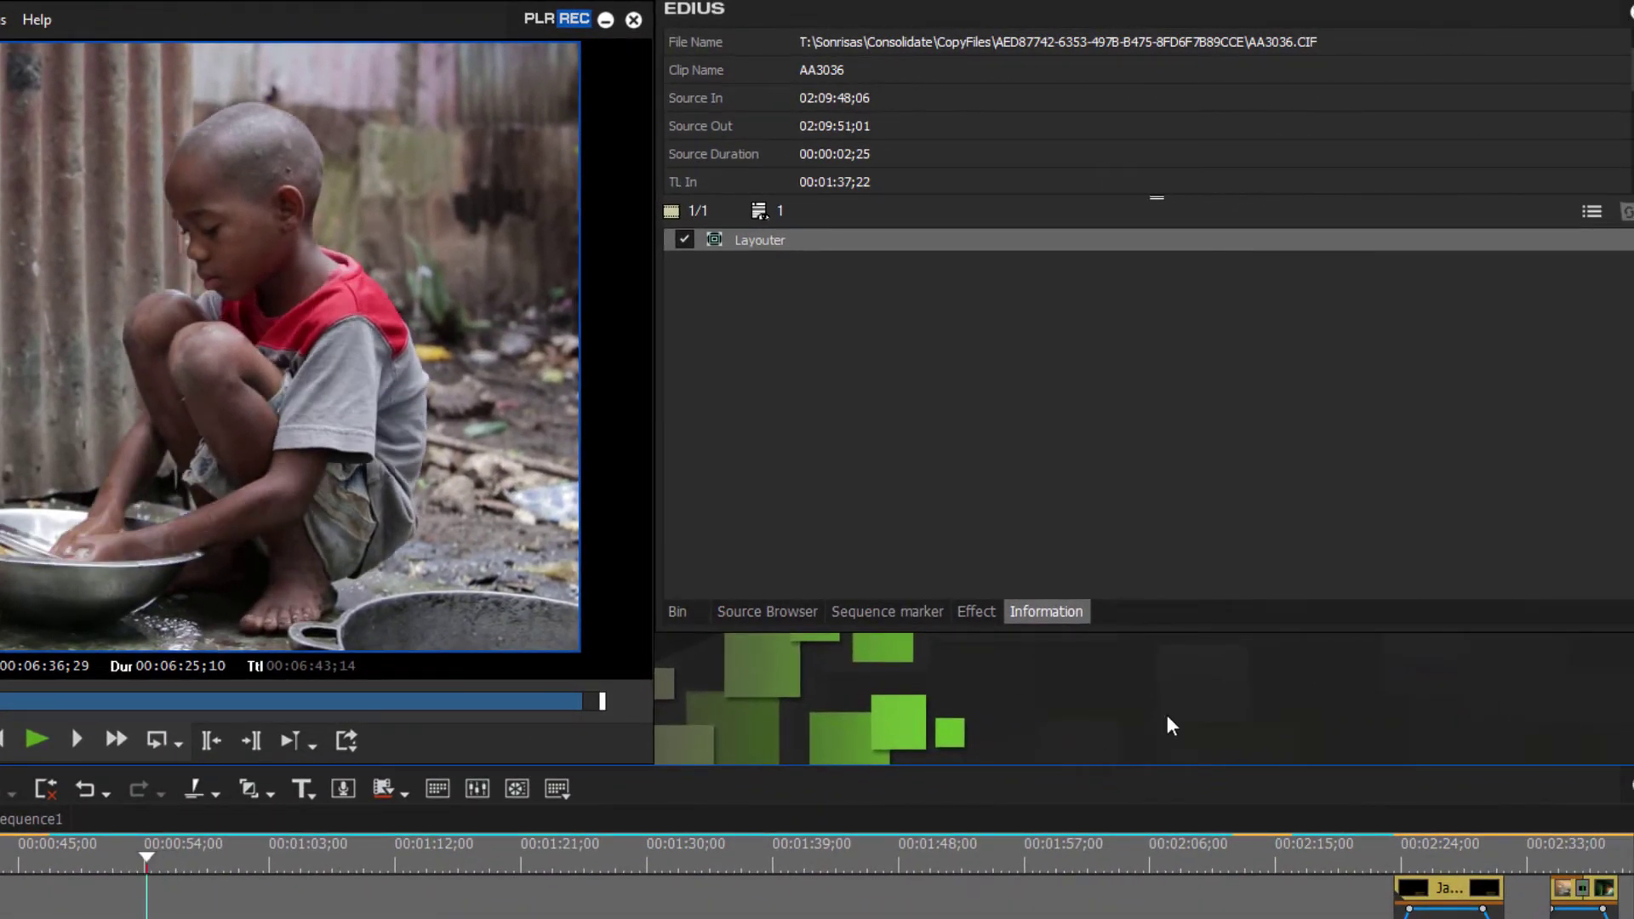
# Show the Color Correction video filters in the Effect palette and make the palette window taller.
pyautogui.click(976, 612)
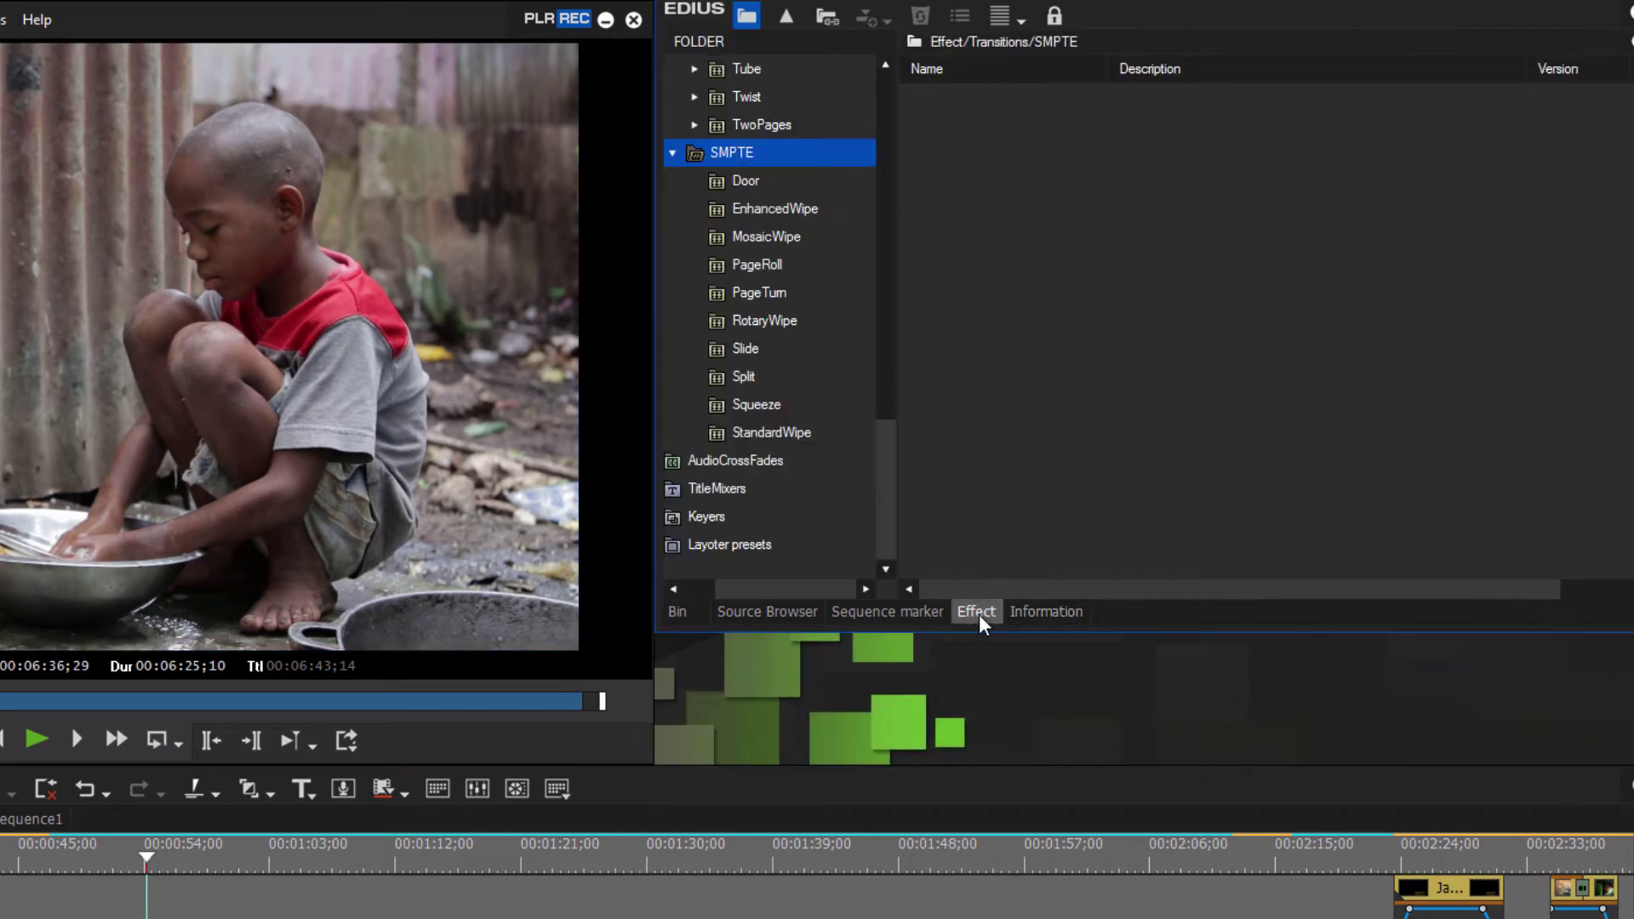
pyautogui.moveTo(890, 465); pyautogui.dragTo(929, 86)
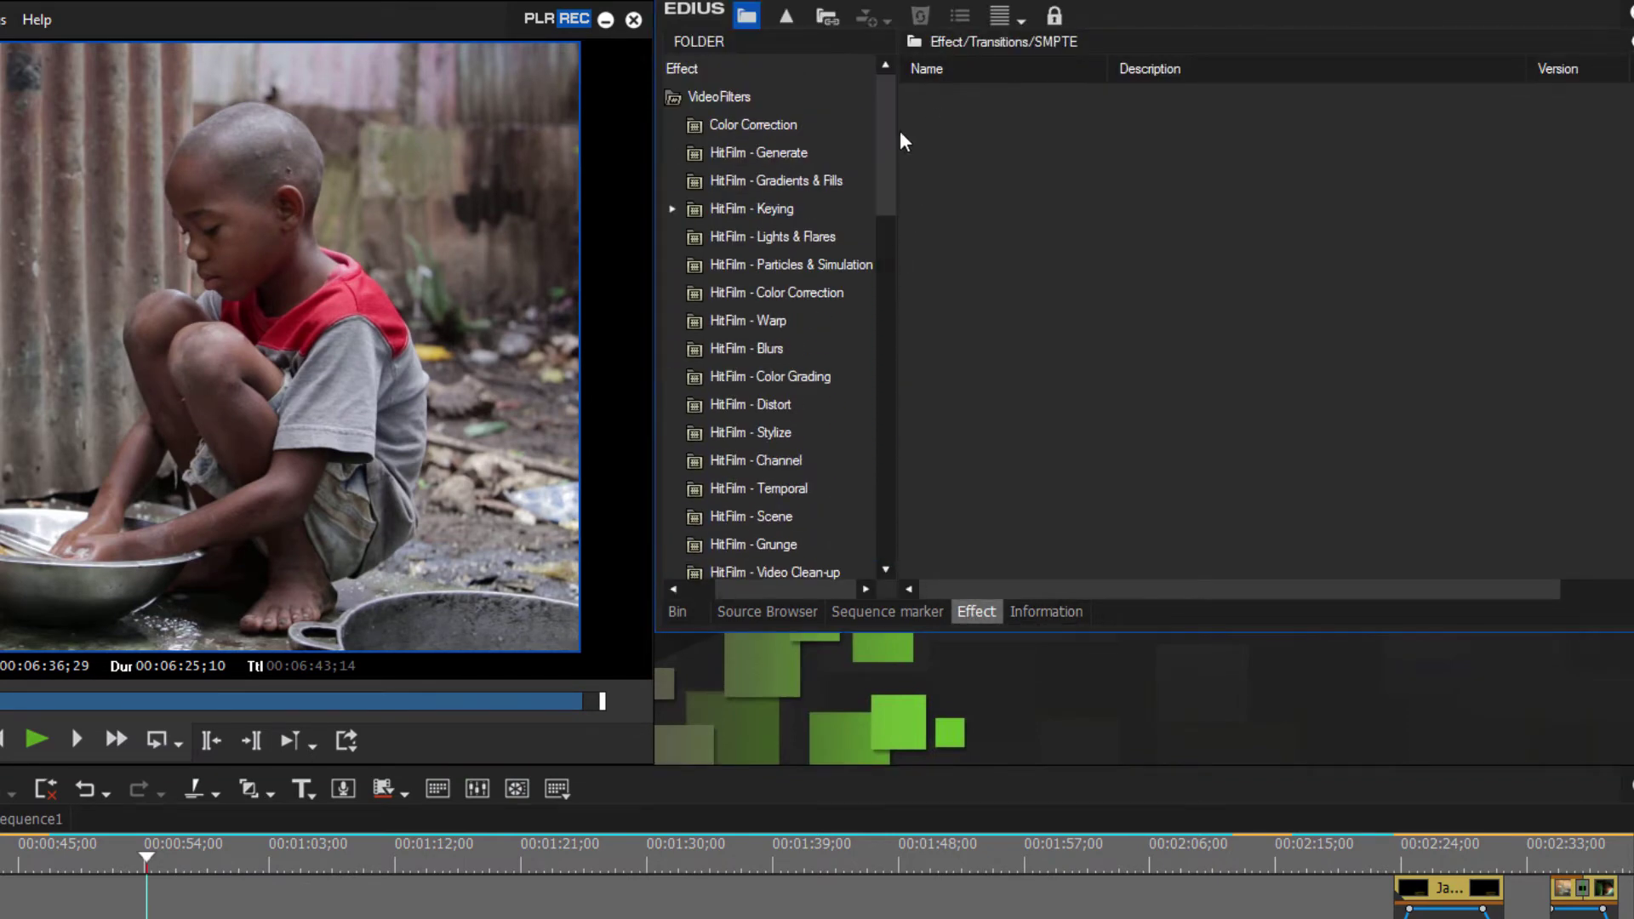
pyautogui.click(694, 135)
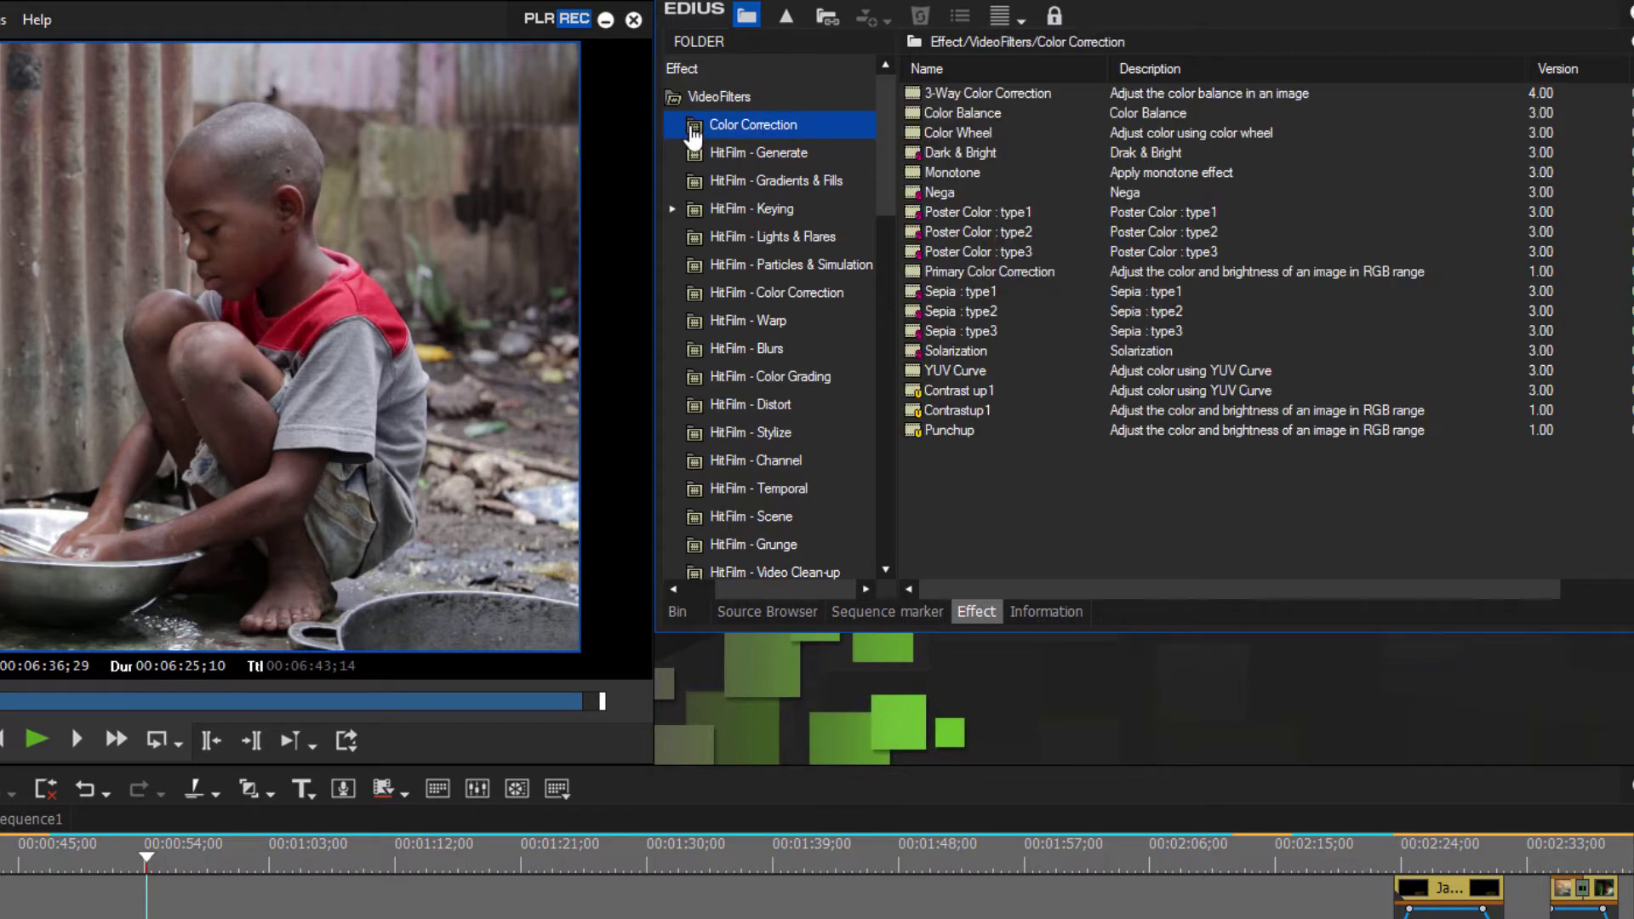
pyautogui.moveTo(987, 633); pyautogui.dragTo(1021, 764)
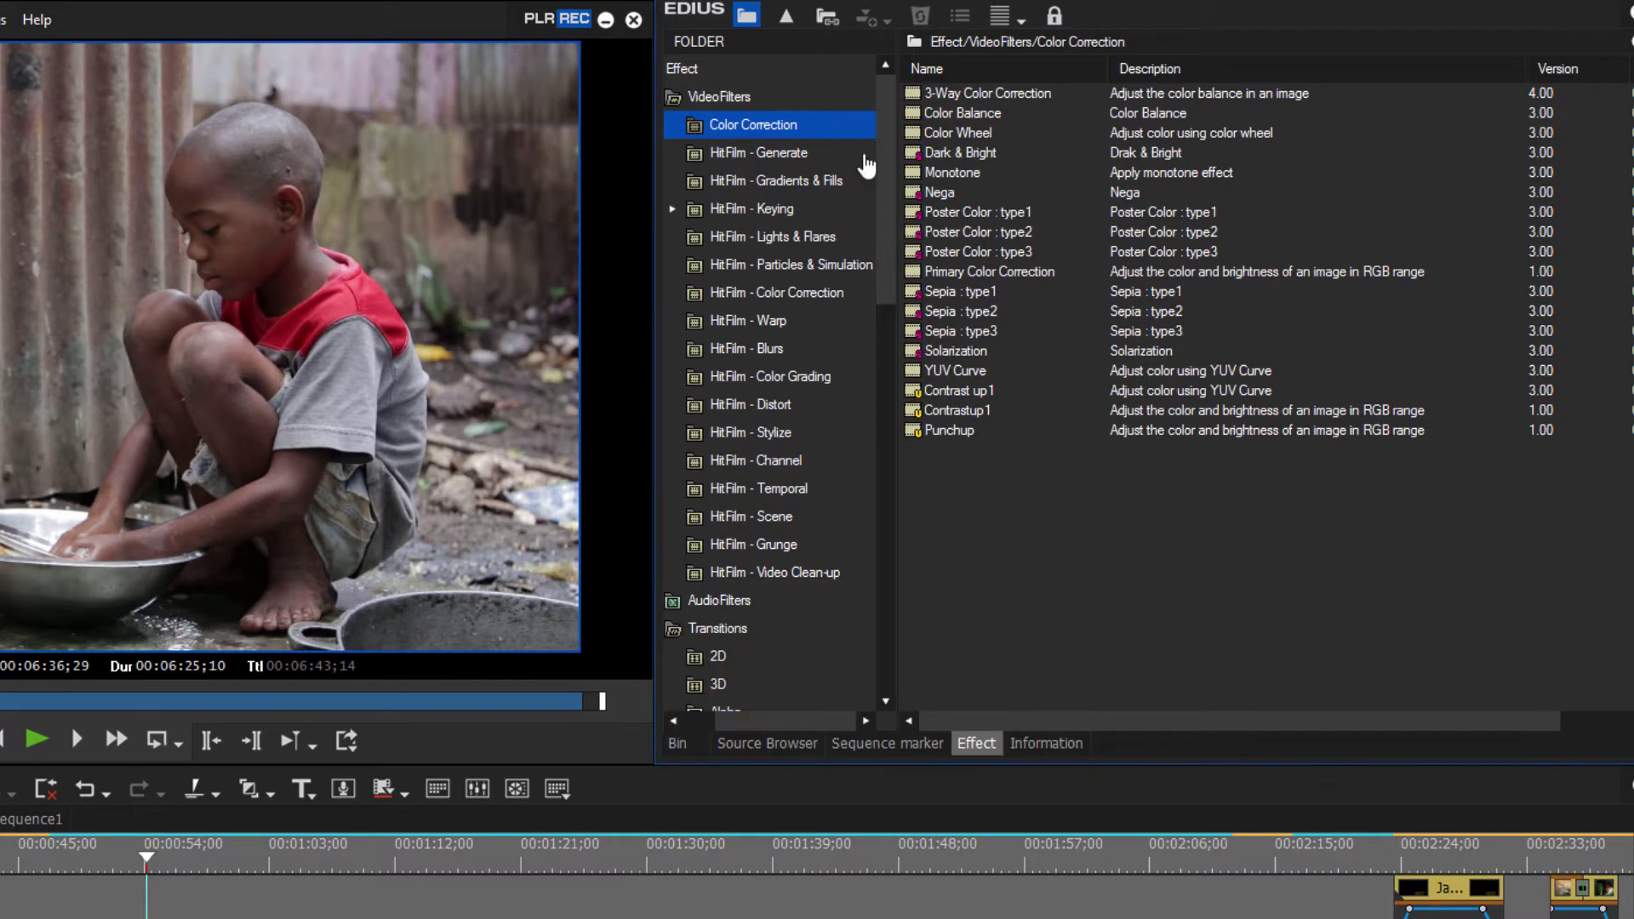
# Move the playhead to 00:00:57;15 and apply the Color Balance filter to the clip there.
pyautogui.moveTo(916, 103)
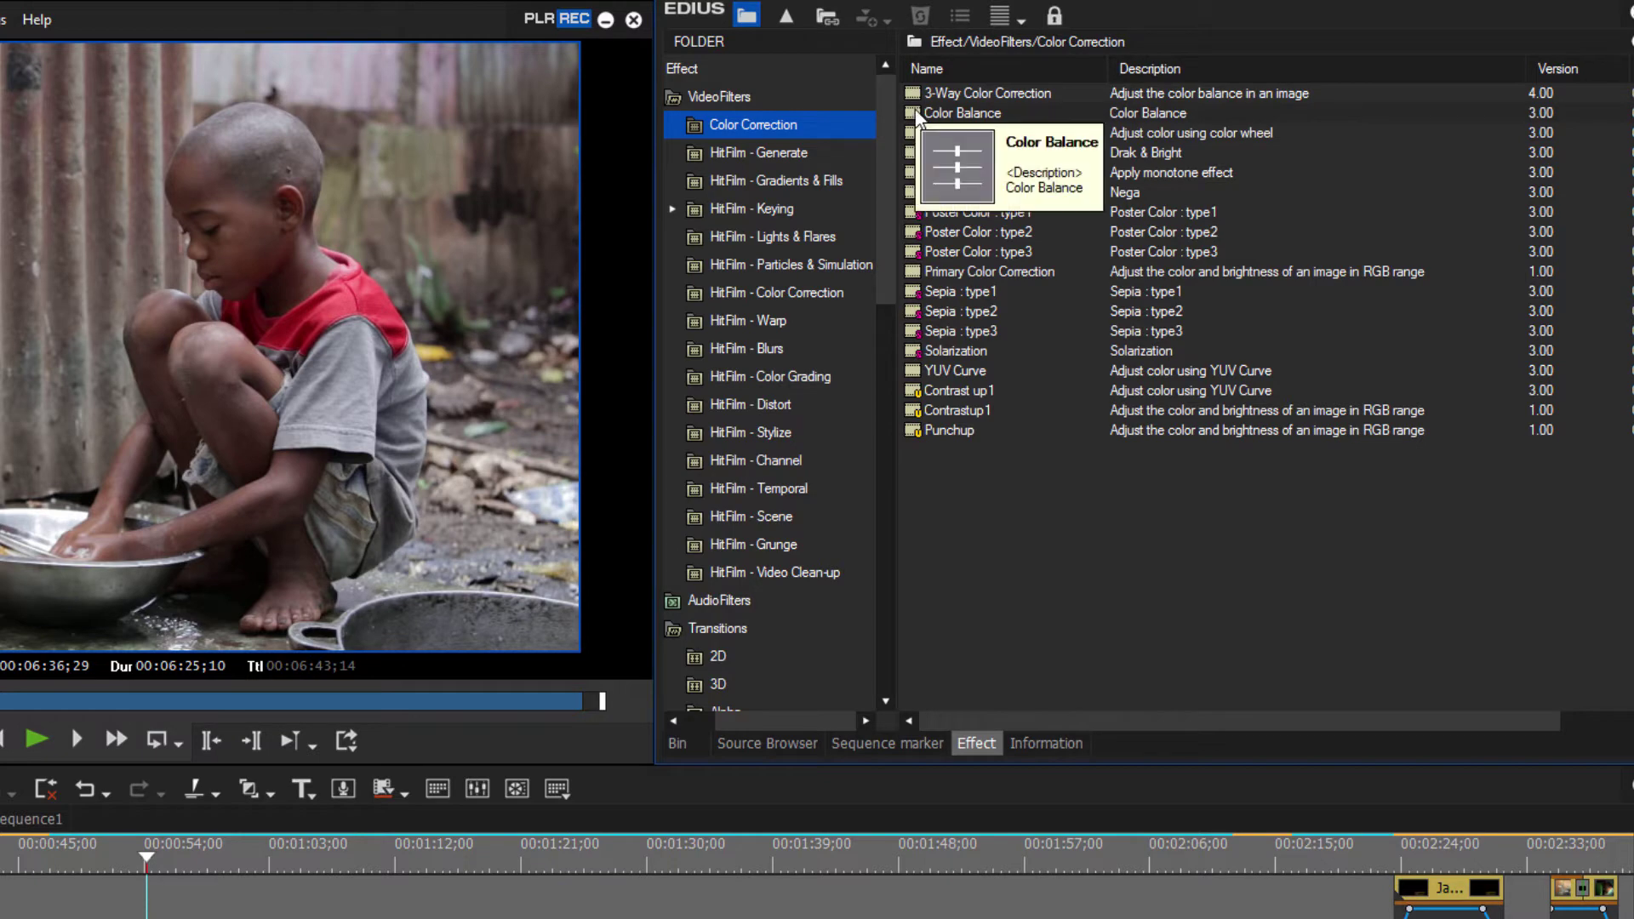
pyautogui.moveTo(146, 861); pyautogui.dragTo(184, 883)
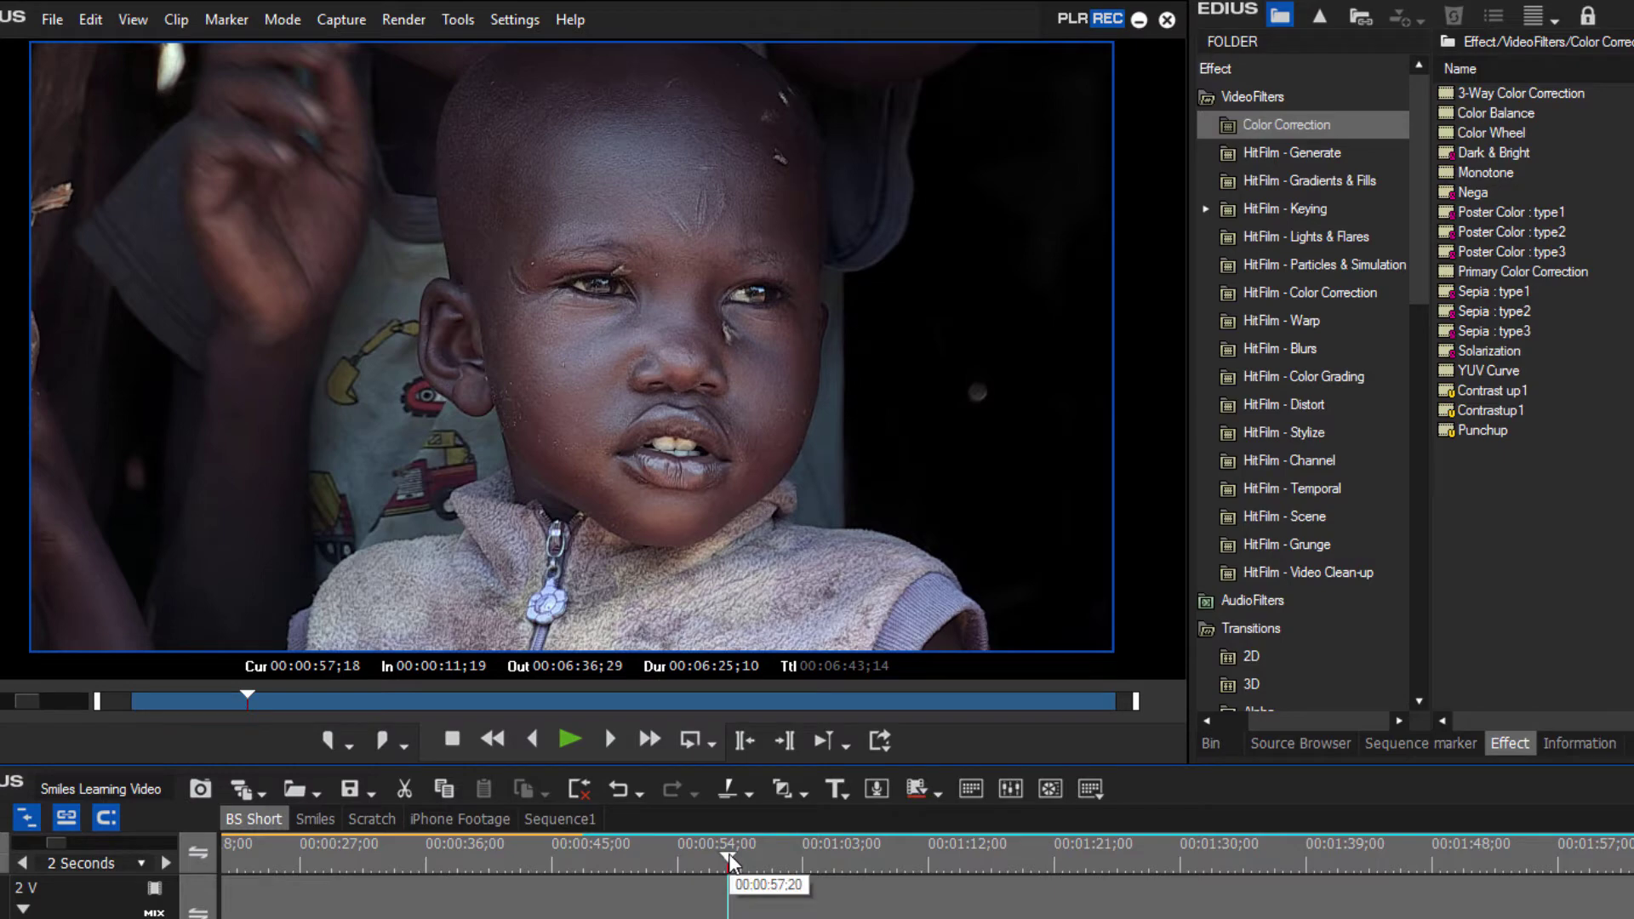
pyautogui.moveTo(731, 861)
pyautogui.mouseDown()
pyautogui.moveTo(686, 871)
pyautogui.moveTo(830, 877)
pyautogui.moveTo(729, 877)
pyautogui.mouseUp()
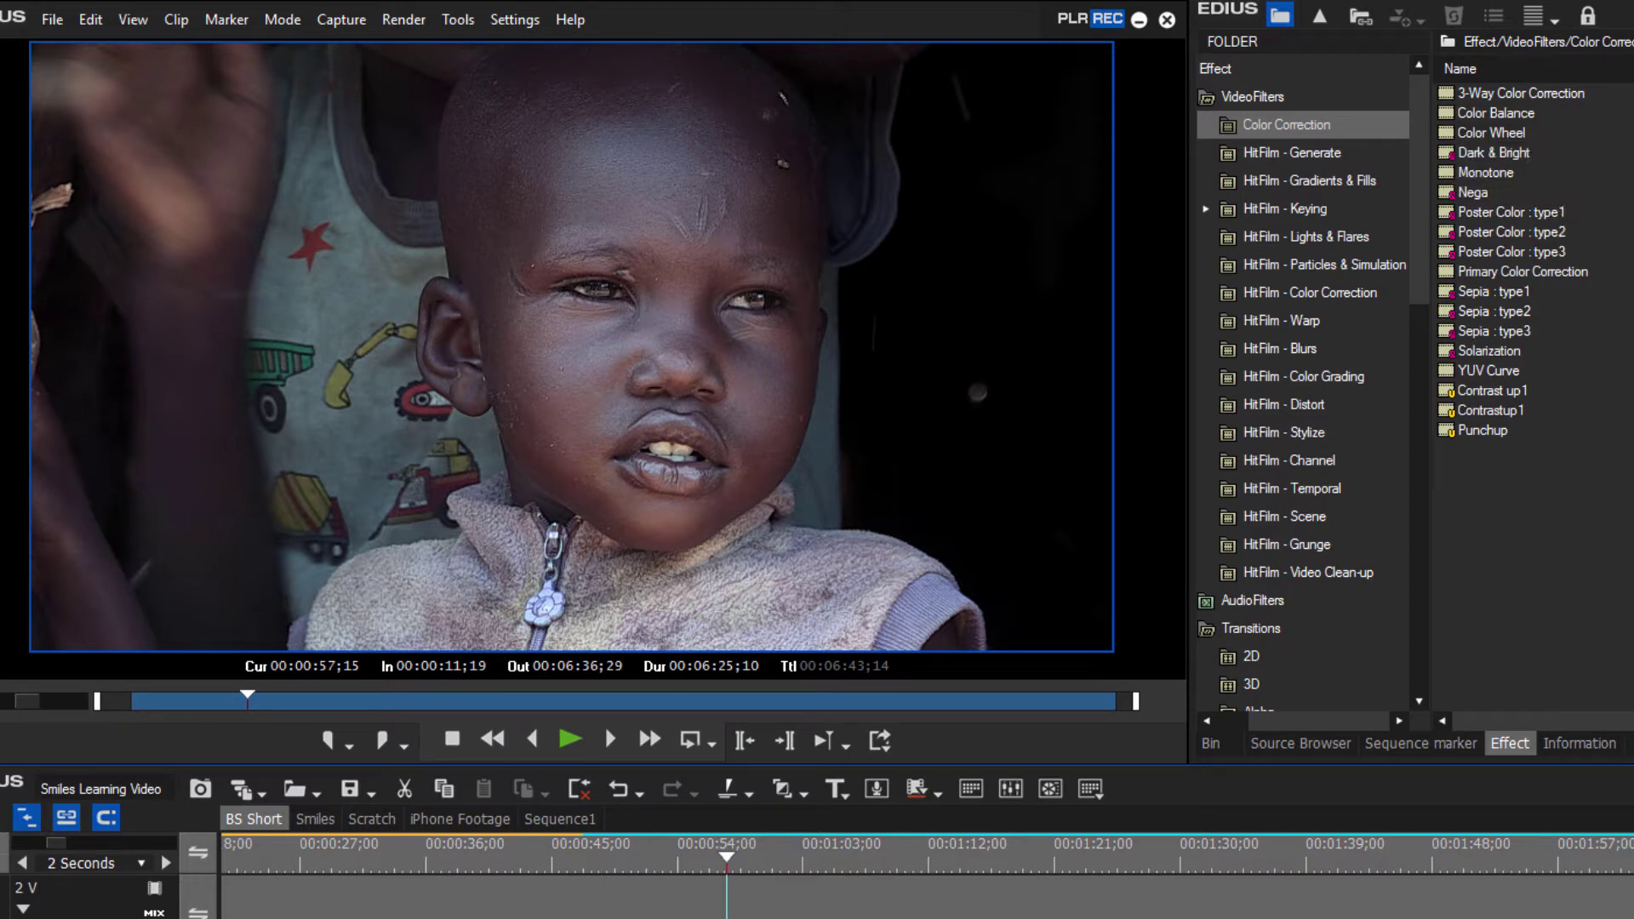
pyautogui.moveTo(1452, 114); pyautogui.dragTo(1245, 97)
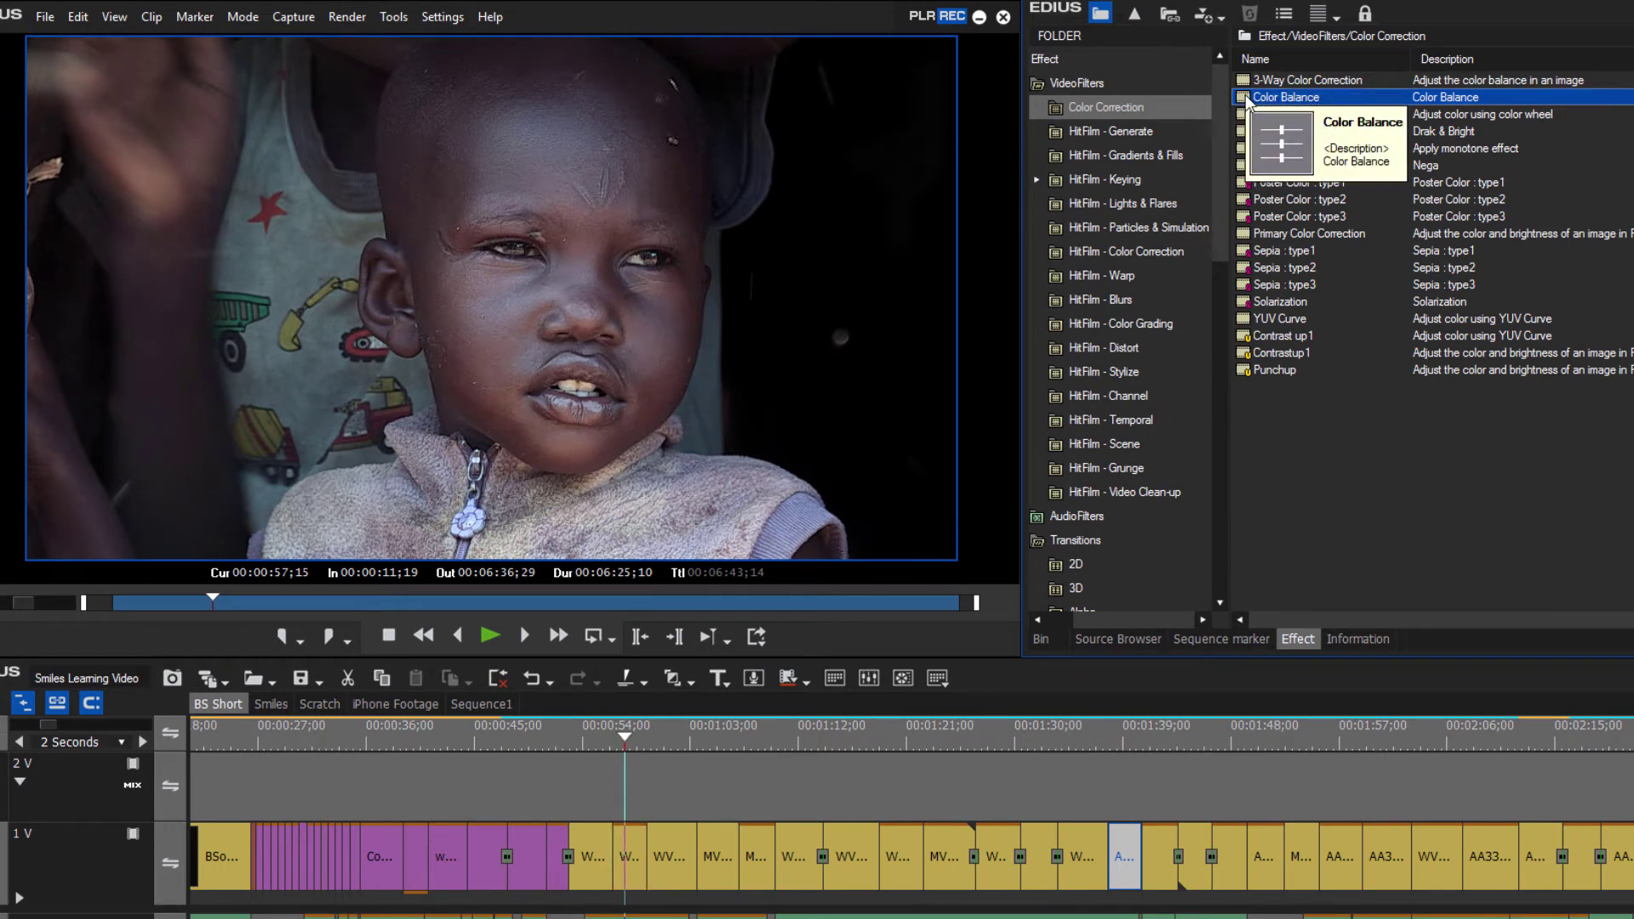
pyautogui.moveTo(1247, 99); pyautogui.dragTo(627, 853)
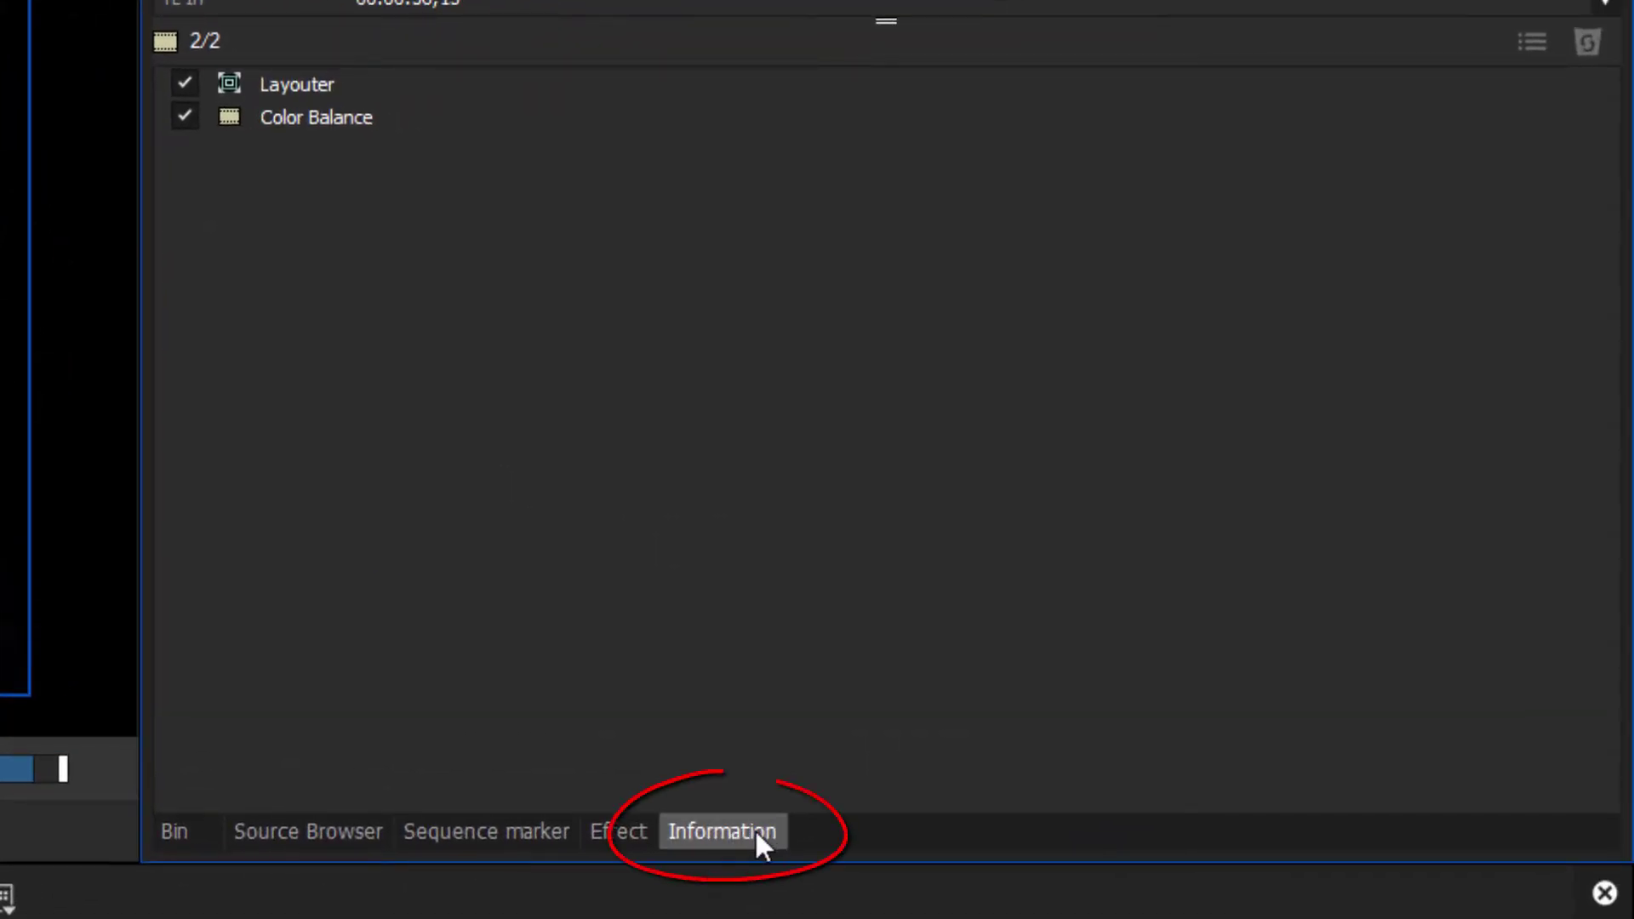
# Fine-tune the Color Balance filter's chroma, contrast, cyan-red, magenta-green and yellow-blue levels on the clip.
pyautogui.click(234, 119)
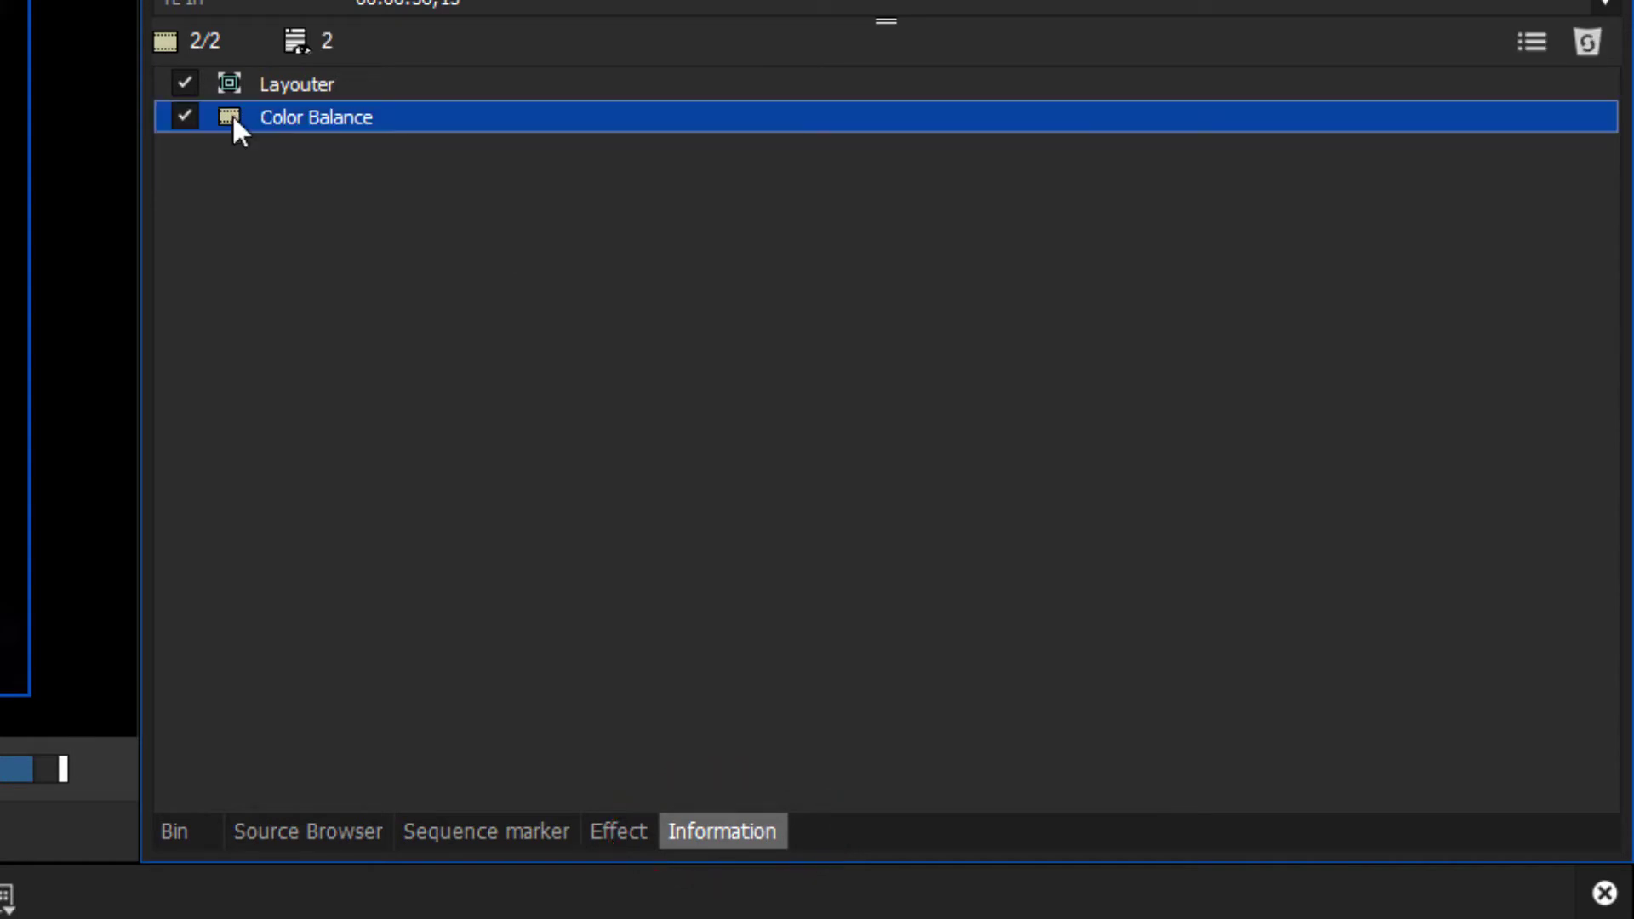
pyautogui.doubleClick(232, 114)
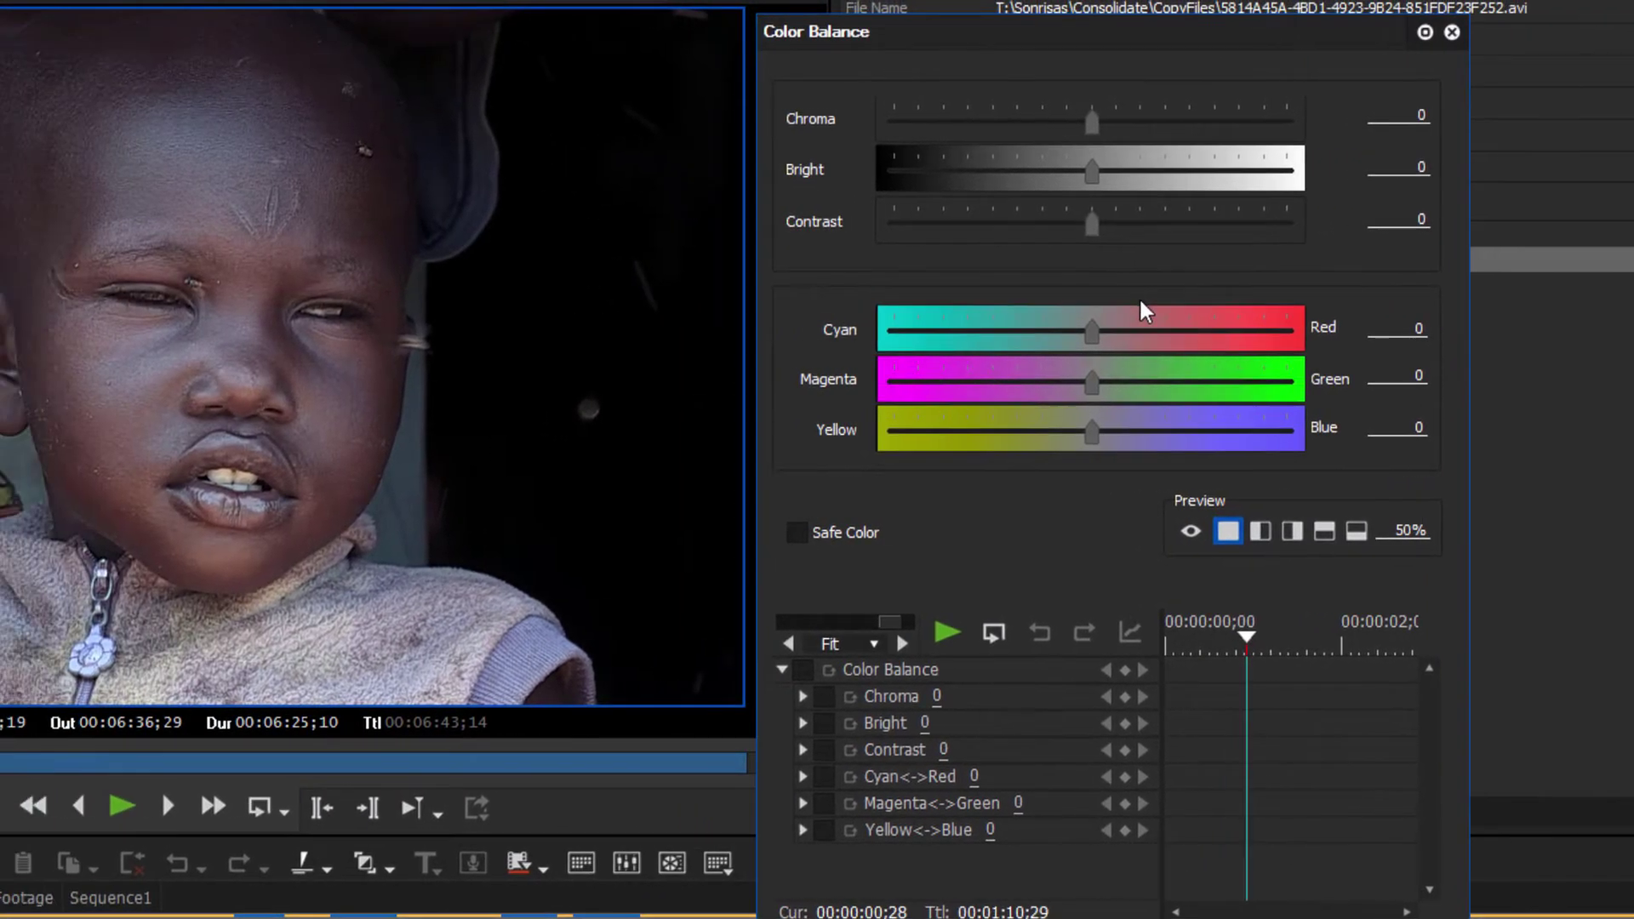
pyautogui.moveTo(744, 118); pyautogui.dragTo(743, 121)
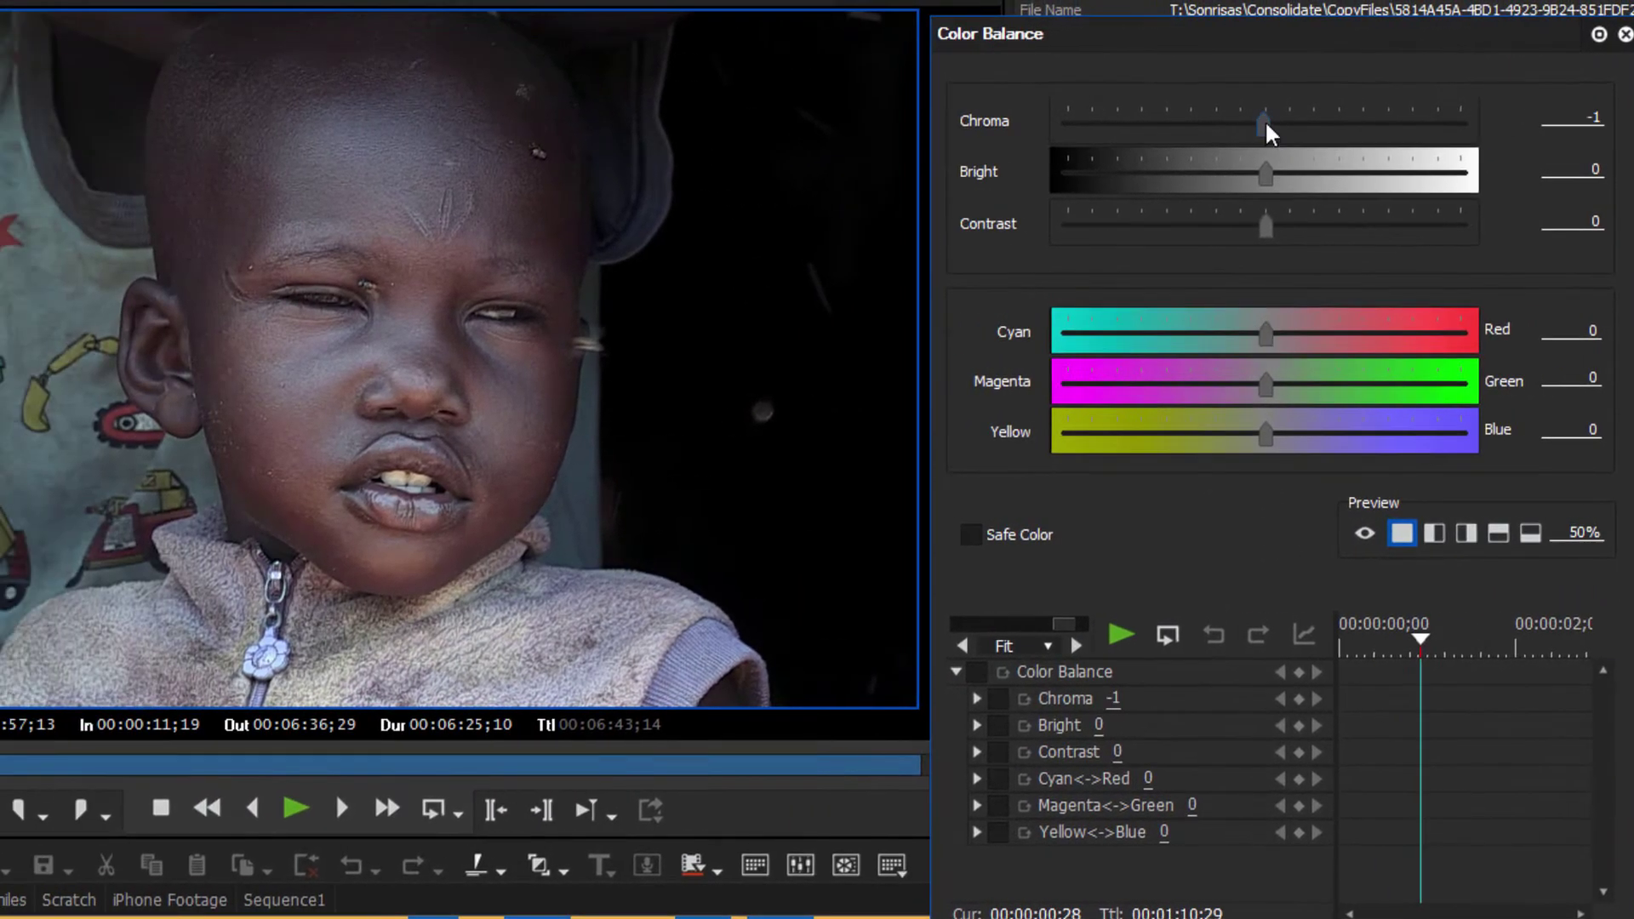
pyautogui.moveTo(1266, 127); pyautogui.dragTo(1264, 224)
pyautogui.moveTo(1263, 325); pyautogui.dragTo(1261, 389)
pyautogui.moveTo(1260, 381); pyautogui.dragTo(1263, 384)
pyautogui.moveTo(1268, 441); pyautogui.dragTo(1276, 440)
pyautogui.moveTo(1275, 436); pyautogui.dragTo(1277, 432)
pyautogui.moveTo(1277, 433); pyautogui.dragTo(1274, 436)
pyautogui.moveTo(1274, 434); pyautogui.dragTo(1270, 445)
pyautogui.moveTo(1267, 434); pyautogui.dragTo(1269, 444)
pyautogui.click(1464, 918)
# Toggle the Color Balance filter to compare the clip with and without it, and delete the filter.
pyautogui.rightClick(1086, 277)
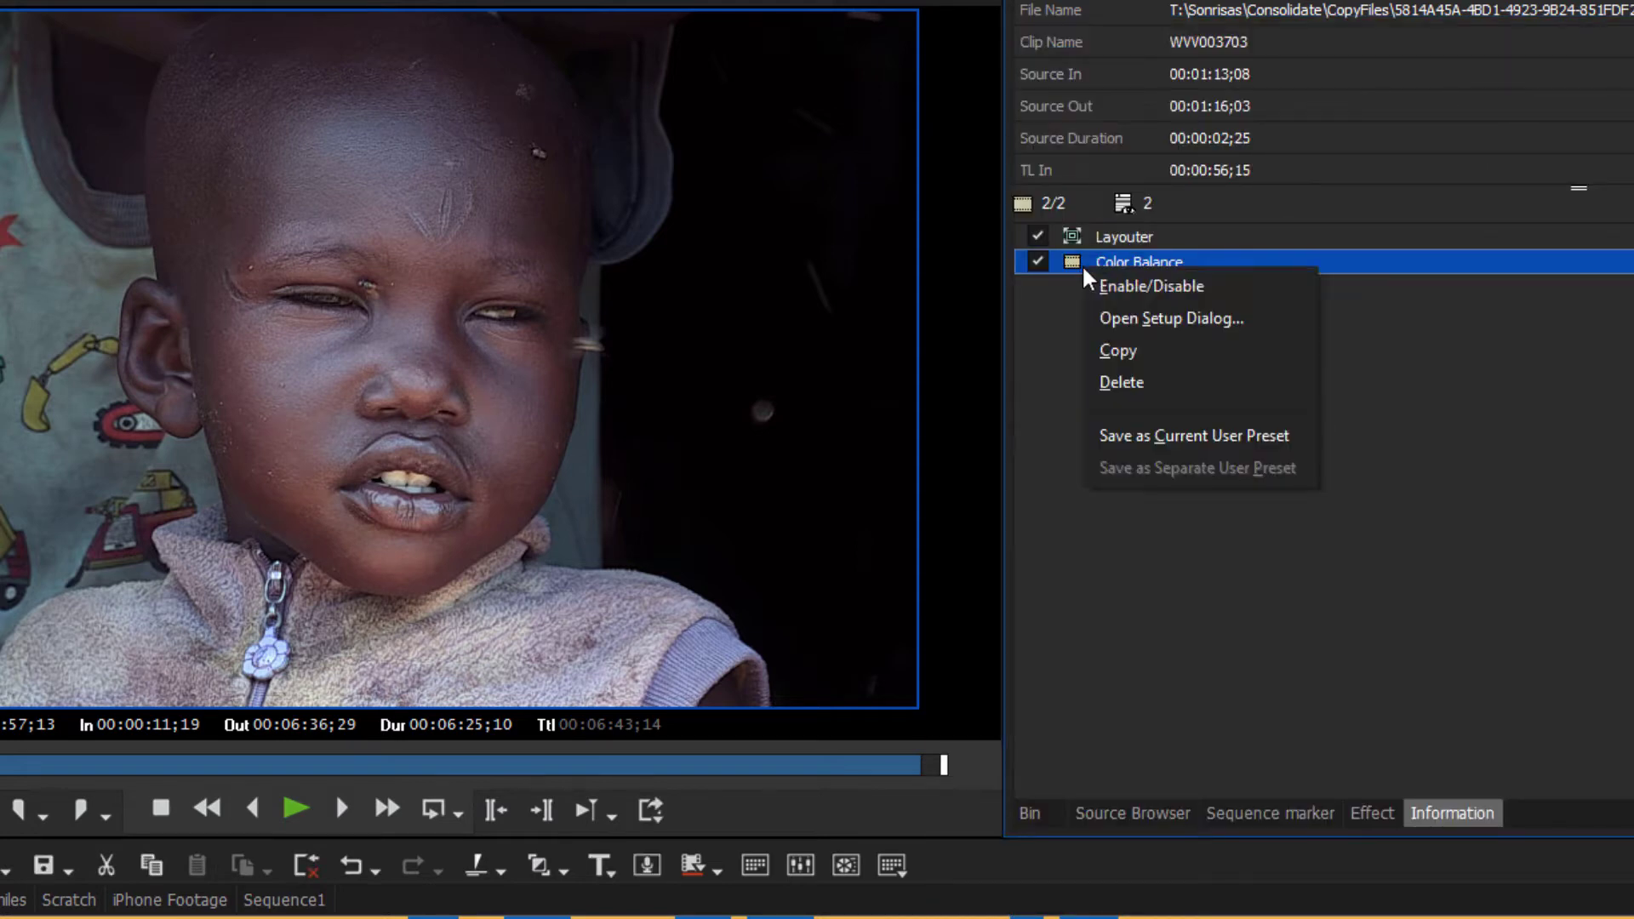
pyautogui.click(1074, 264)
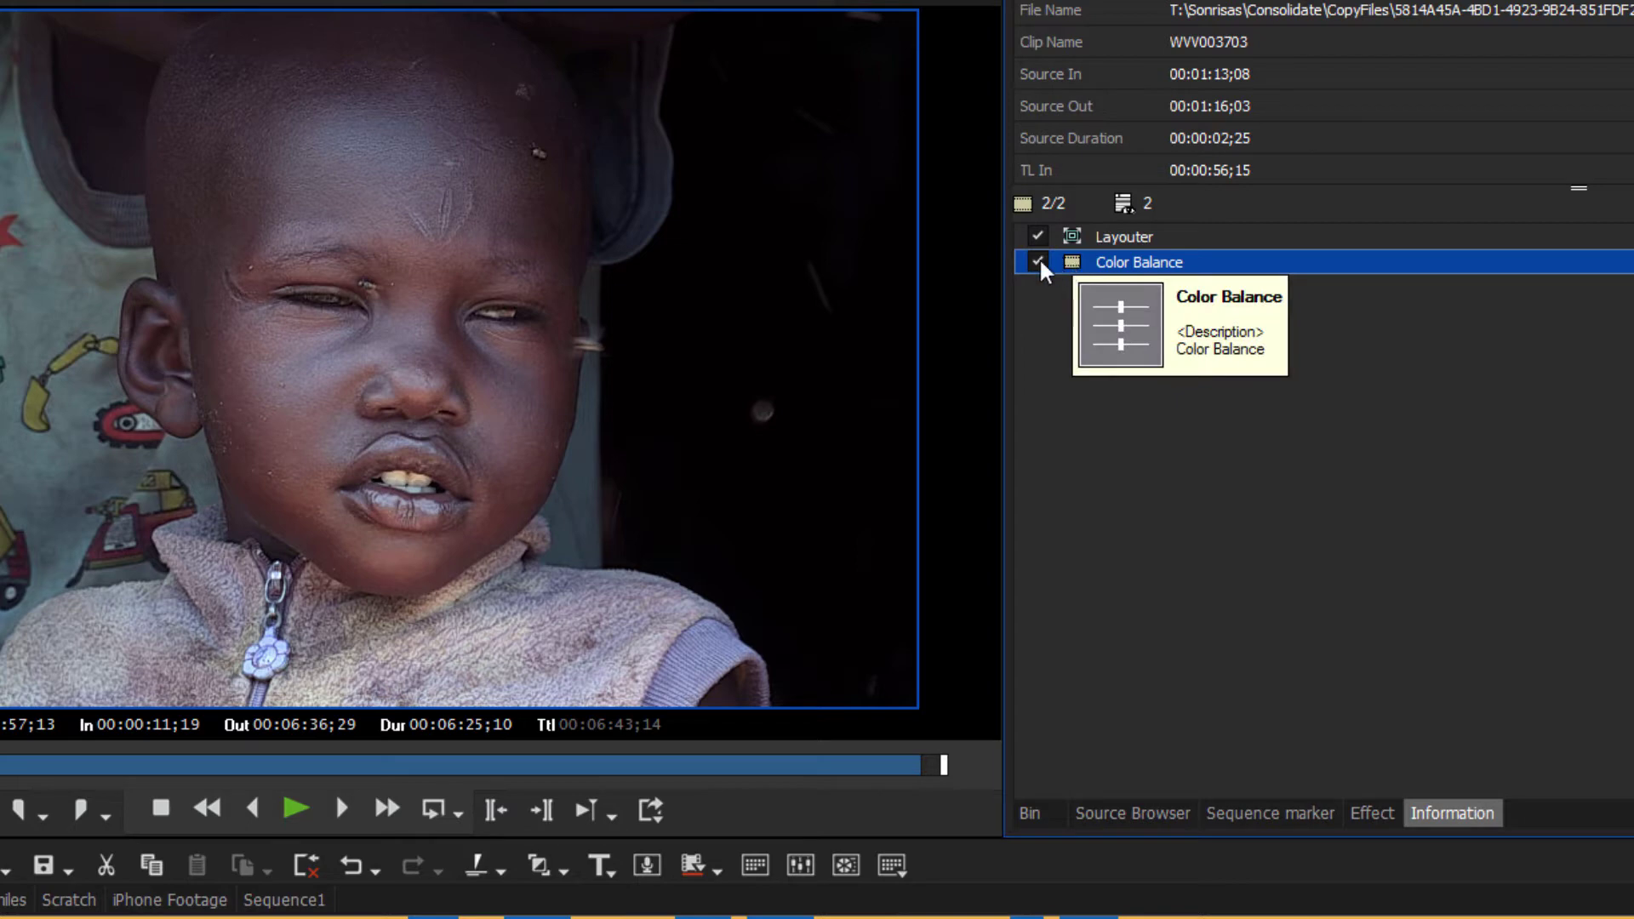
pyautogui.click(1038, 262)
pyautogui.click(1039, 261)
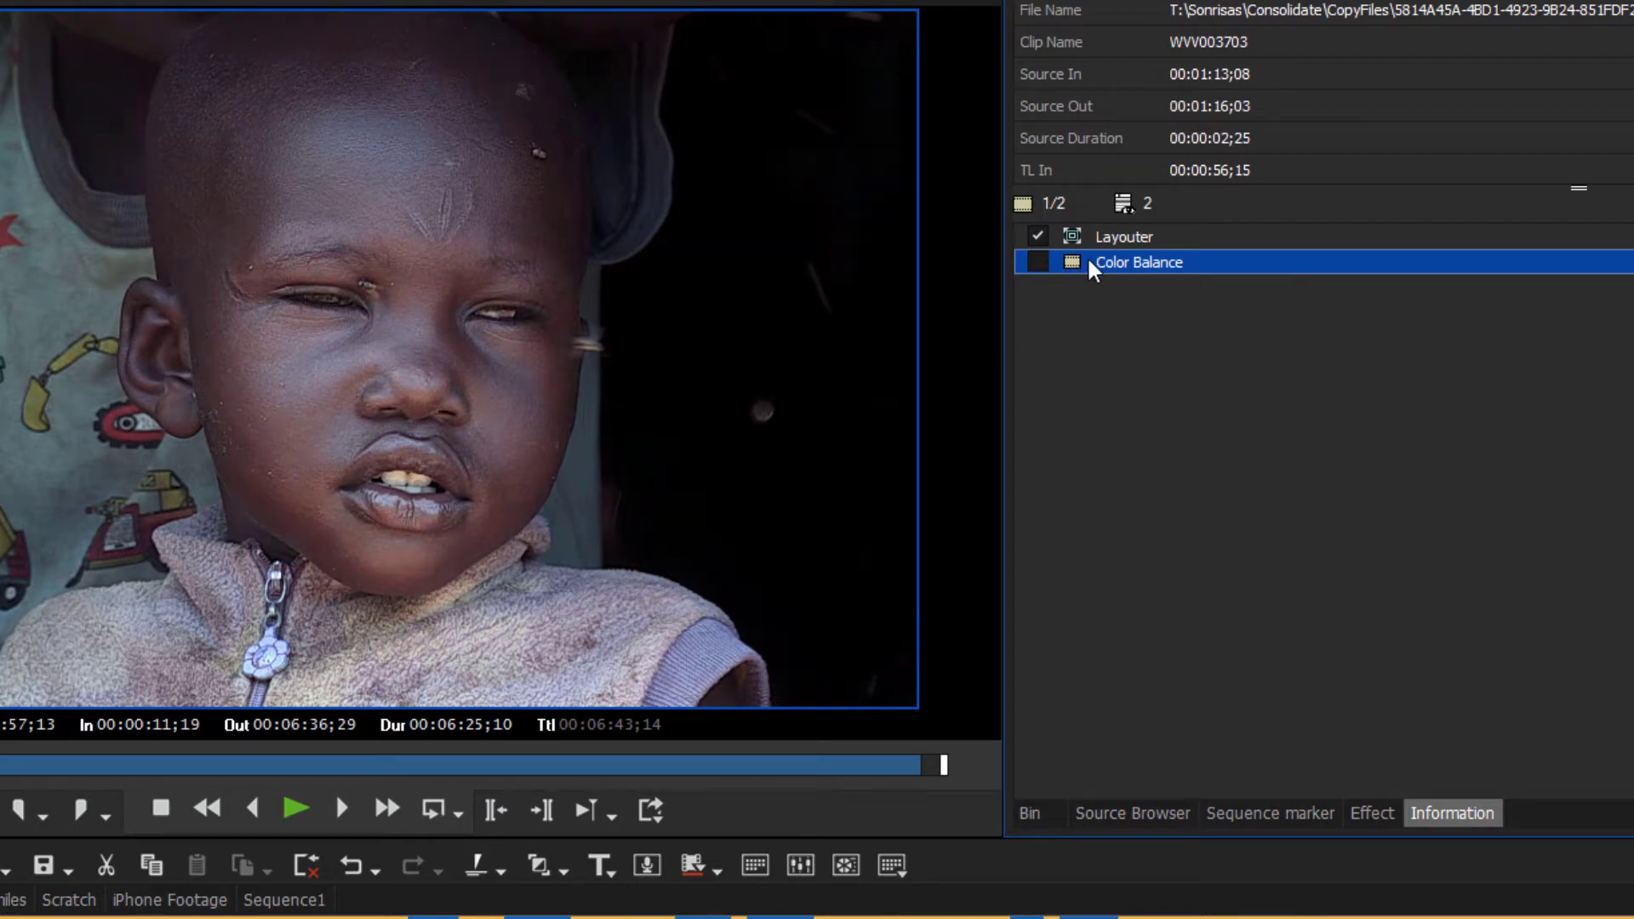
pyautogui.press('Delete')
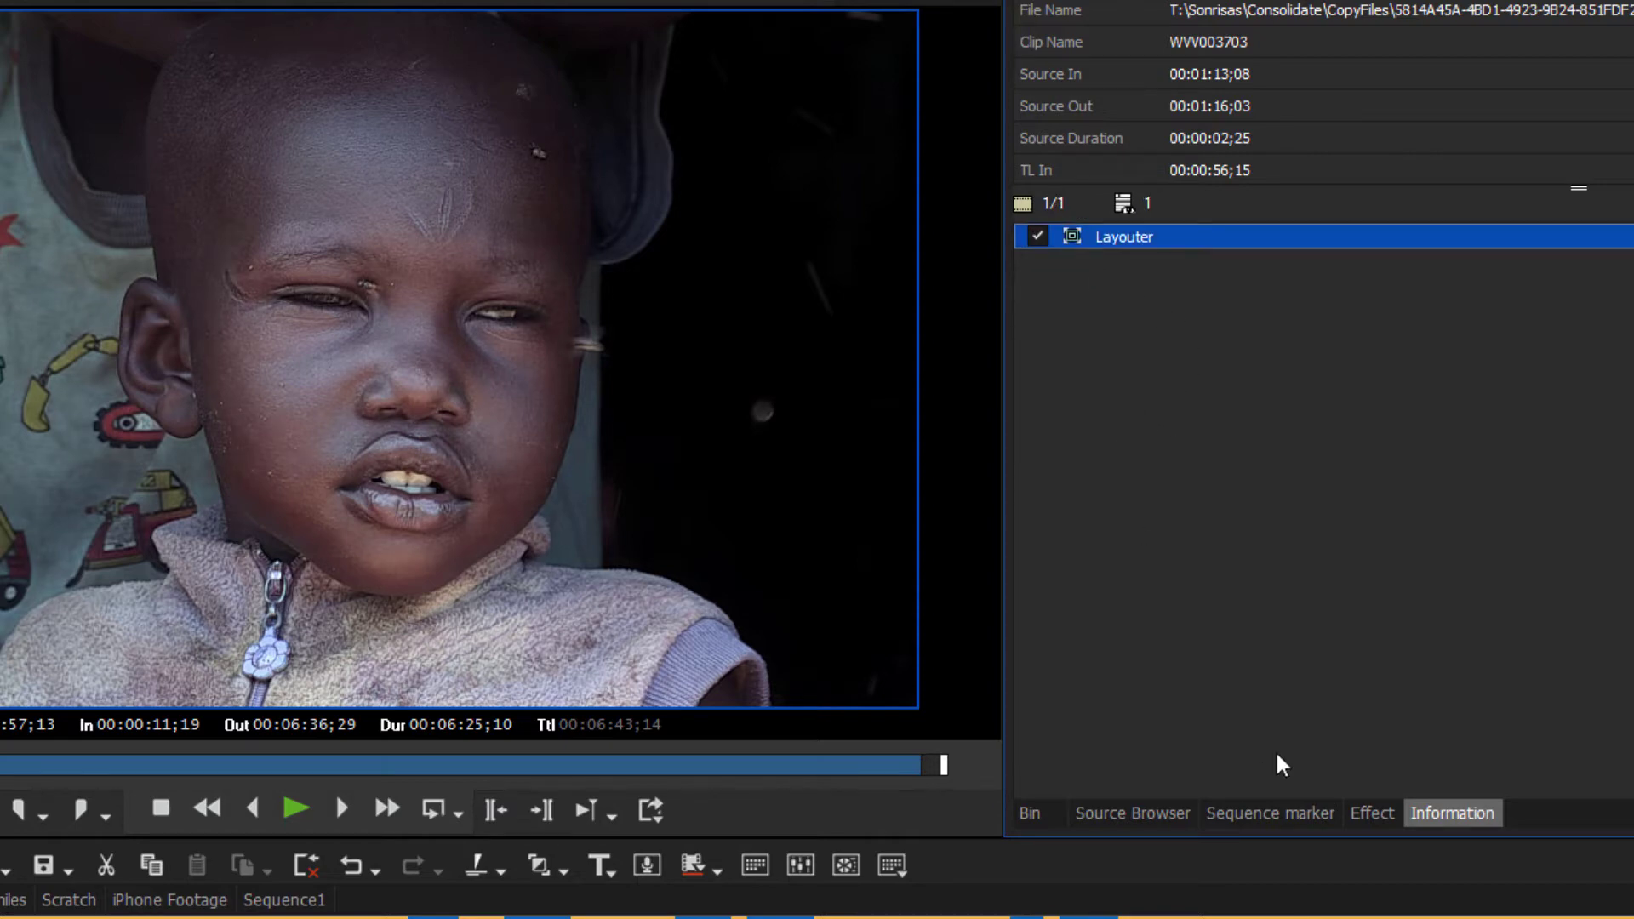
# Apply the 3-Way Color Correction filter to the same clip.
pyautogui.click(1368, 816)
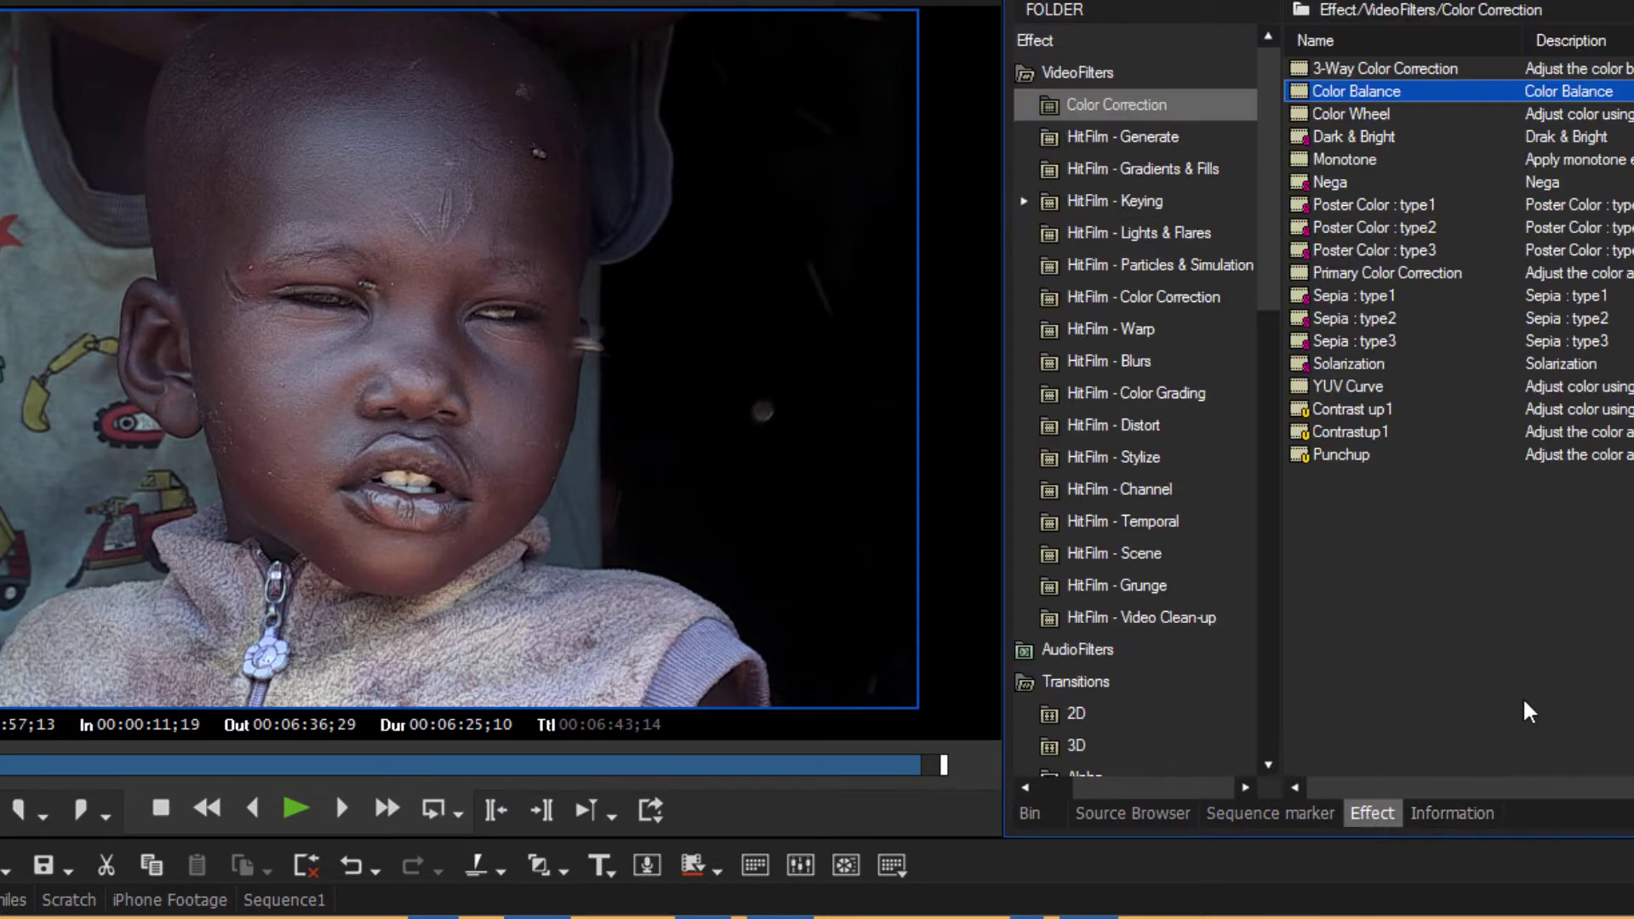
pyautogui.moveTo(1298, 68)
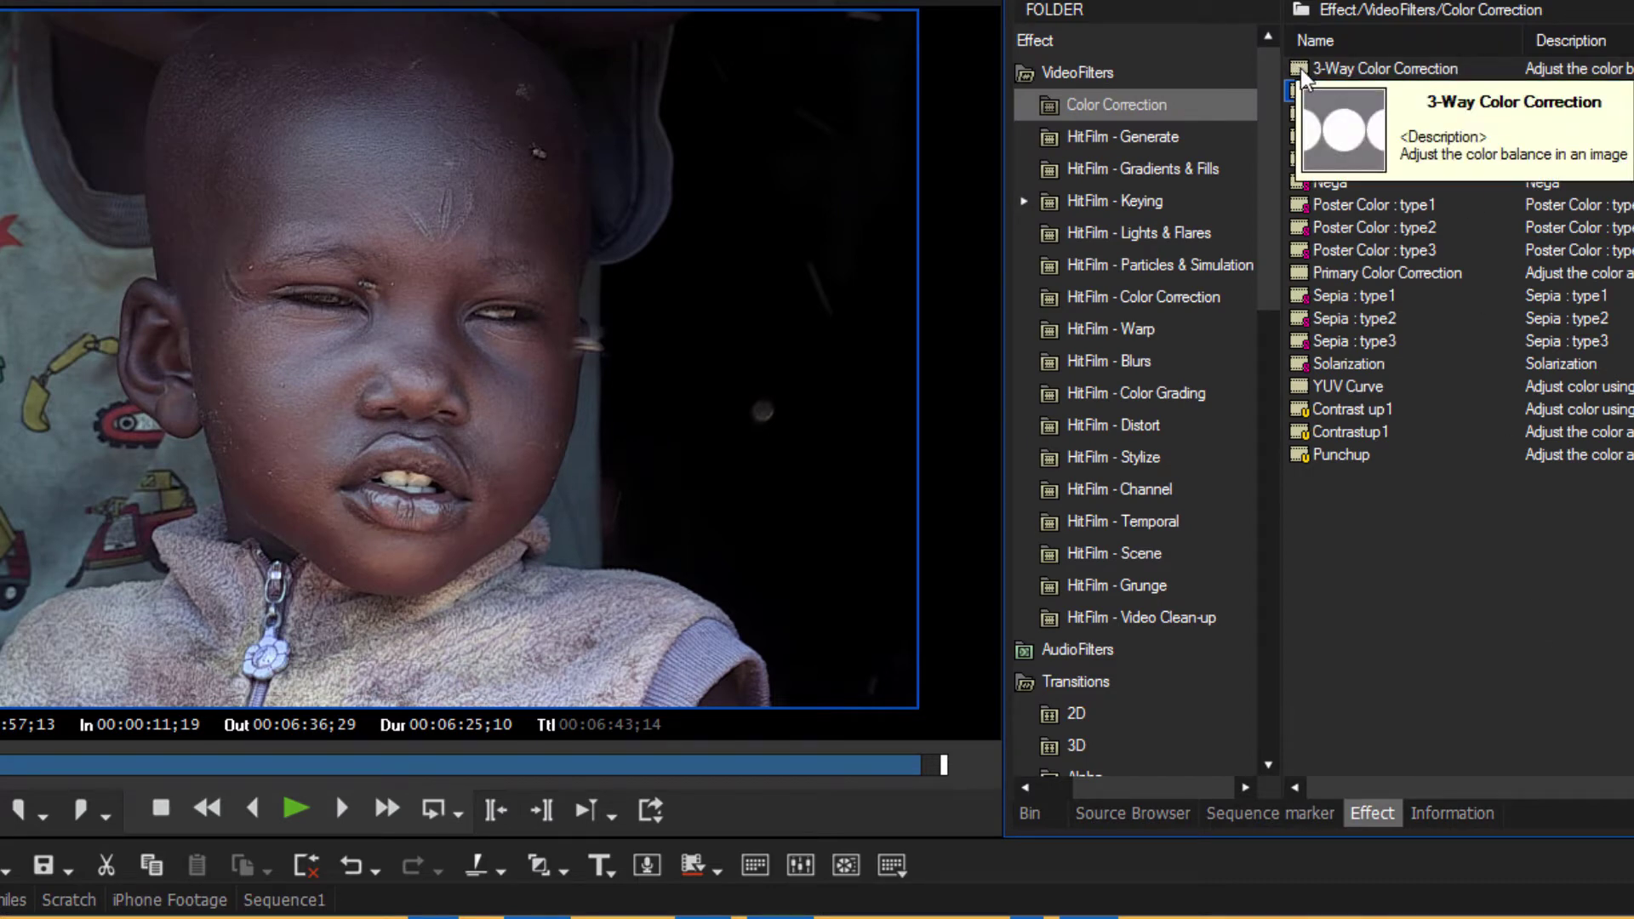
pyautogui.click(1306, 70)
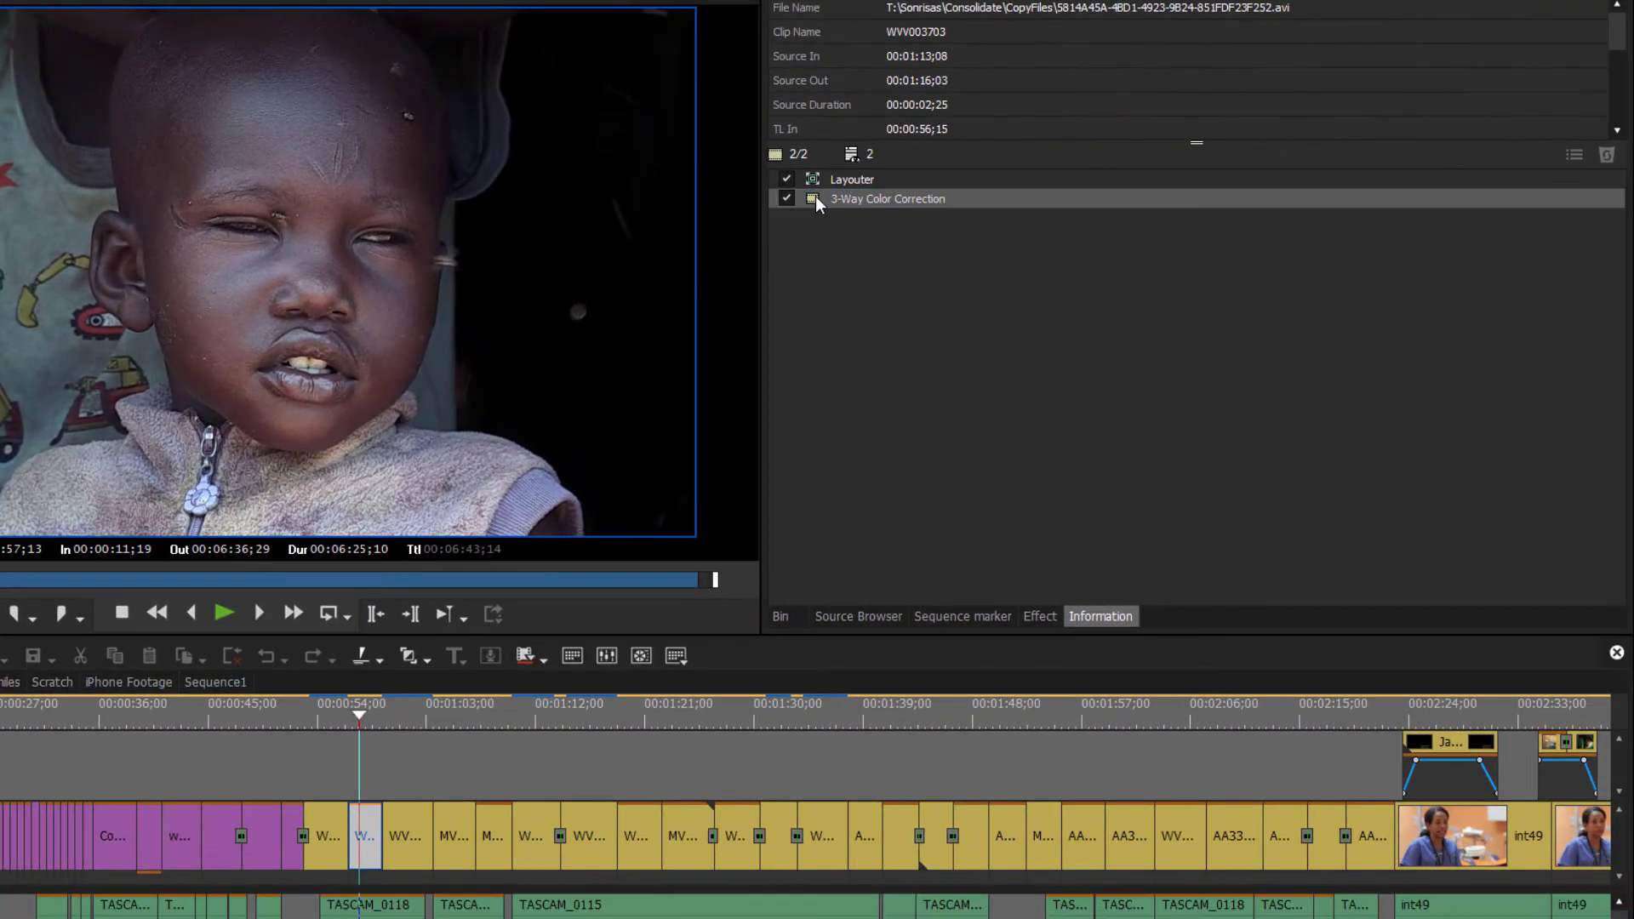
# In 3-Way Color Correction, set the black balance to Cb -0.7 and Cr -0.3, and slightly shift the gray and white balance.
pyautogui.doubleClick(815, 198)
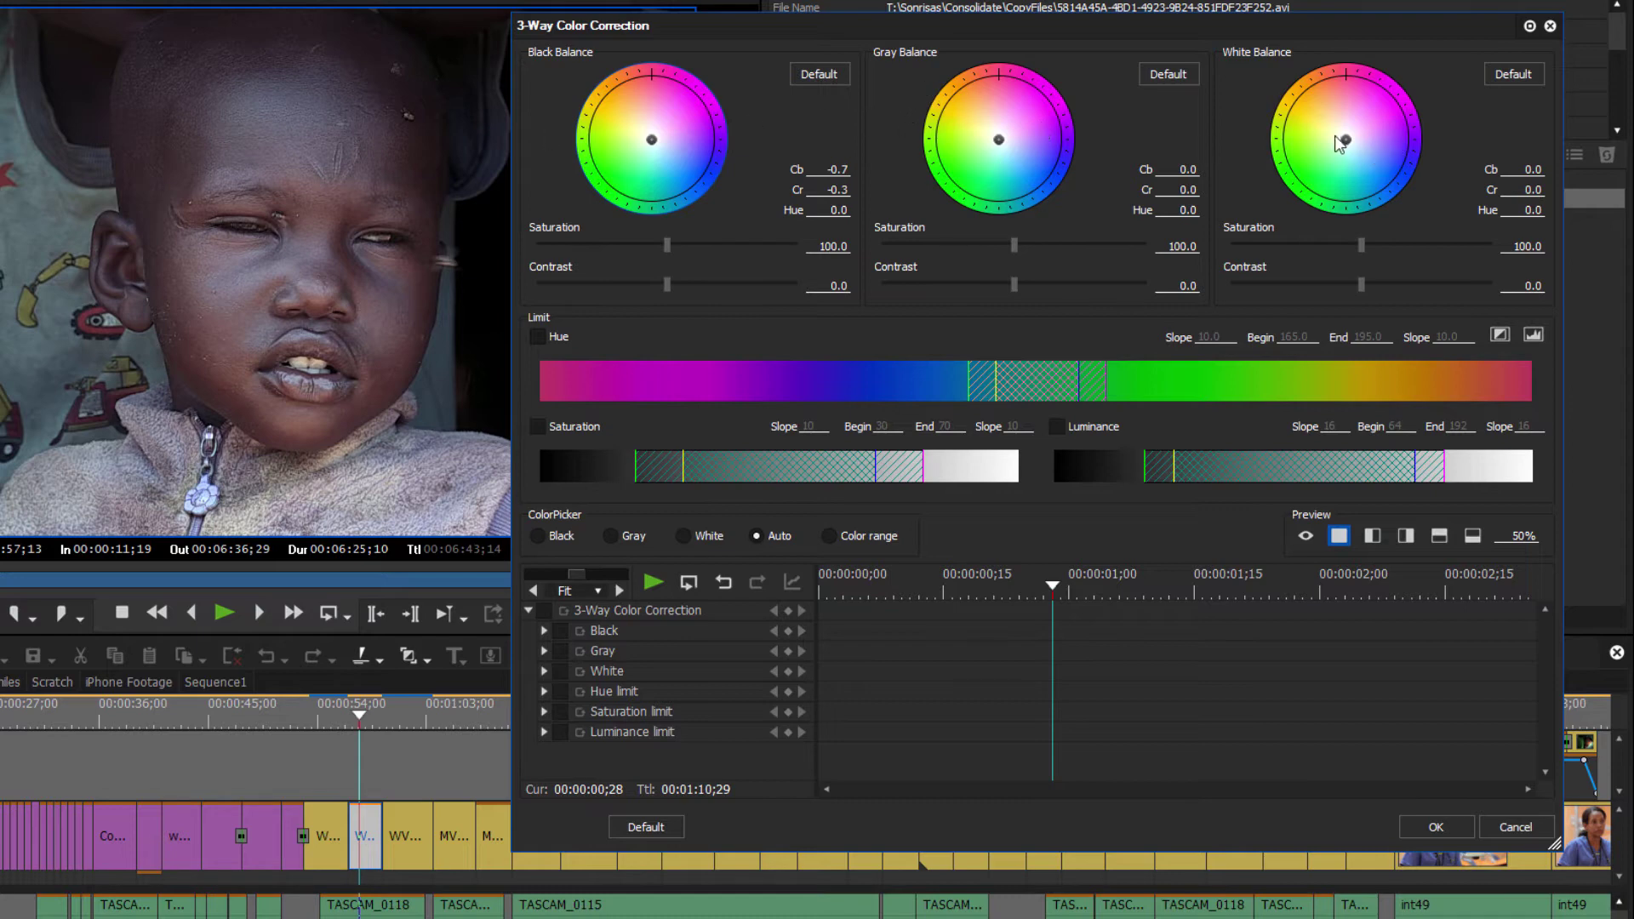
pyautogui.moveTo(1346, 140); pyautogui.dragTo(1346, 143)
pyautogui.moveTo(999, 140); pyautogui.dragTo(996, 140)
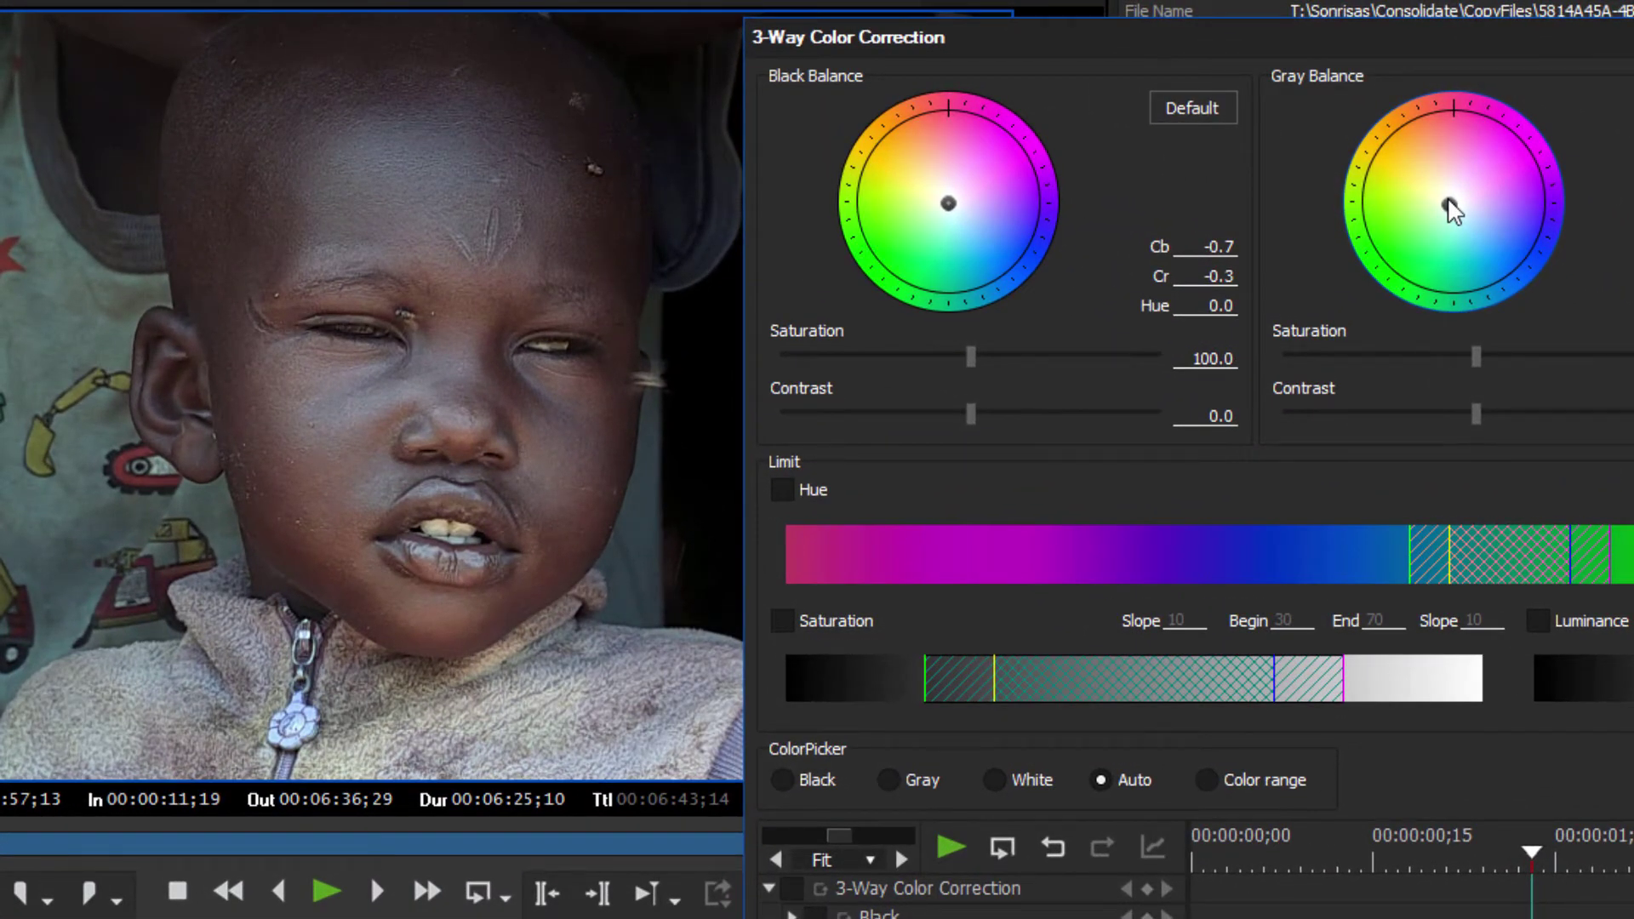
pyautogui.moveTo(1449, 208); pyautogui.dragTo(1444, 204)
pyautogui.moveTo(1445, 204); pyautogui.dragTo(1447, 206)
pyautogui.press('Return')
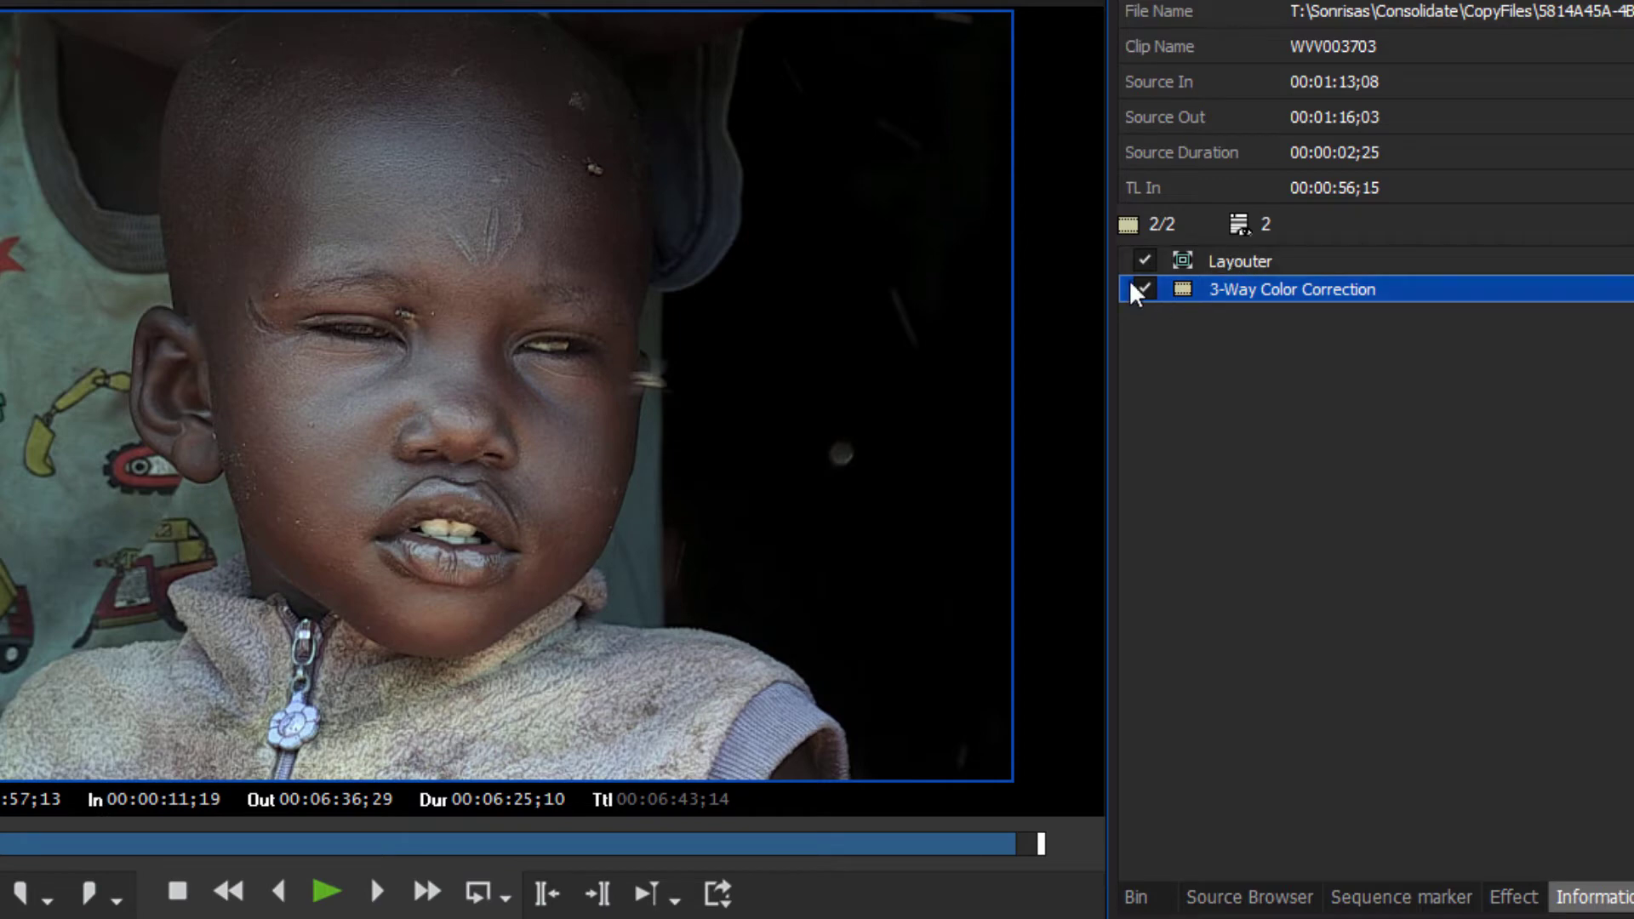
# Toggle the 3-Way Color Correction filter several times to compare the results, and delete it from the clip.
pyautogui.click(1144, 295)
pyautogui.click(1144, 294)
pyautogui.click(1144, 295)
pyautogui.click(1144, 294)
pyautogui.click(1144, 294)
pyautogui.click(1144, 295)
pyautogui.press('Delete')
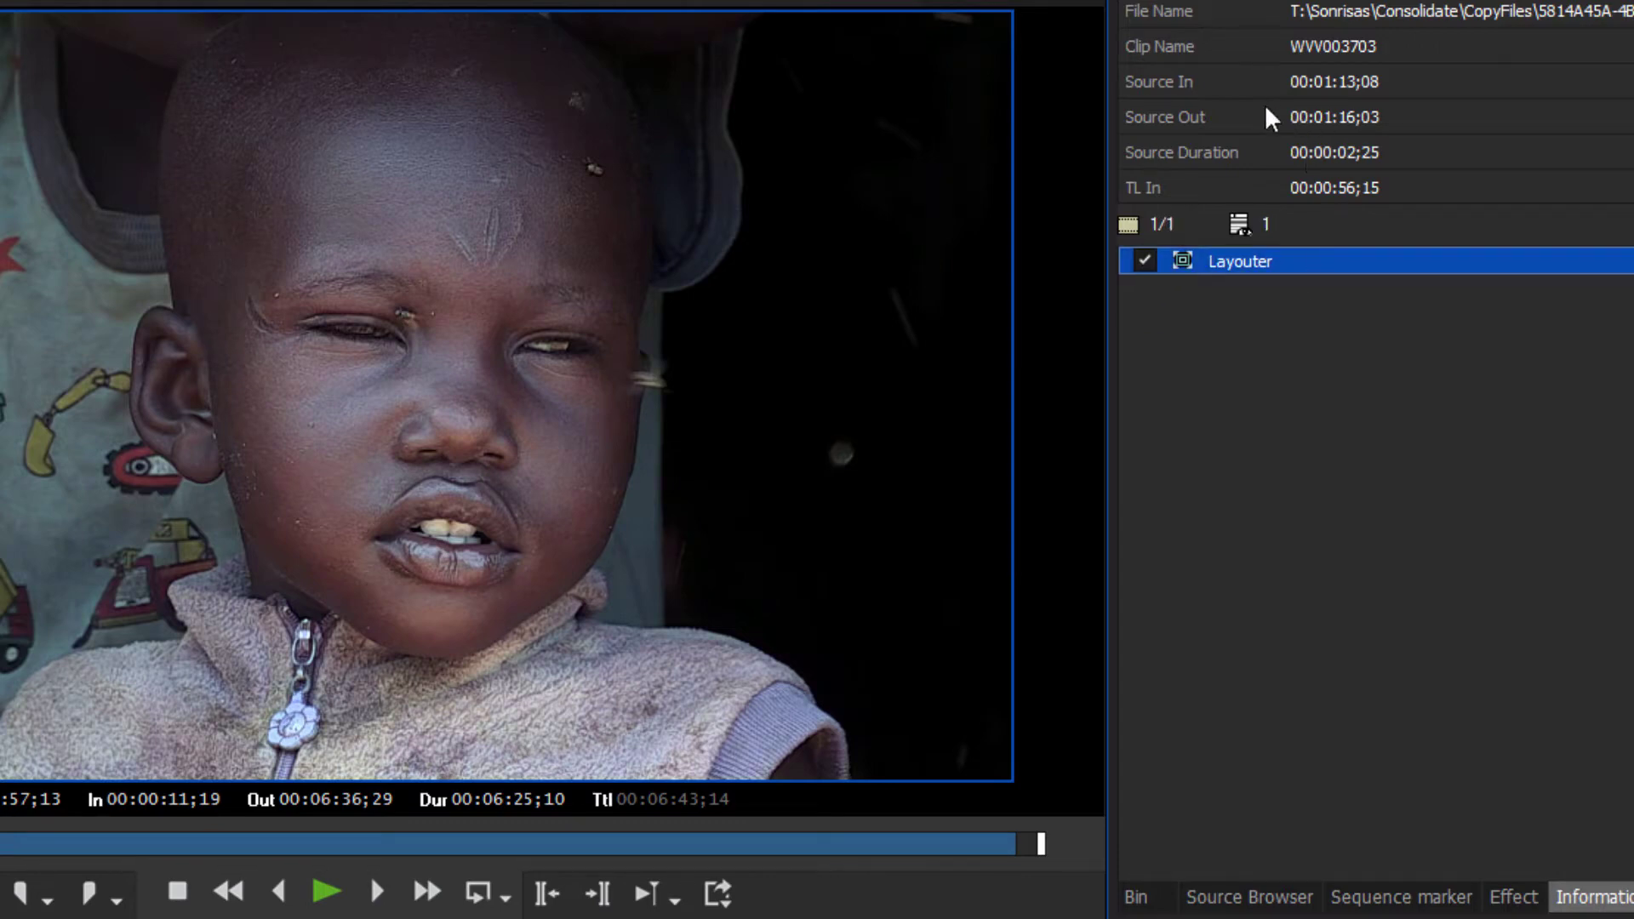
# Apply the YUV Curve filter to the same clip and select it in the clip's filter list.
pyautogui.click(1513, 895)
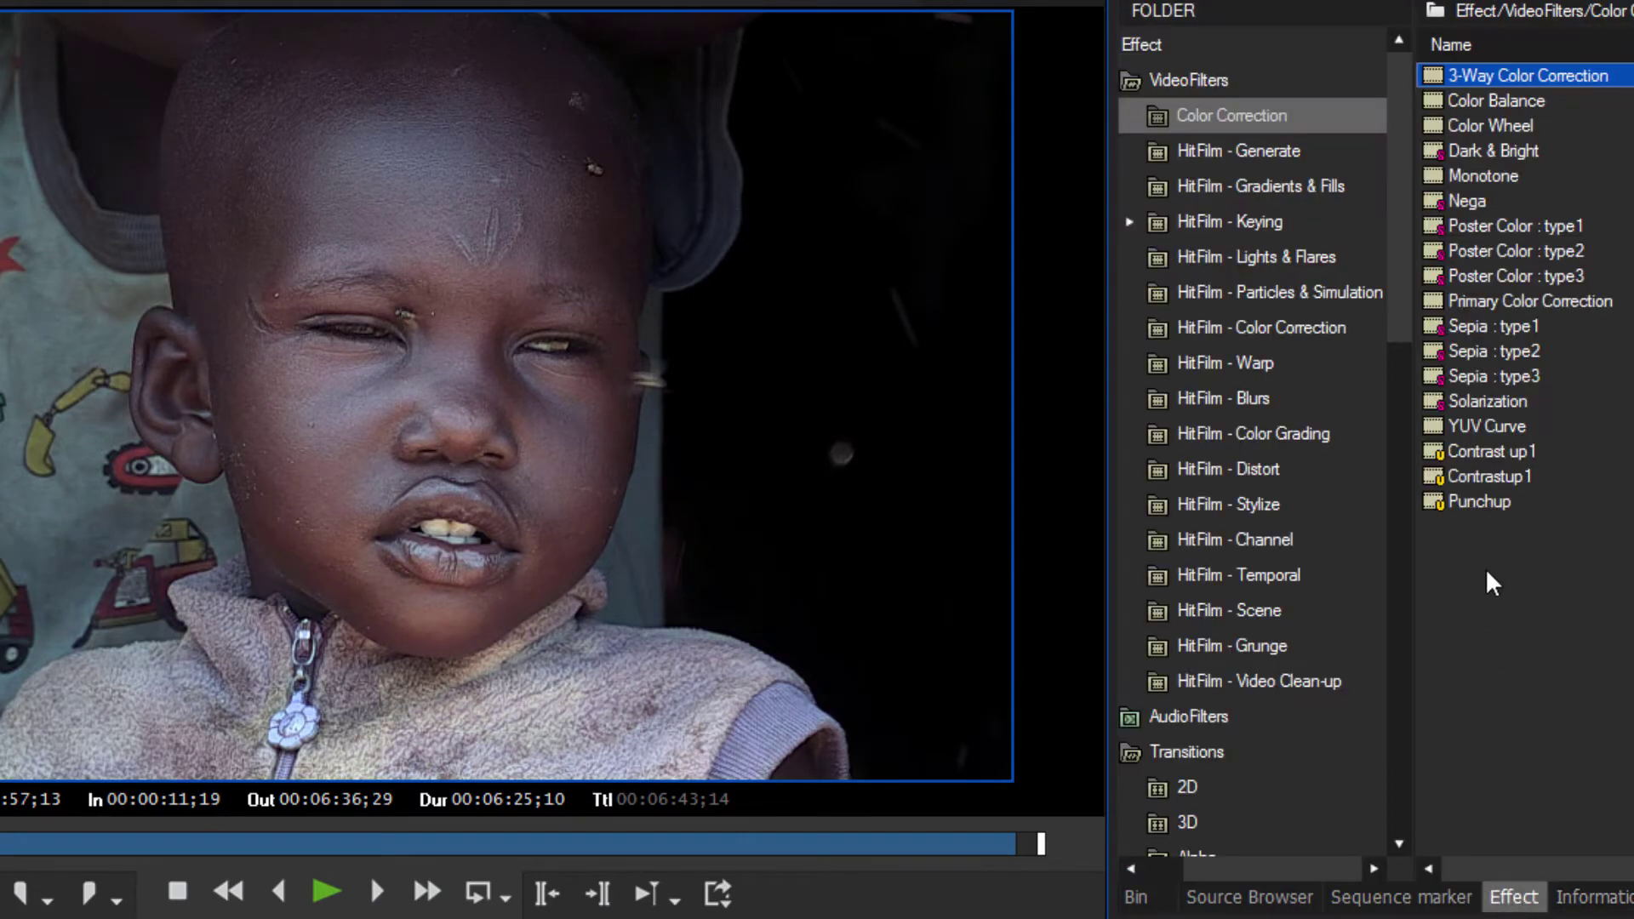
pyautogui.moveTo(1439, 423)
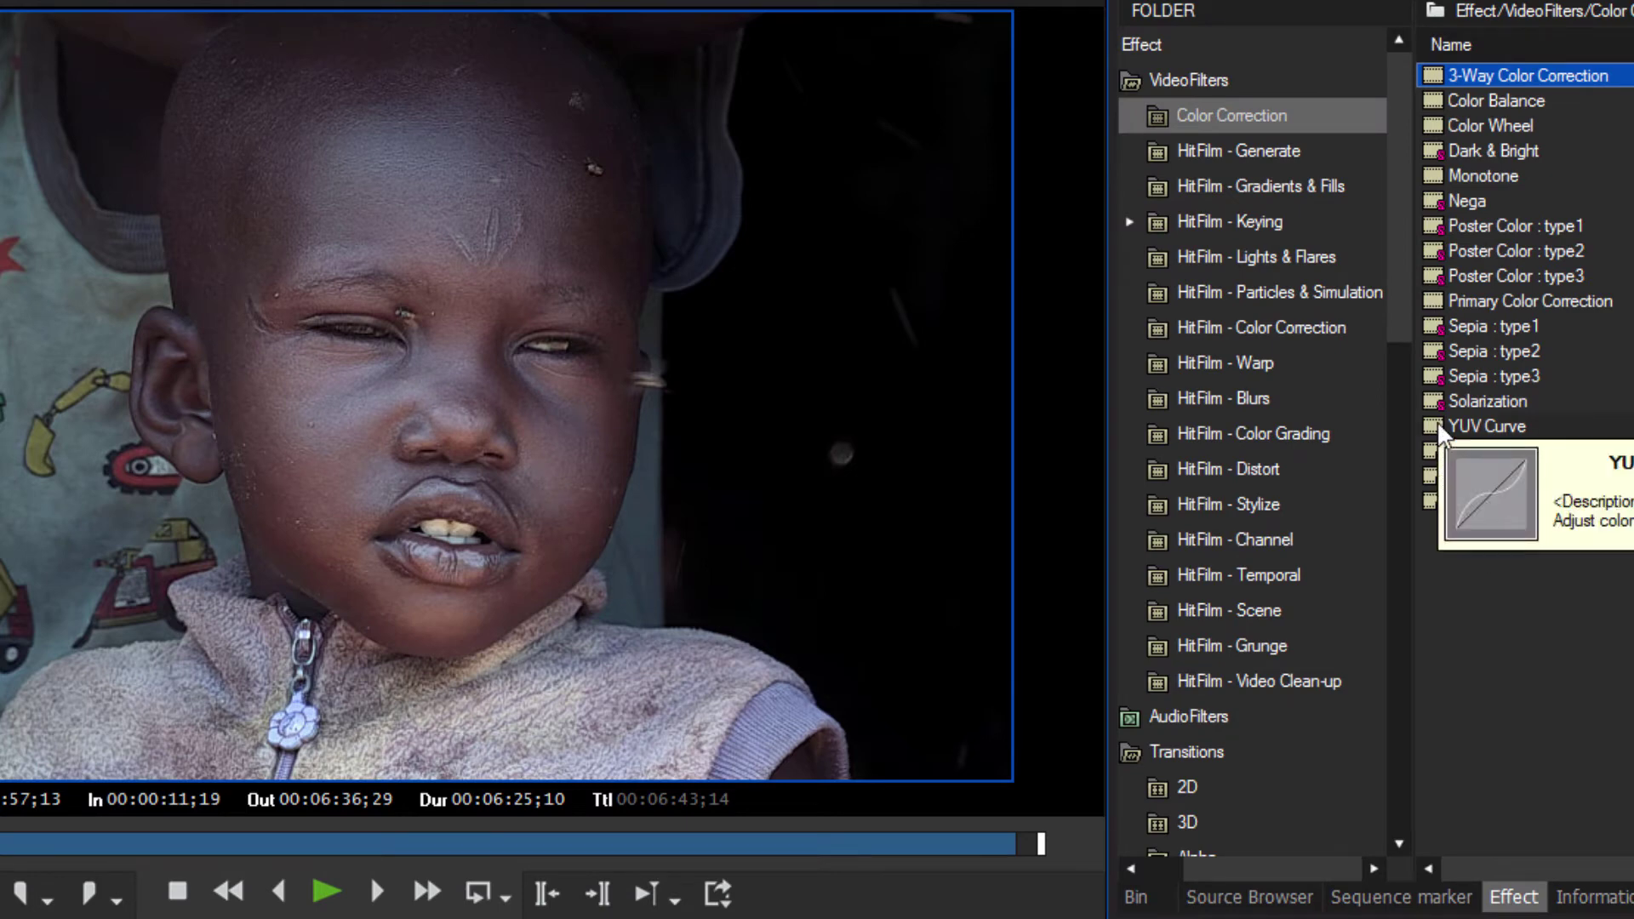
pyautogui.moveTo(1437, 421); pyautogui.dragTo(817, 918)
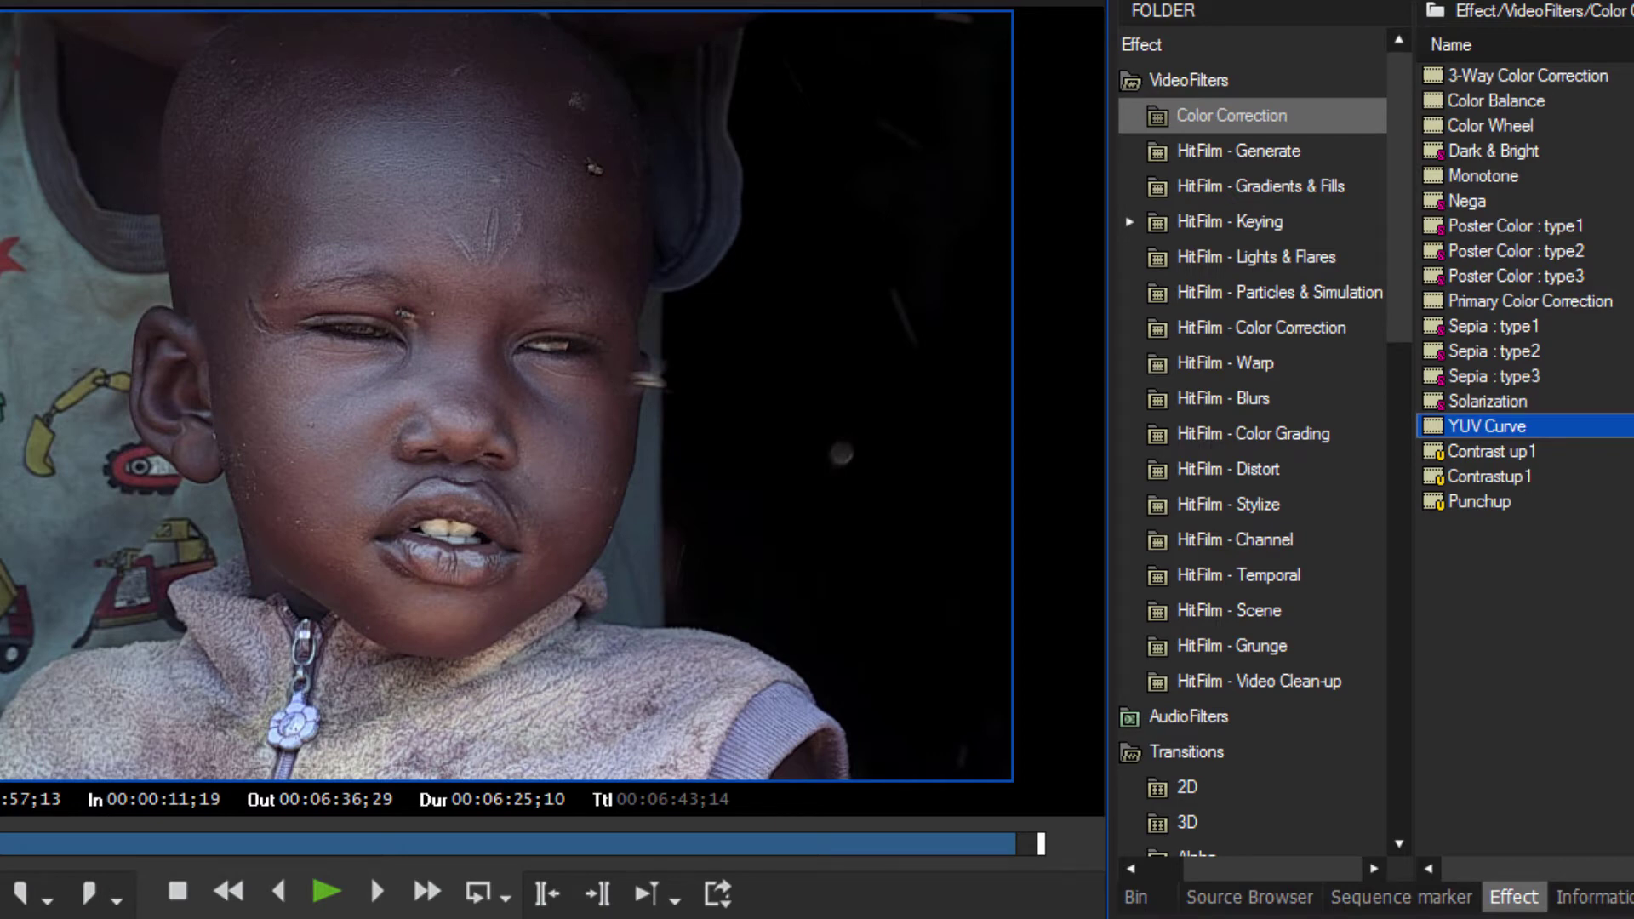
pyautogui.click(1184, 292)
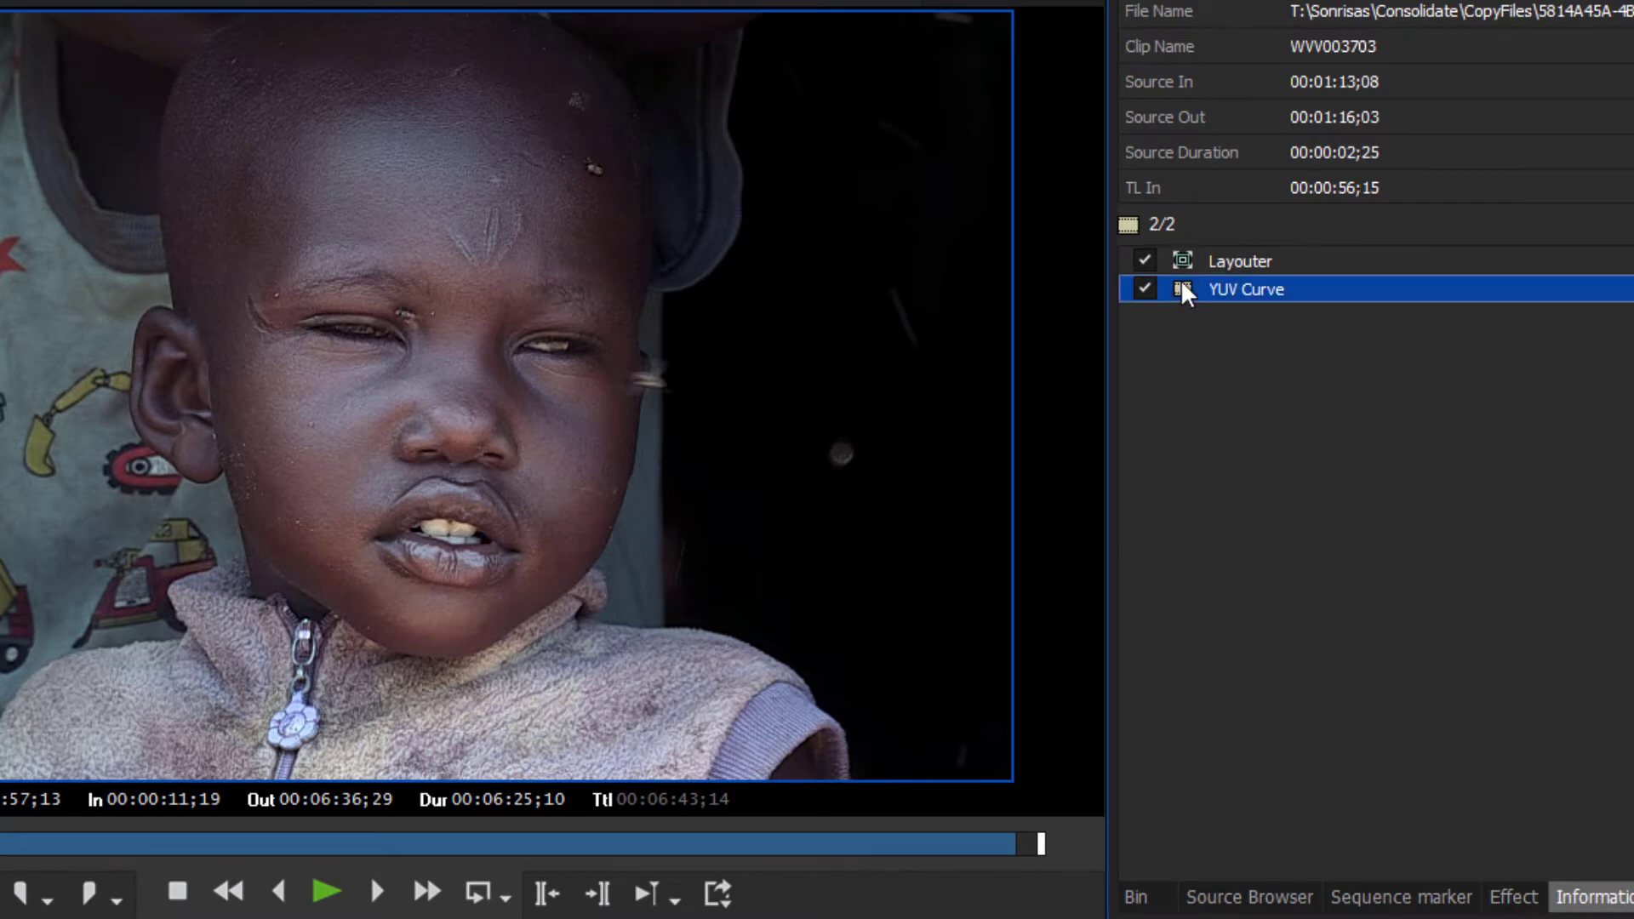
# In the YUV Curve filter, add three points to the Y curve: midtones slightly lowered, shadows at about (43, 37), highlights at about (197, 202).
pyautogui.doubleClick(1183, 292)
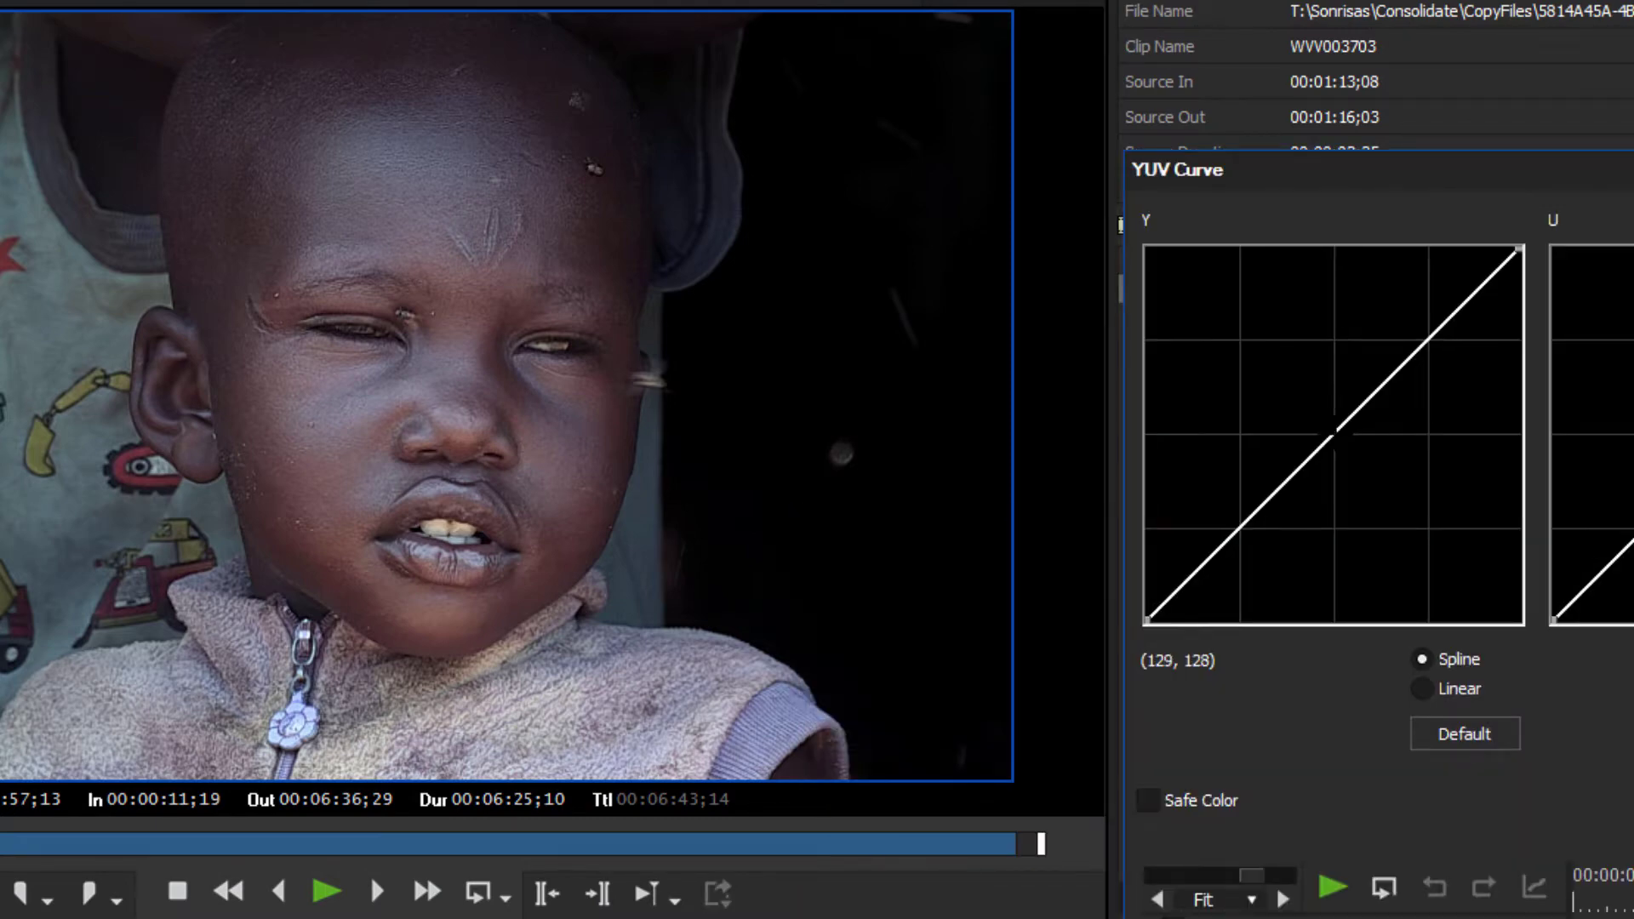
pyautogui.click(1334, 432)
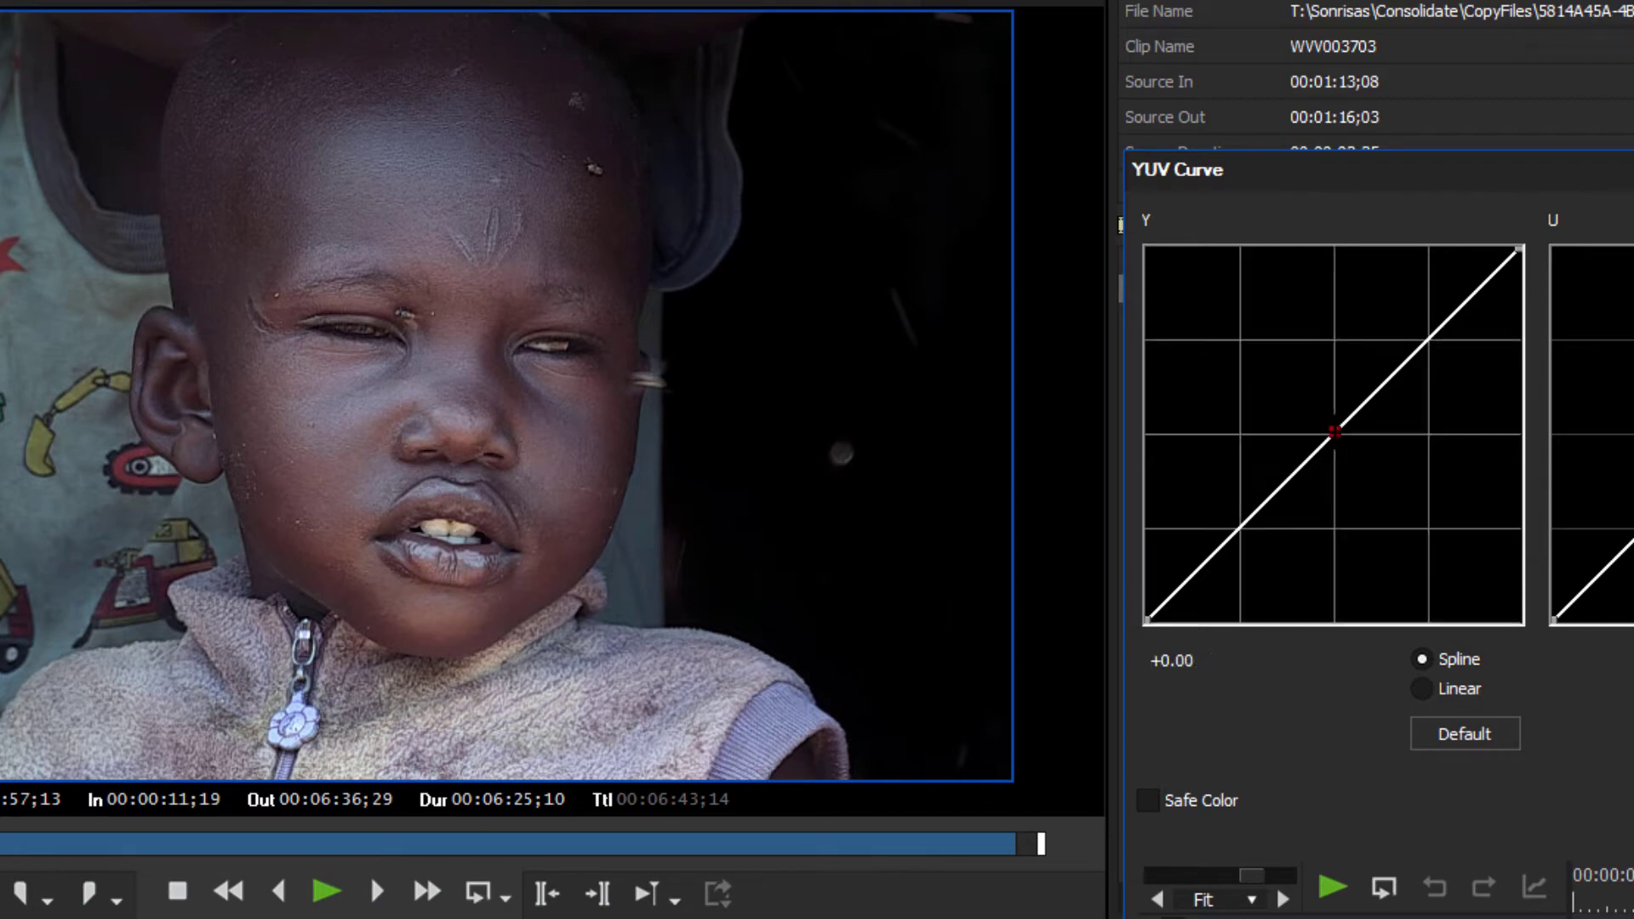
pyautogui.moveTo(1334, 432); pyautogui.dragTo(1333, 440)
pyautogui.moveTo(1223, 555); pyautogui.dragTo(1208, 568)
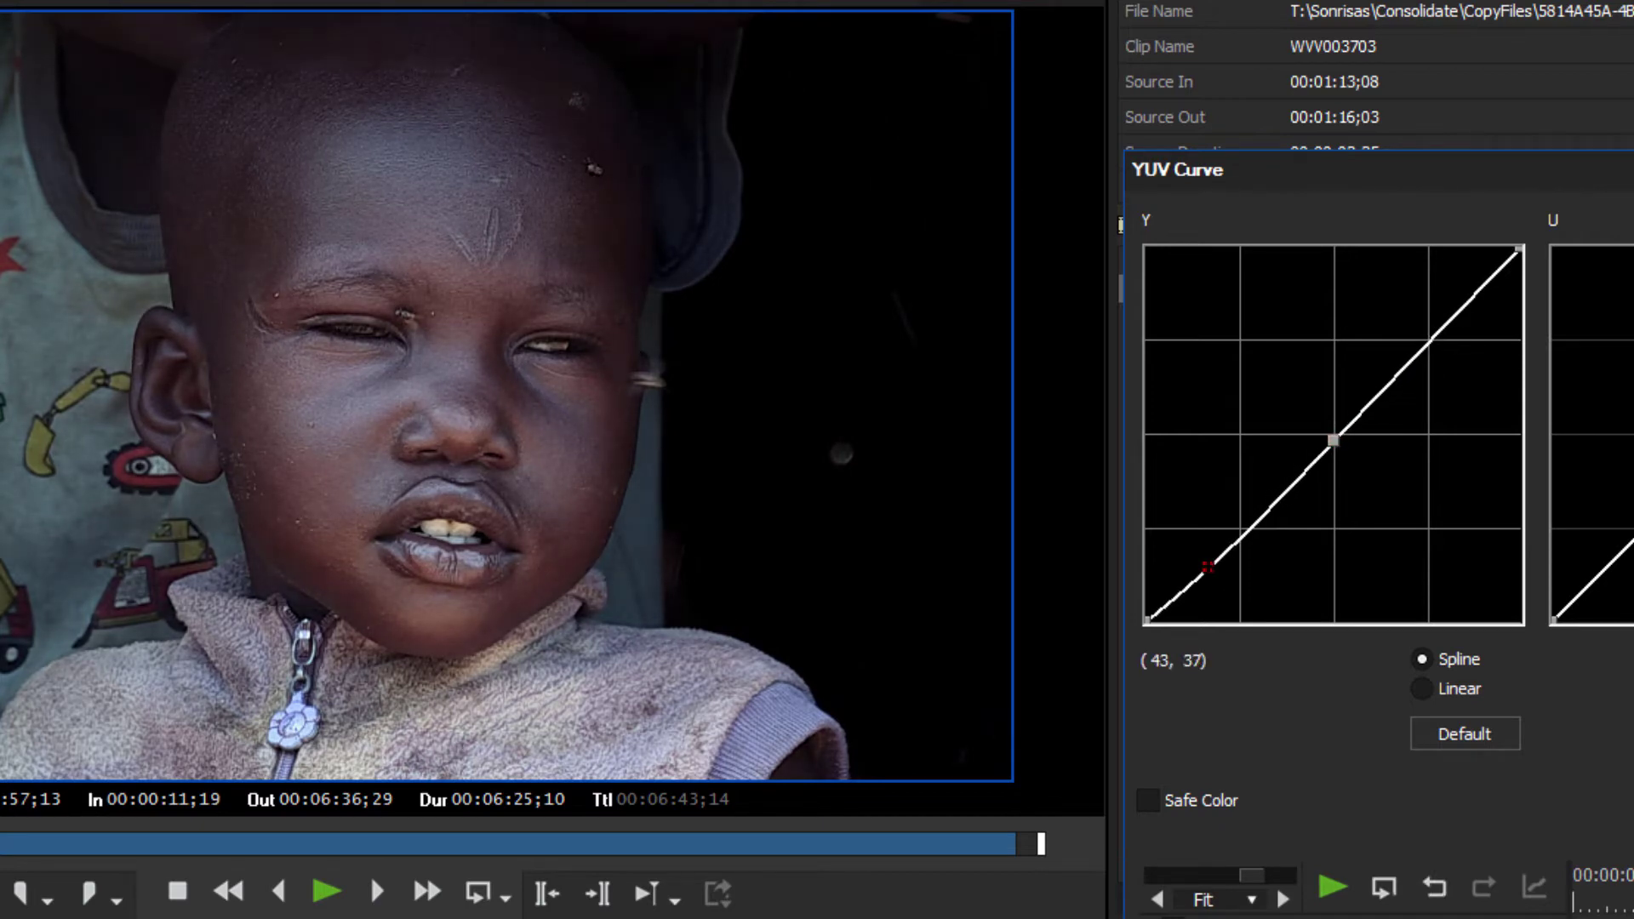
pyautogui.click(1445, 332)
pyautogui.moveTo(1445, 333)
pyautogui.mouseDown()
pyautogui.moveTo(1434, 310)
pyautogui.moveTo(1435, 325)
pyautogui.mouseUp()
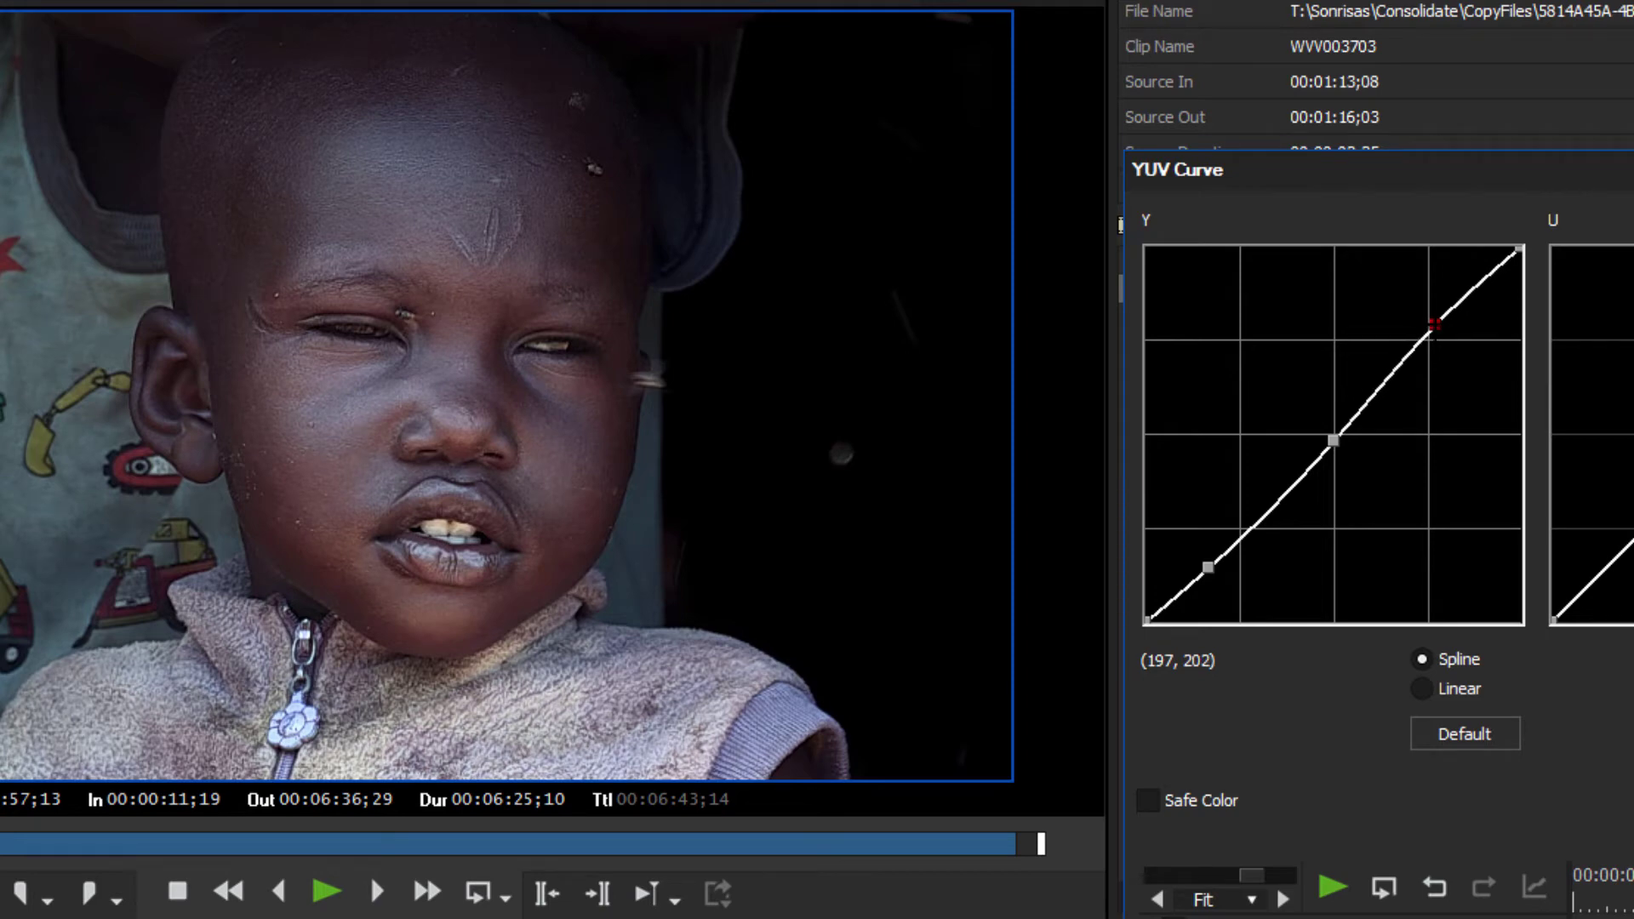
# Adjust the Y curve's midtone point to about (126, 121) and shift its shadow point slightly down toward black.
pyautogui.click(1333, 441)
pyautogui.moveTo(1333, 441); pyautogui.dragTo(1330, 444)
pyautogui.click(1208, 568)
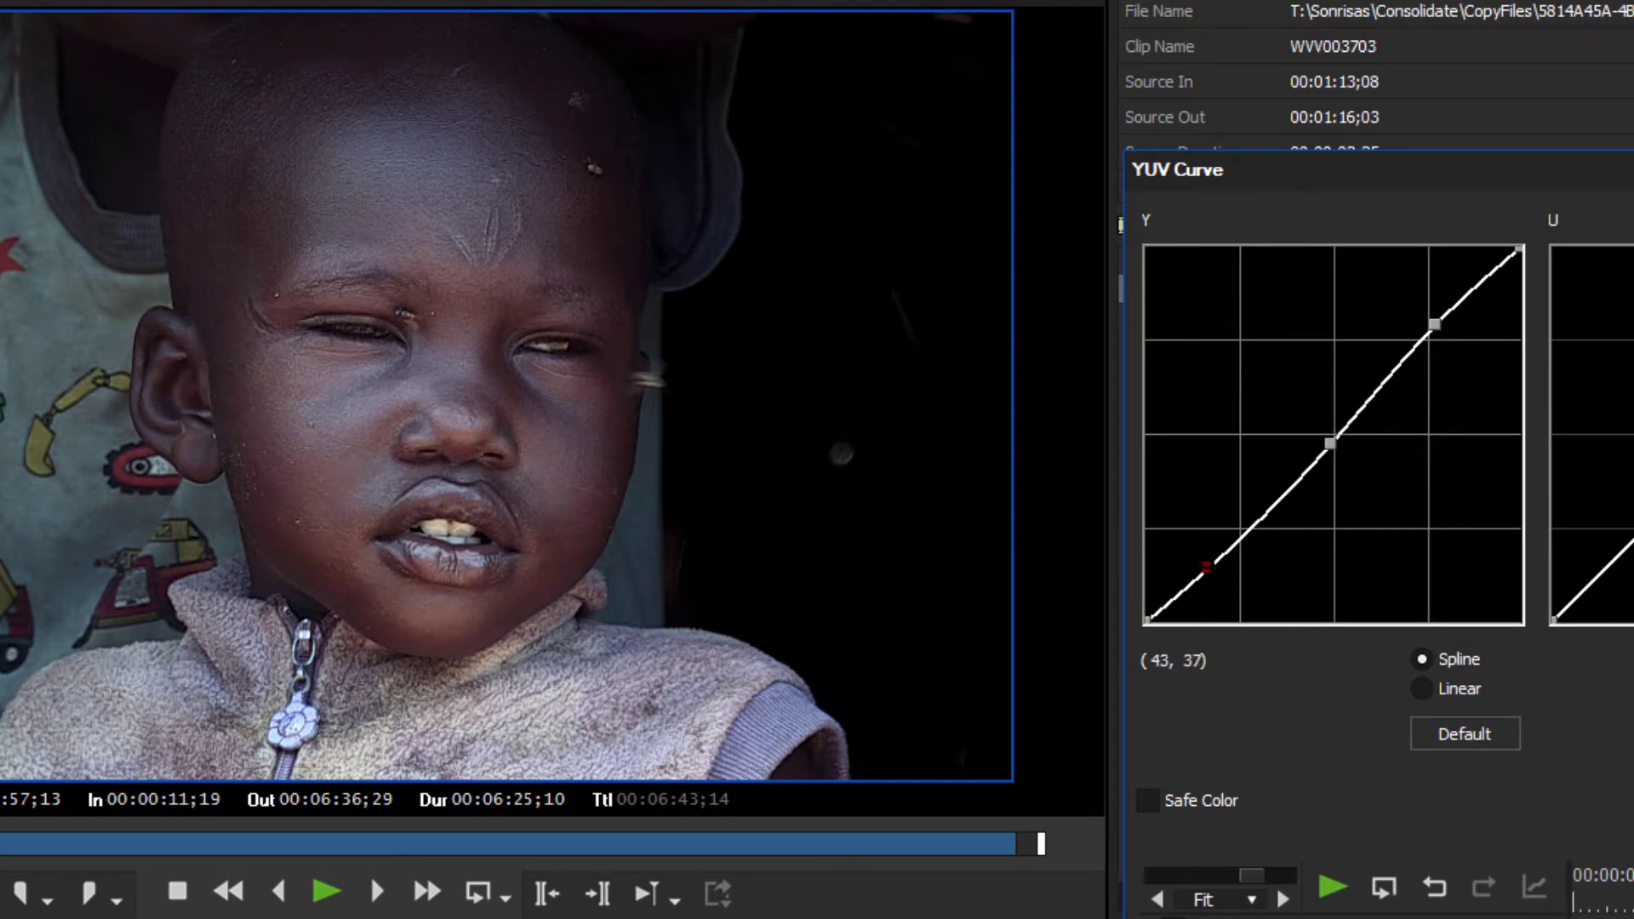
pyautogui.moveTo(1208, 568)
pyautogui.mouseDown()
pyautogui.moveTo(1208, 584)
pyautogui.moveTo(1200, 572)
pyautogui.mouseUp()
pyautogui.click(1330, 443)
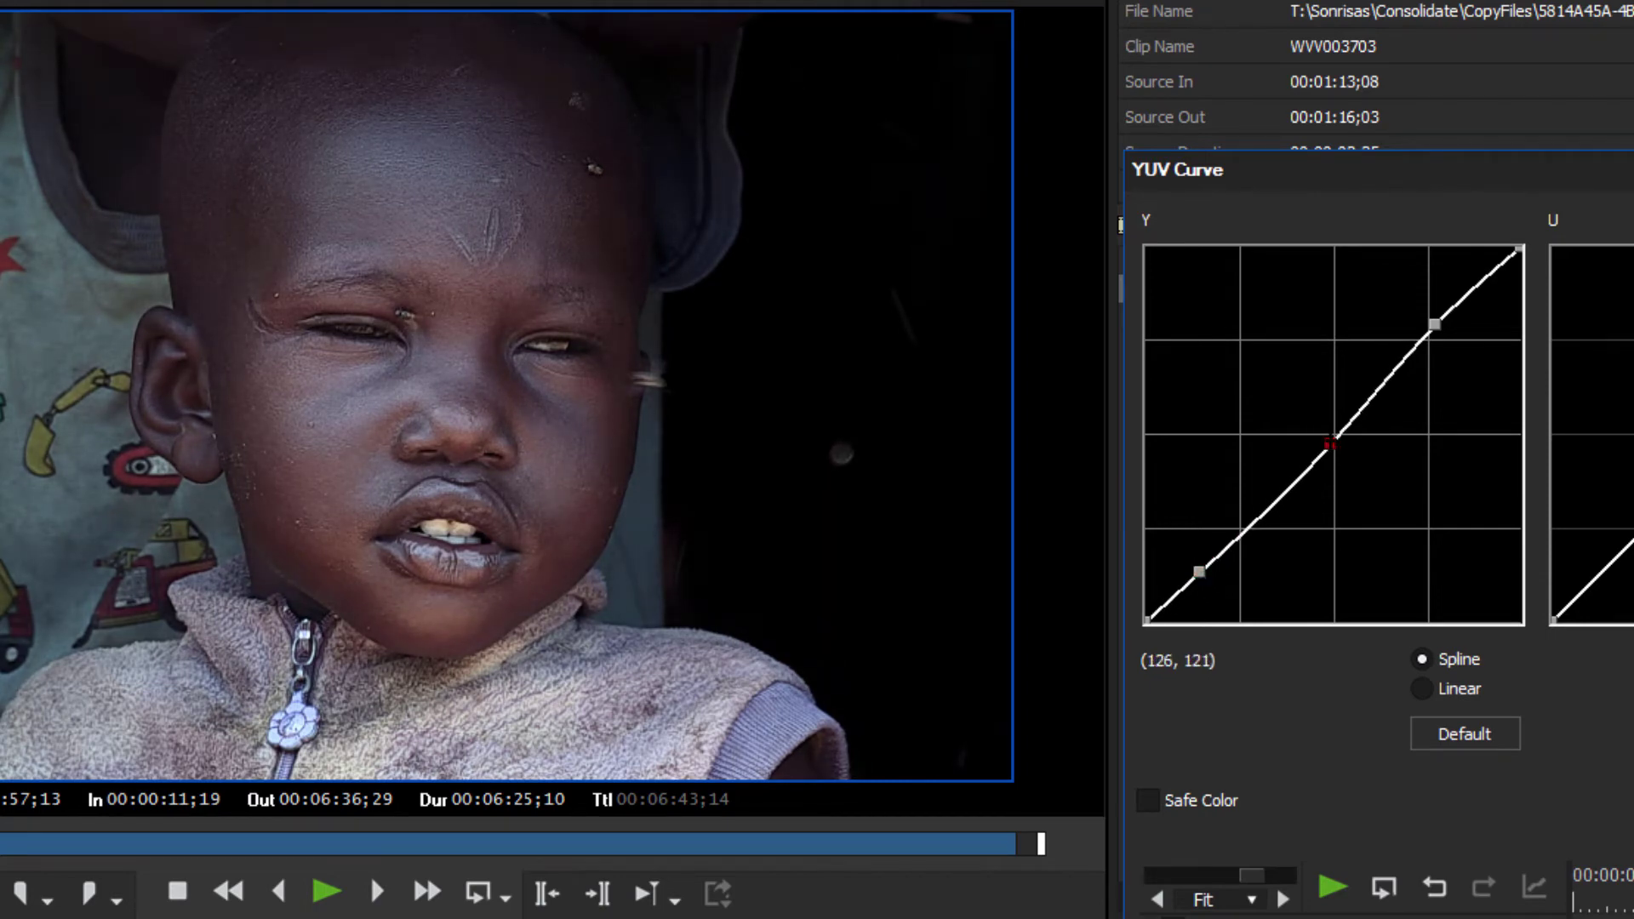
pyautogui.moveTo(1330, 443)
pyautogui.mouseDown()
pyautogui.moveTo(1335, 458)
pyautogui.moveTo(1329, 443)
pyautogui.mouseUp()
# Move the Y curve's highlight point closer to the white end and add one extra point on each side of the midtone point.
pyautogui.moveTo(1435, 324); pyautogui.dragTo(1470, 295)
pyautogui.moveTo(1388, 379); pyautogui.dragTo(1393, 378)
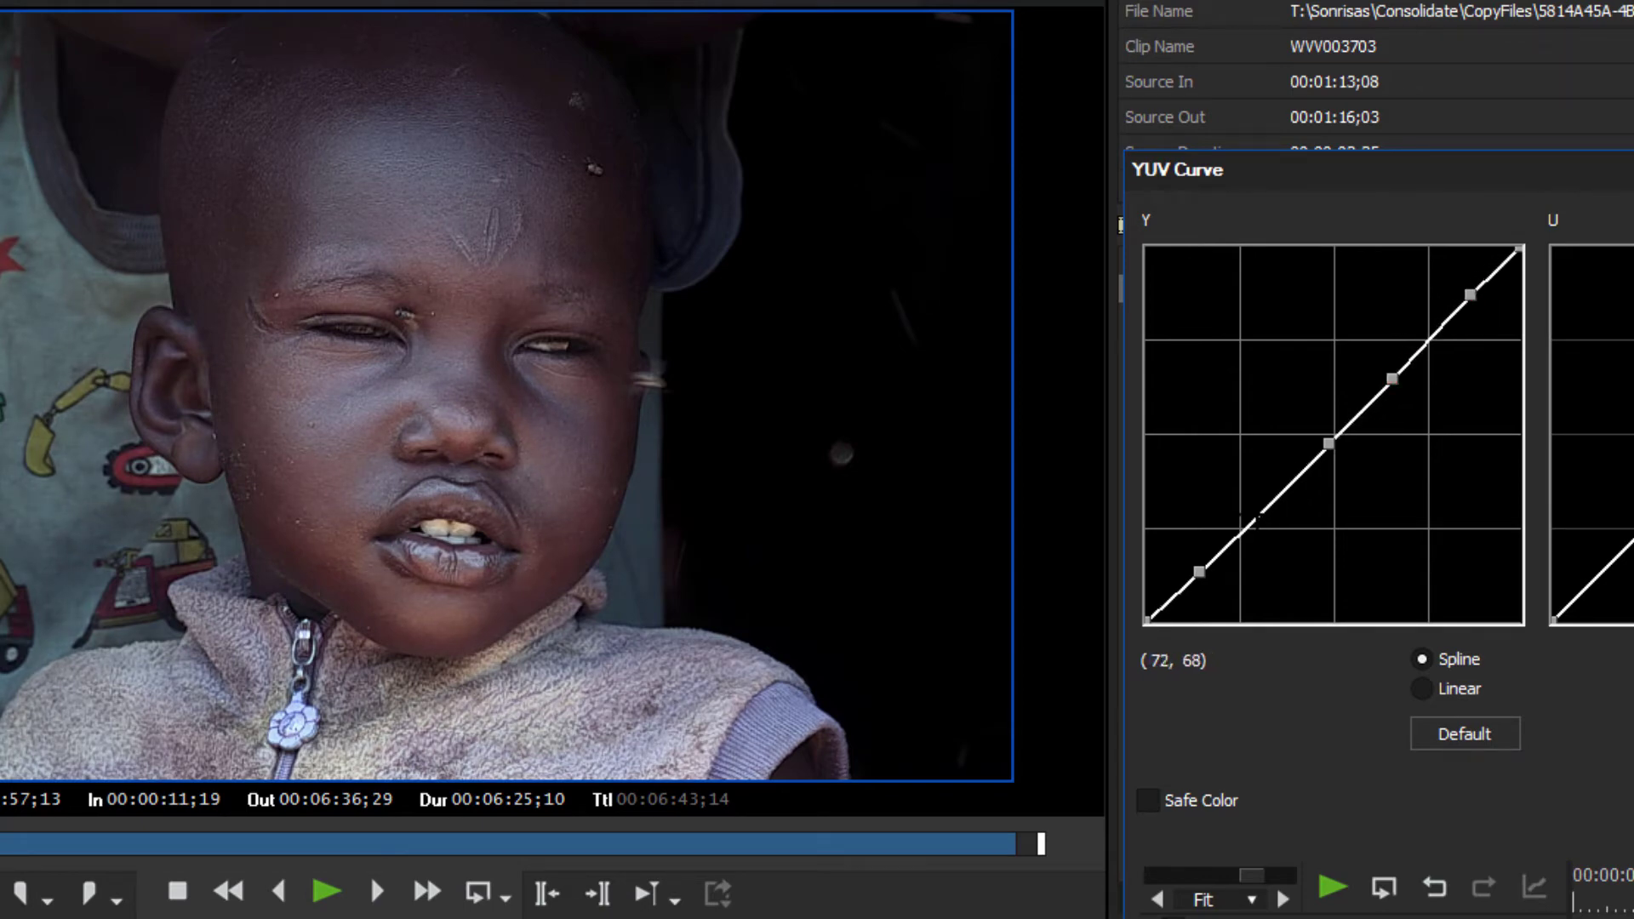
pyautogui.moveTo(1263, 511); pyautogui.dragTo(1270, 507)
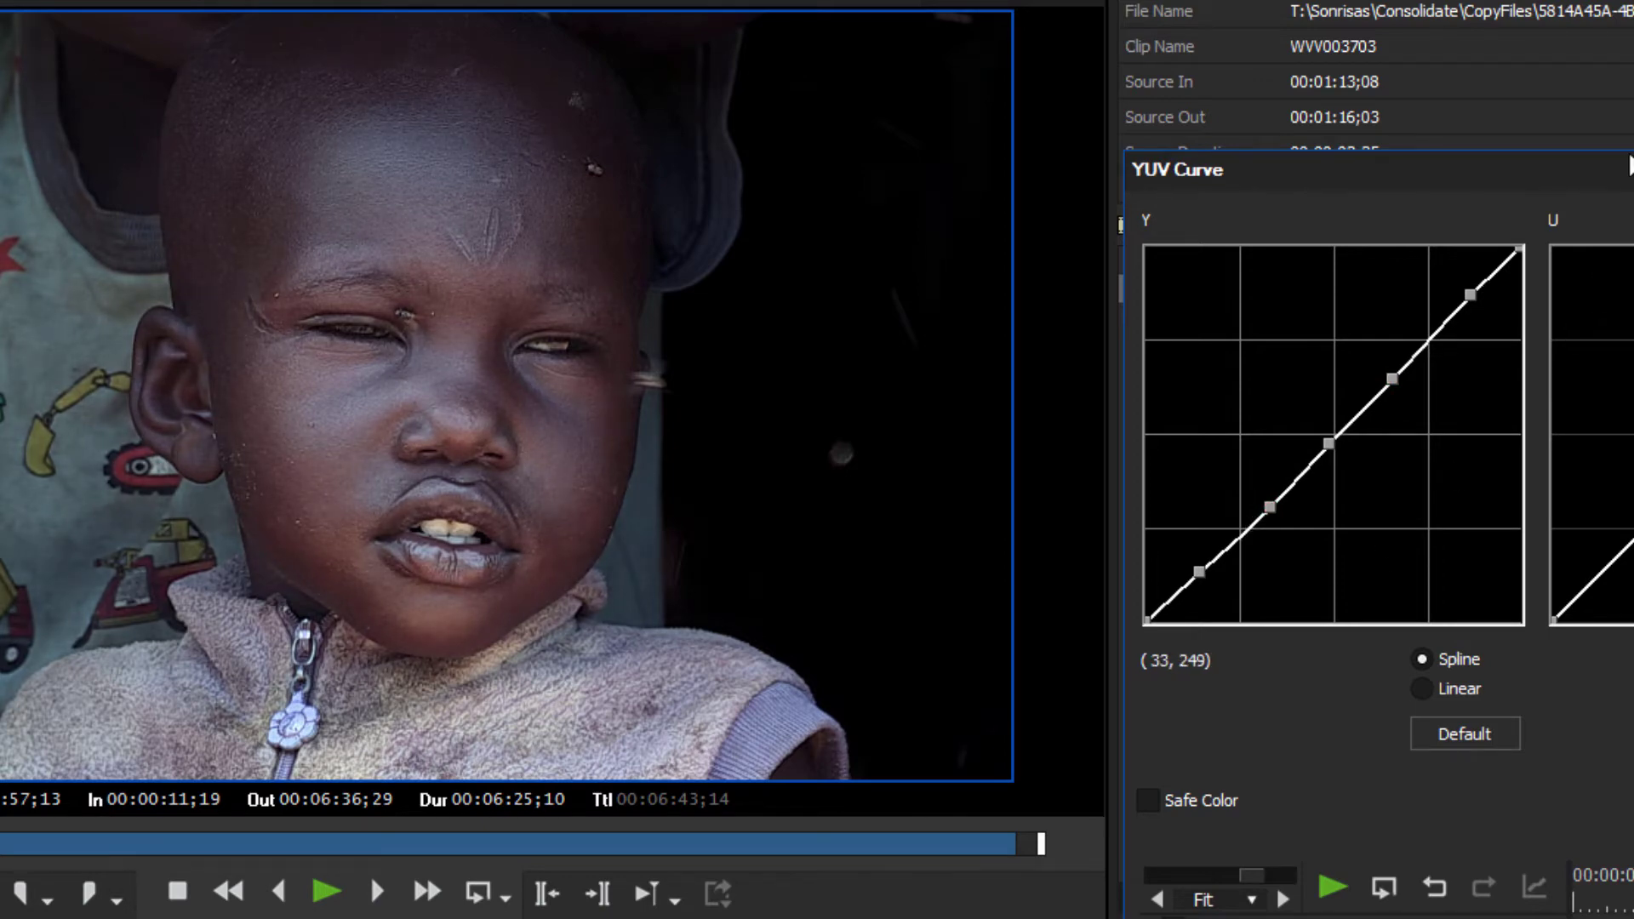
# Try bending the U curve with a midpoint, a raised lower point and a raised upper point, and reset it to default.
pyautogui.moveTo(1630, 166); pyautogui.dragTo(1624, 36)
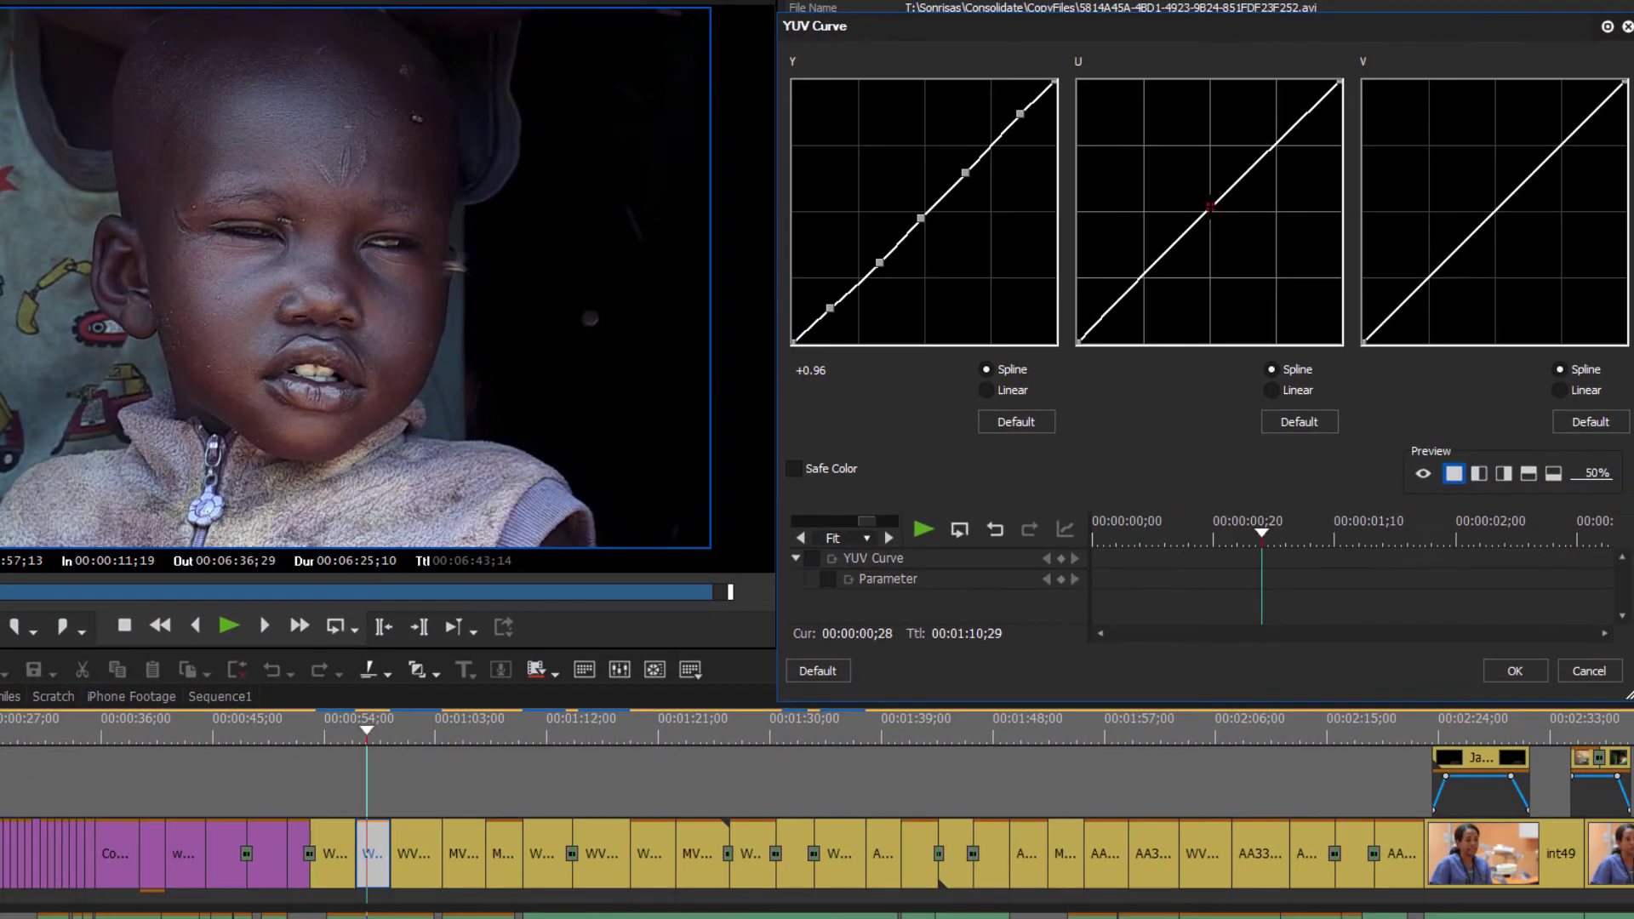
pyautogui.moveTo(1210, 207)
pyautogui.mouseDown()
pyautogui.moveTo(1214, 225)
pyautogui.moveTo(1212, 194)
pyautogui.moveTo(1214, 209)
pyautogui.mouseUp()
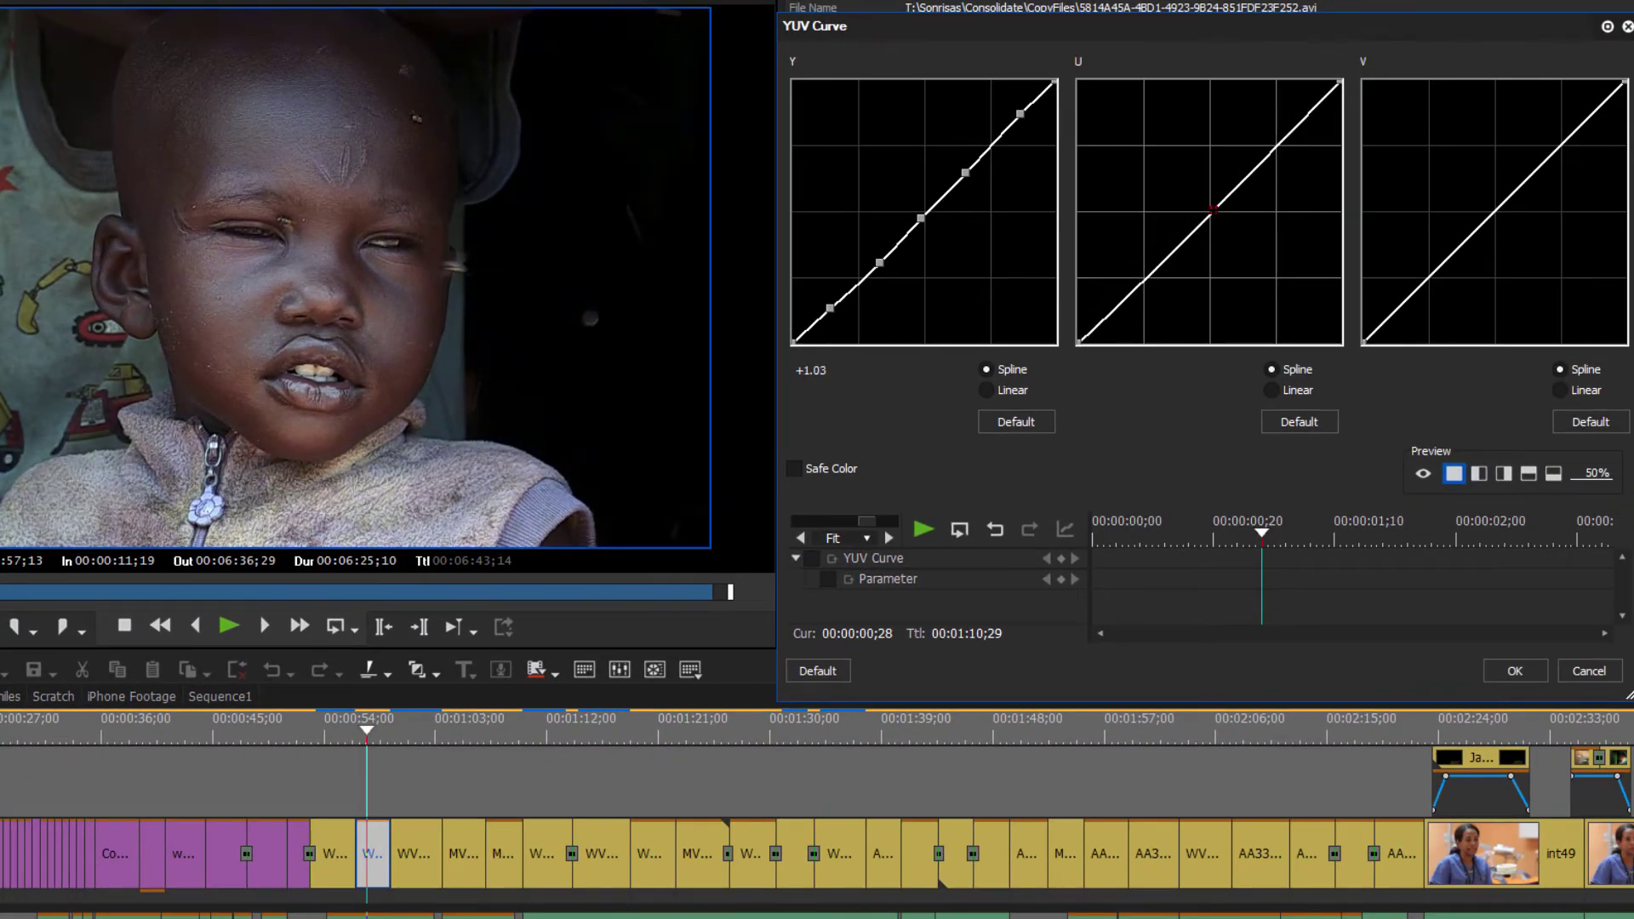
pyautogui.moveTo(1151, 274)
pyautogui.mouseDown()
pyautogui.moveTo(1121, 304)
pyautogui.moveTo(1144, 295)
pyautogui.moveTo(1146, 267)
pyautogui.mouseUp()
pyautogui.moveTo(1252, 178); pyautogui.dragTo(1280, 134)
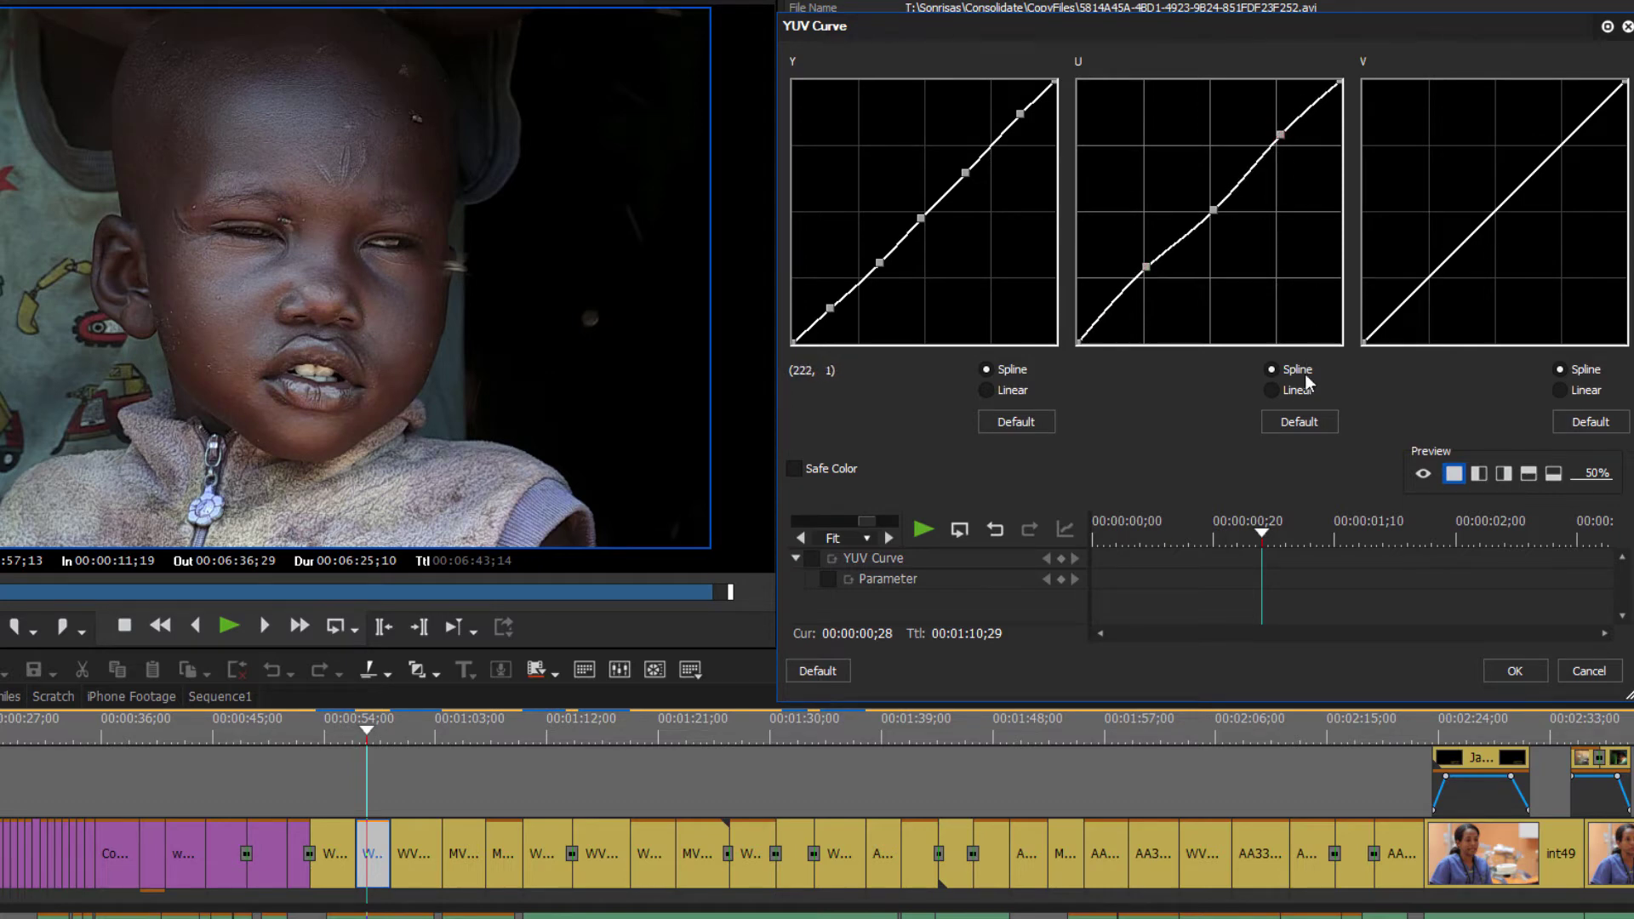
pyautogui.click(1301, 425)
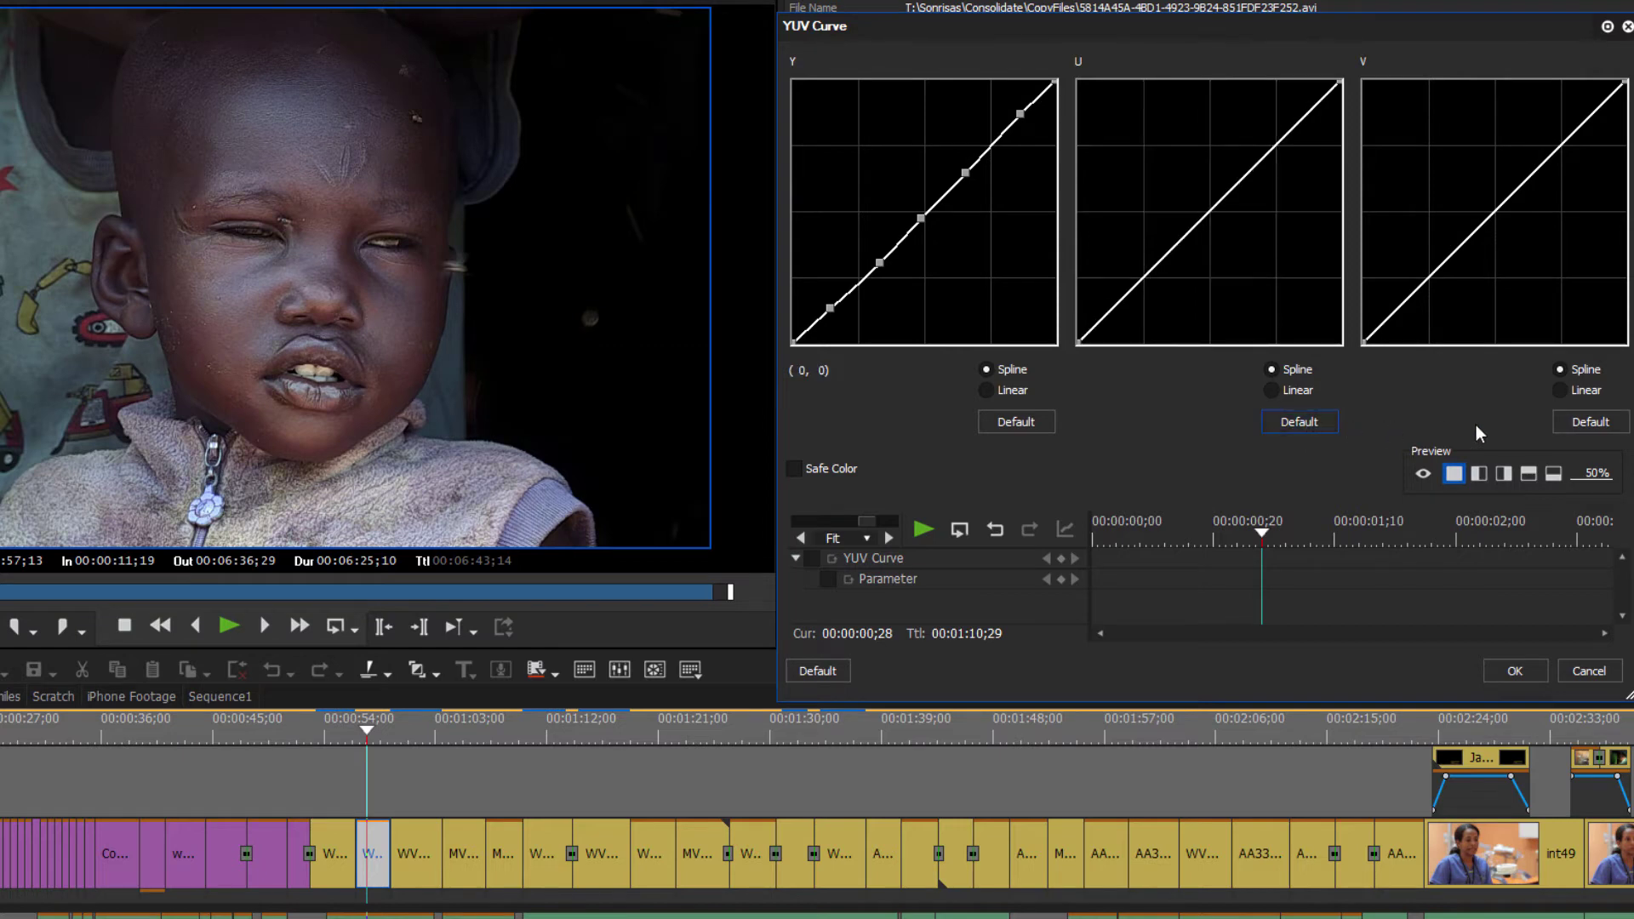
# Fine-tune the two lower points of the Y curve and confirm the YUV Curve settings.
pyautogui.click(879, 263)
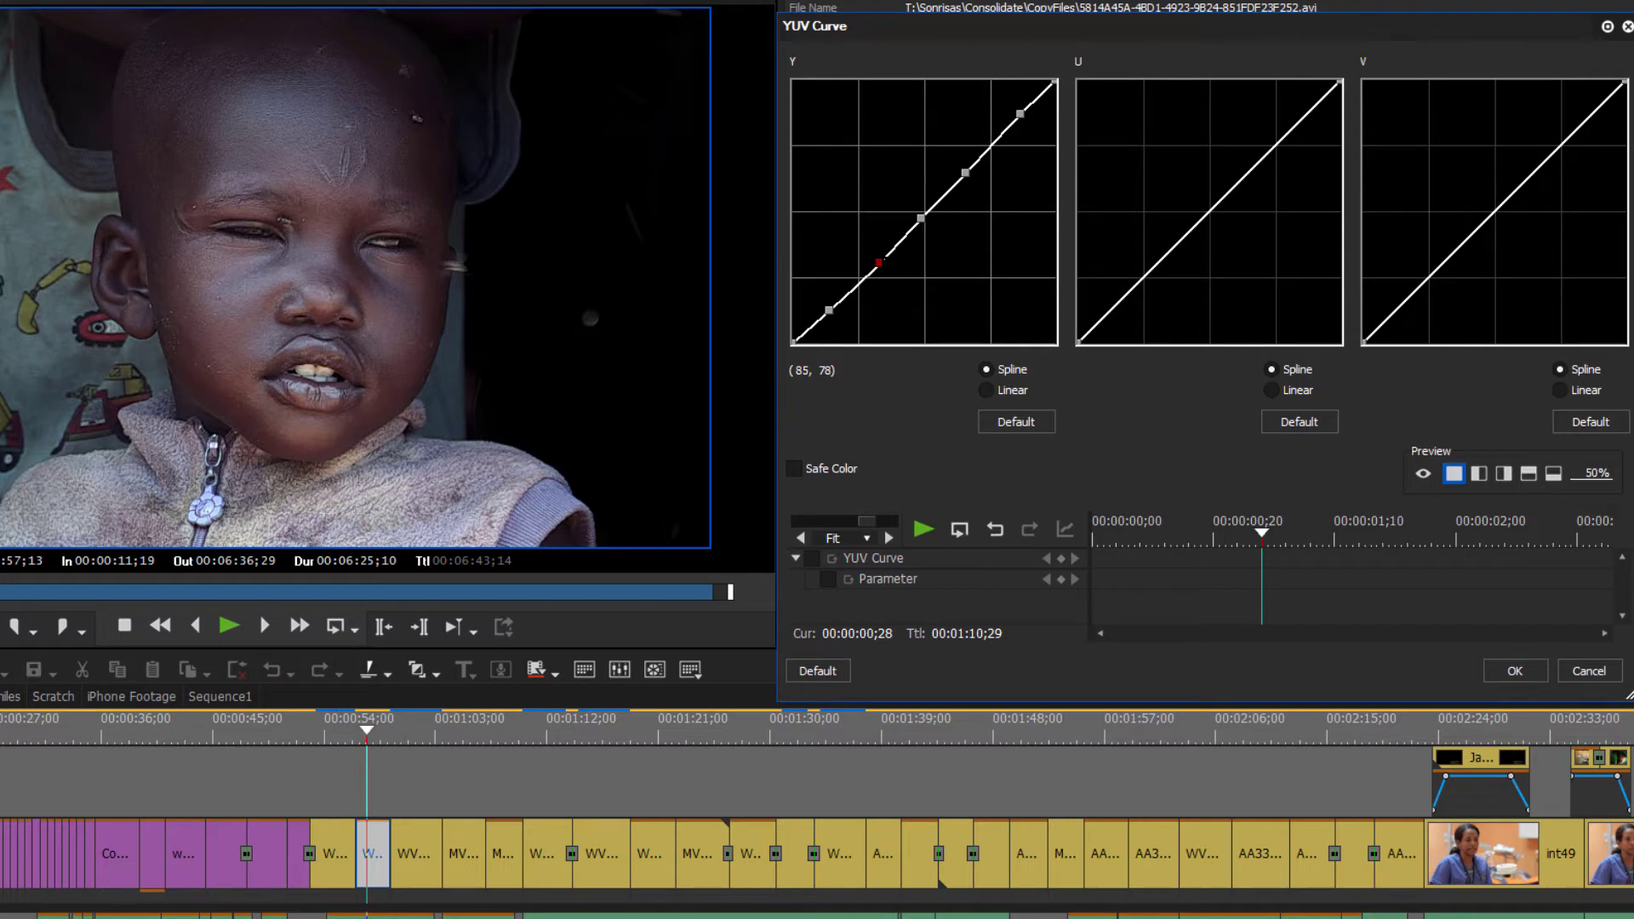
pyautogui.click(830, 311)
pyautogui.moveTo(830, 312); pyautogui.dragTo(880, 261)
pyautogui.click(880, 262)
pyautogui.click(1515, 673)
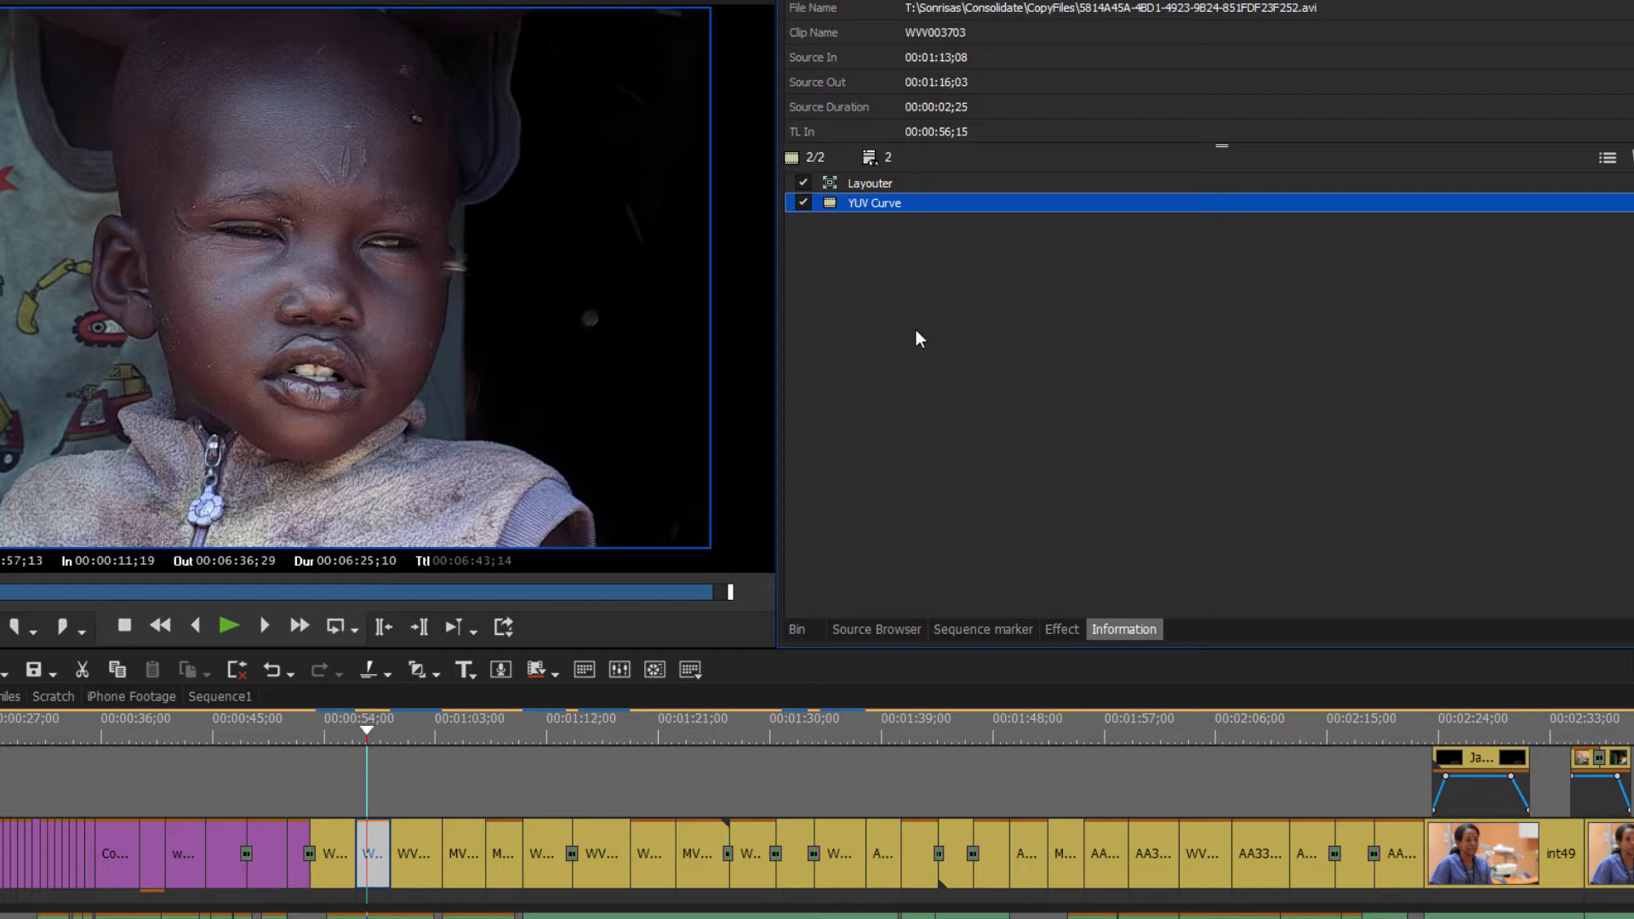
# Apply the Primary Color Correction filter to the same clip and slightly lower the shadow point of its Y curve.
pyautogui.click(1060, 629)
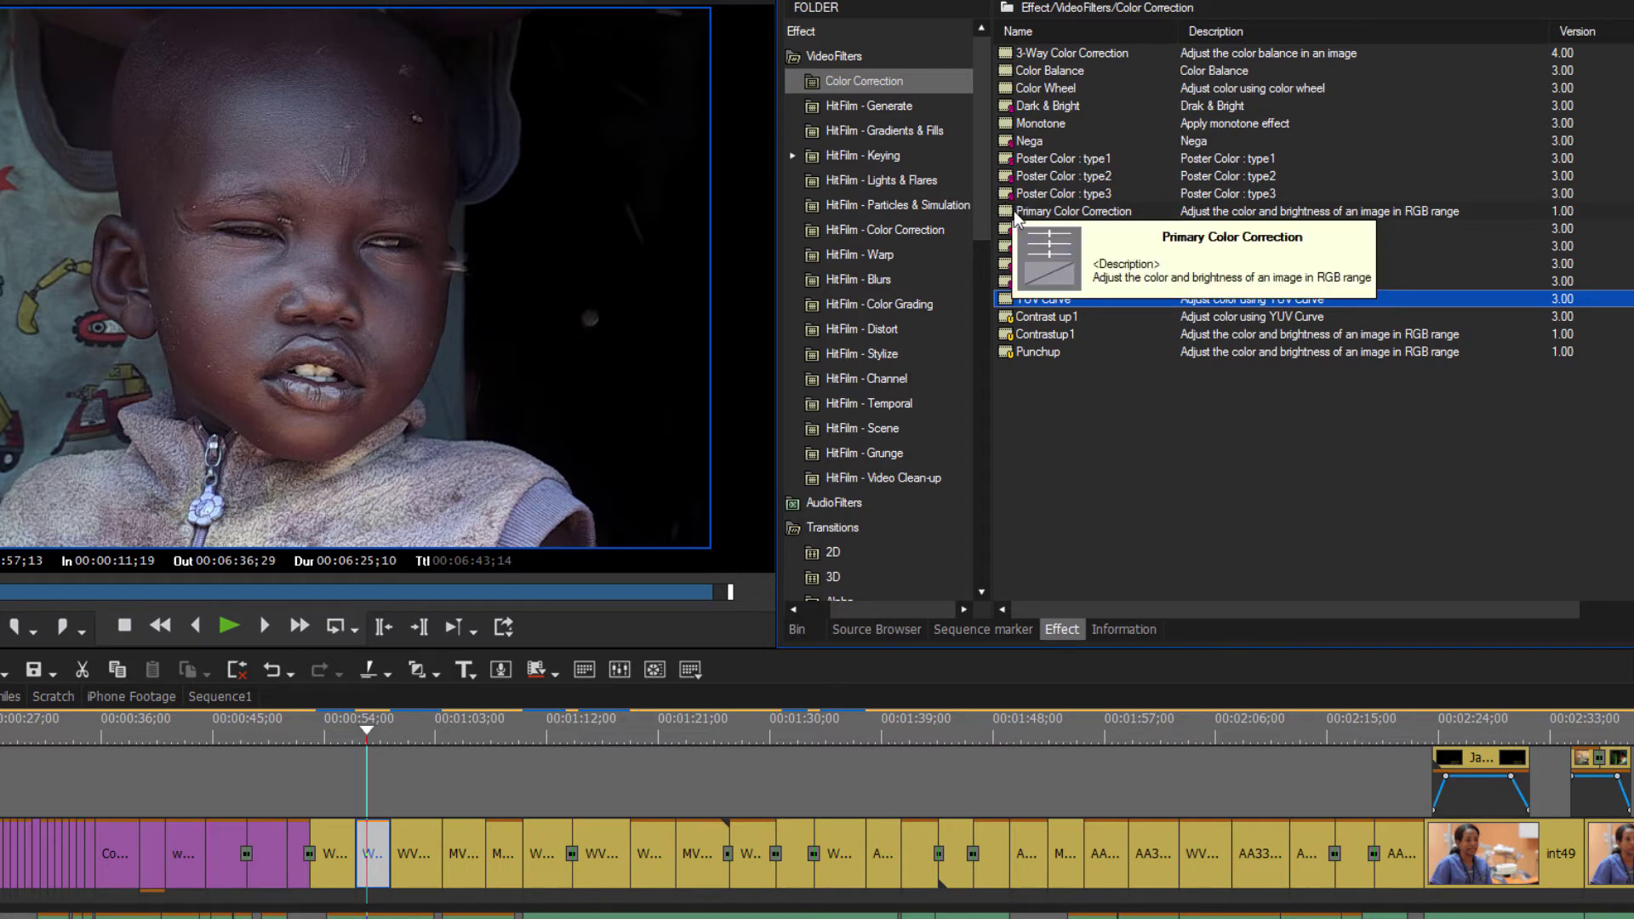
pyautogui.moveTo(1018, 218); pyautogui.dragTo(372, 843)
pyautogui.click(876, 225)
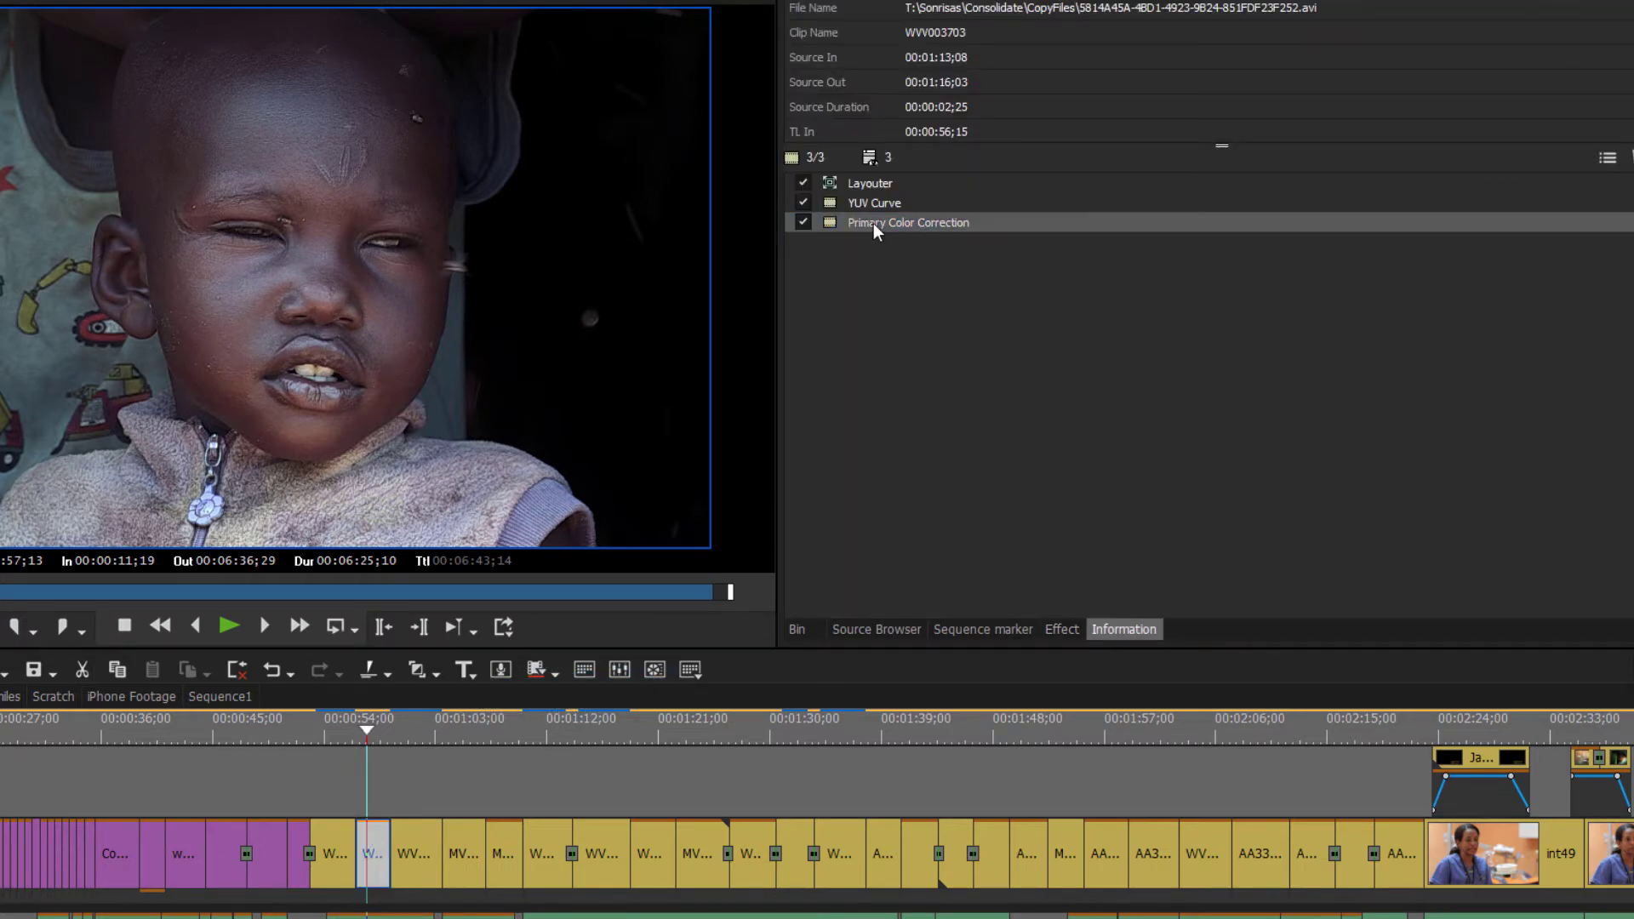
pyautogui.doubleClick(876, 226)
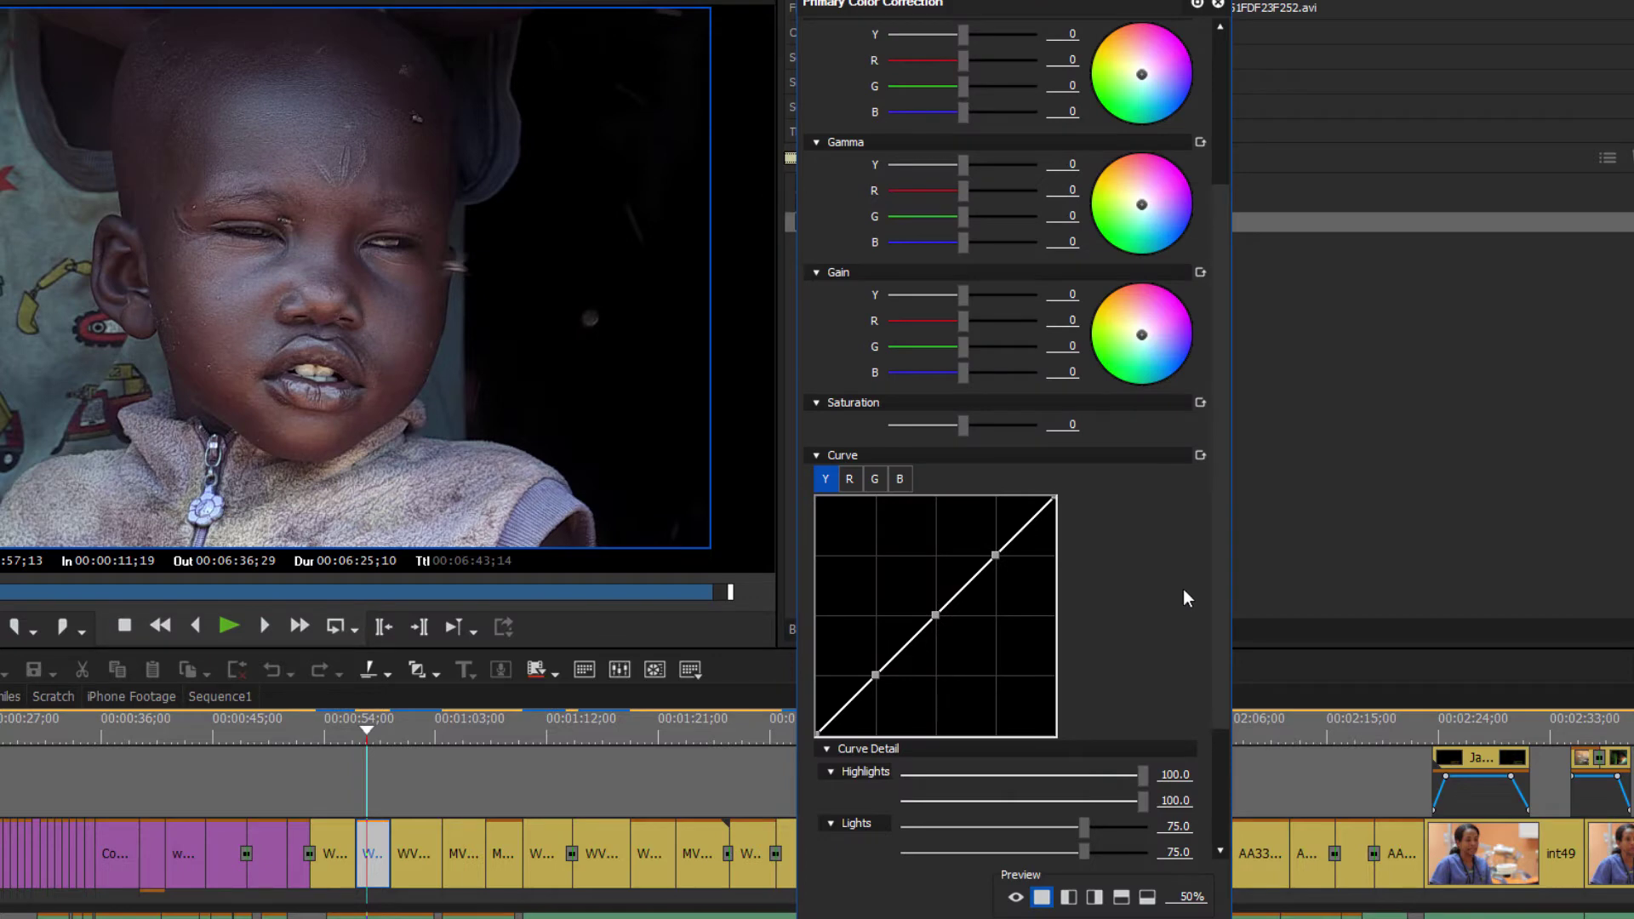
pyautogui.moveTo(1225, 548); pyautogui.dragTo(1253, 479)
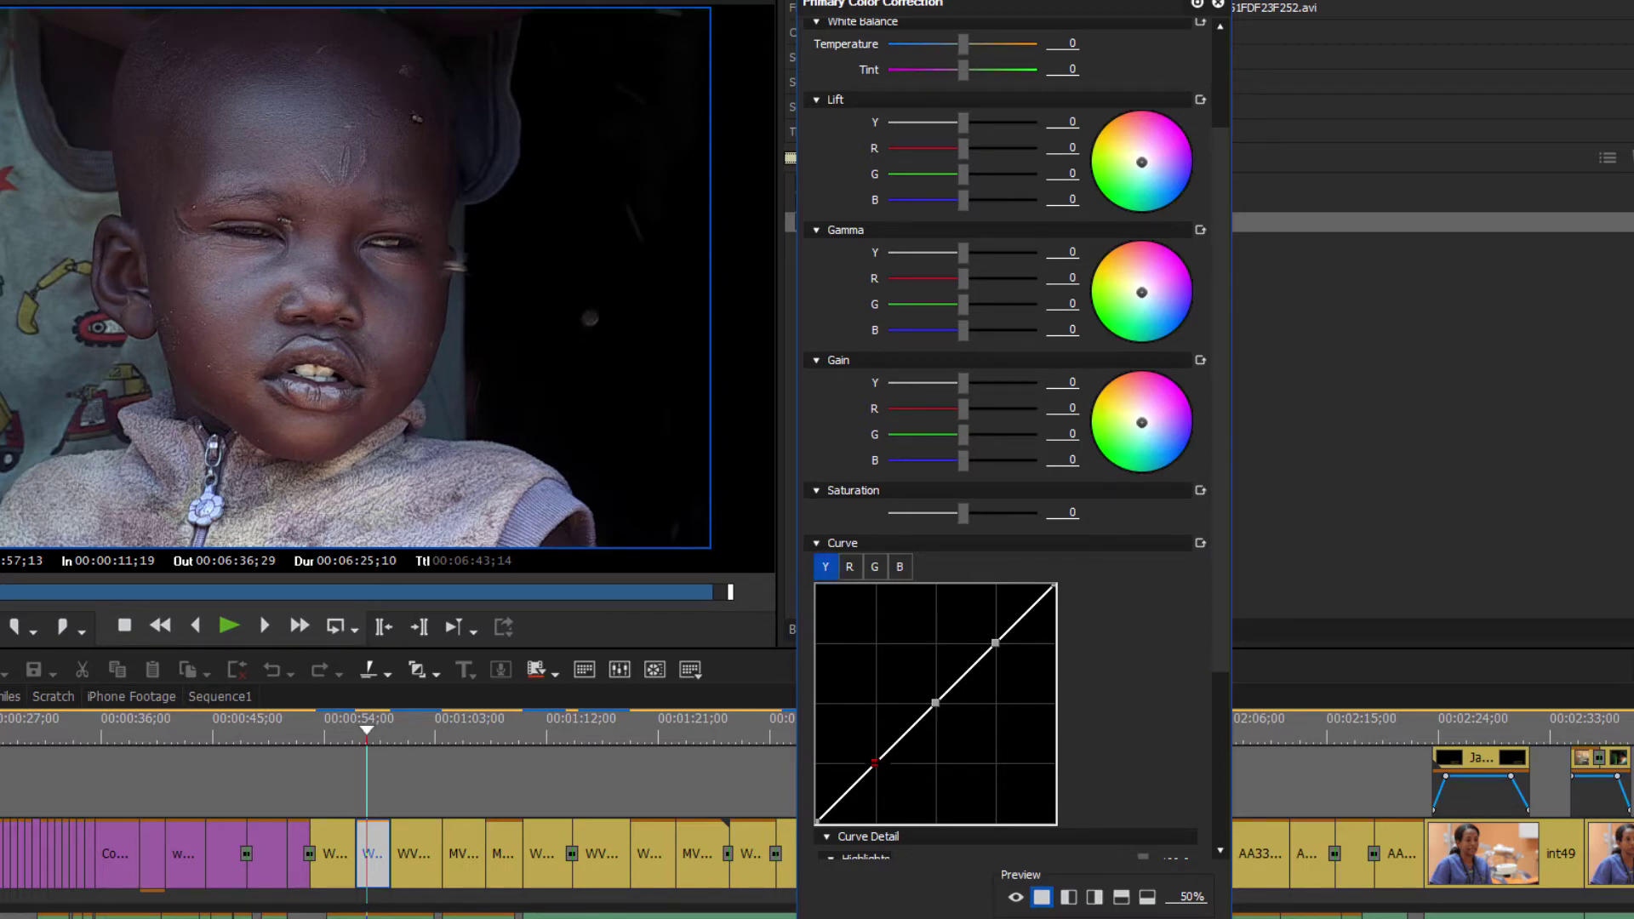
pyautogui.moveTo(877, 764); pyautogui.dragTo(869, 769)
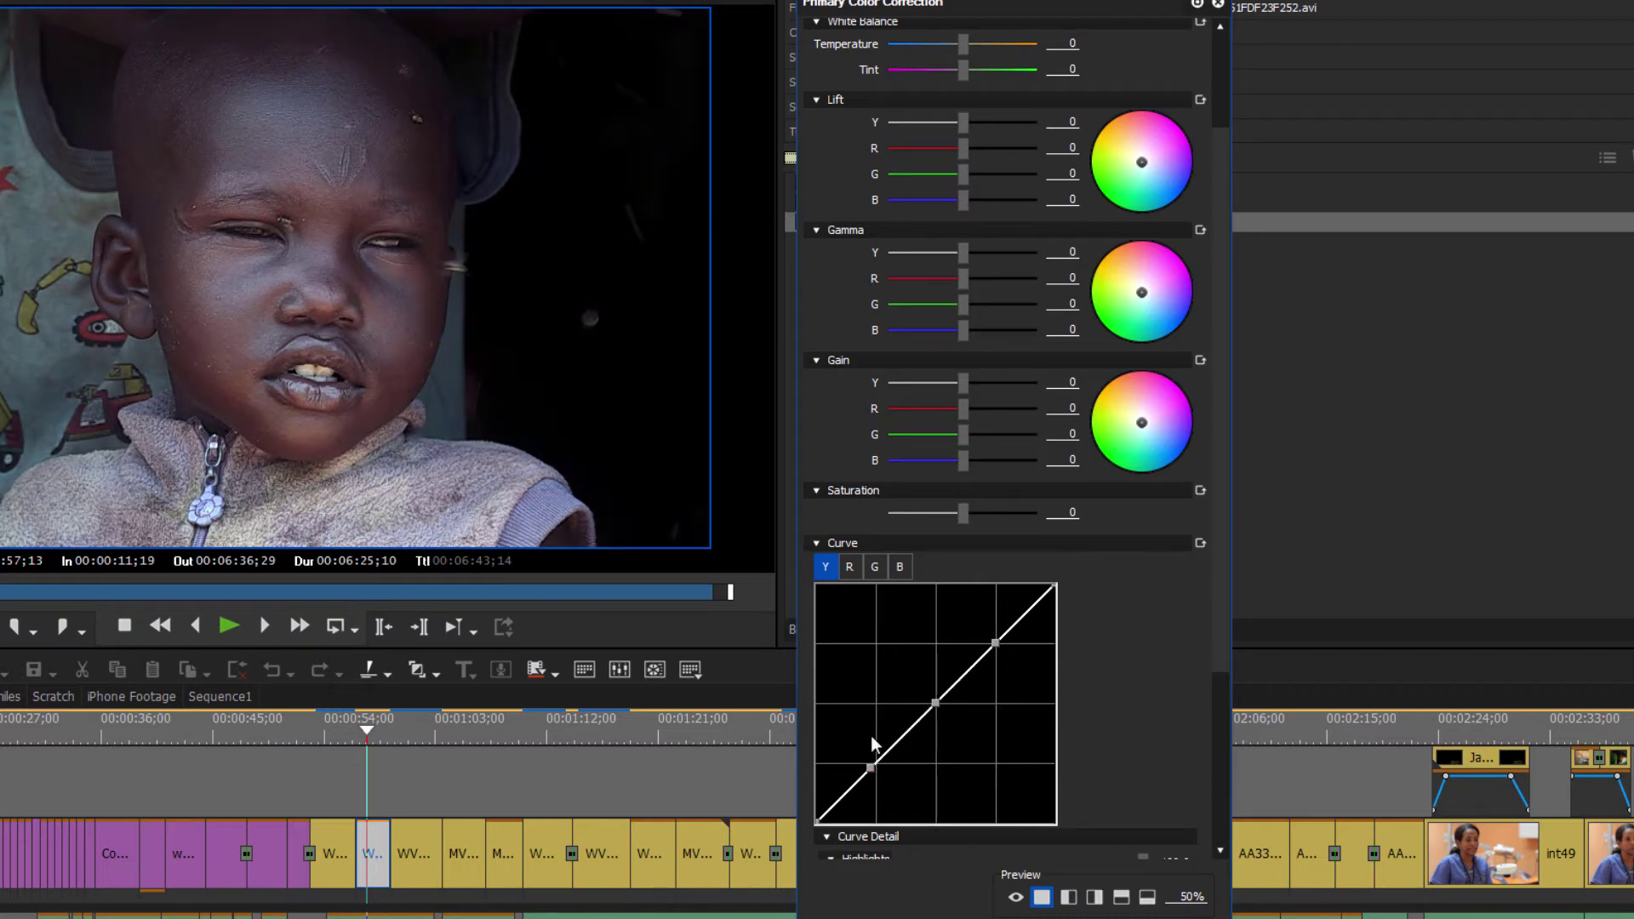
# Adjust the B curve in Primary Color Correction by lowering its shadow point and slightly raising its highlight point.
pyautogui.click(852, 568)
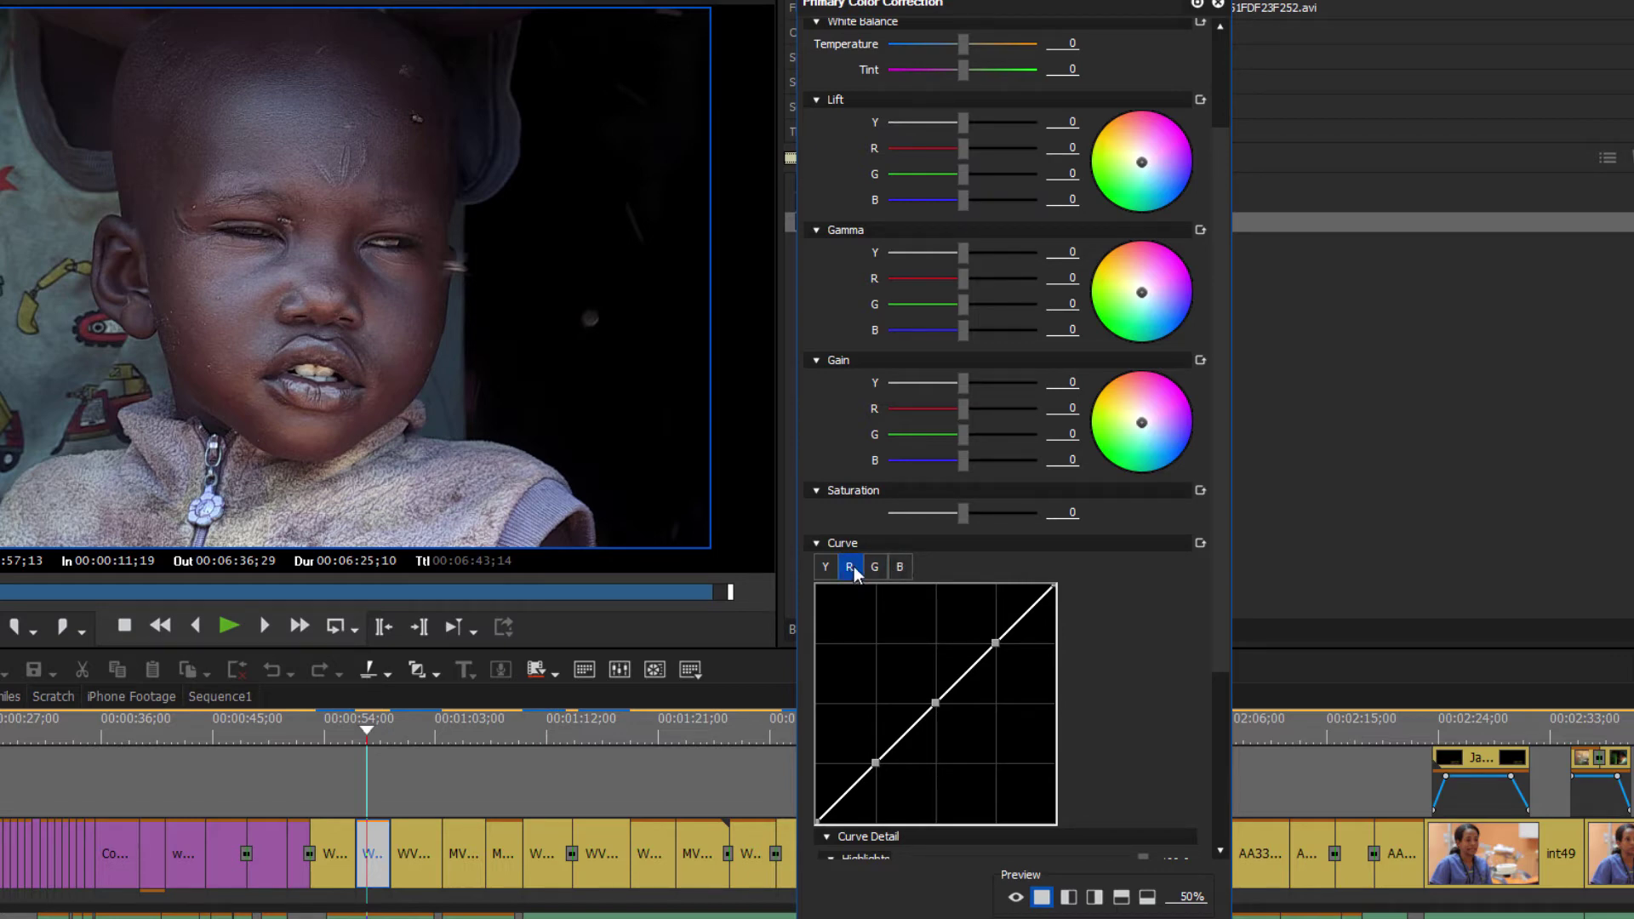
pyautogui.click(901, 568)
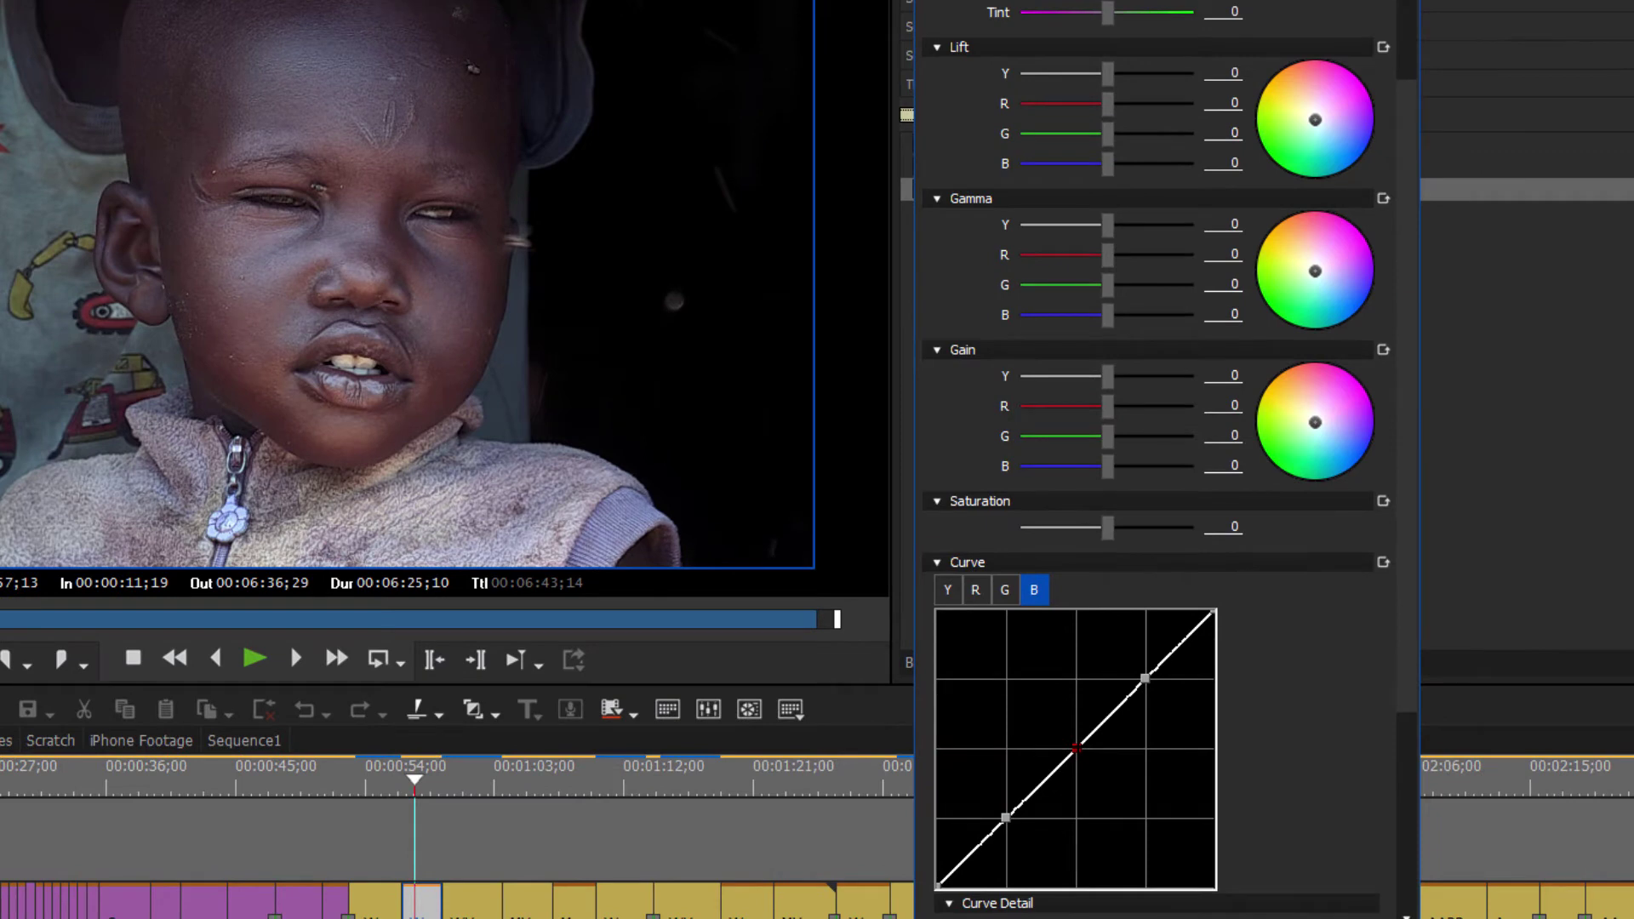
pyautogui.moveTo(1077, 748); pyautogui.dragTo(1076, 747)
pyautogui.moveTo(1006, 818)
pyautogui.mouseDown()
pyautogui.moveTo(1010, 841)
pyautogui.moveTo(1002, 825)
pyautogui.mouseUp()
pyautogui.click(1145, 679)
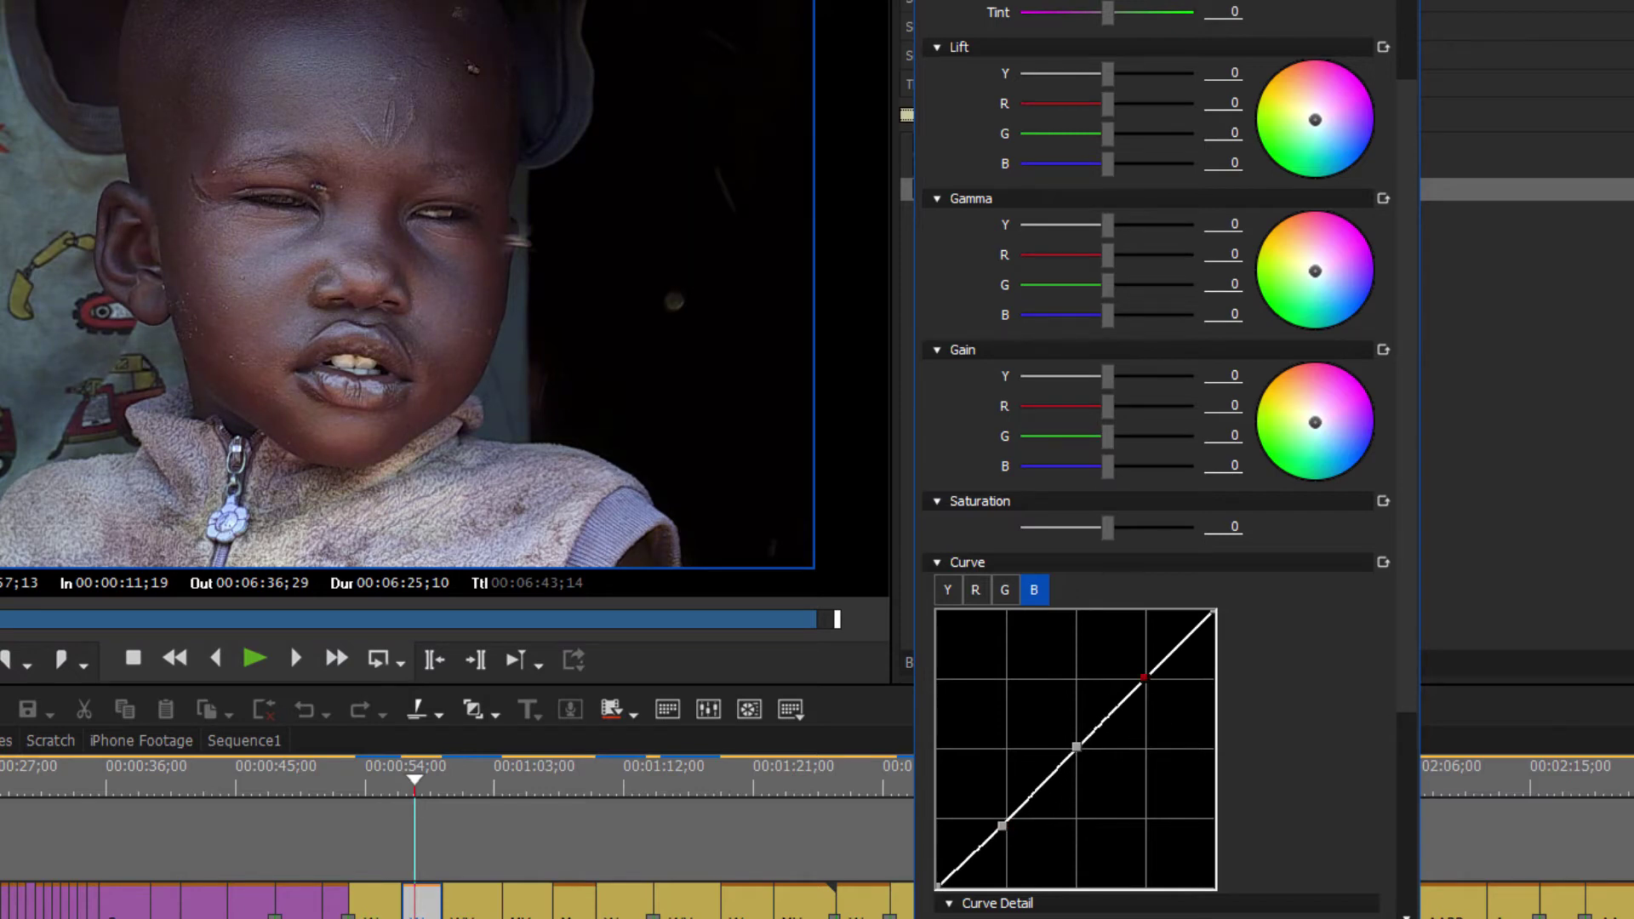
pyautogui.moveTo(1144, 679)
pyautogui.mouseDown()
pyautogui.moveTo(1162, 684)
pyautogui.moveTo(1147, 675)
pyautogui.mouseUp()
# Set the white balance Temperature to -4 and the Gamma B value to -4 in Primary Color Correction.
pyautogui.scroll(3, 1115, 152)
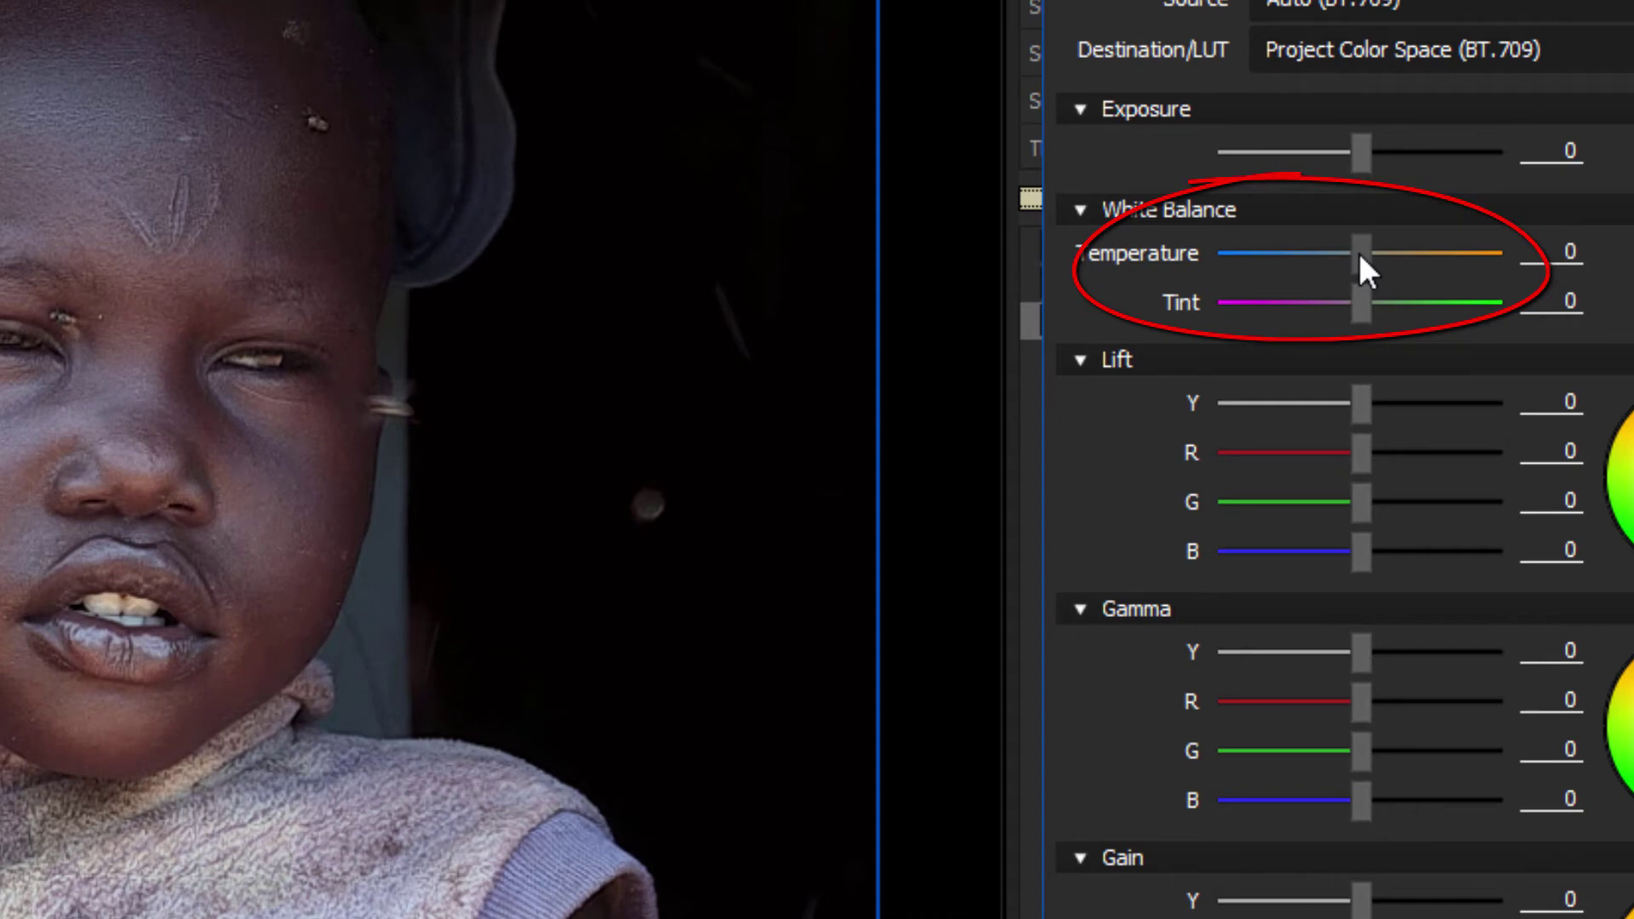
pyautogui.moveTo(1360, 257)
pyautogui.mouseDown()
pyautogui.moveTo(1341, 256)
pyautogui.moveTo(1359, 270)
pyautogui.mouseUp()
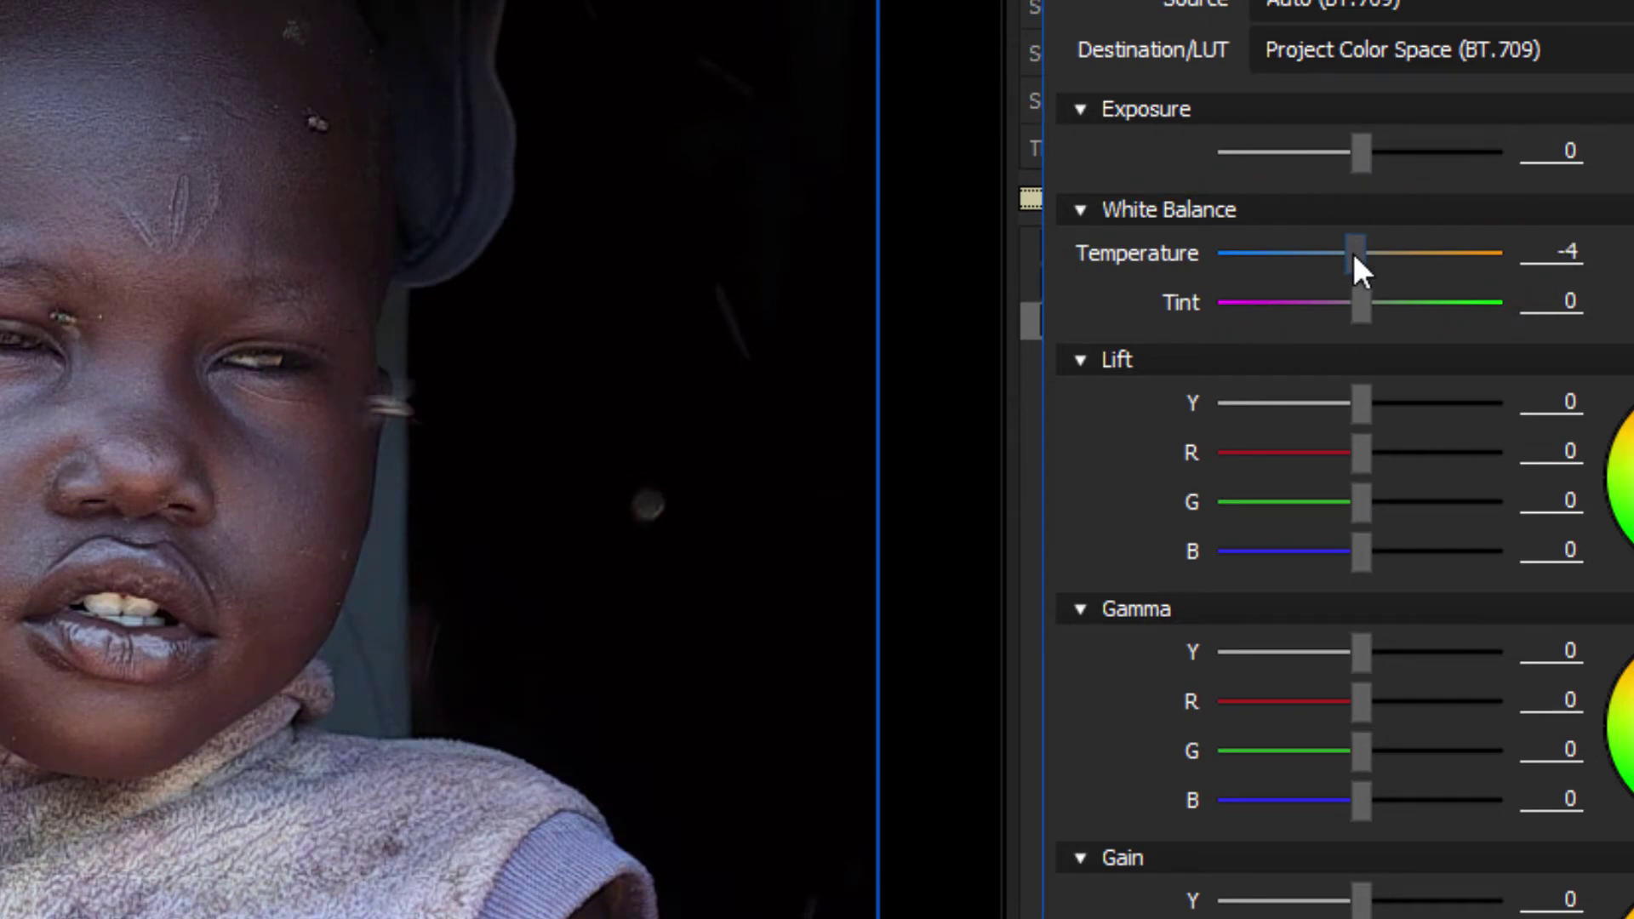
pyautogui.moveTo(1354, 256)
pyautogui.mouseDown()
pyautogui.moveTo(1369, 242)
pyautogui.moveTo(1372, 255)
pyautogui.moveTo(1299, 264)
pyautogui.moveTo(1355, 256)
pyautogui.mouseUp()
pyautogui.moveTo(1365, 803)
pyautogui.mouseDown()
pyautogui.moveTo(1324, 822)
pyautogui.moveTo(1360, 800)
pyautogui.mouseUp()
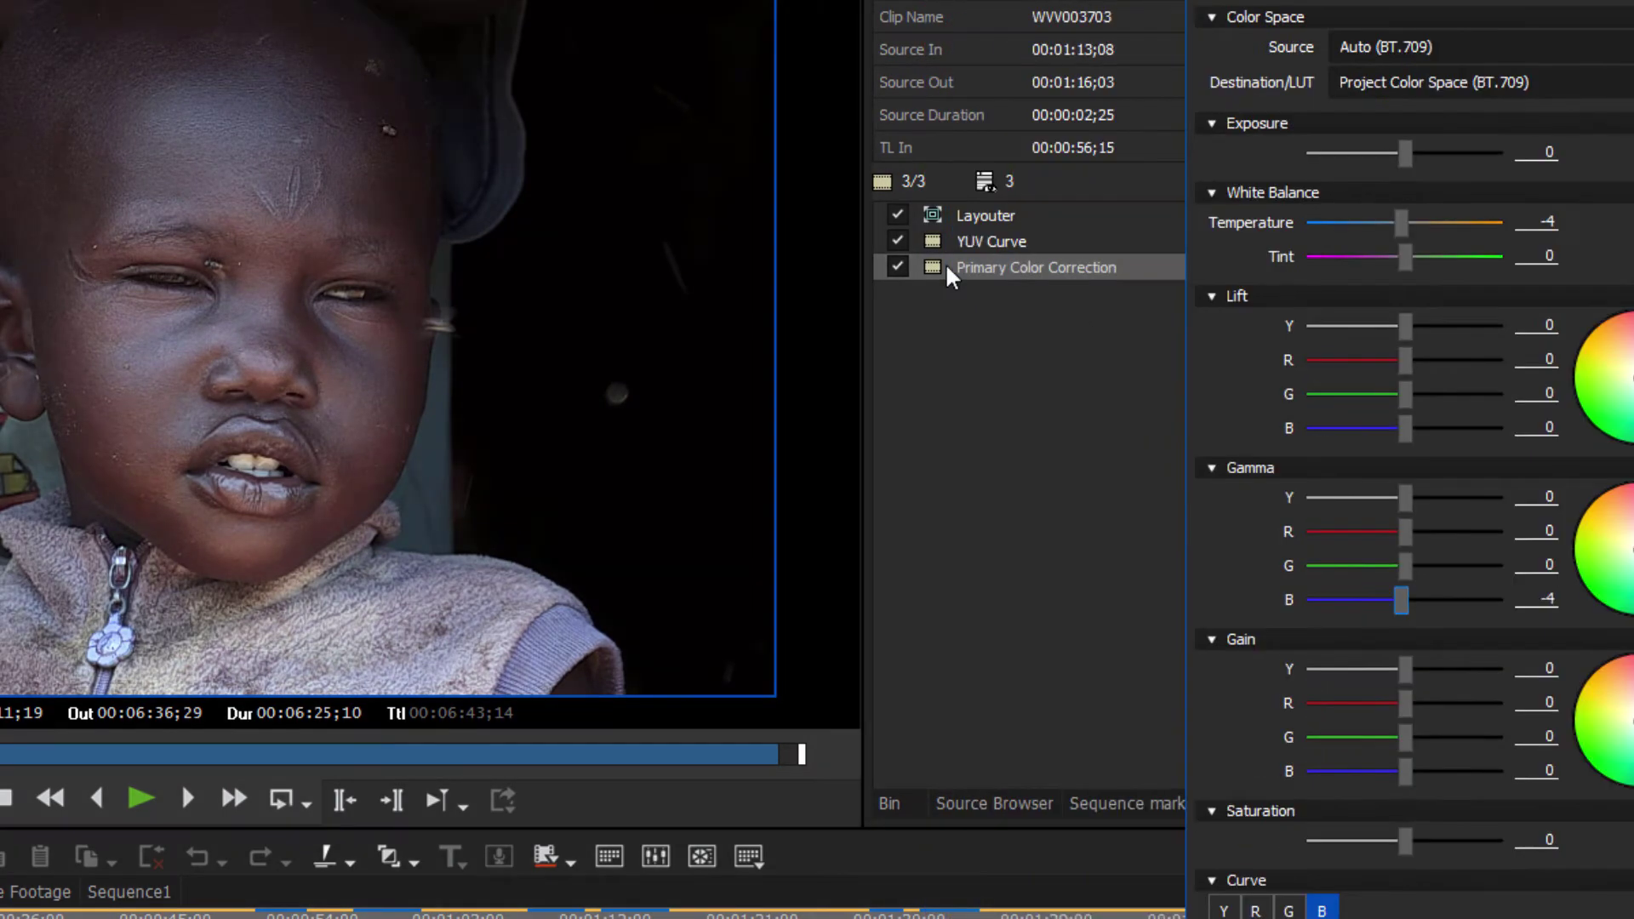
# Disable the YUV Curve filter and add contrast on the Primary Color Correction Y curve by lowering the shadow point and raising the midpoint.
pyautogui.click(897, 241)
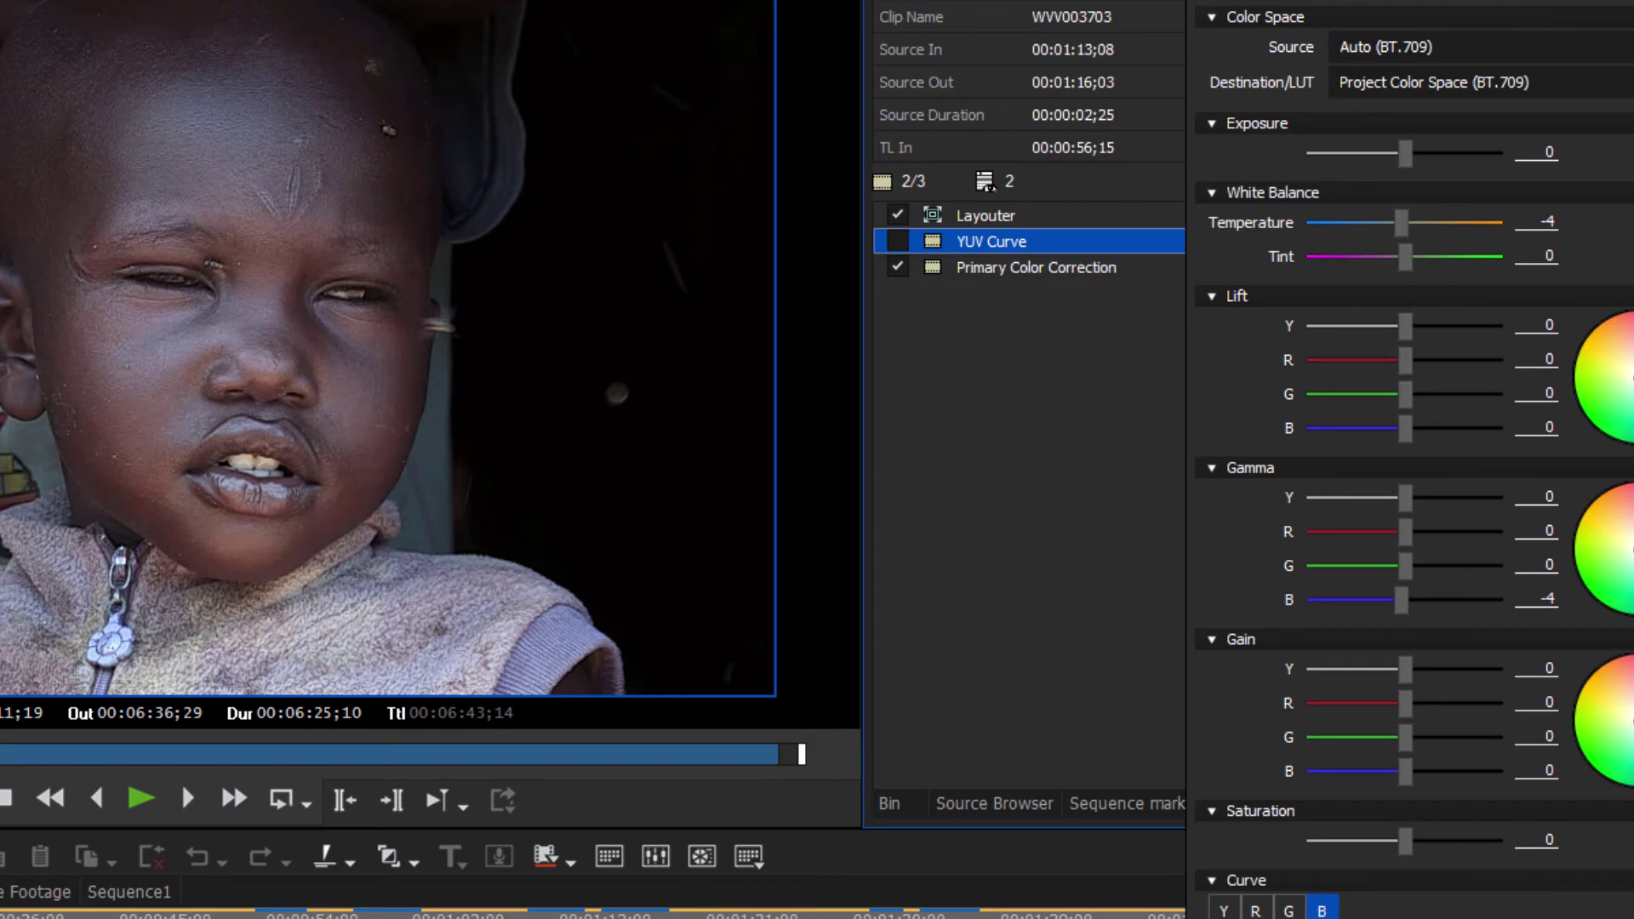
pyautogui.scroll(-5, 1413, 460)
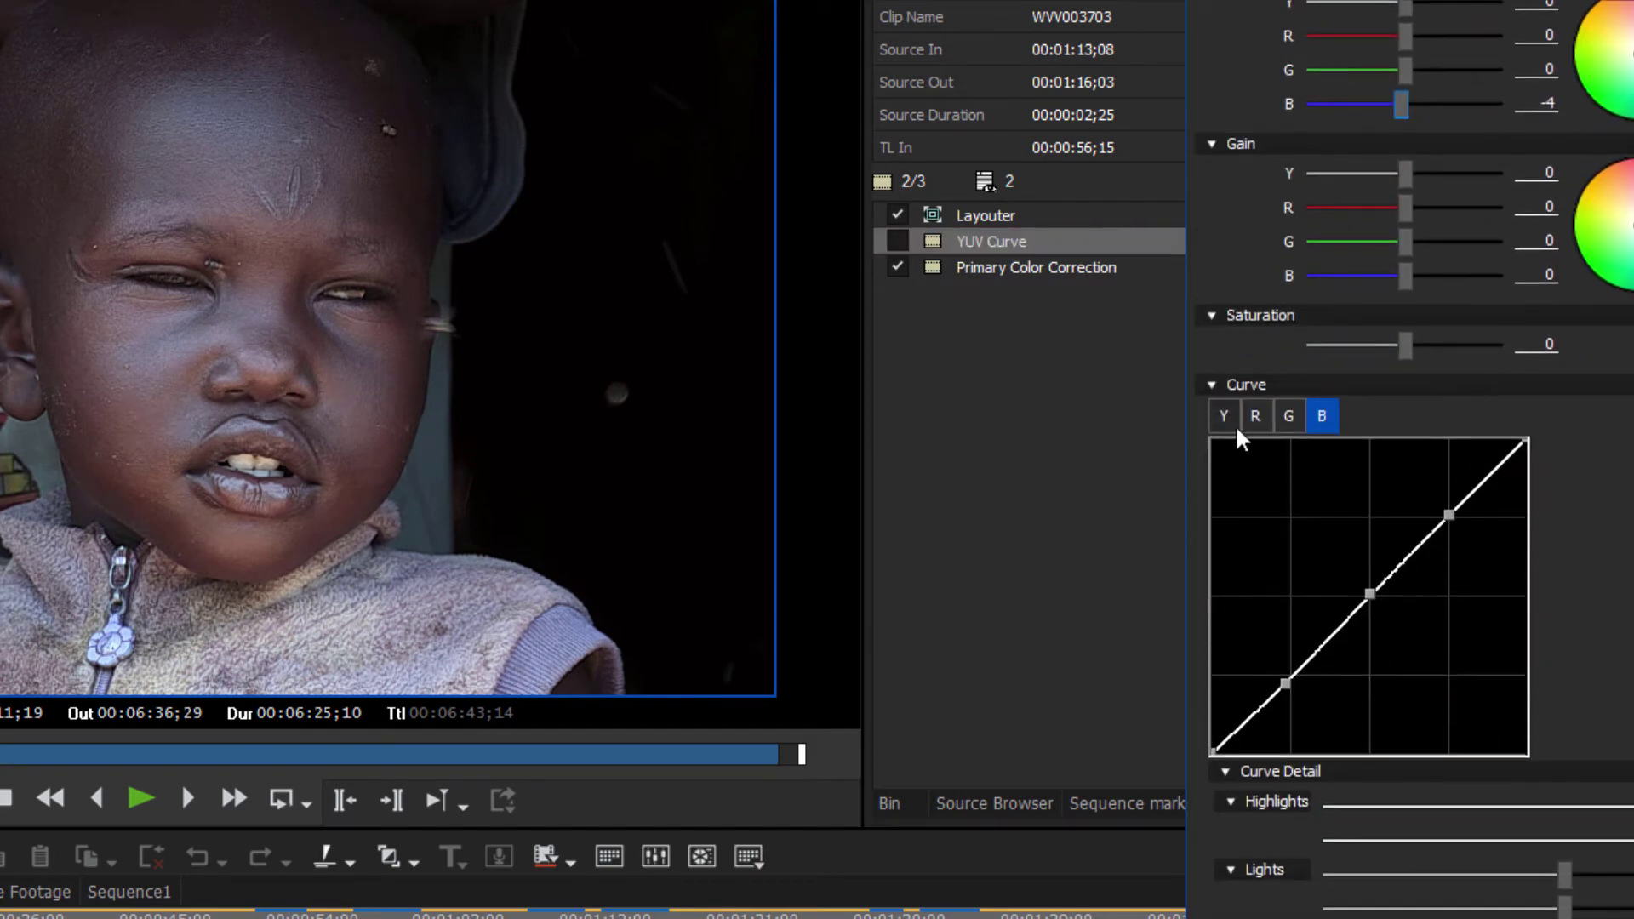
pyautogui.click(1231, 426)
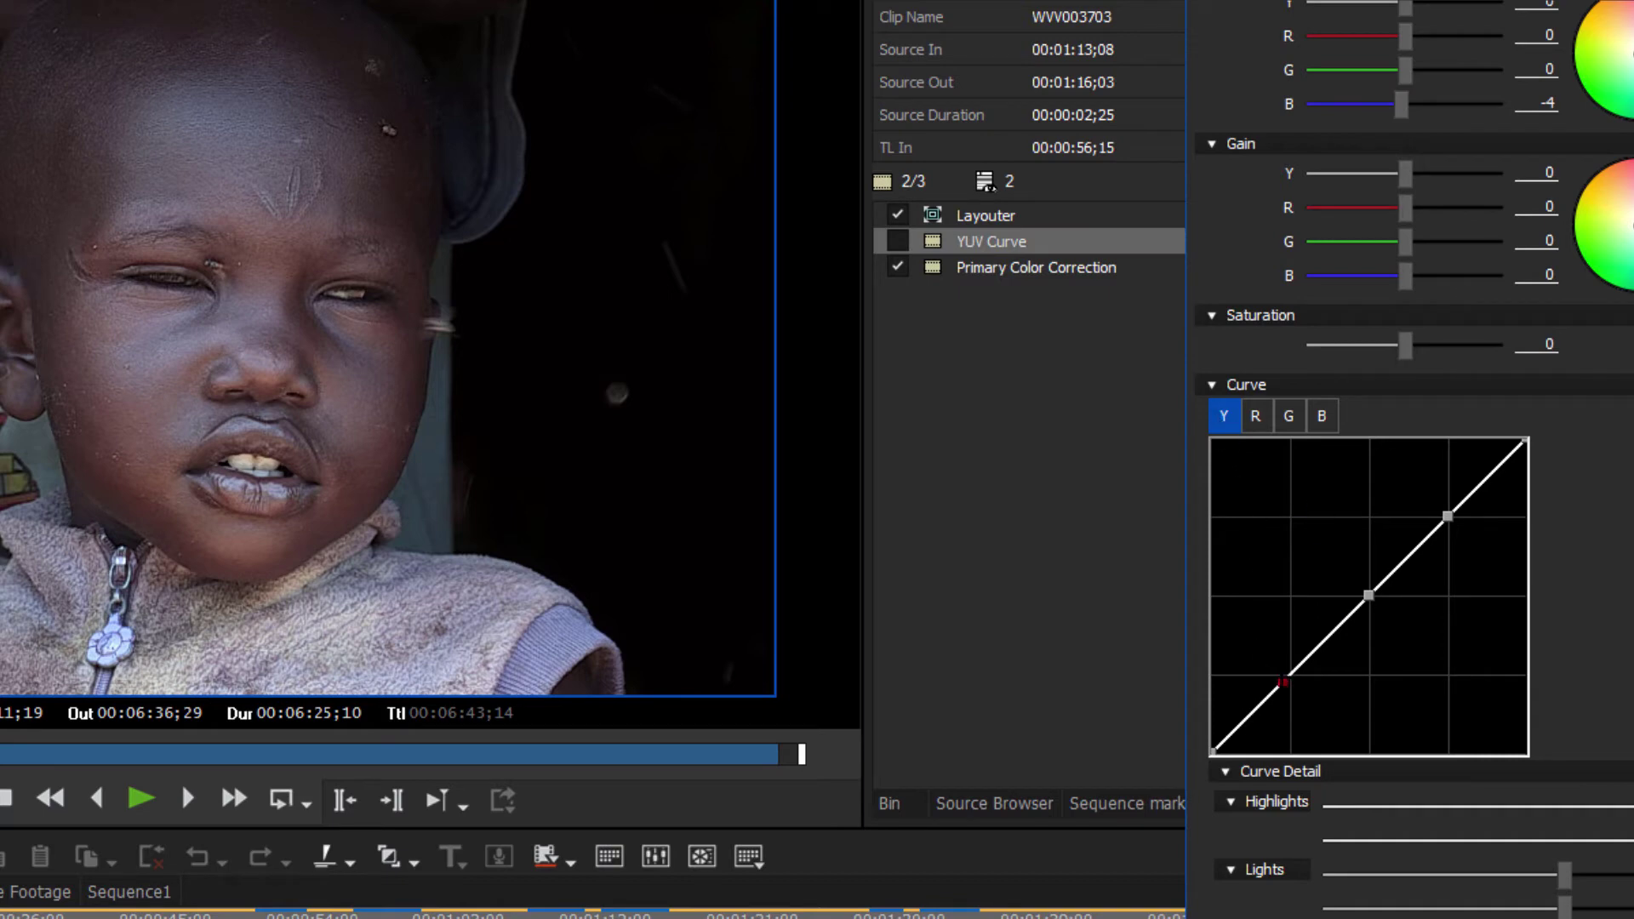
pyautogui.moveTo(1283, 682); pyautogui.dragTo(1274, 695)
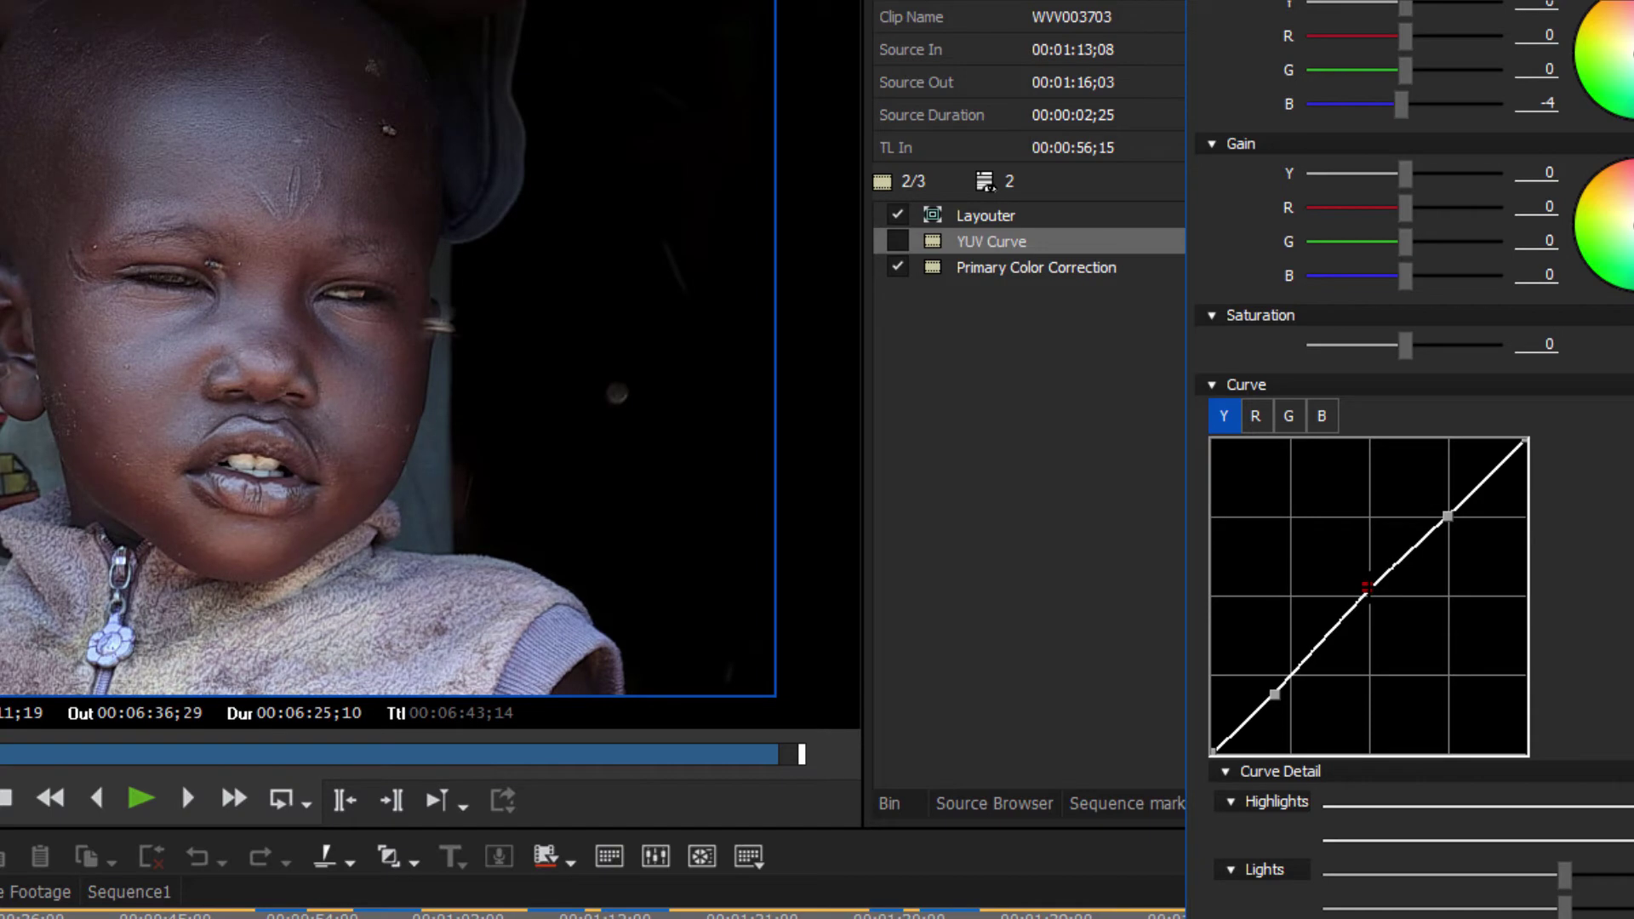
pyautogui.moveTo(1369, 588); pyautogui.dragTo(1369, 584)
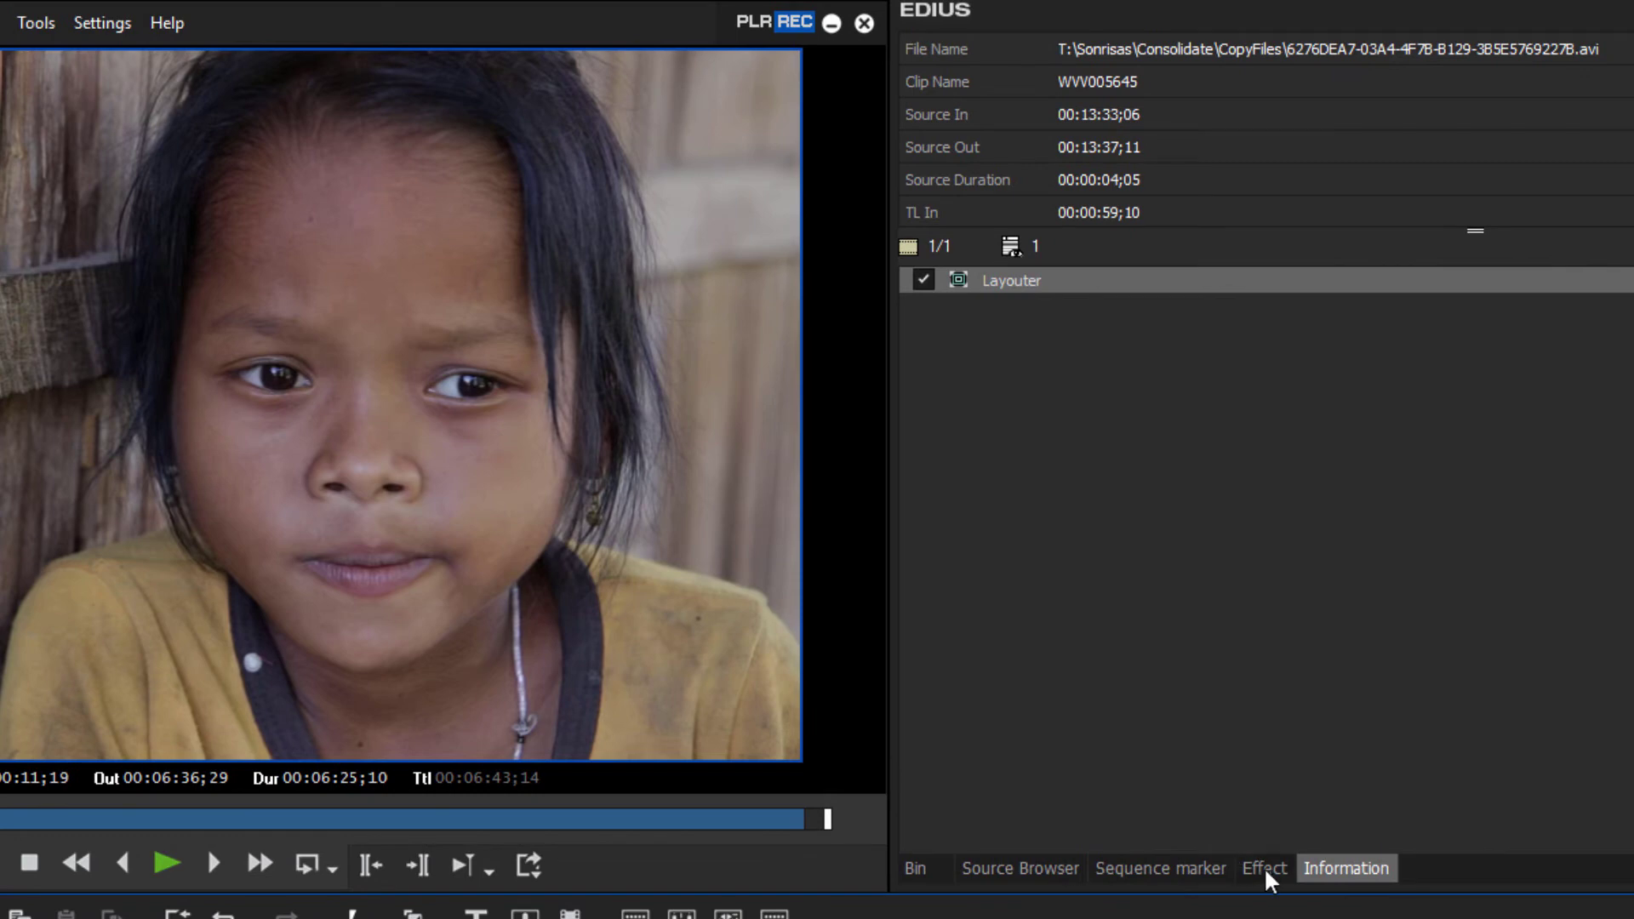
# Apply the Sharpness video filter to the WVV005645 clip and open its settings.
pyautogui.click(1266, 870)
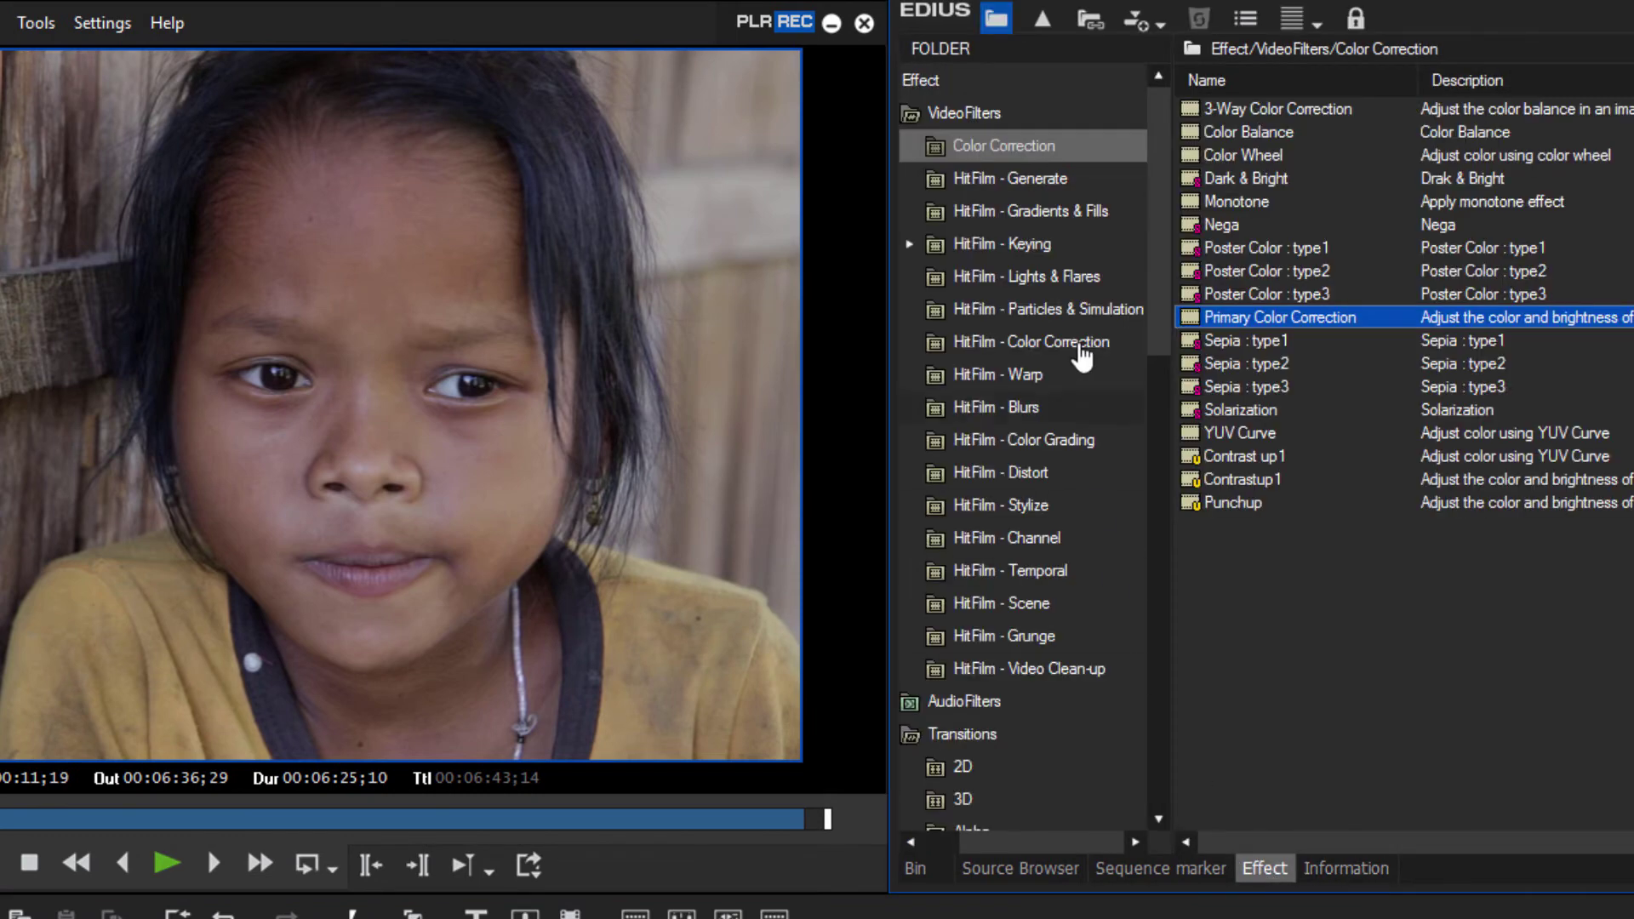
pyautogui.moveTo(1159, 307); pyautogui.dragTo(1189, 613)
pyautogui.press('Left')
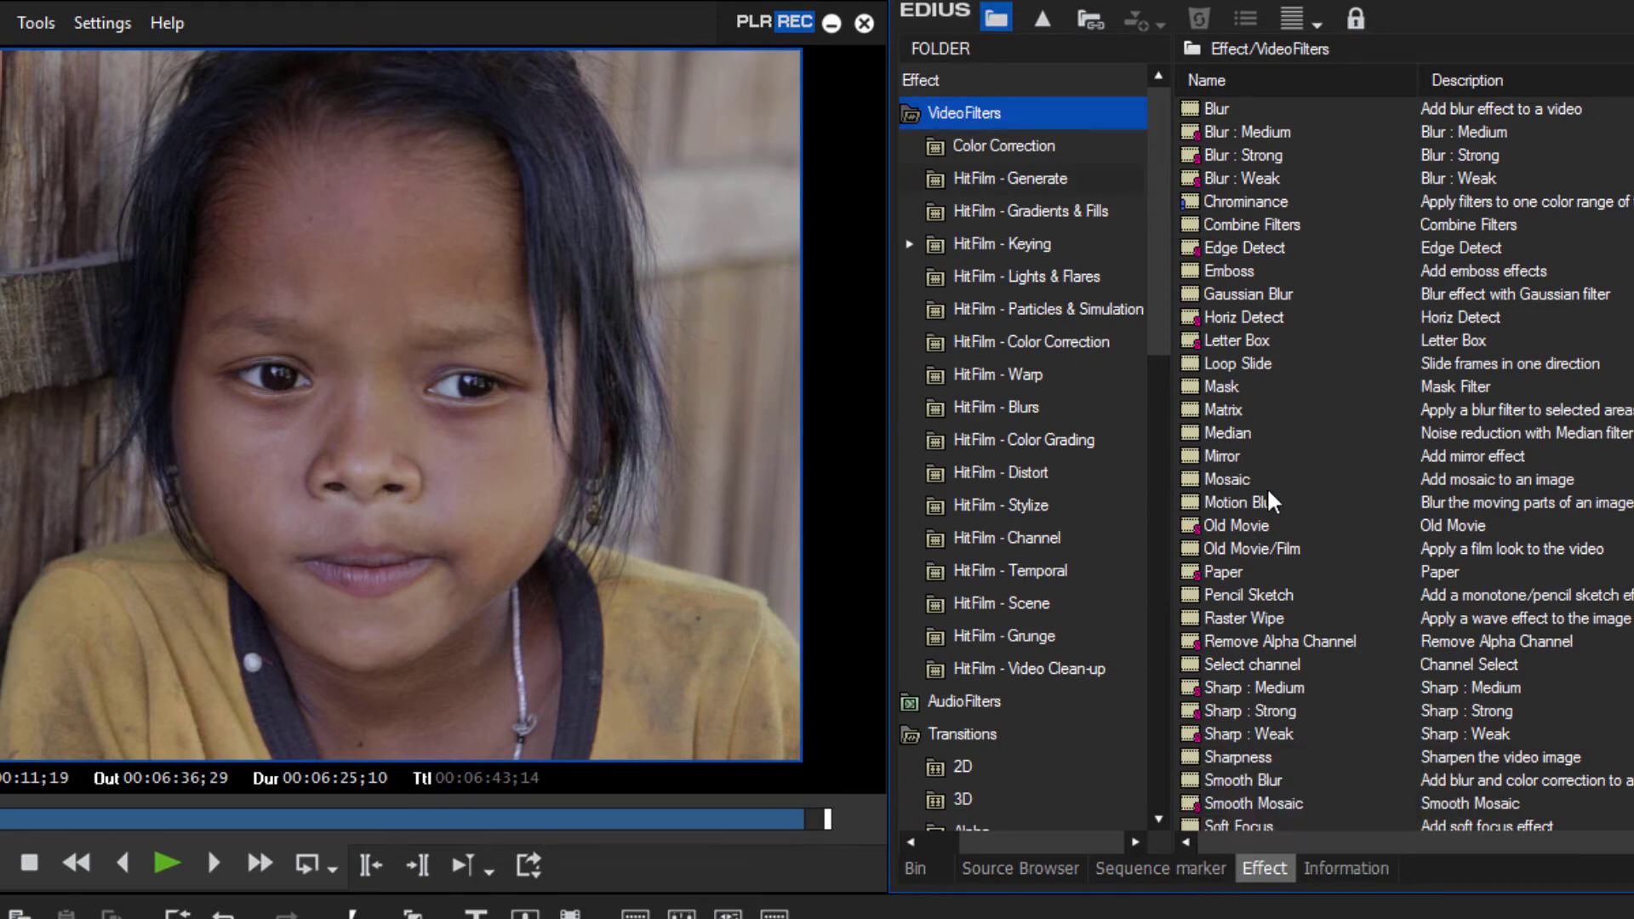
pyautogui.click(1194, 762)
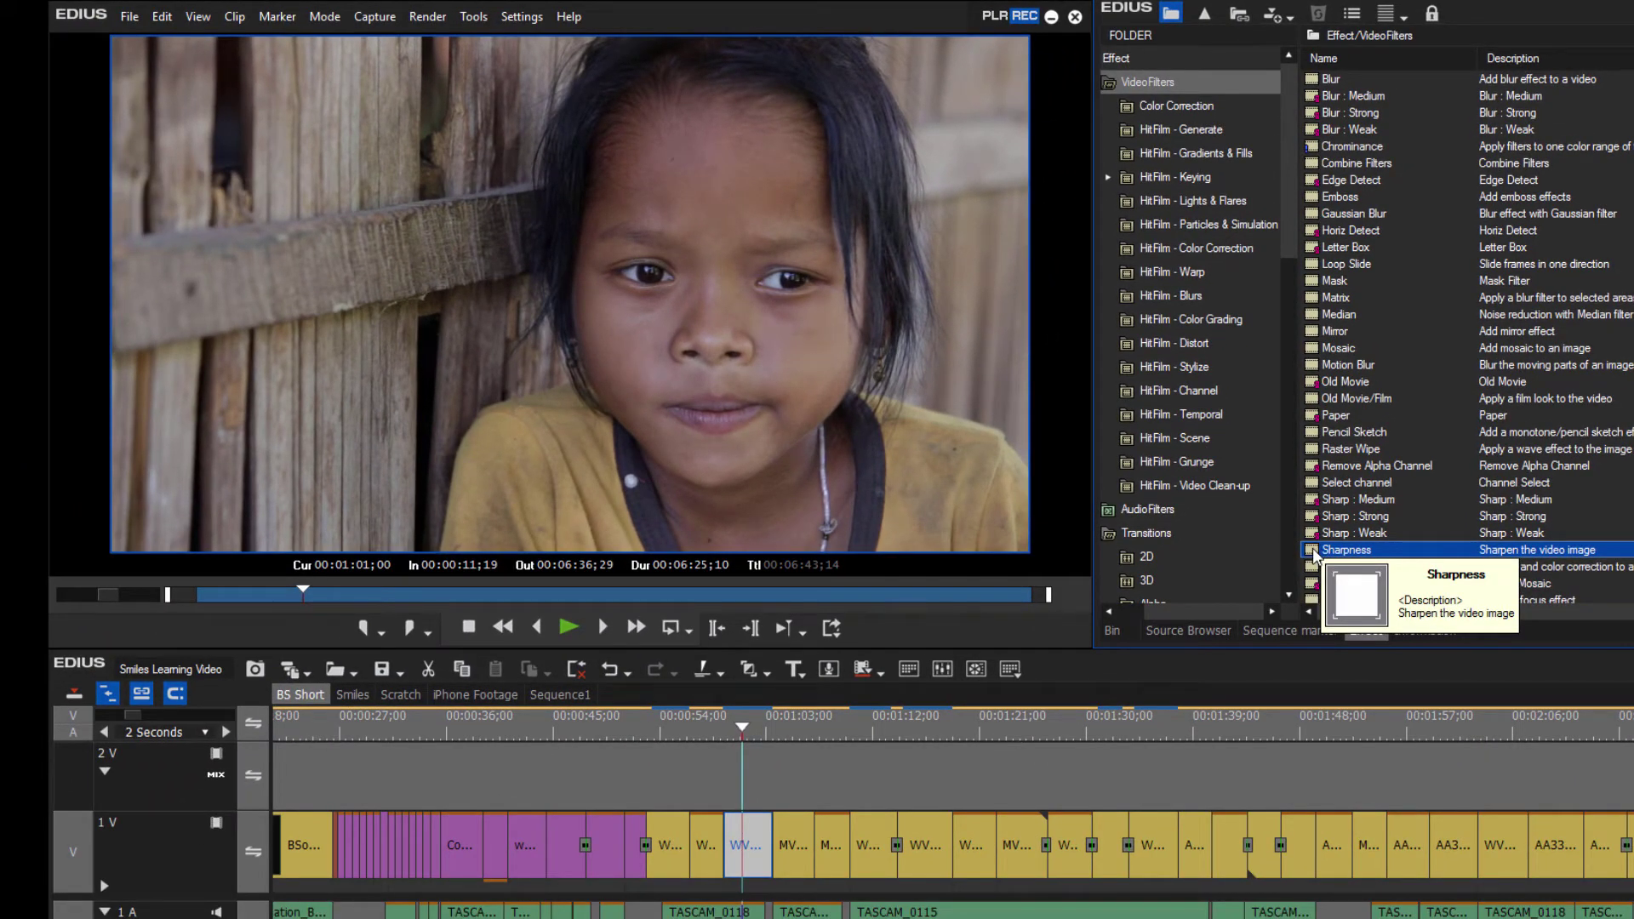
pyautogui.moveTo(1307, 549); pyautogui.dragTo(744, 841)
pyautogui.doubleClick(1145, 224)
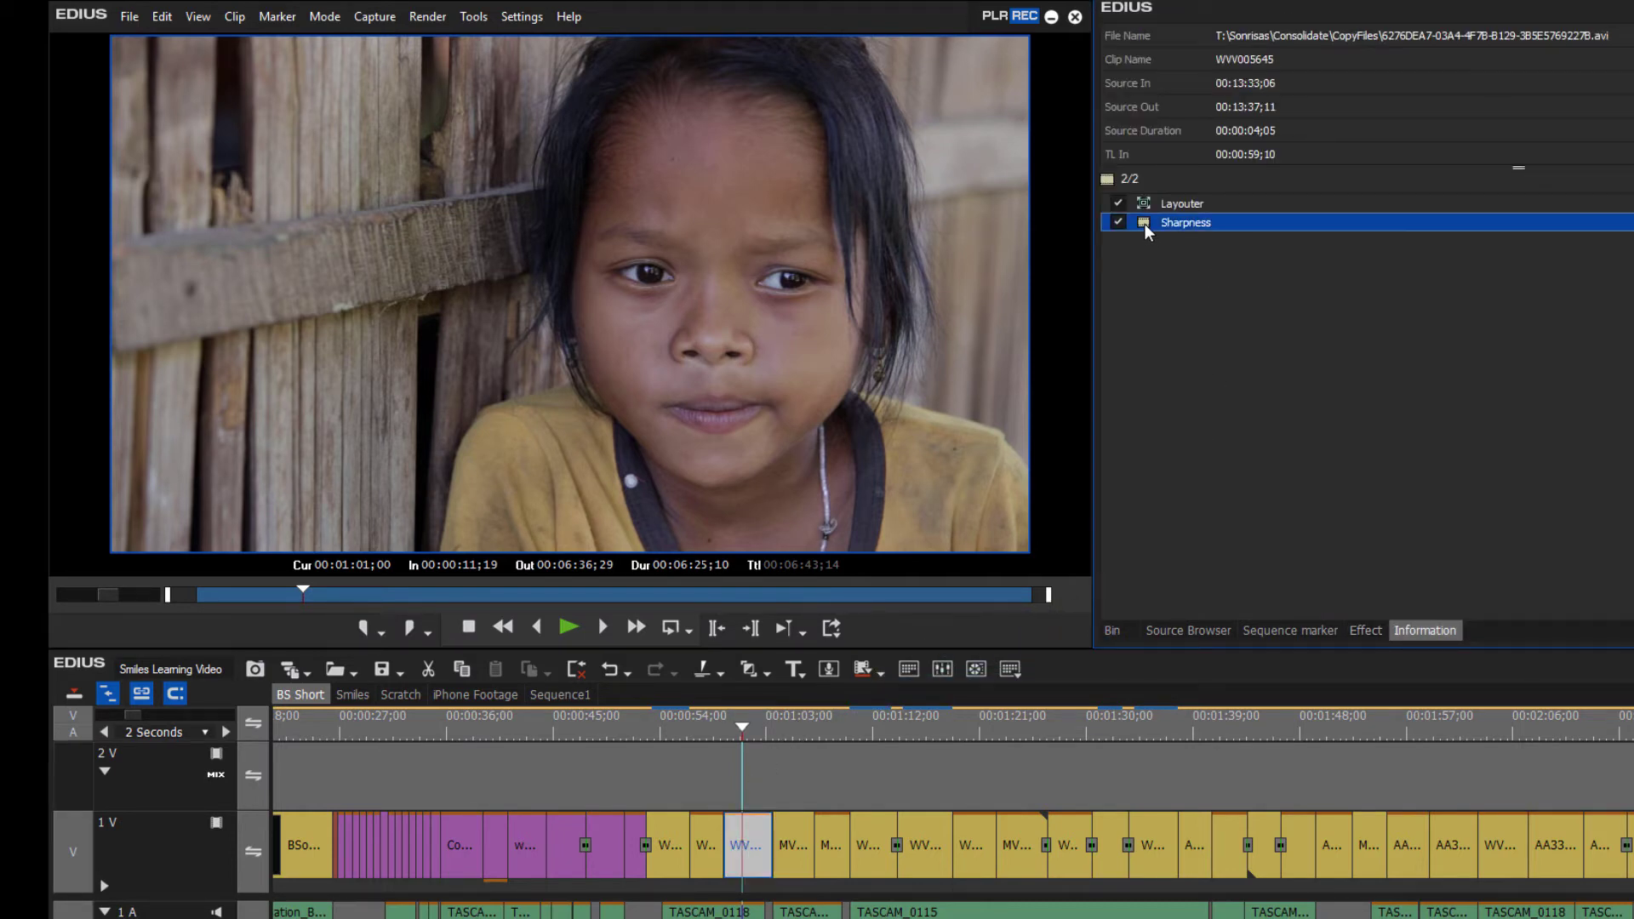
pyautogui.moveTo(974, 207); pyautogui.dragTo(1425, 327)
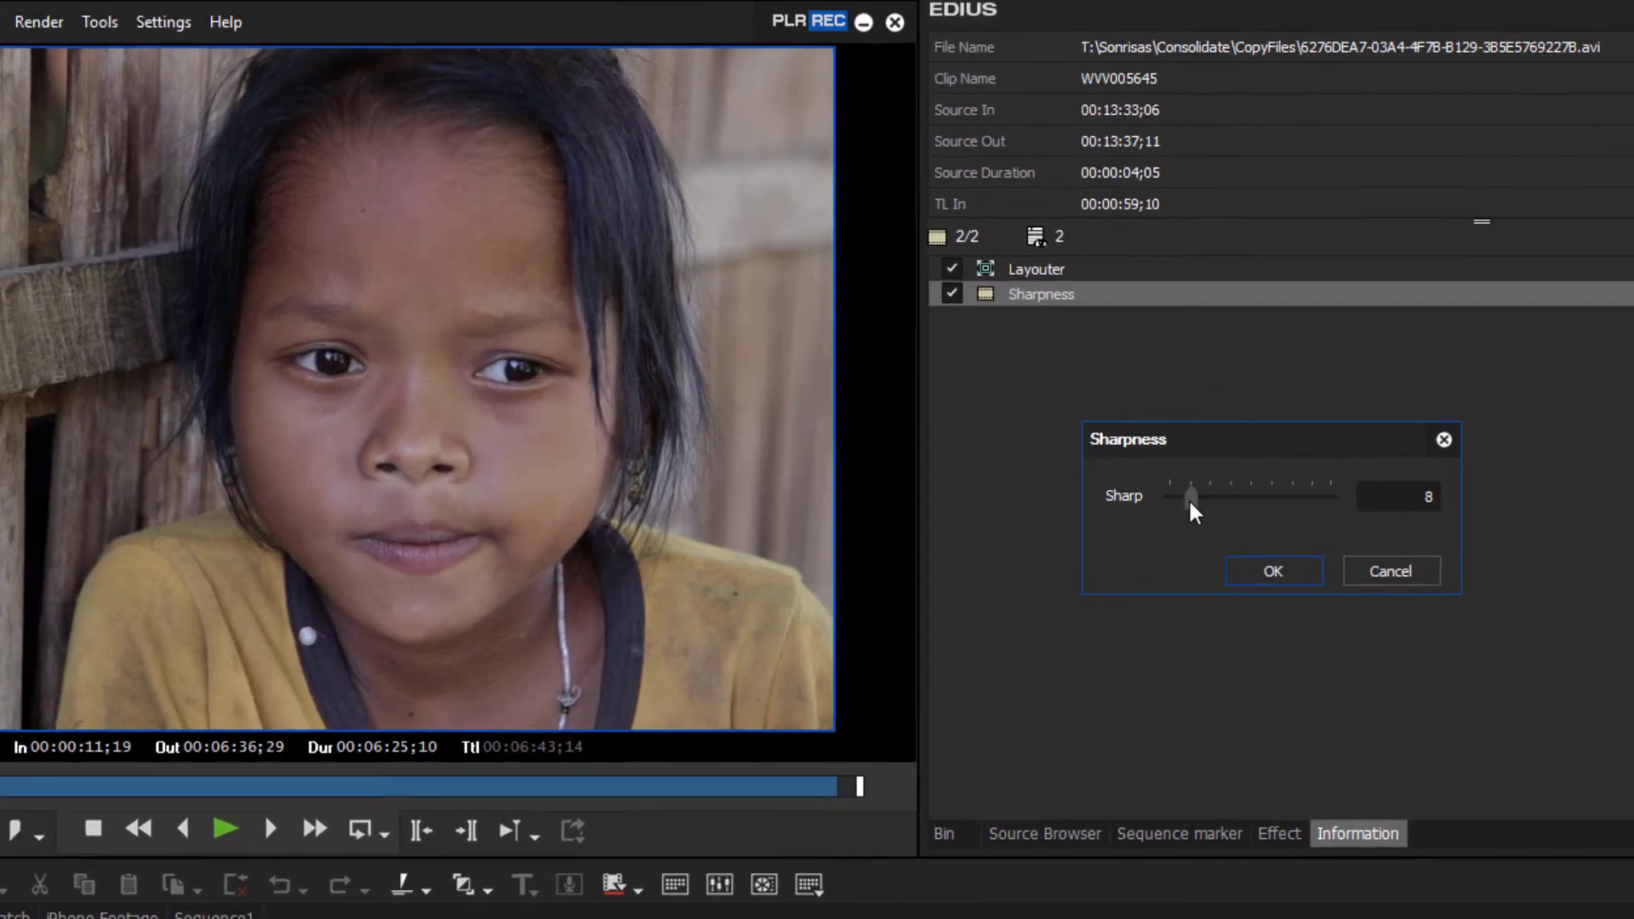
# Set the Sharpness filter's Sharp value to 24 and accept it.
pyautogui.moveTo(1299, 376); pyautogui.dragTo(1311, 378)
pyautogui.moveTo(1155, 564); pyautogui.dragTo(1180, 573)
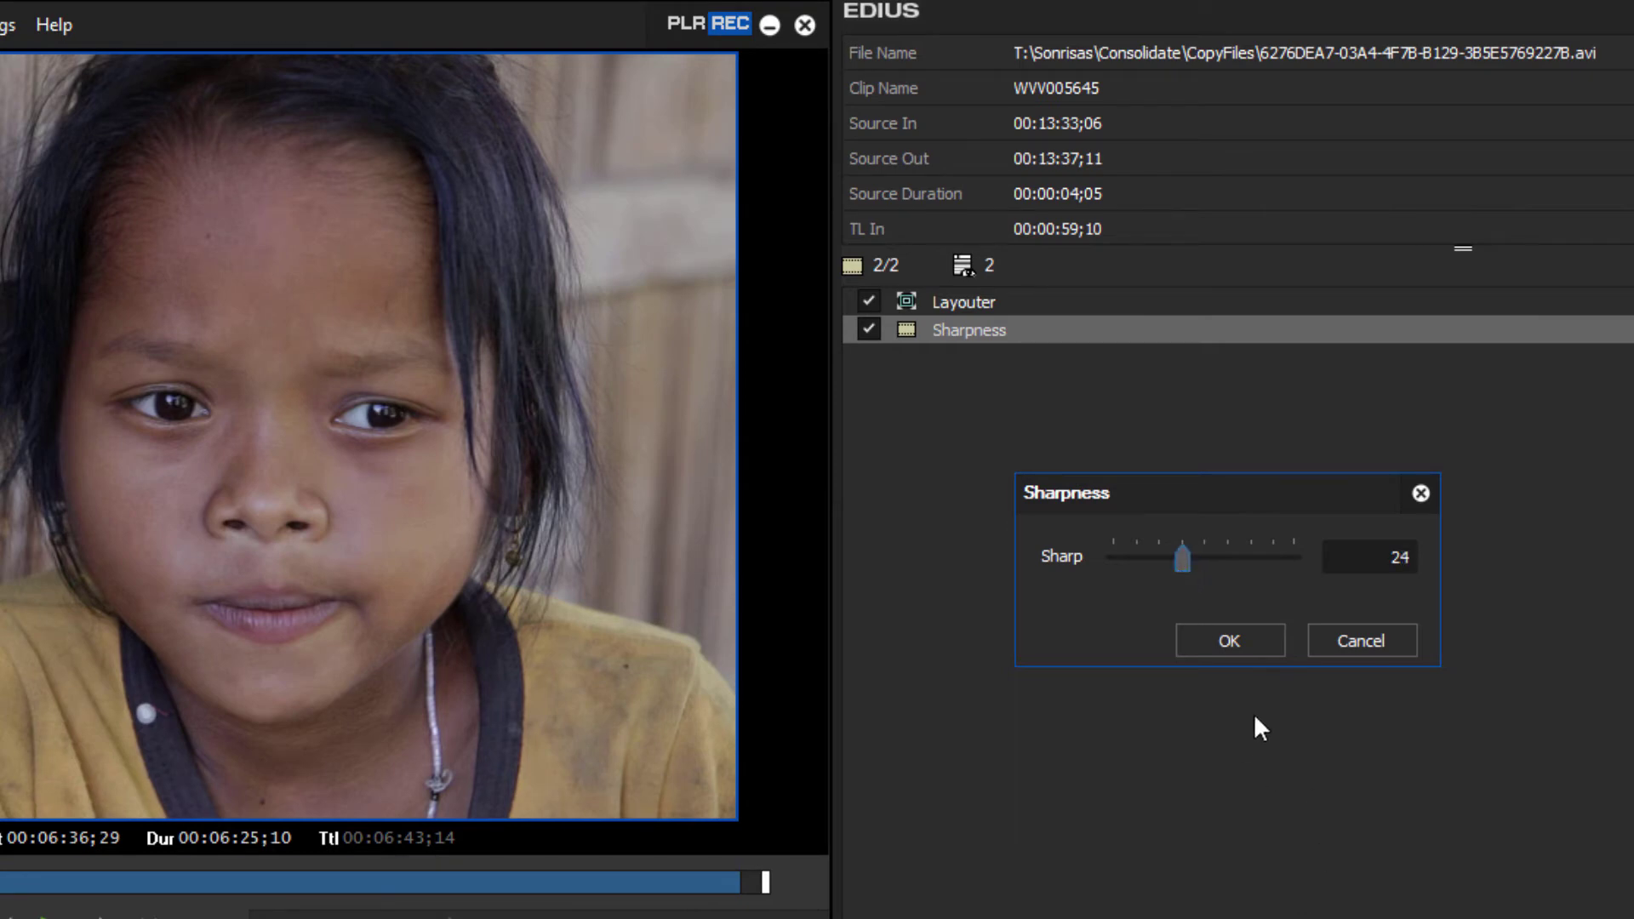
pyautogui.click(1257, 652)
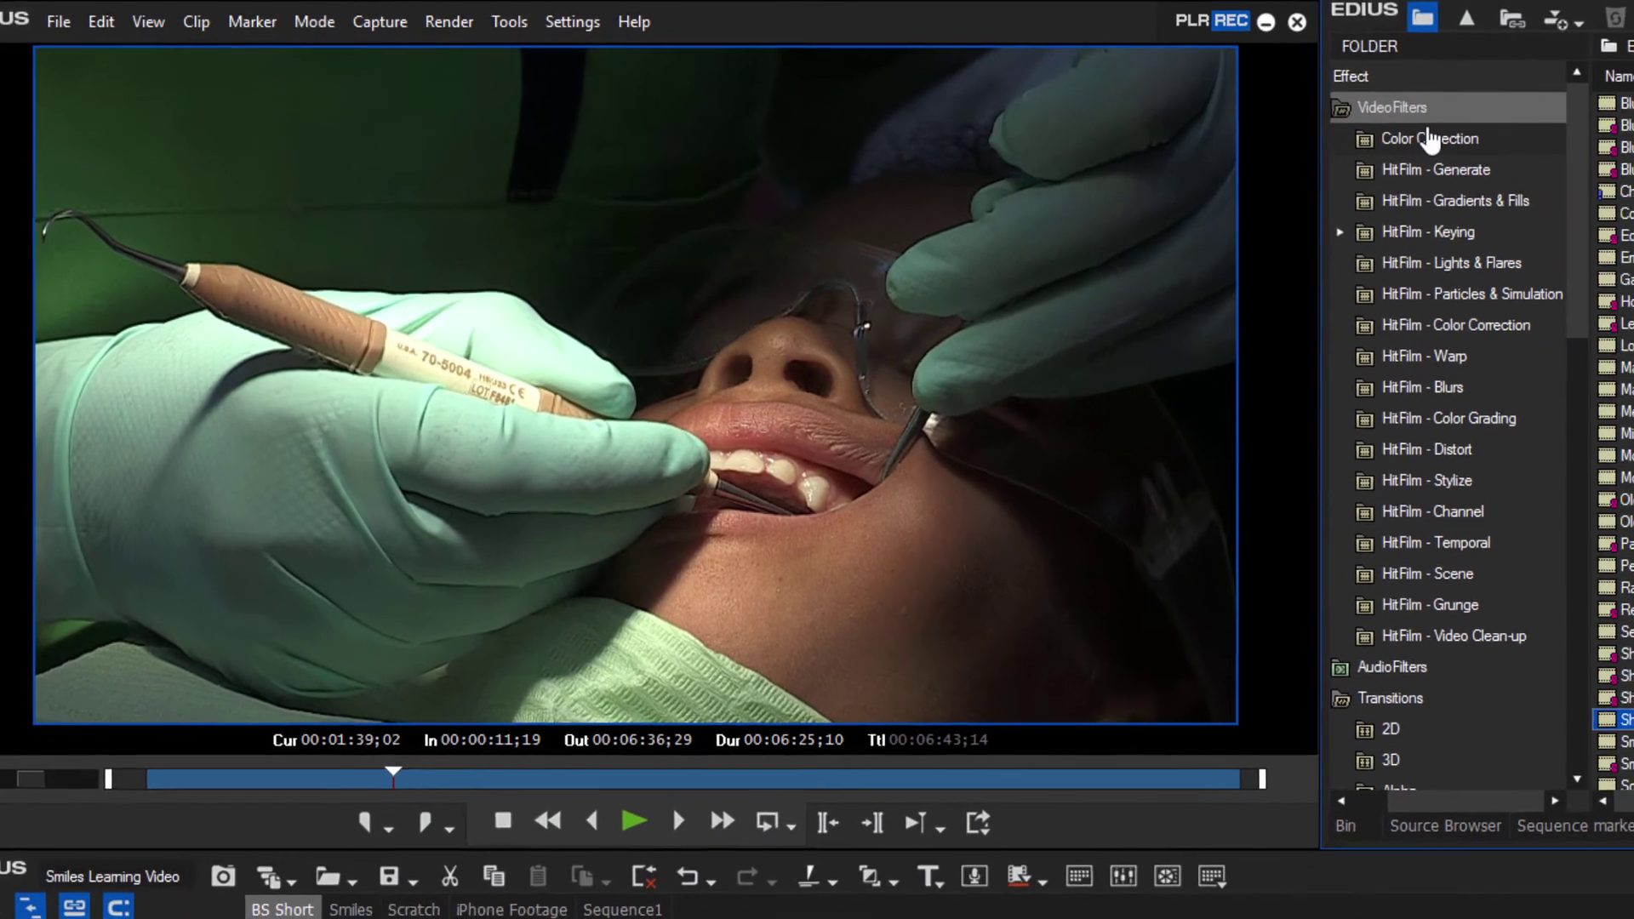
# Apply the Primary Color Correction video filter to the AA3036 dental clip and open its settings.
pyautogui.click(1430, 139)
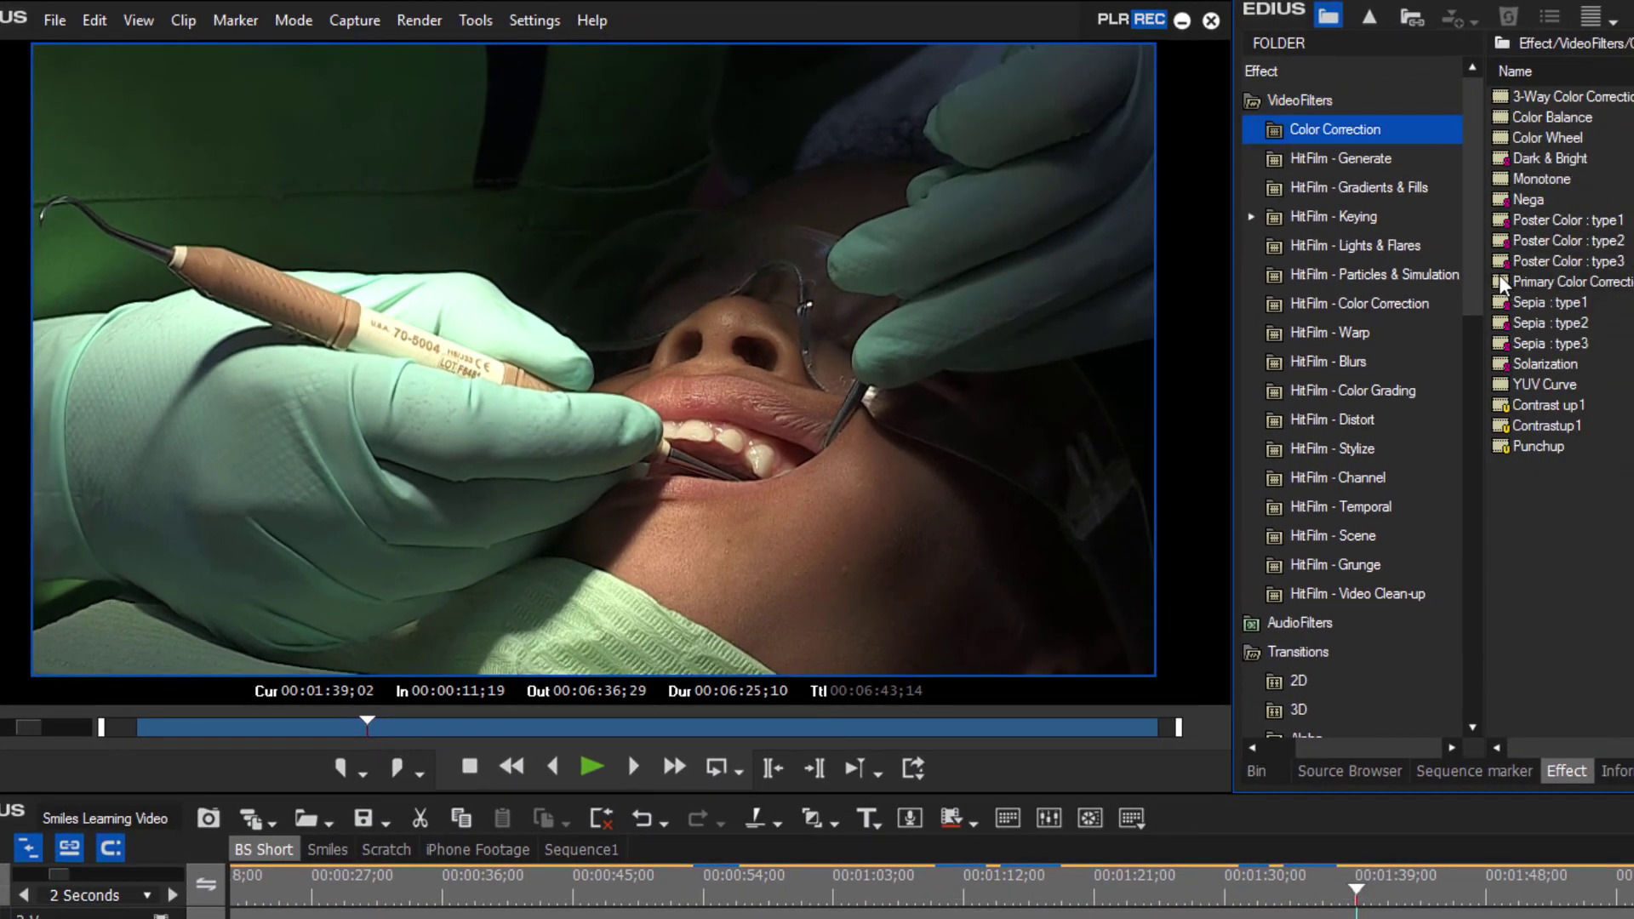
pyautogui.moveTo(1505, 283); pyautogui.dragTo(1357, 894)
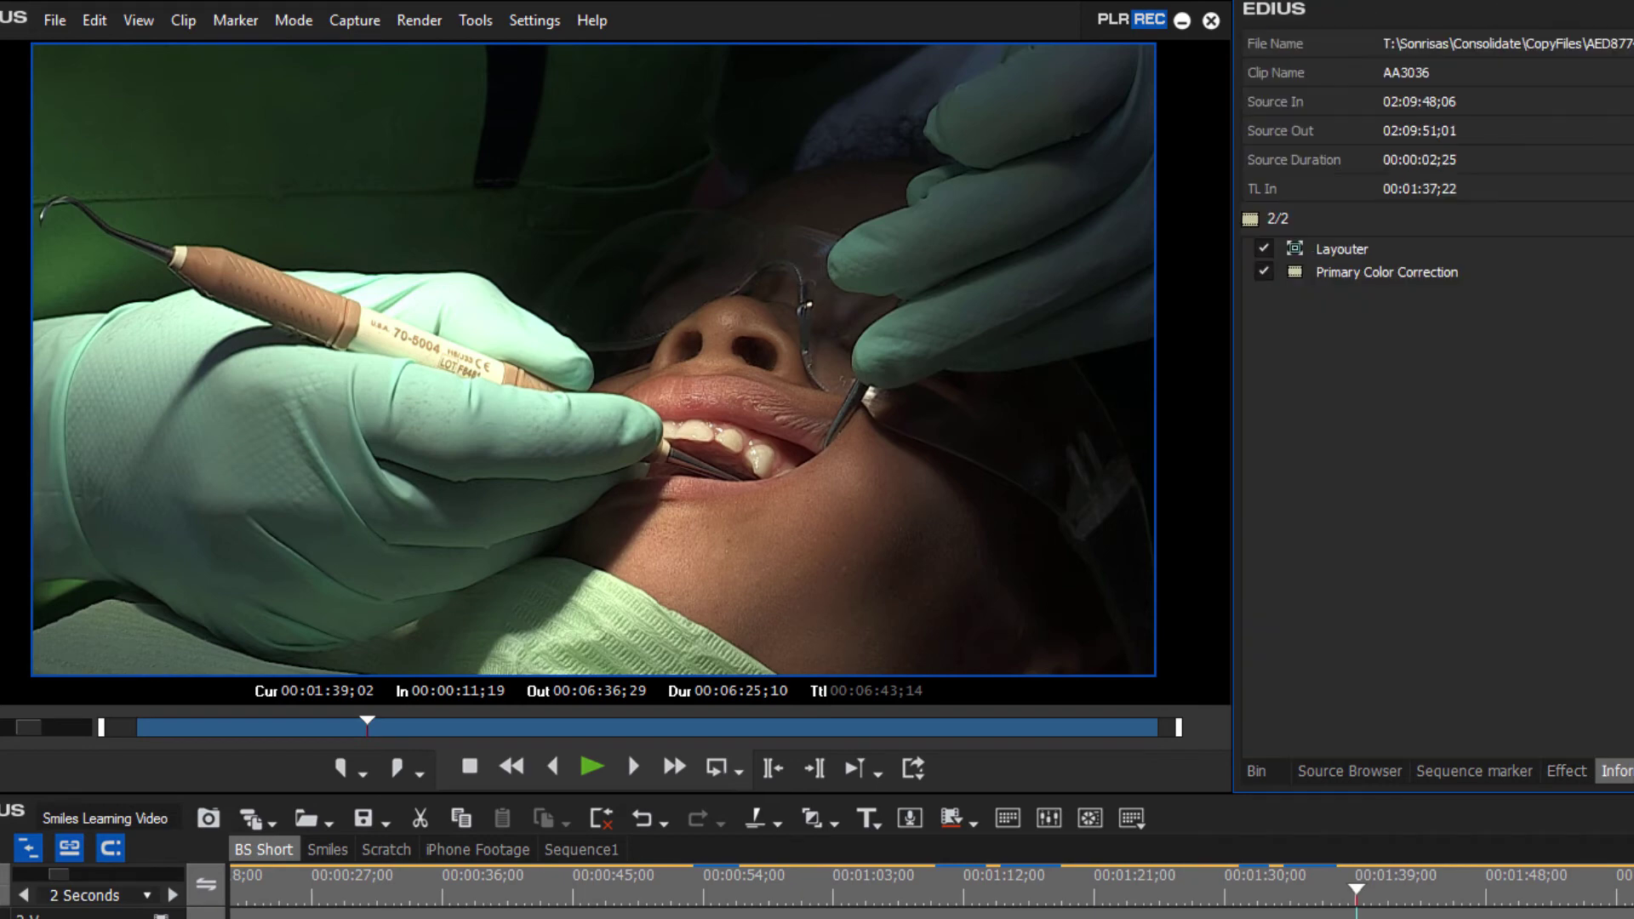
pyautogui.doubleClick(1295, 274)
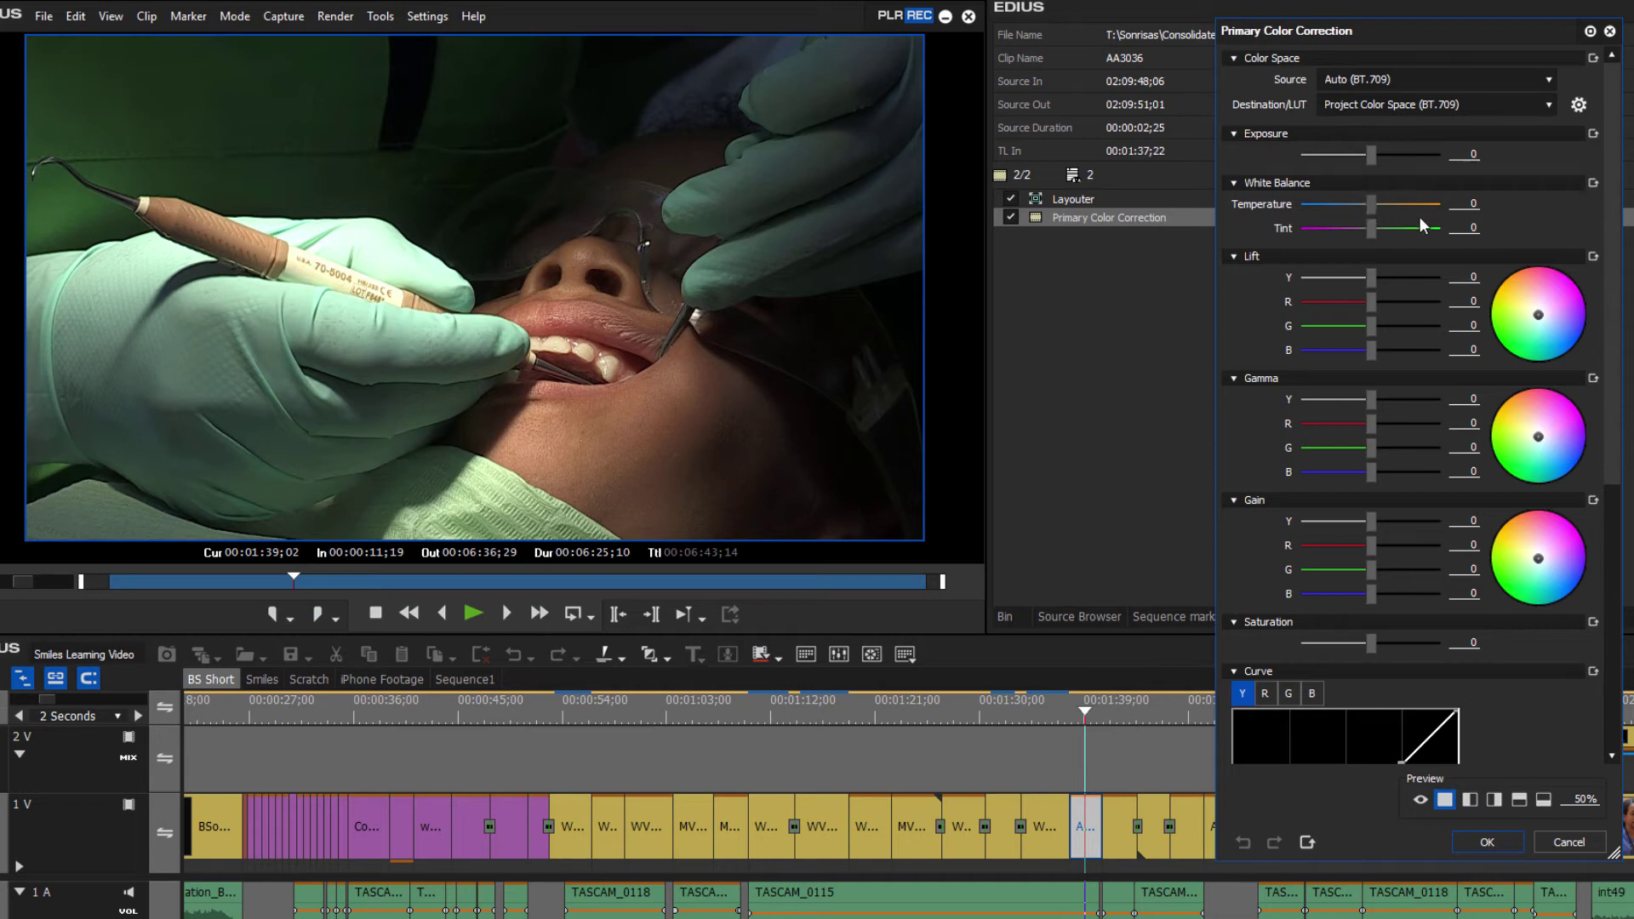
# Slightly lower the midpoint of the G curve in Primary Color Correction to reduce green.
pyautogui.scroll(-10, 1376, 385)
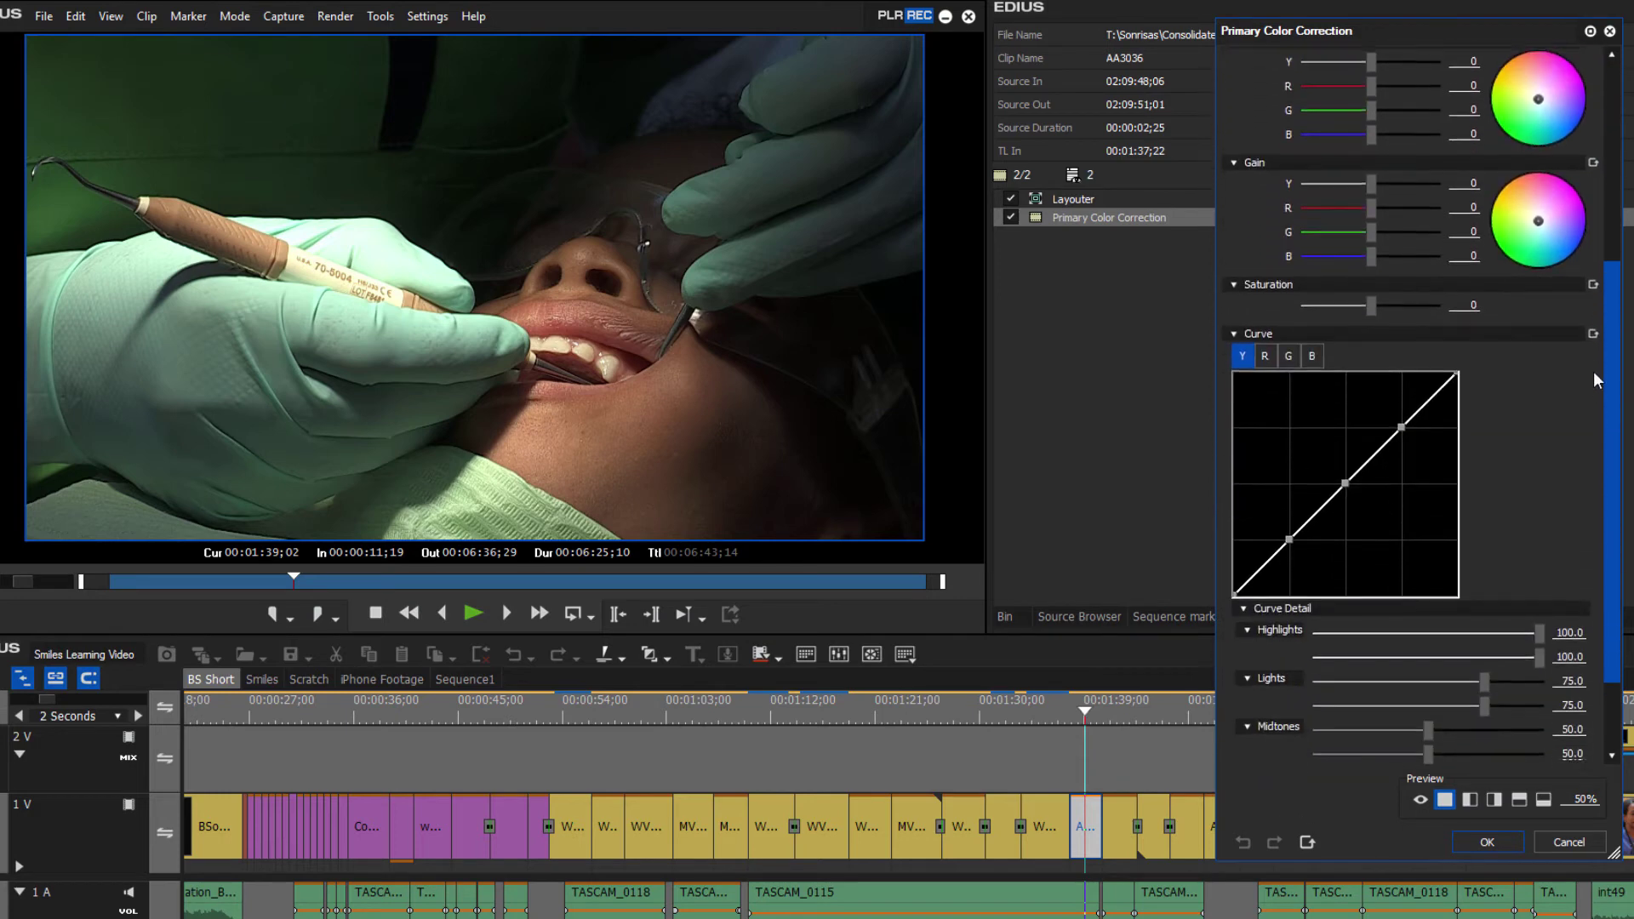
pyautogui.click(1290, 350)
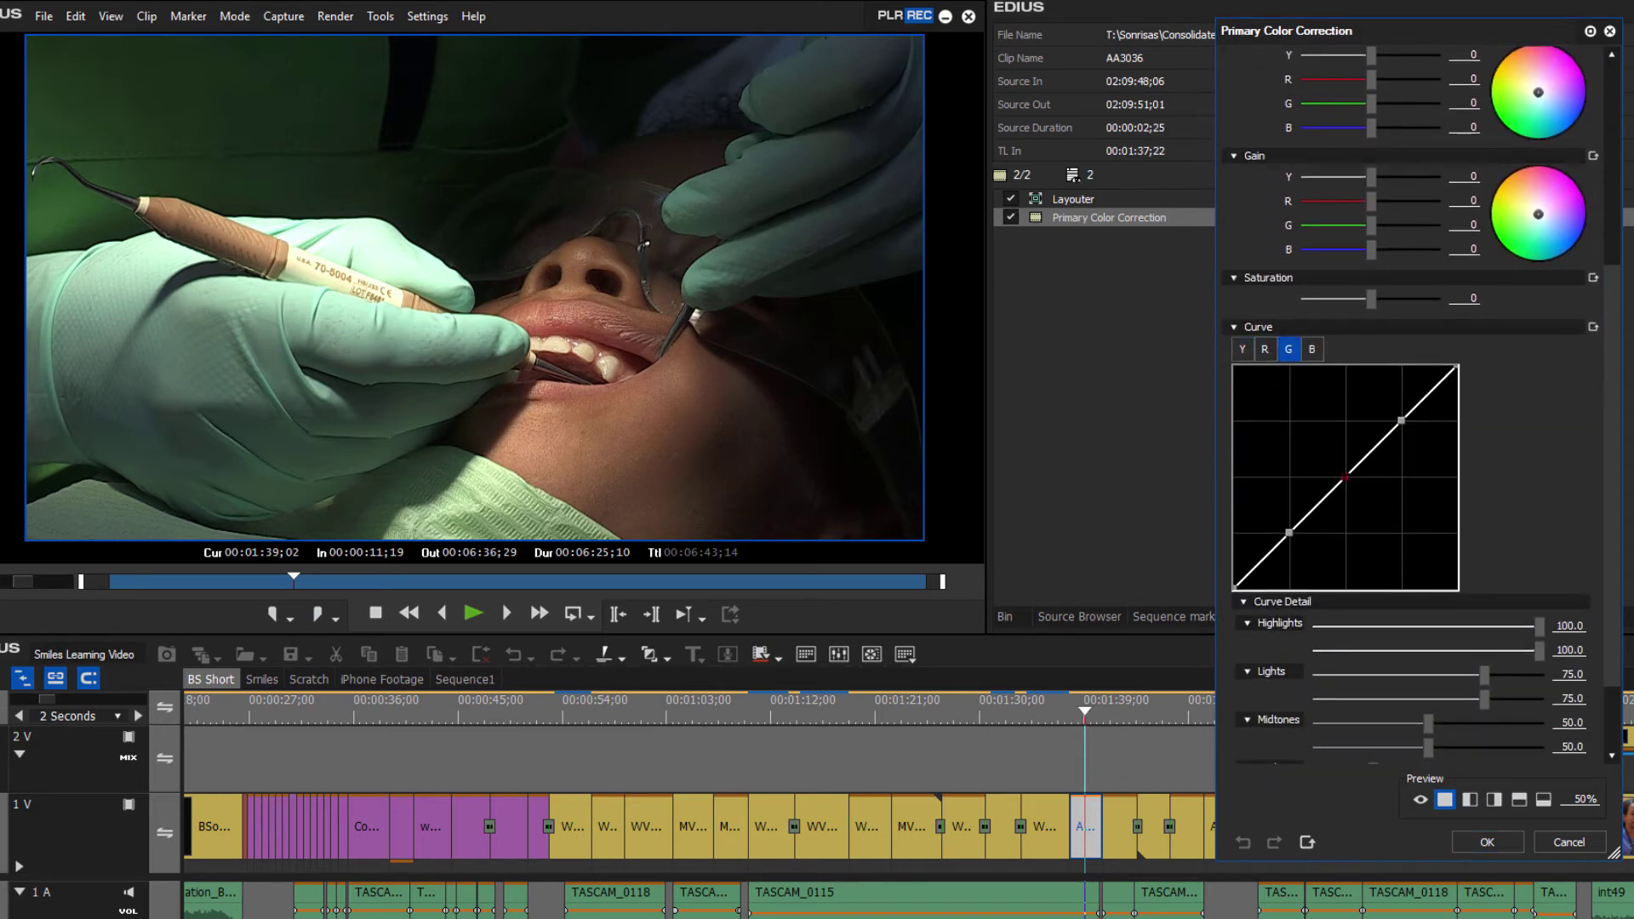
pyautogui.moveTo(1344, 477); pyautogui.dragTo(1351, 478)
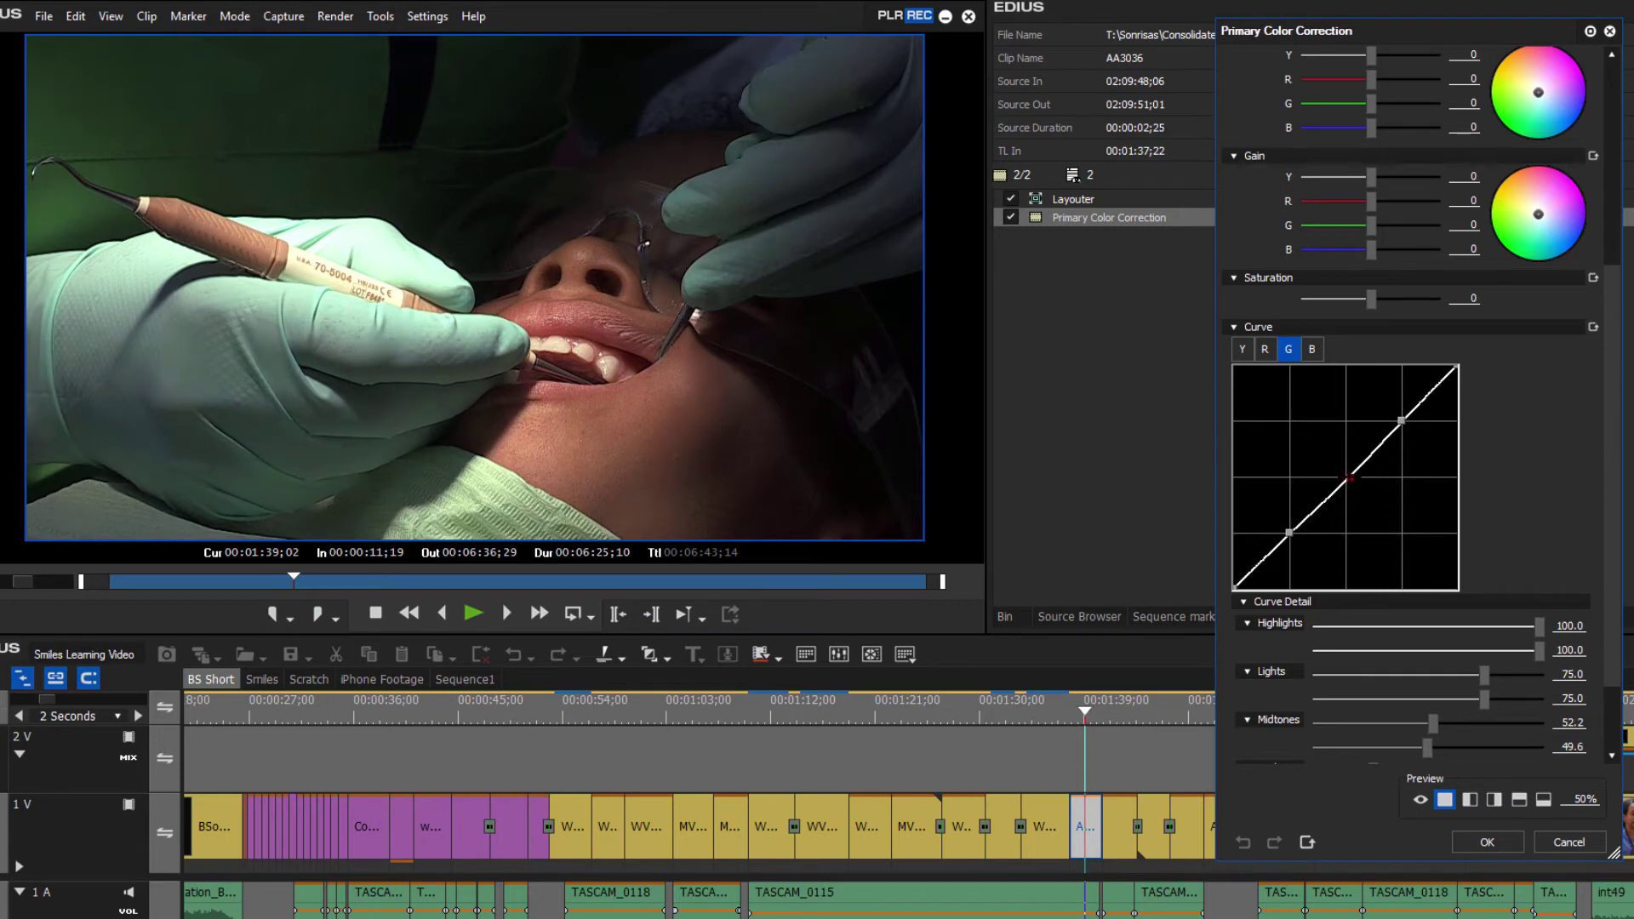
# Warm the white balance Temperature slightly and accept the Primary Color Correction settings.
pyautogui.moveTo(1613, 402); pyautogui.dragTo(1613, 170)
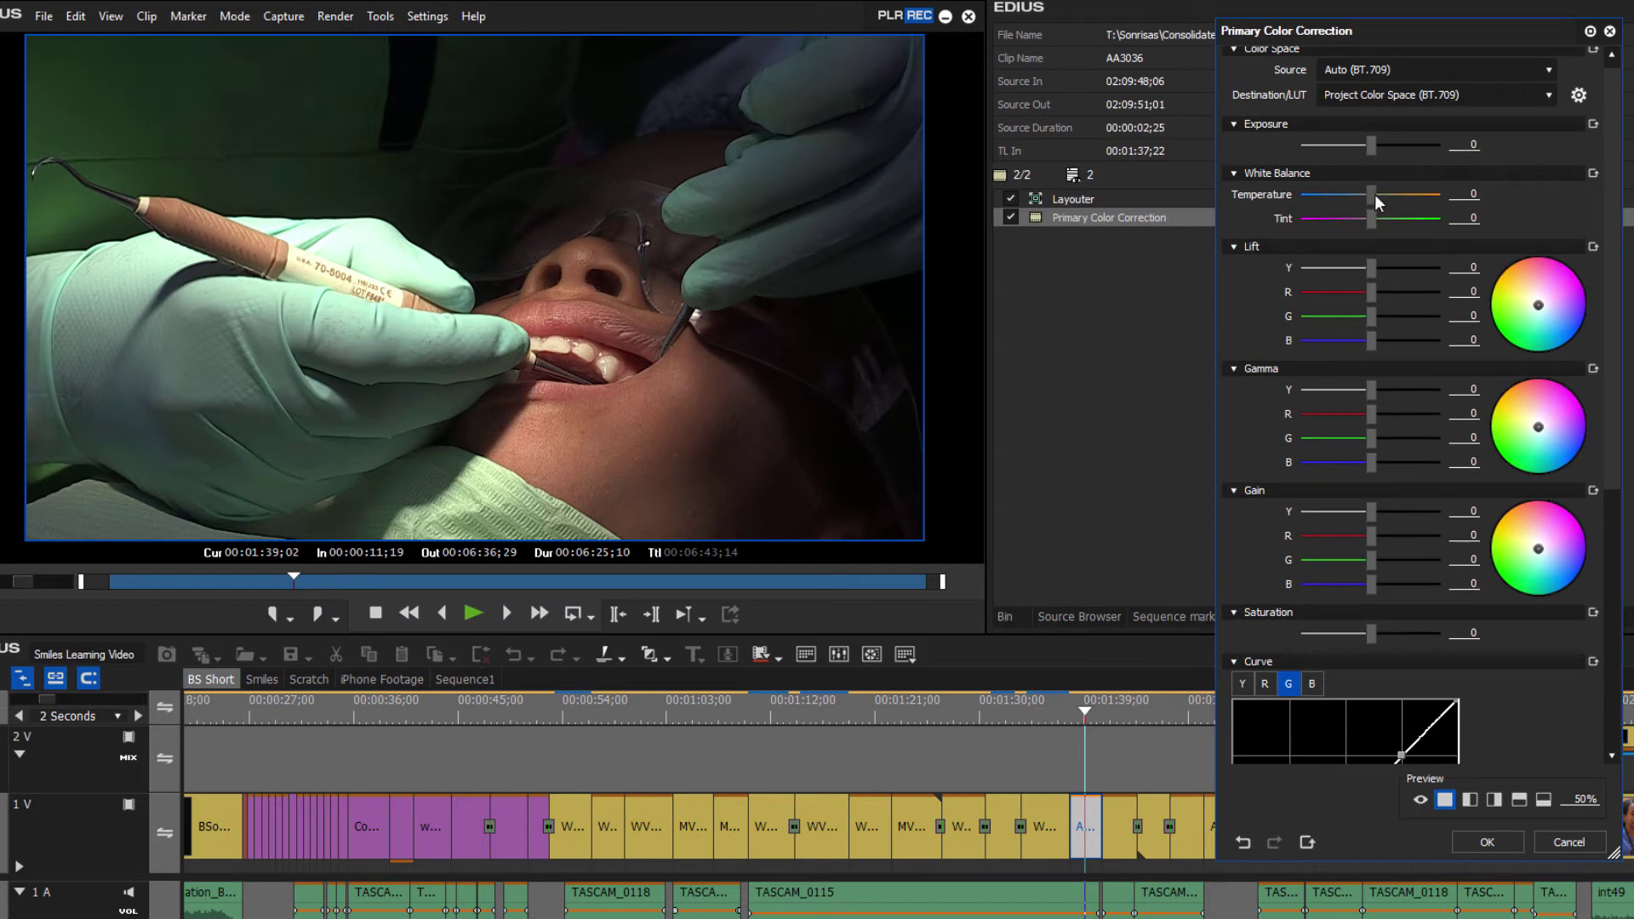
pyautogui.moveTo(1376, 195); pyautogui.dragTo(1377, 195)
pyautogui.scroll(-3, 1485, 333)
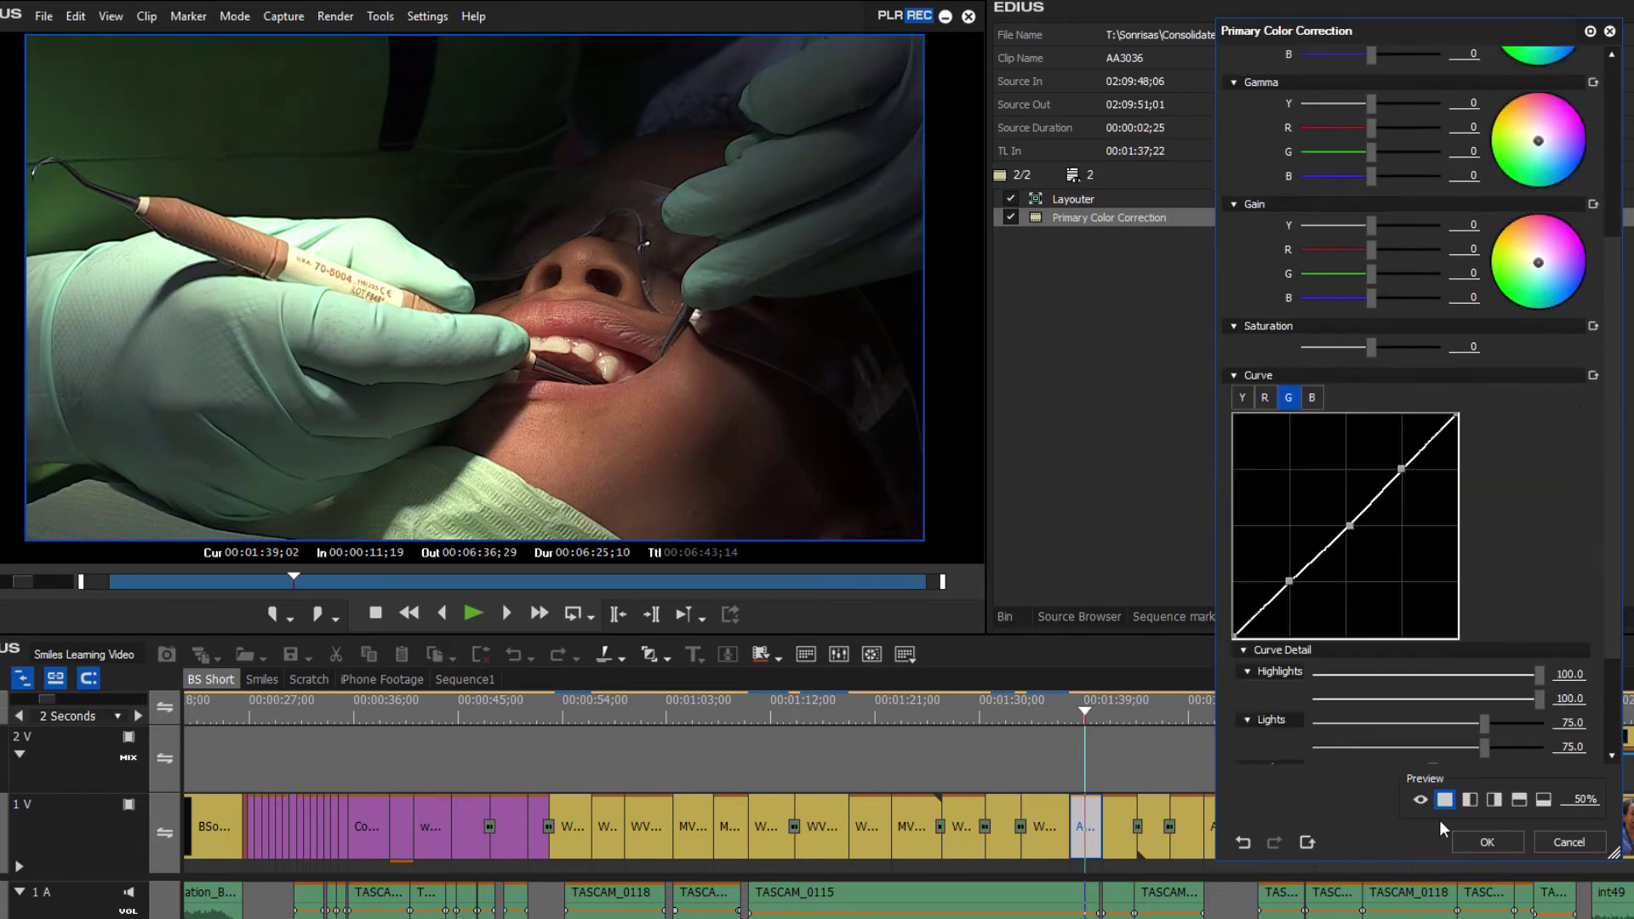
pyautogui.click(1485, 843)
# Open Primary Color Correction for the AA3151 classroom clip at 00:02:13;07 and lower Exposure to -2.
pyautogui.moveTo(1082, 714); pyautogui.dragTo(1474, 661)
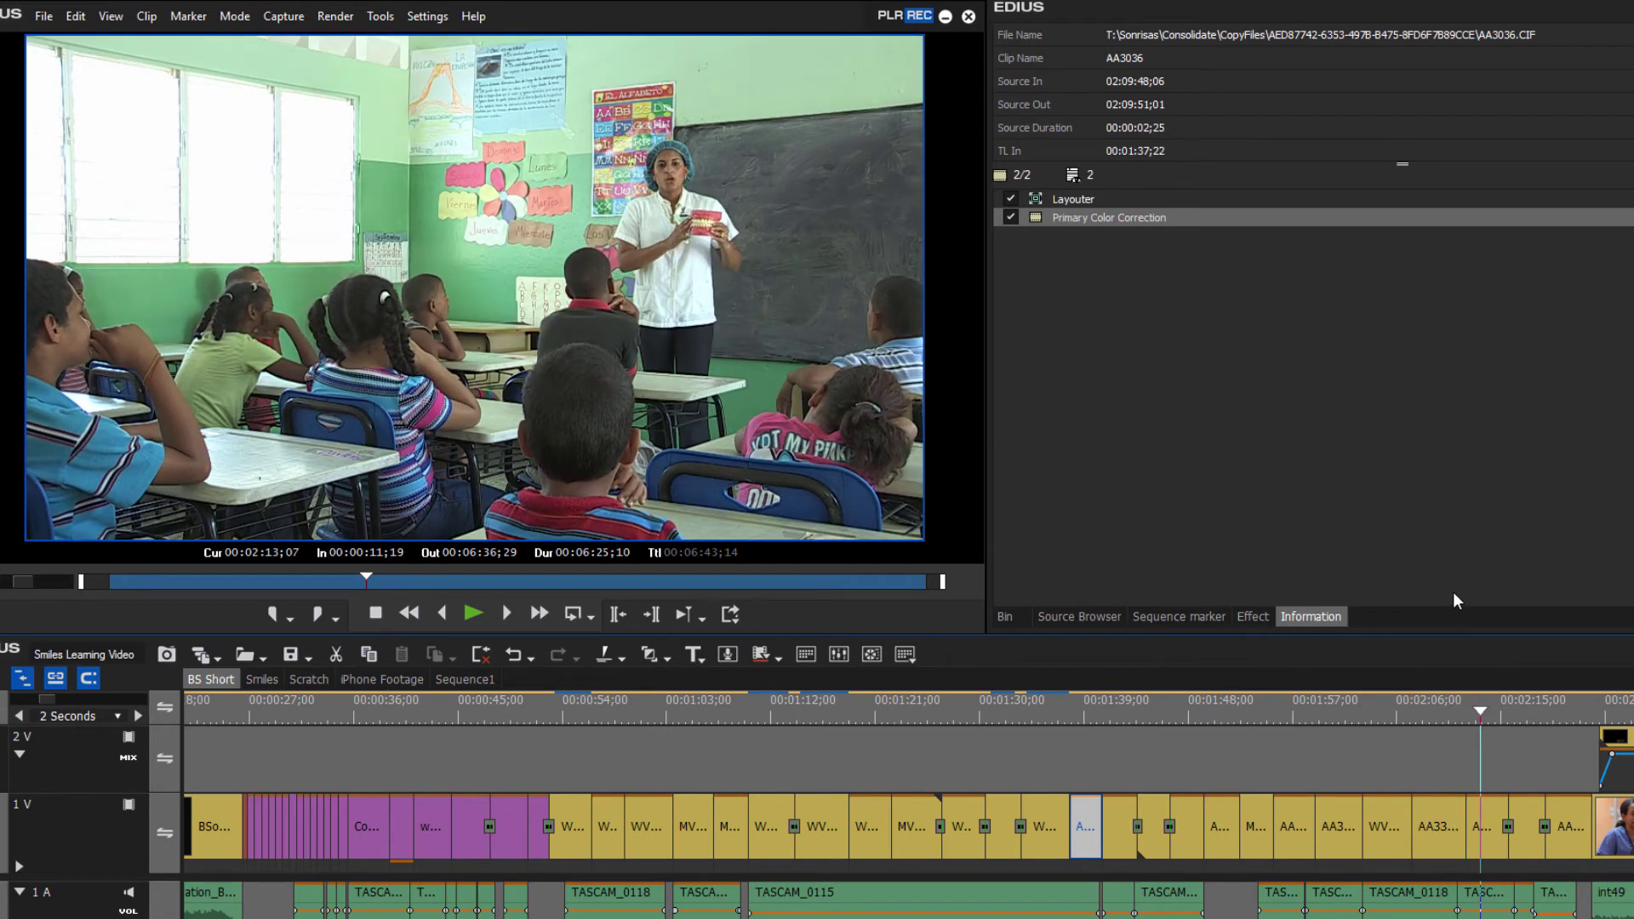
pyautogui.doubleClick(1432, 227)
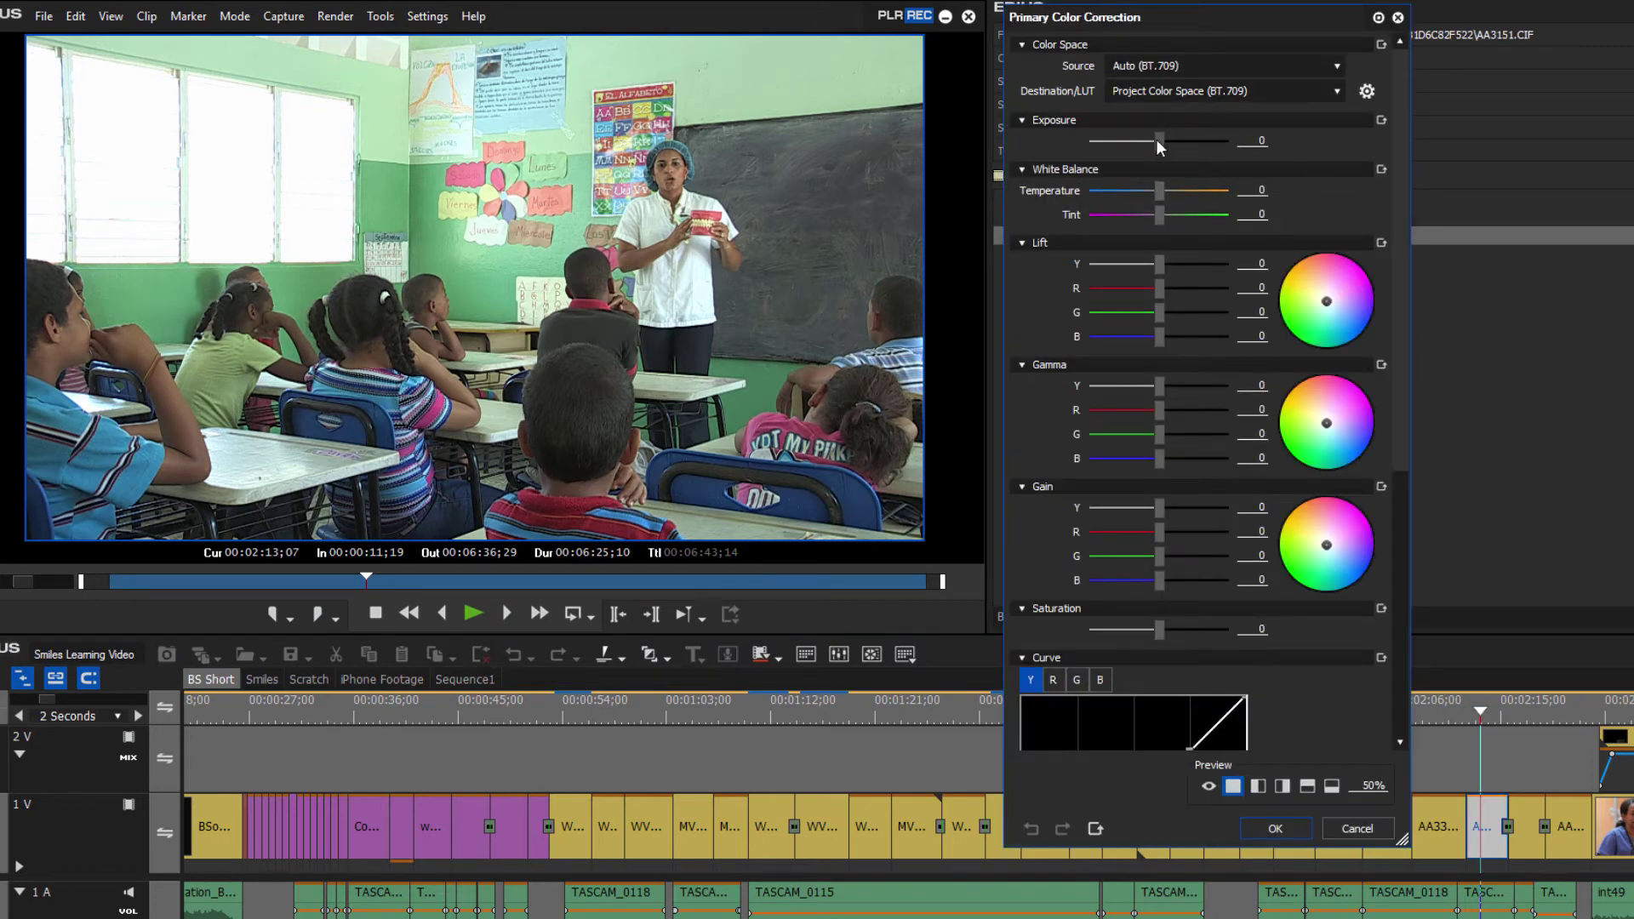
pyautogui.moveTo(1153, 141); pyautogui.dragTo(1151, 141)
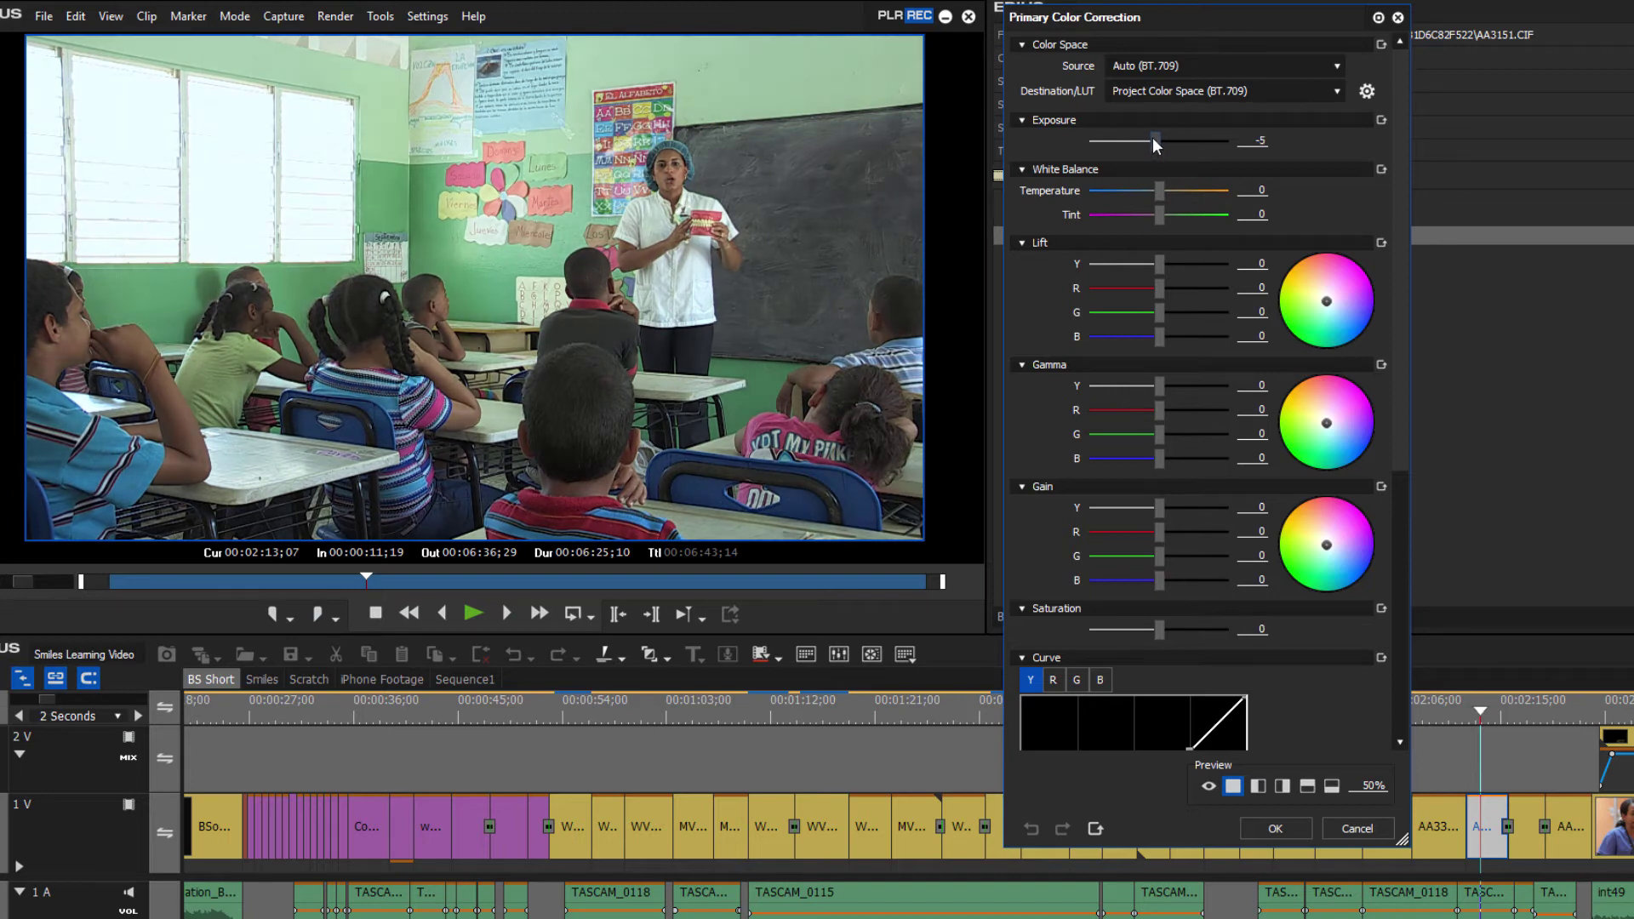
pyautogui.moveTo(1154, 134); pyautogui.dragTo(1155, 134)
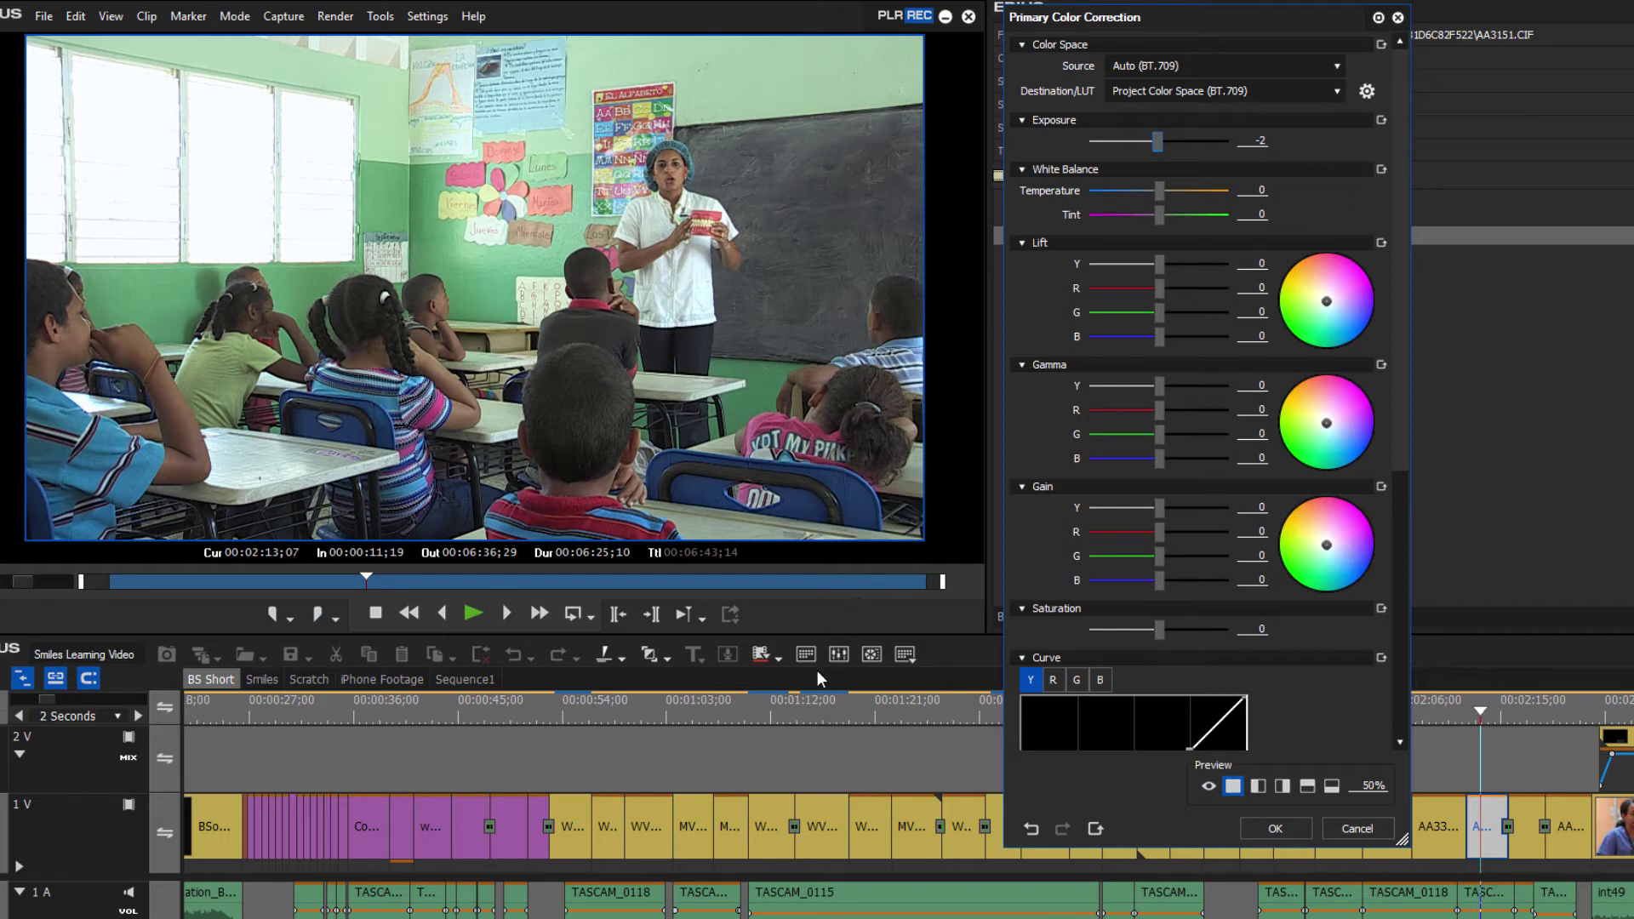
# Show the Vector Scope/Waveform and place it over the lower part of the preview, clear of the correction settings.
pyautogui.click(872, 655)
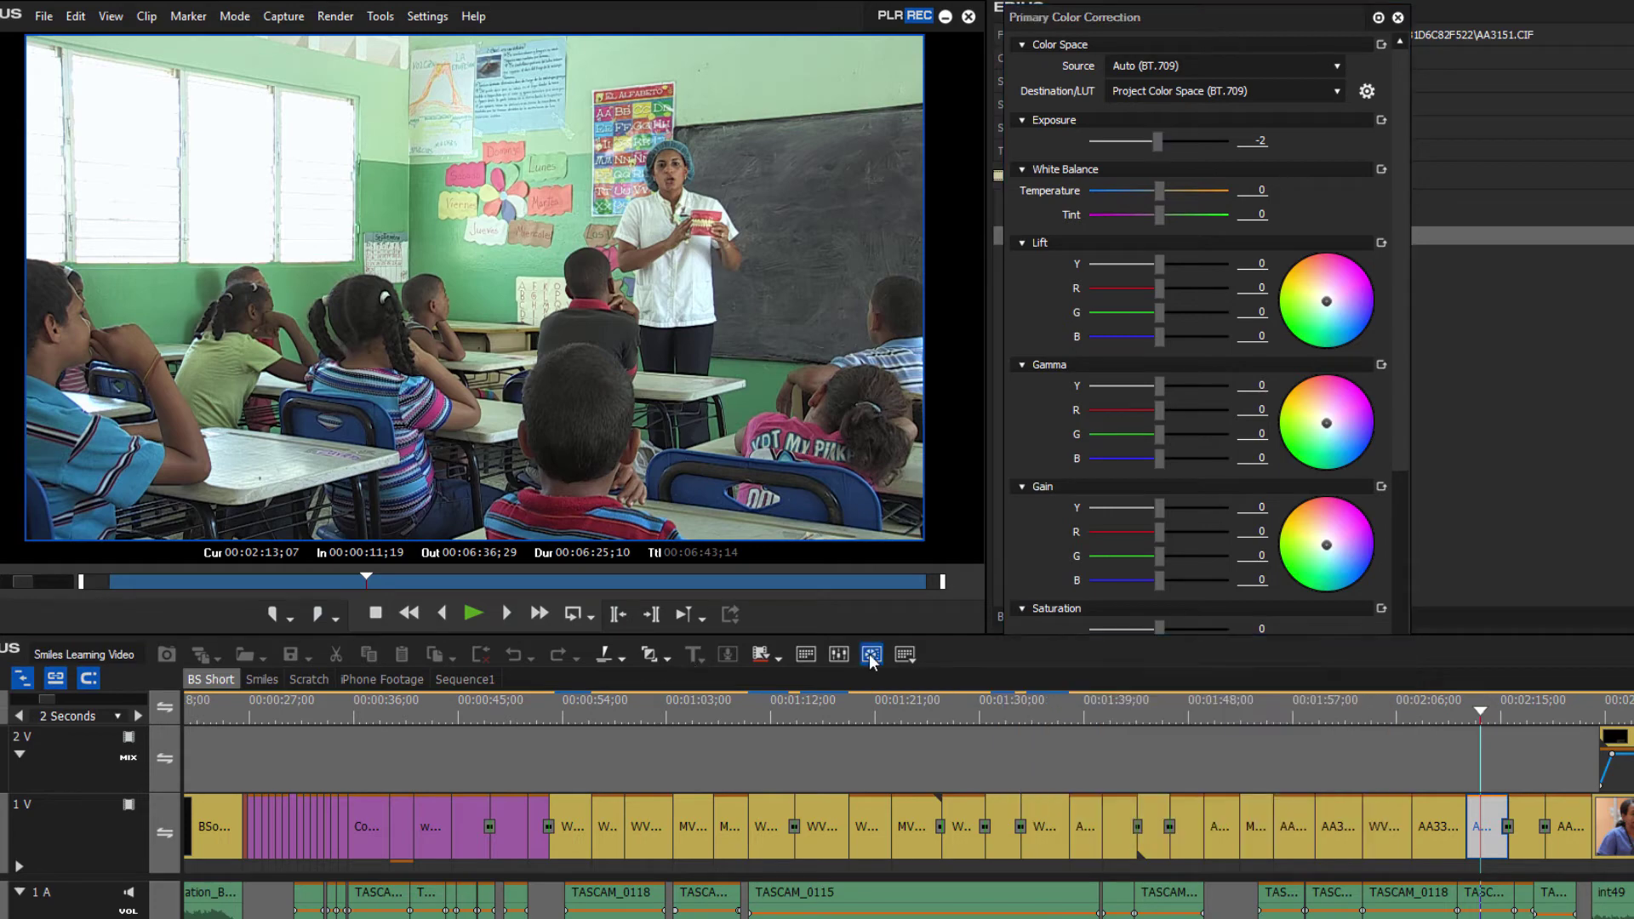
pyautogui.moveTo(810, 546); pyautogui.dragTo(329, 453)
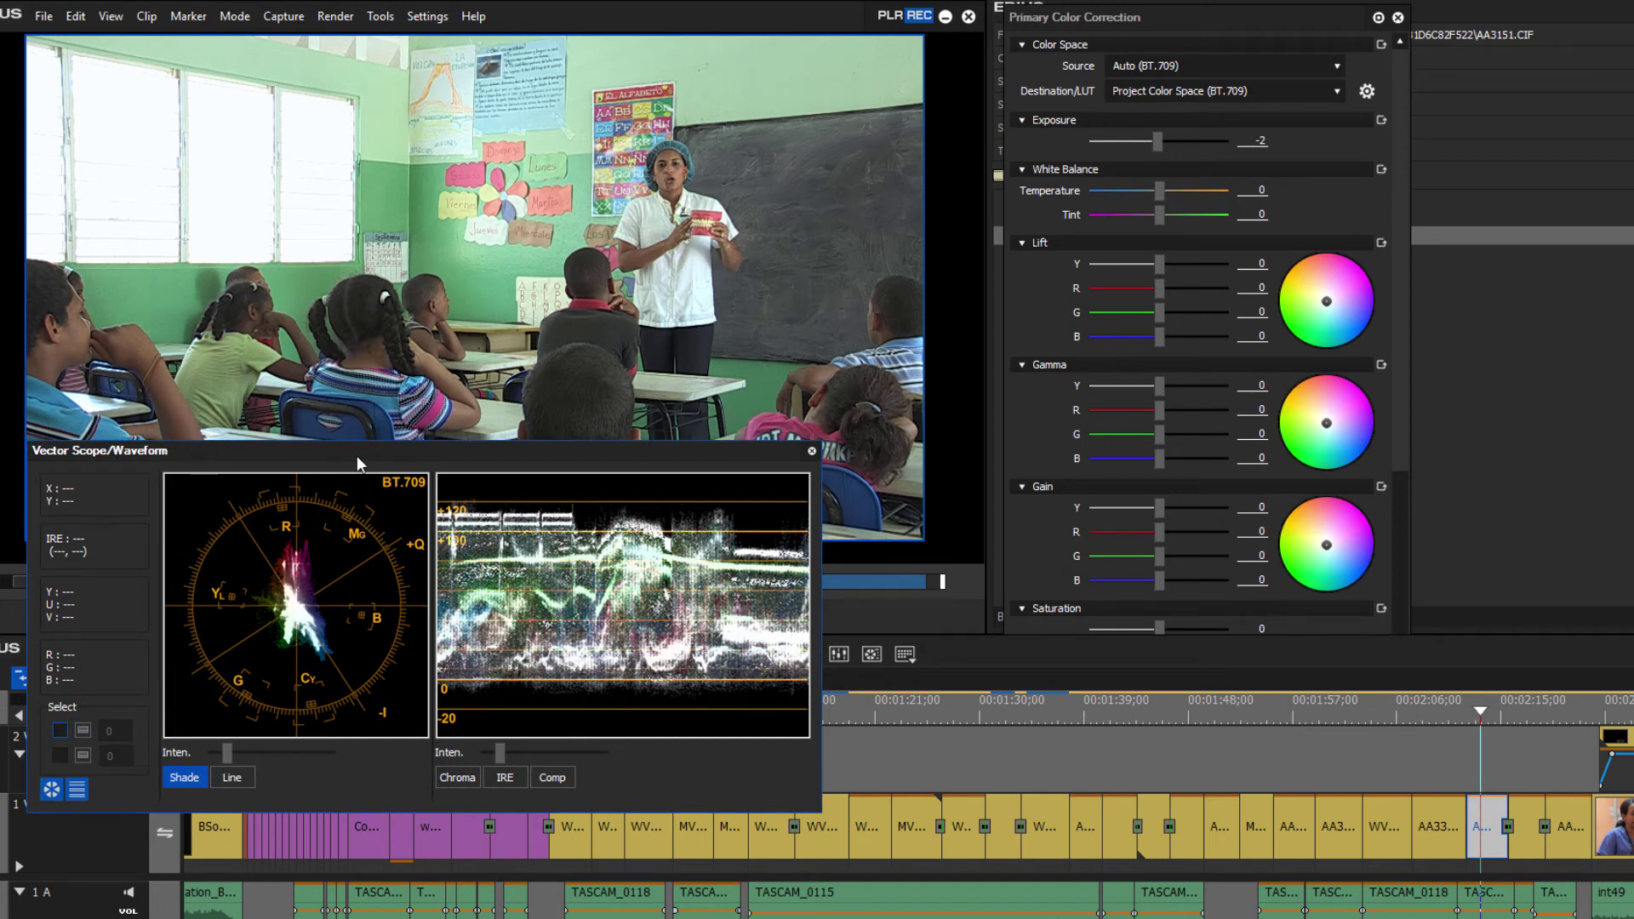
pyautogui.moveTo(356, 456); pyautogui.dragTo(365, 482)
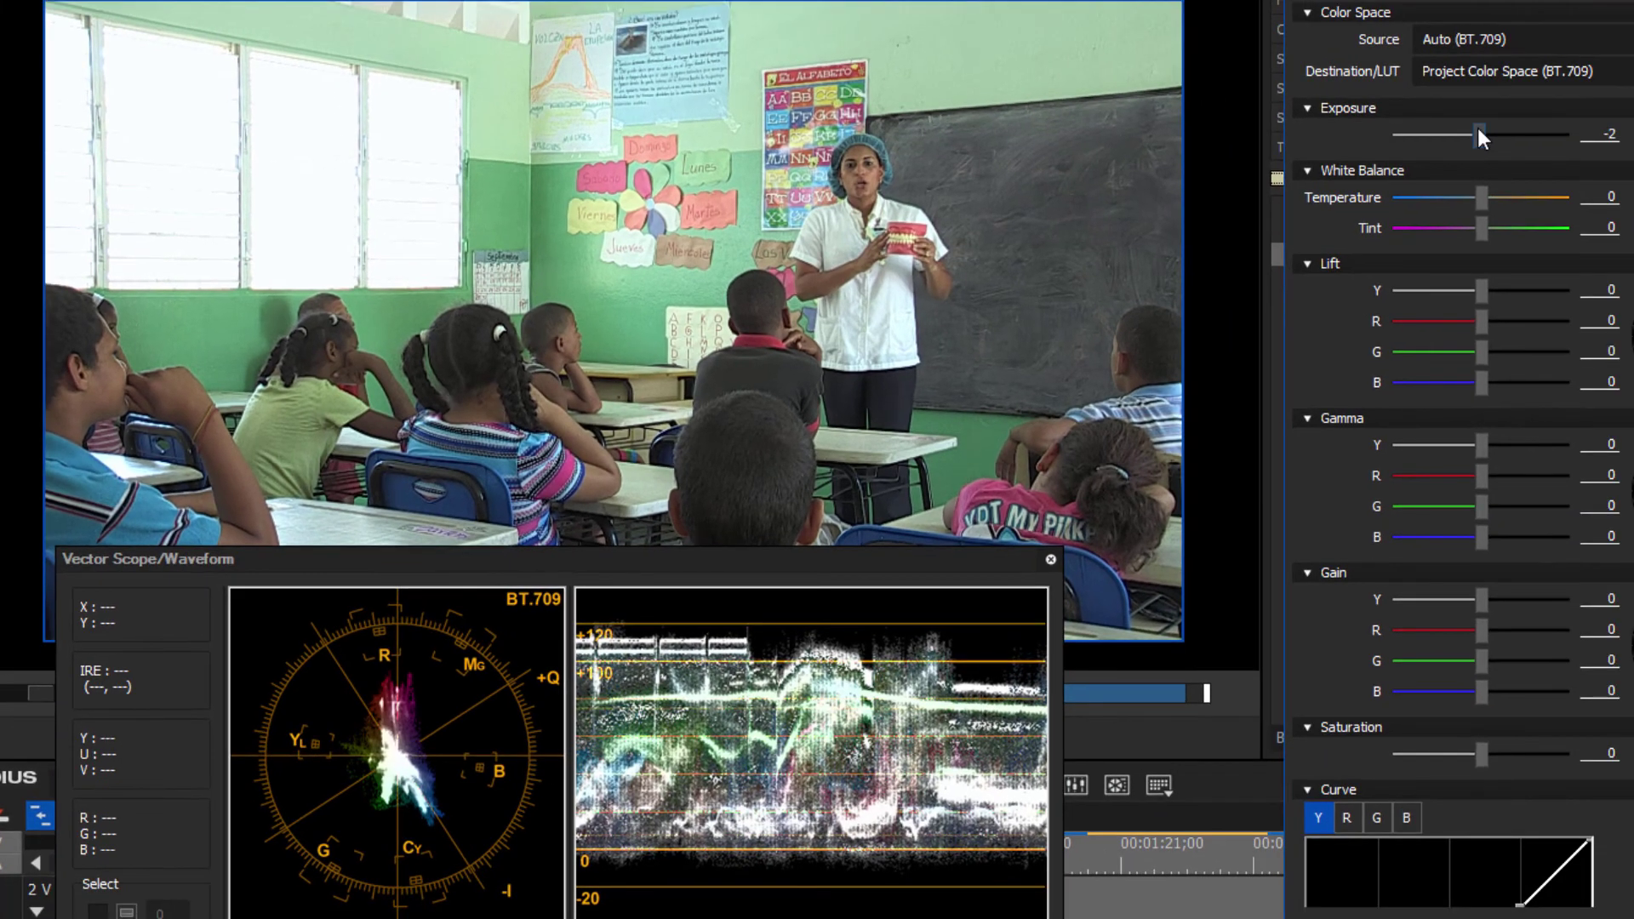
# Try Exposure values of -10 and -13 against the waveform, and settle on 1.
pyautogui.moveTo(1477, 129)
pyautogui.mouseDown()
pyautogui.moveTo(1454, 135)
pyautogui.moveTo(1473, 127)
pyautogui.mouseUp()
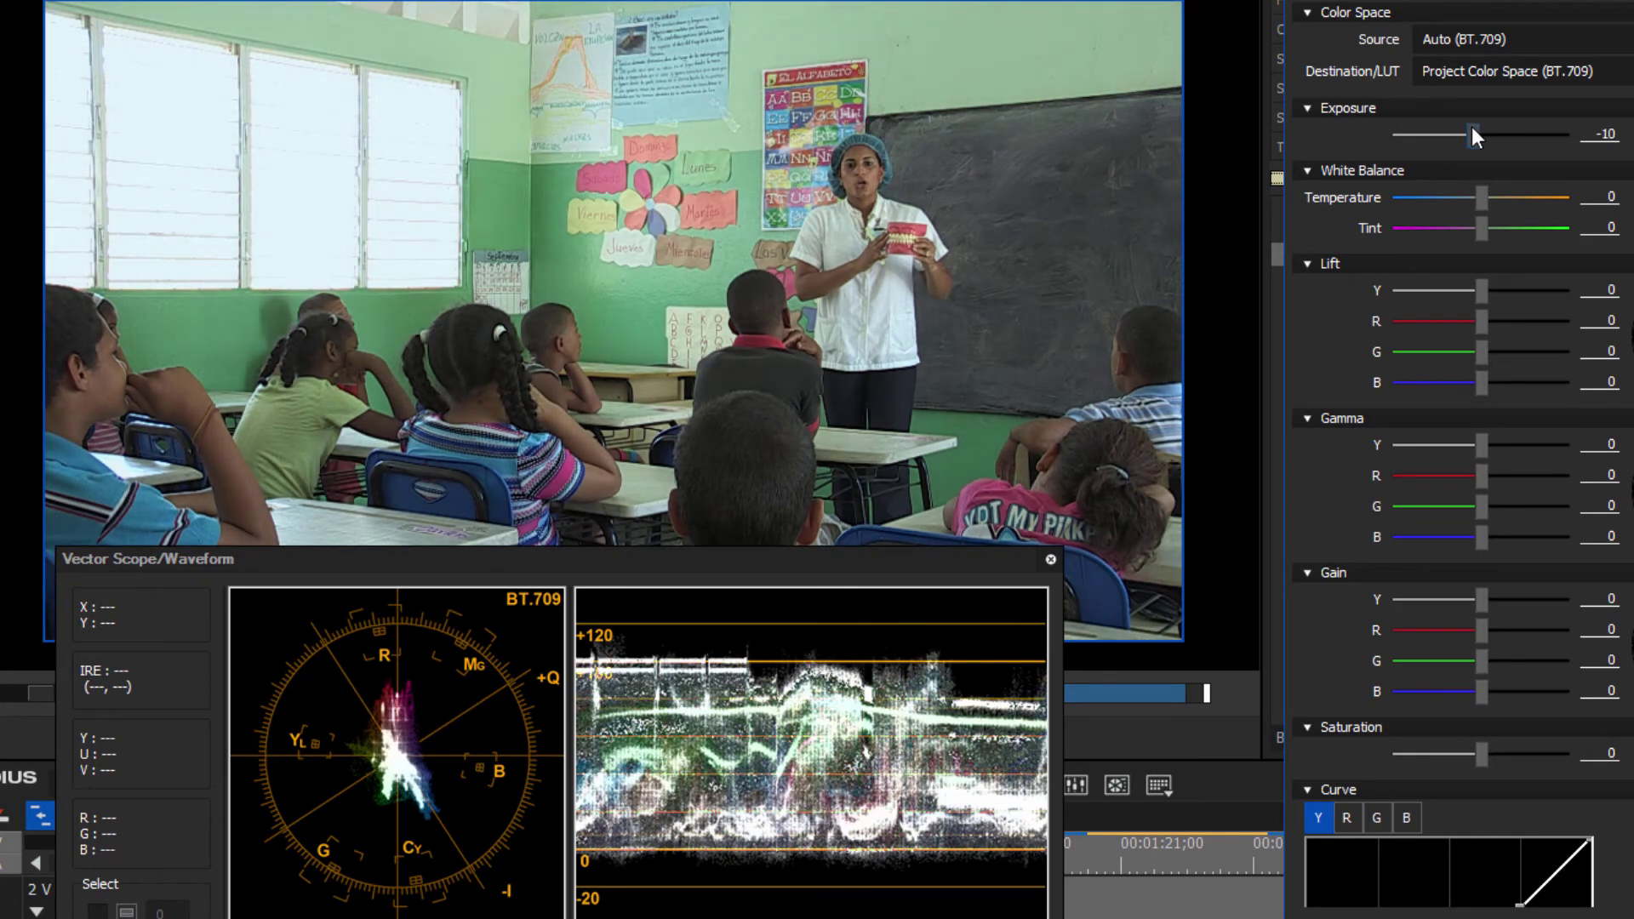
pyautogui.moveTo(1473, 127); pyautogui.dragTo(1469, 130)
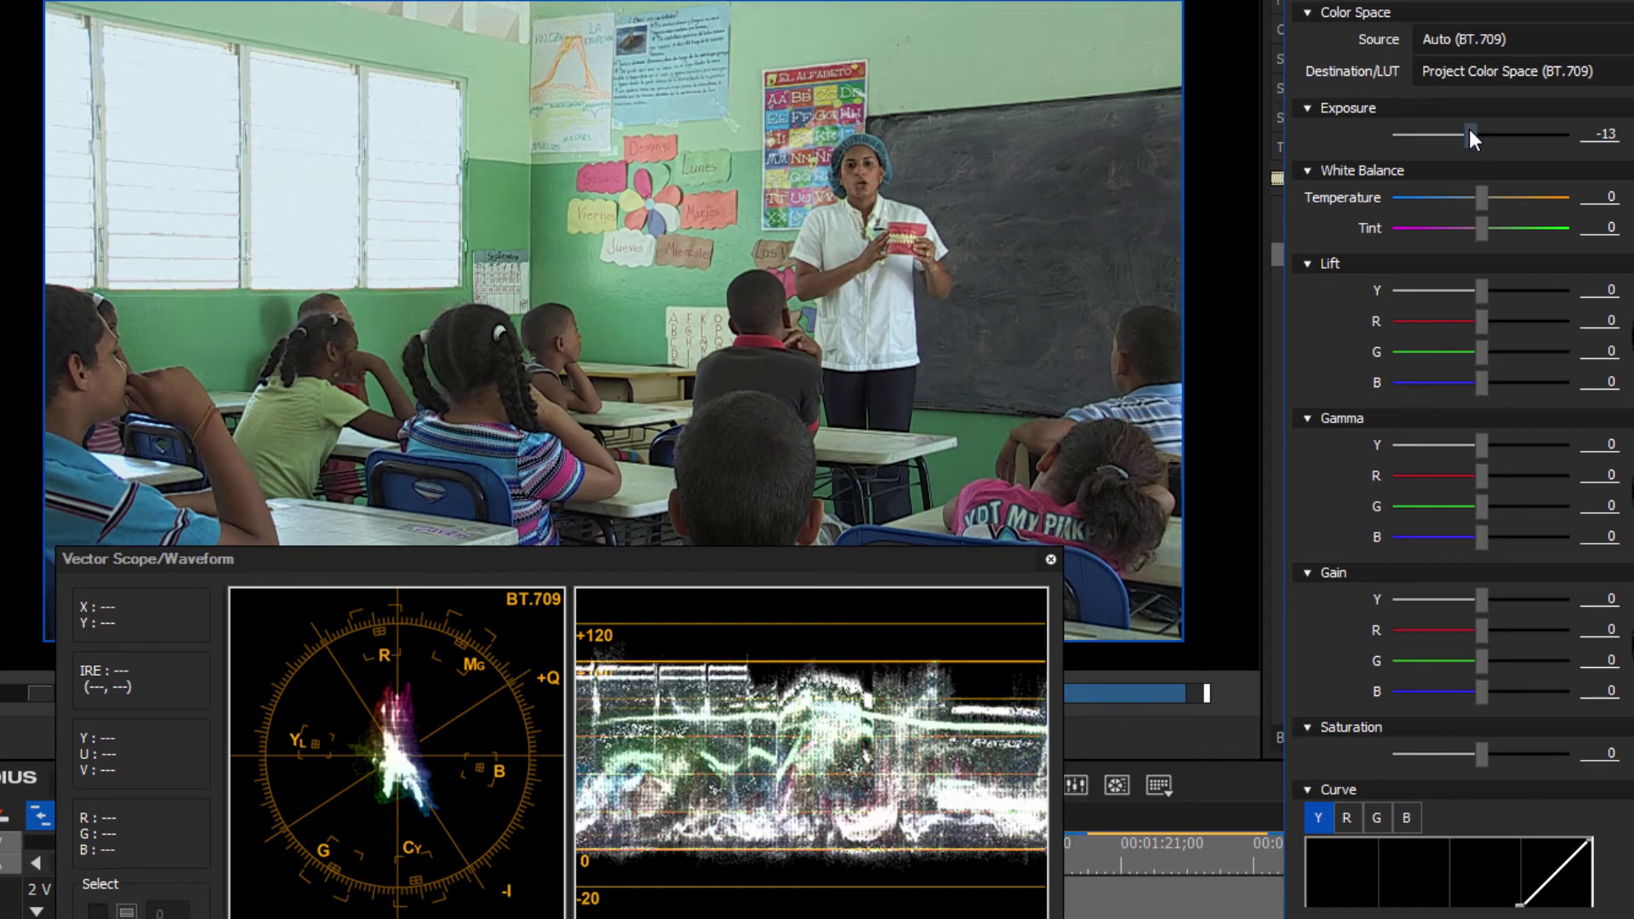
pyautogui.moveTo(1469, 130); pyautogui.dragTo(1482, 134)
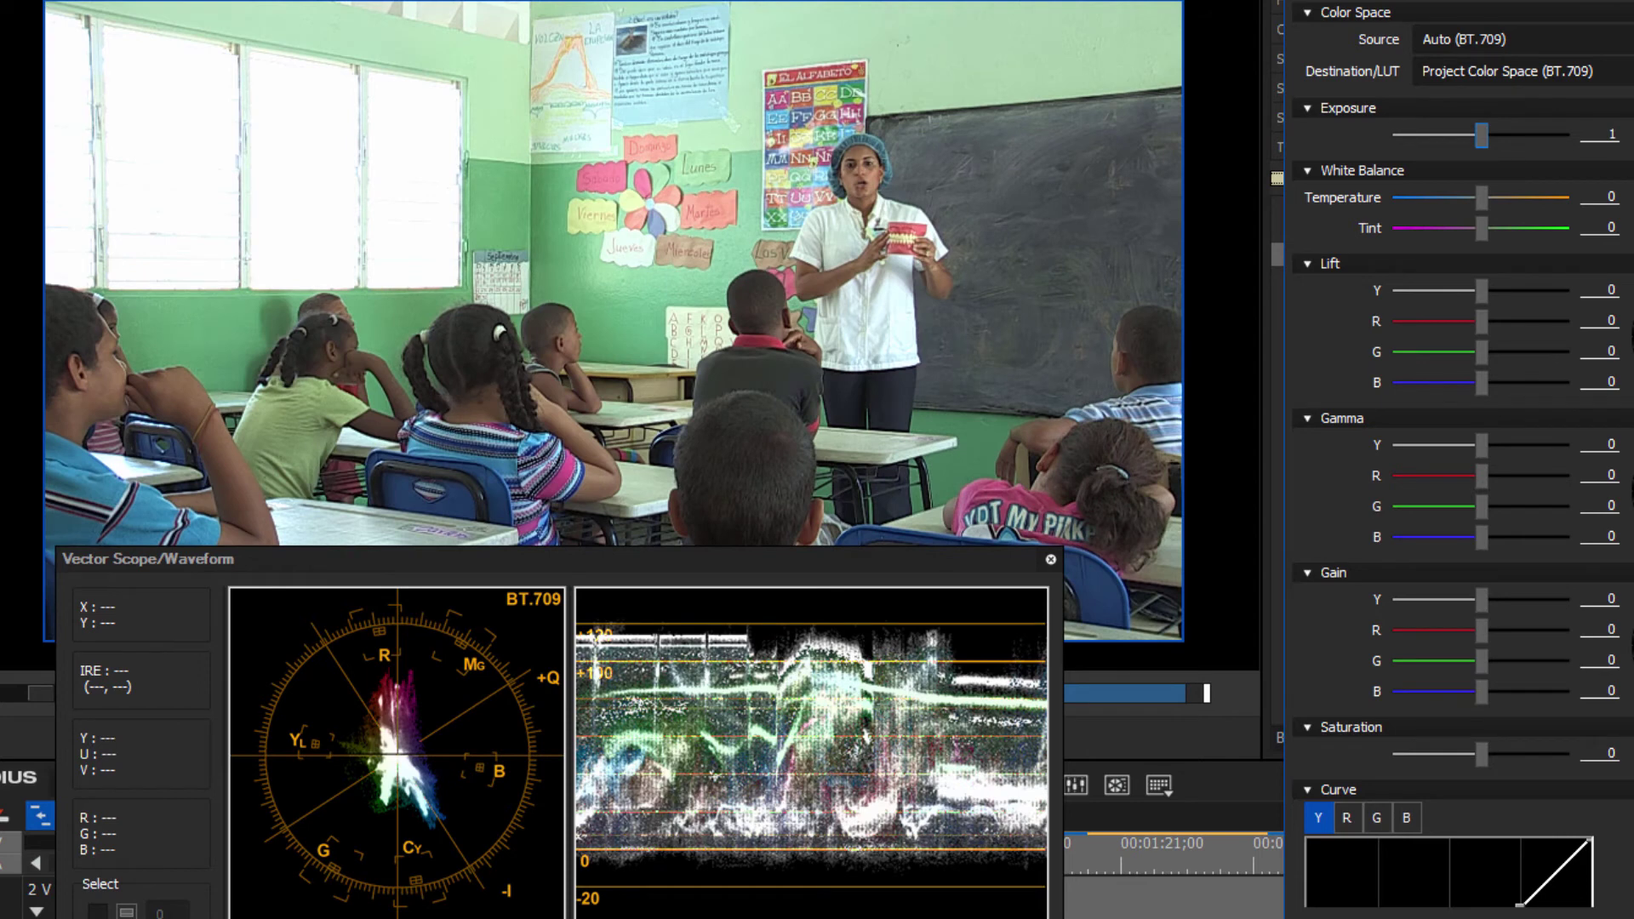
# Shift the Y curve's upper point toward the highlights and lower its white end point to bring down the brightest levels.
pyautogui.scroll(-8, 1359, 477)
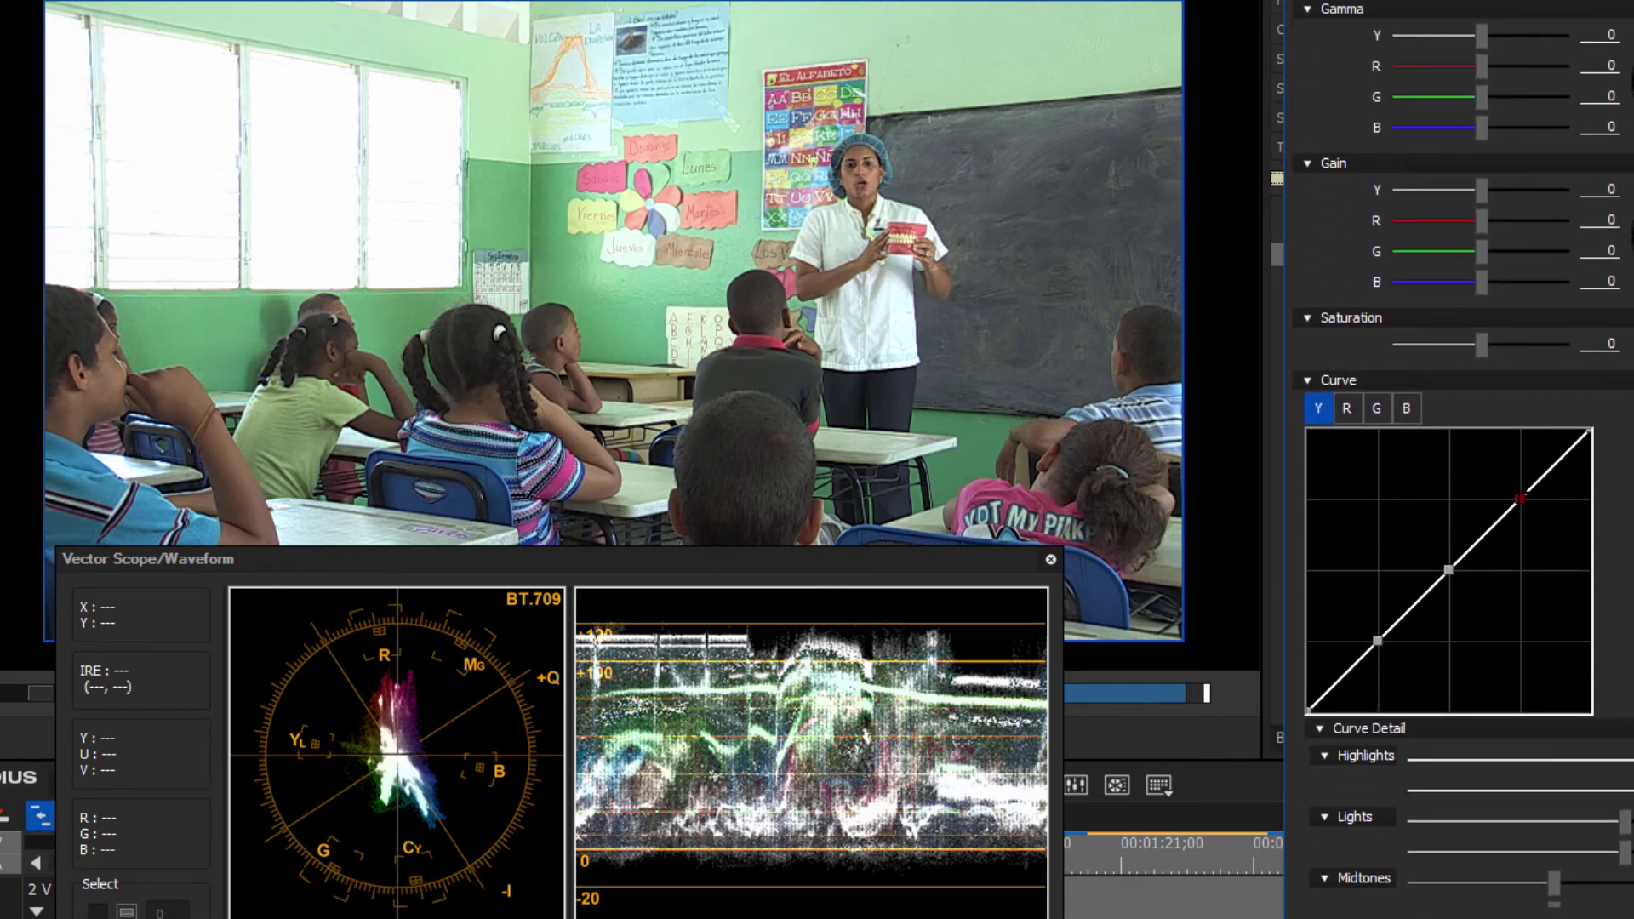
pyautogui.moveTo(1518, 499)
pyautogui.mouseDown()
pyautogui.moveTo(1538, 517)
pyautogui.moveTo(1542, 494)
pyautogui.mouseUp()
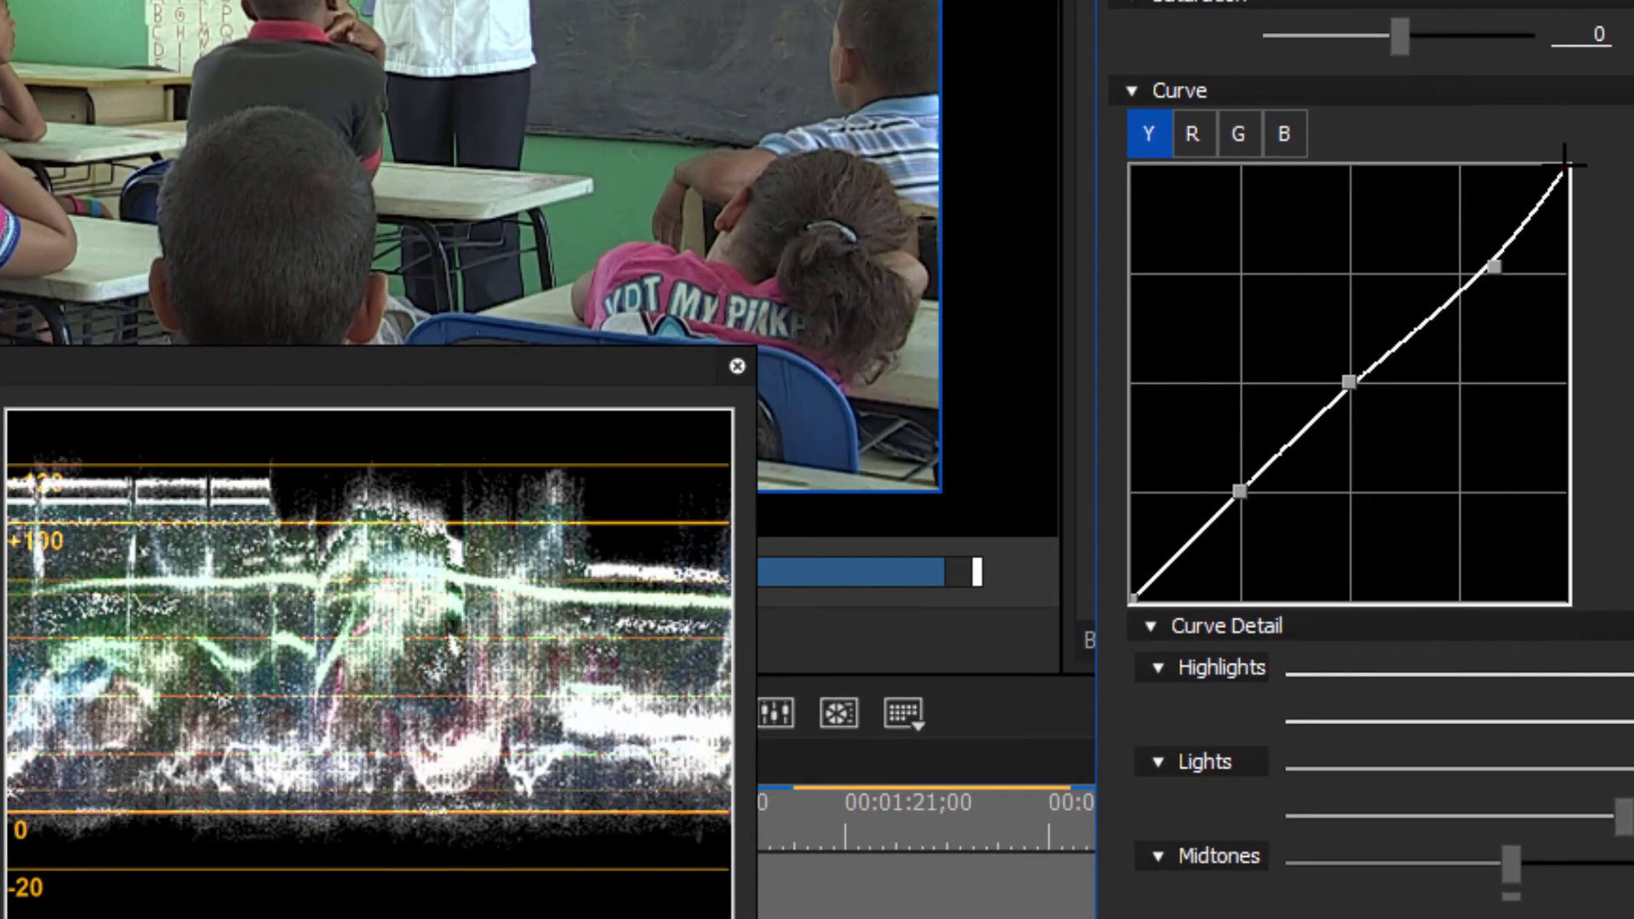
pyautogui.moveTo(1573, 176); pyautogui.dragTo(1583, 218)
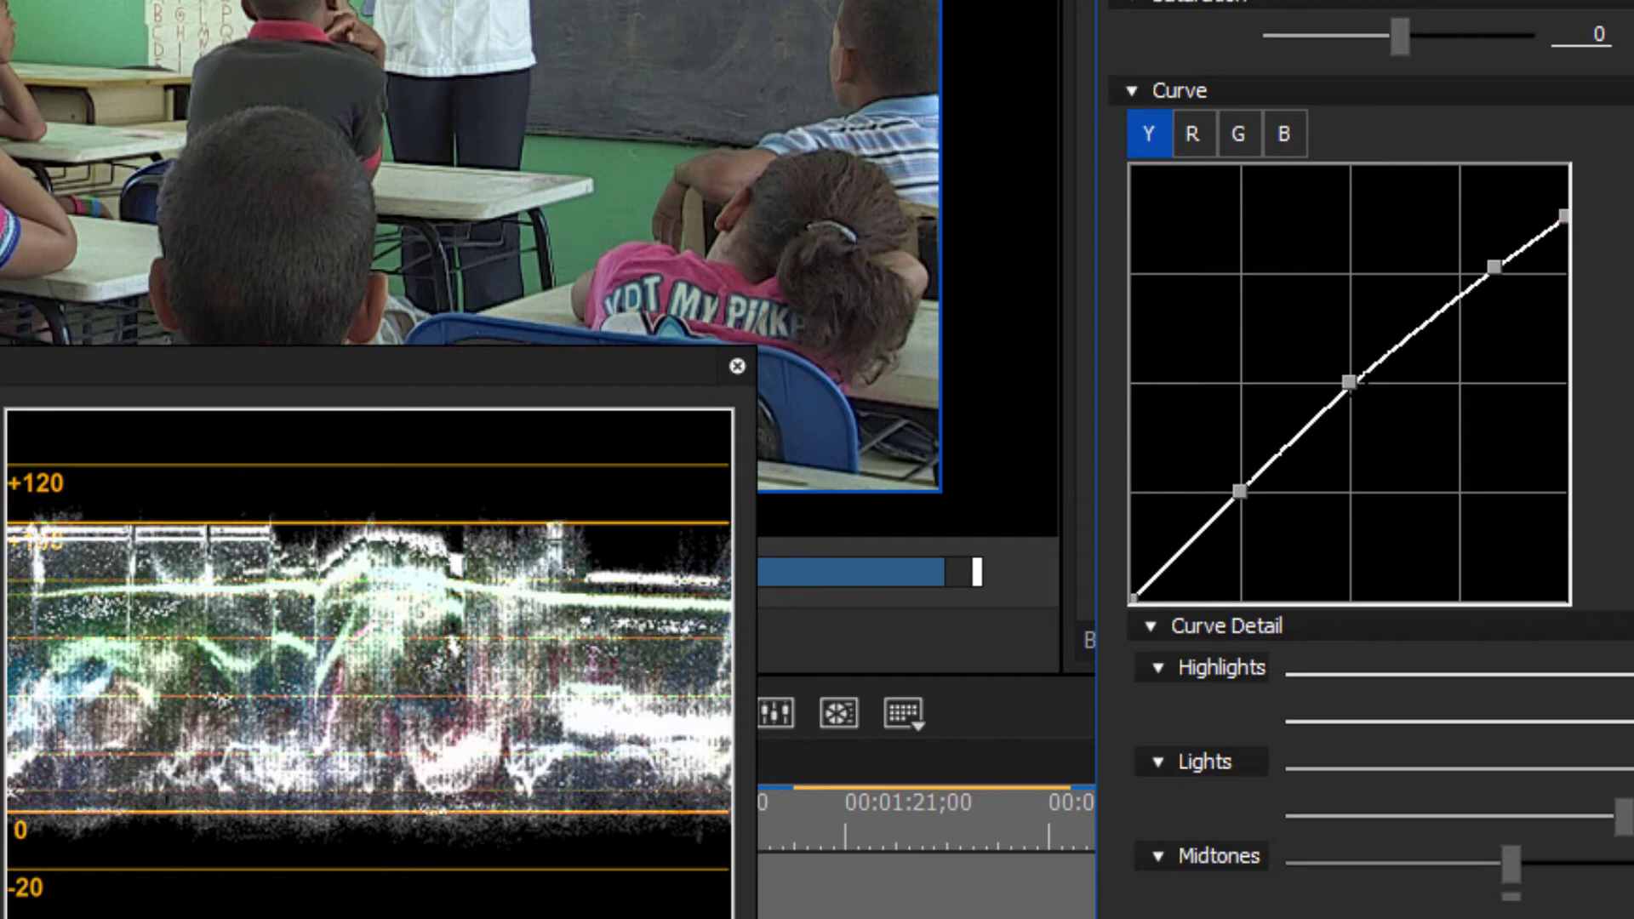
# Add contrast on the Y curve by slightly lowering its midpoint and pulling its shadow point down.
pyautogui.click(1350, 382)
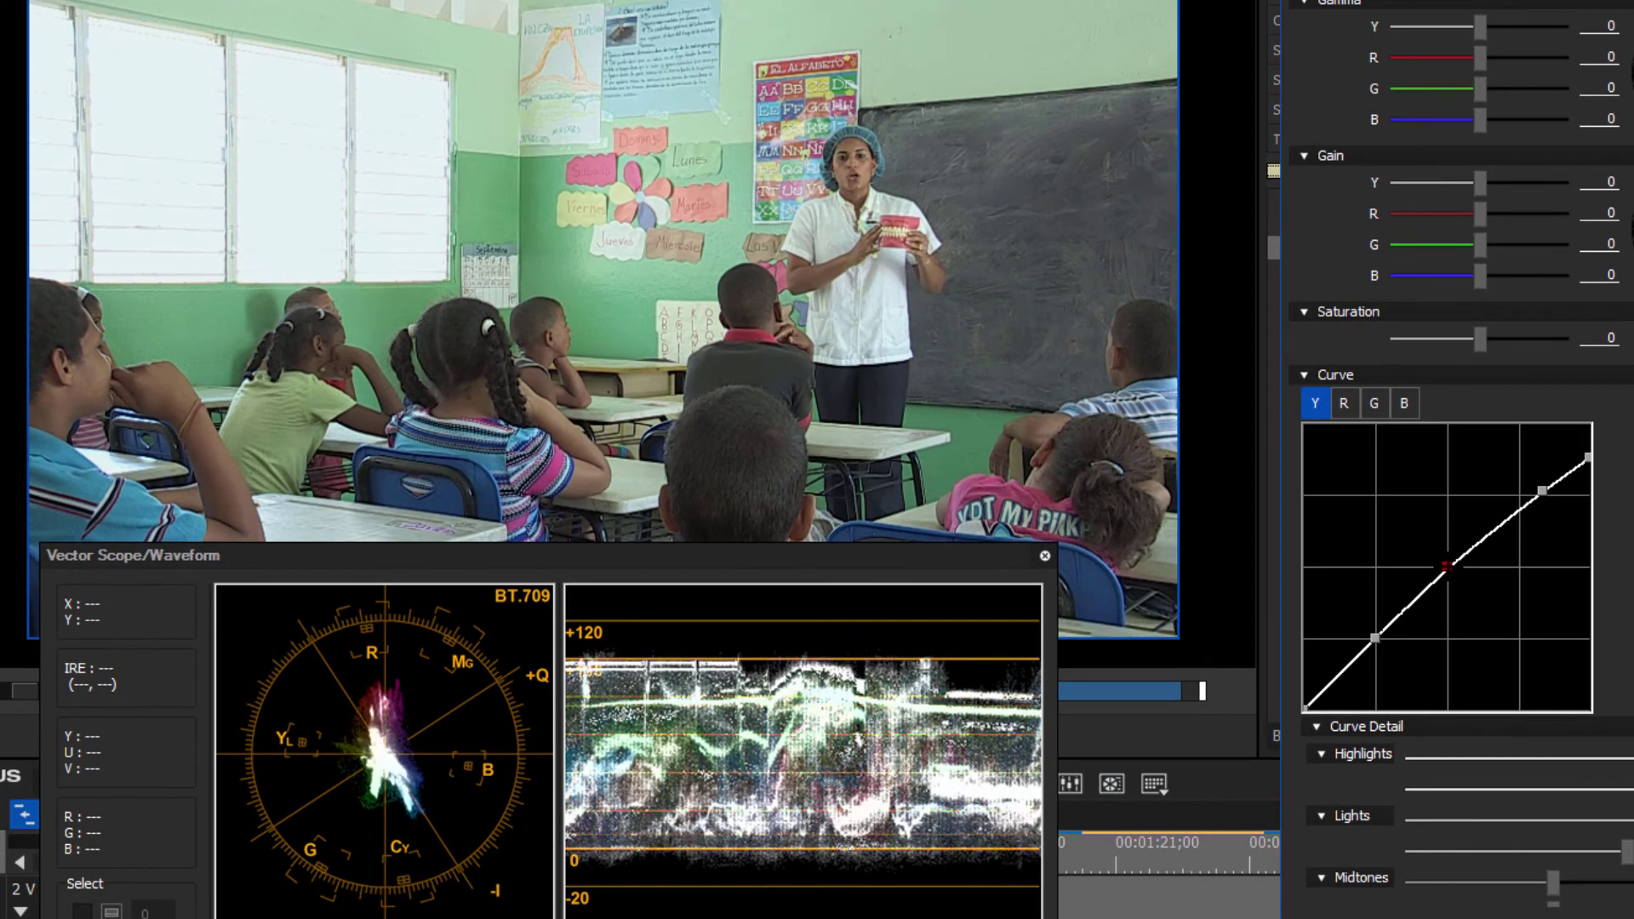
pyautogui.moveTo(1447, 566); pyautogui.dragTo(1453, 579)
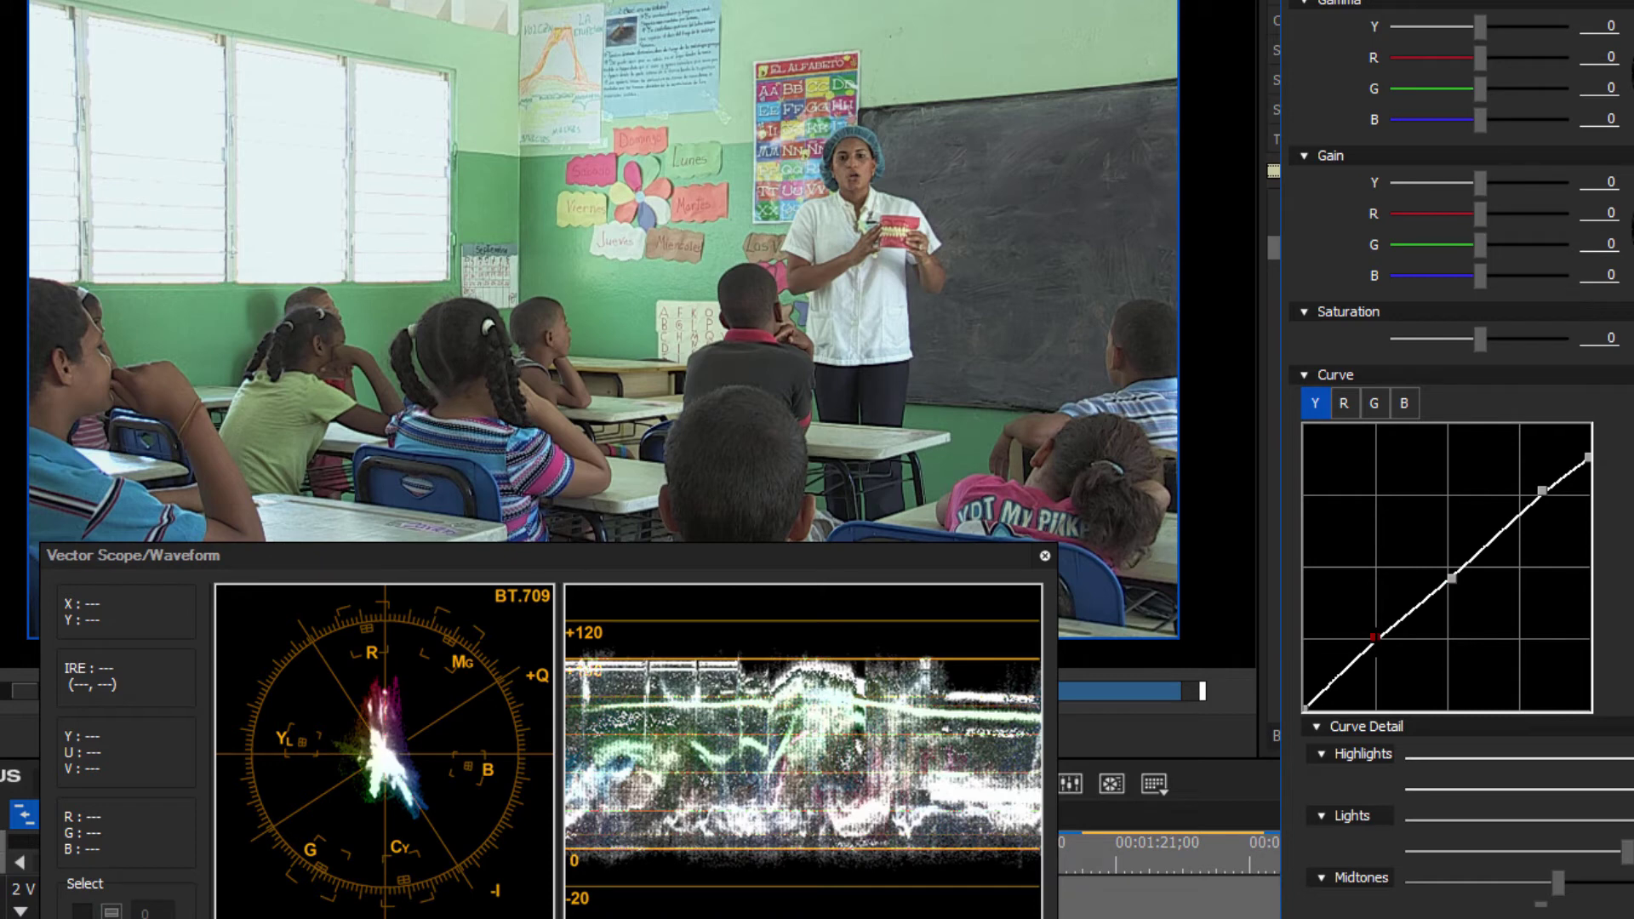
pyautogui.moveTo(1373, 636); pyautogui.dragTo(1366, 658)
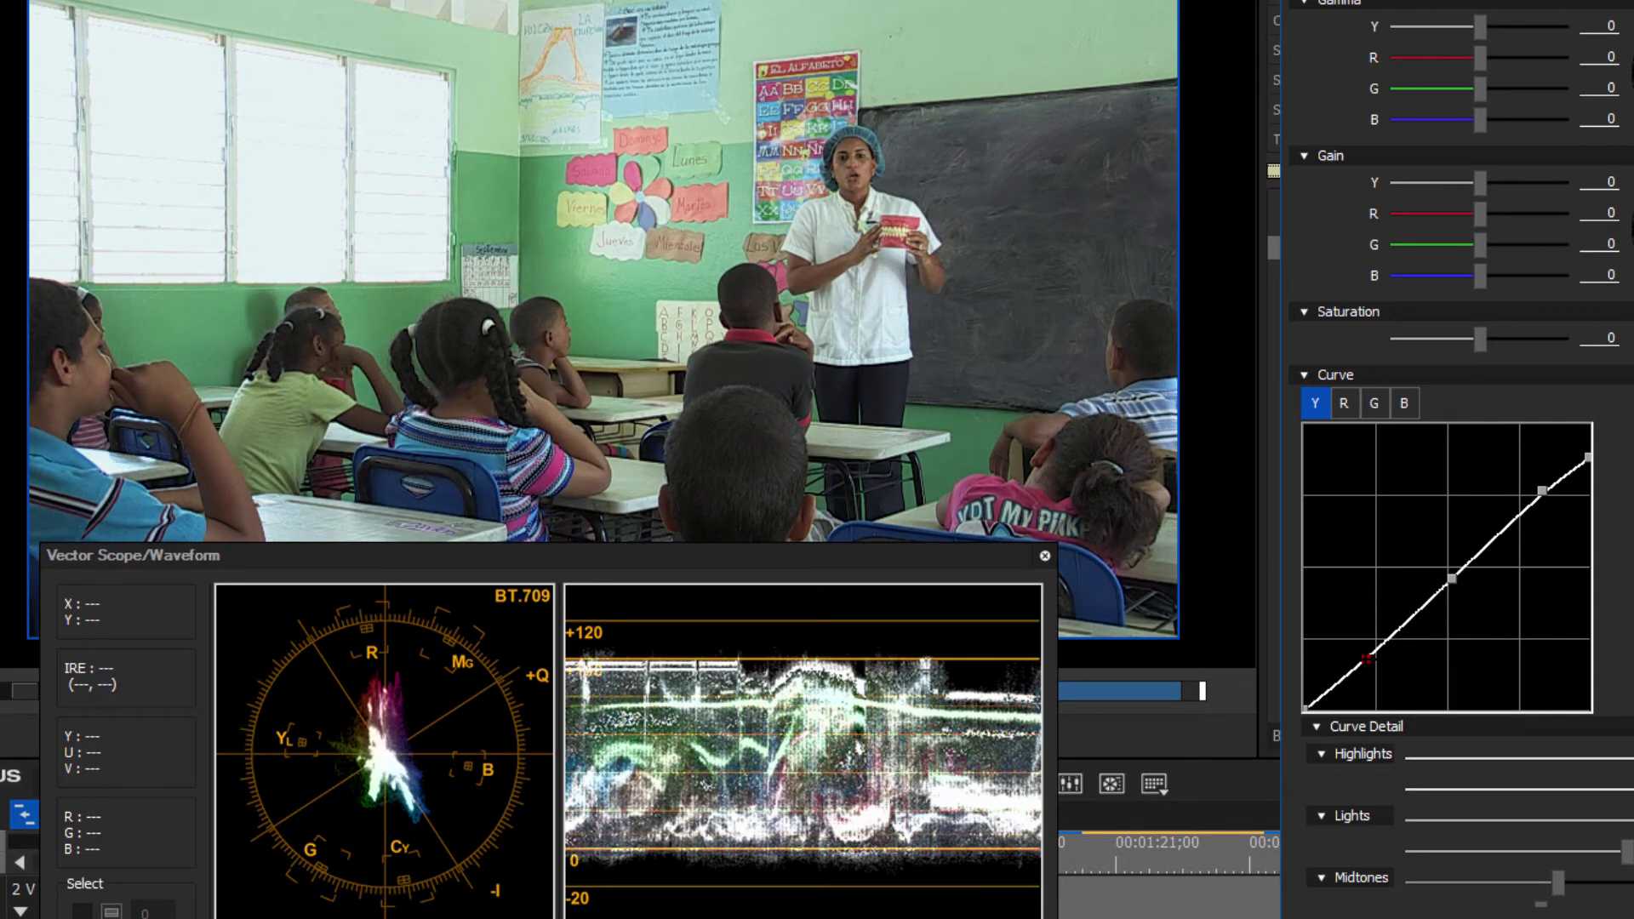
pyautogui.moveTo(1366, 658); pyautogui.dragTo(1367, 663)
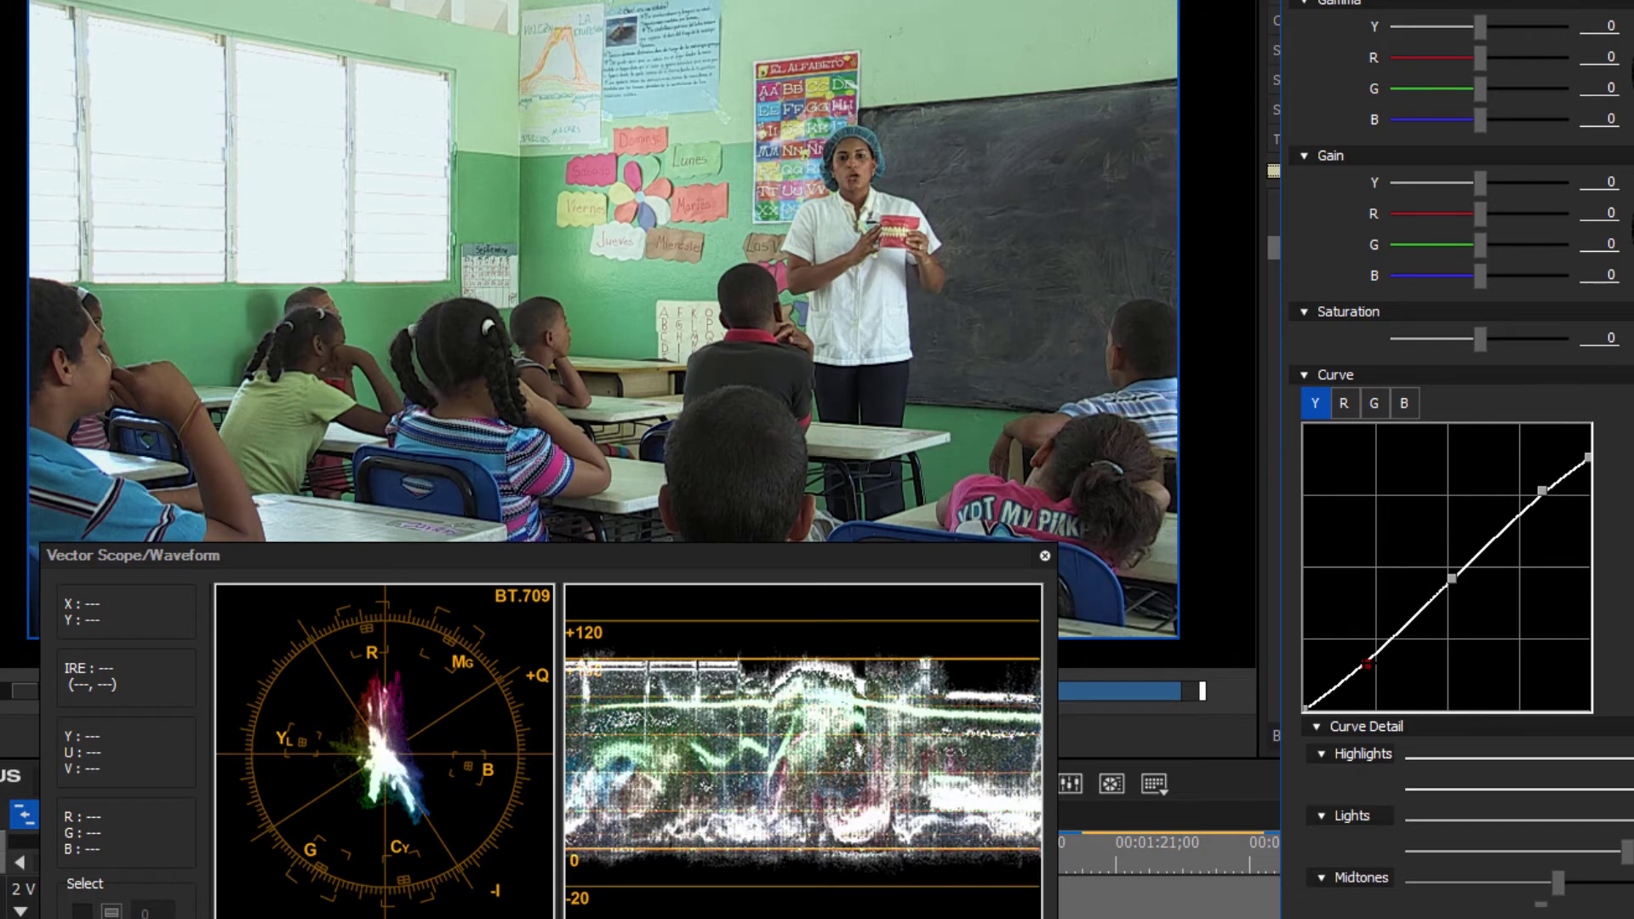
pyautogui.moveTo(1452, 570); pyautogui.dragTo(1451, 575)
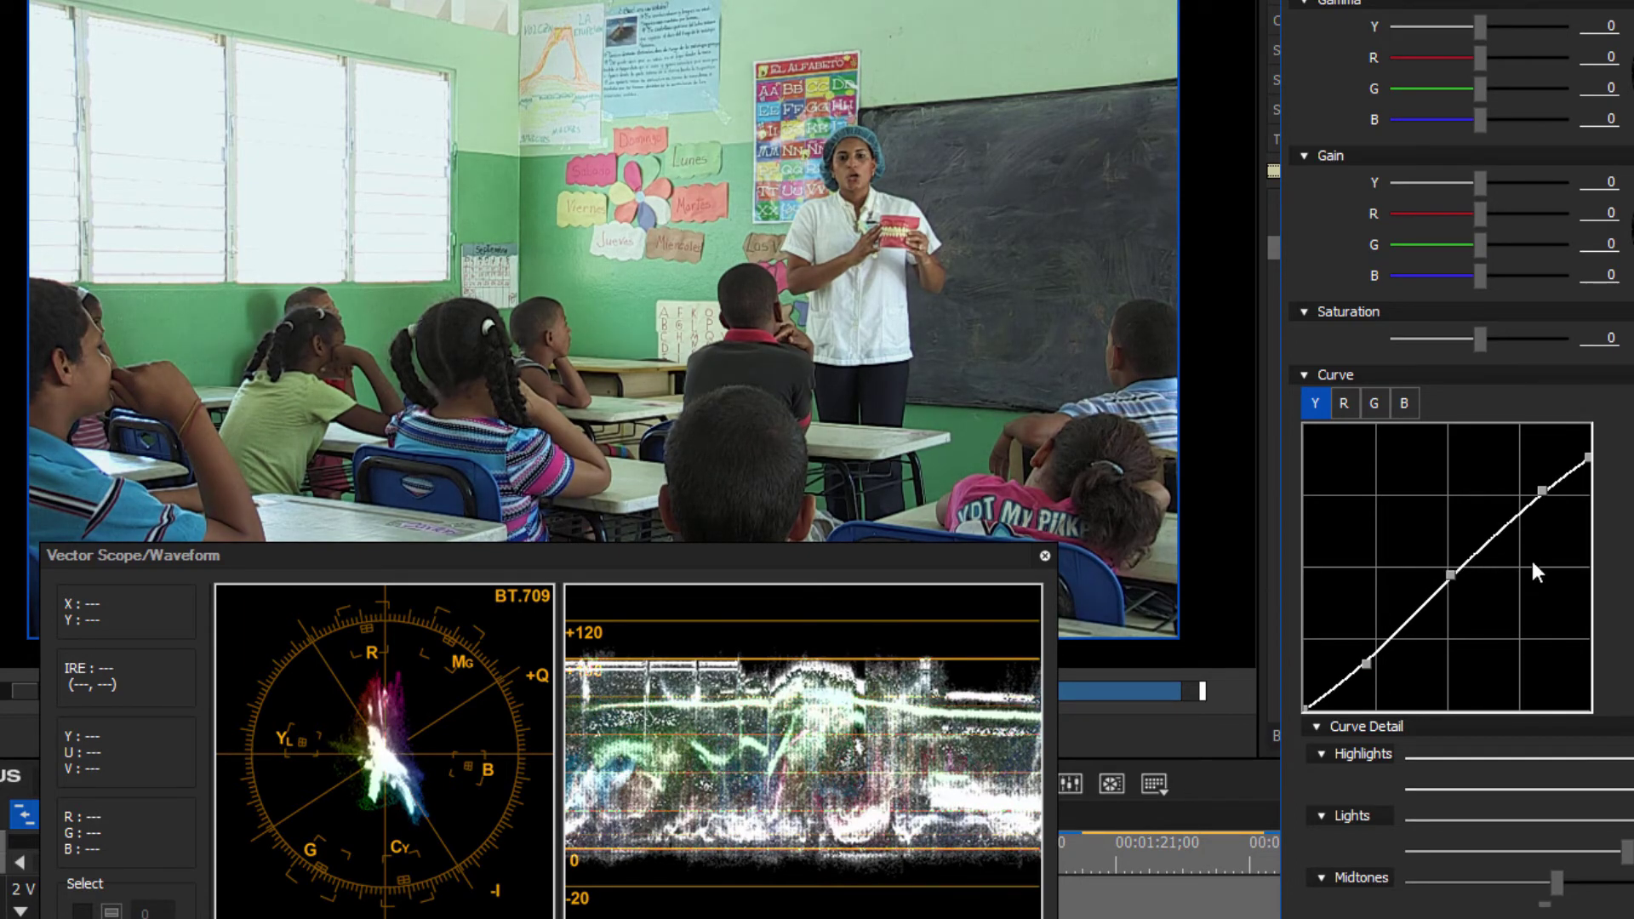
# Reduce green on the G curve by slightly lowering its midpoint, shadow point and highlight point.
pyautogui.click(1375, 403)
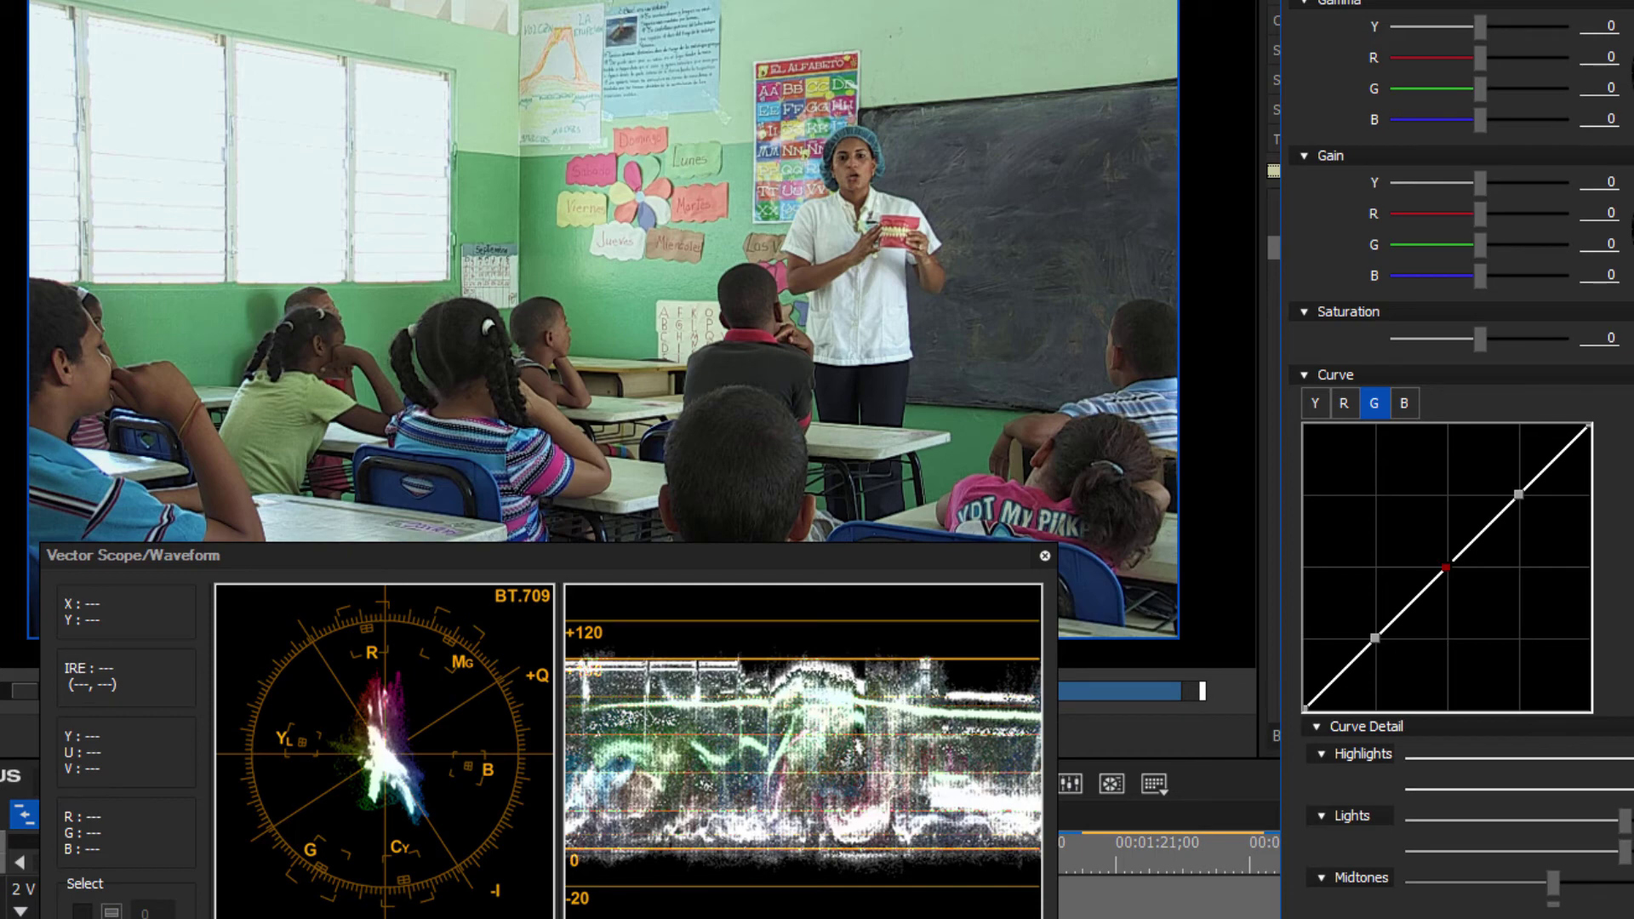
pyautogui.moveTo(1445, 566); pyautogui.dragTo(1455, 571)
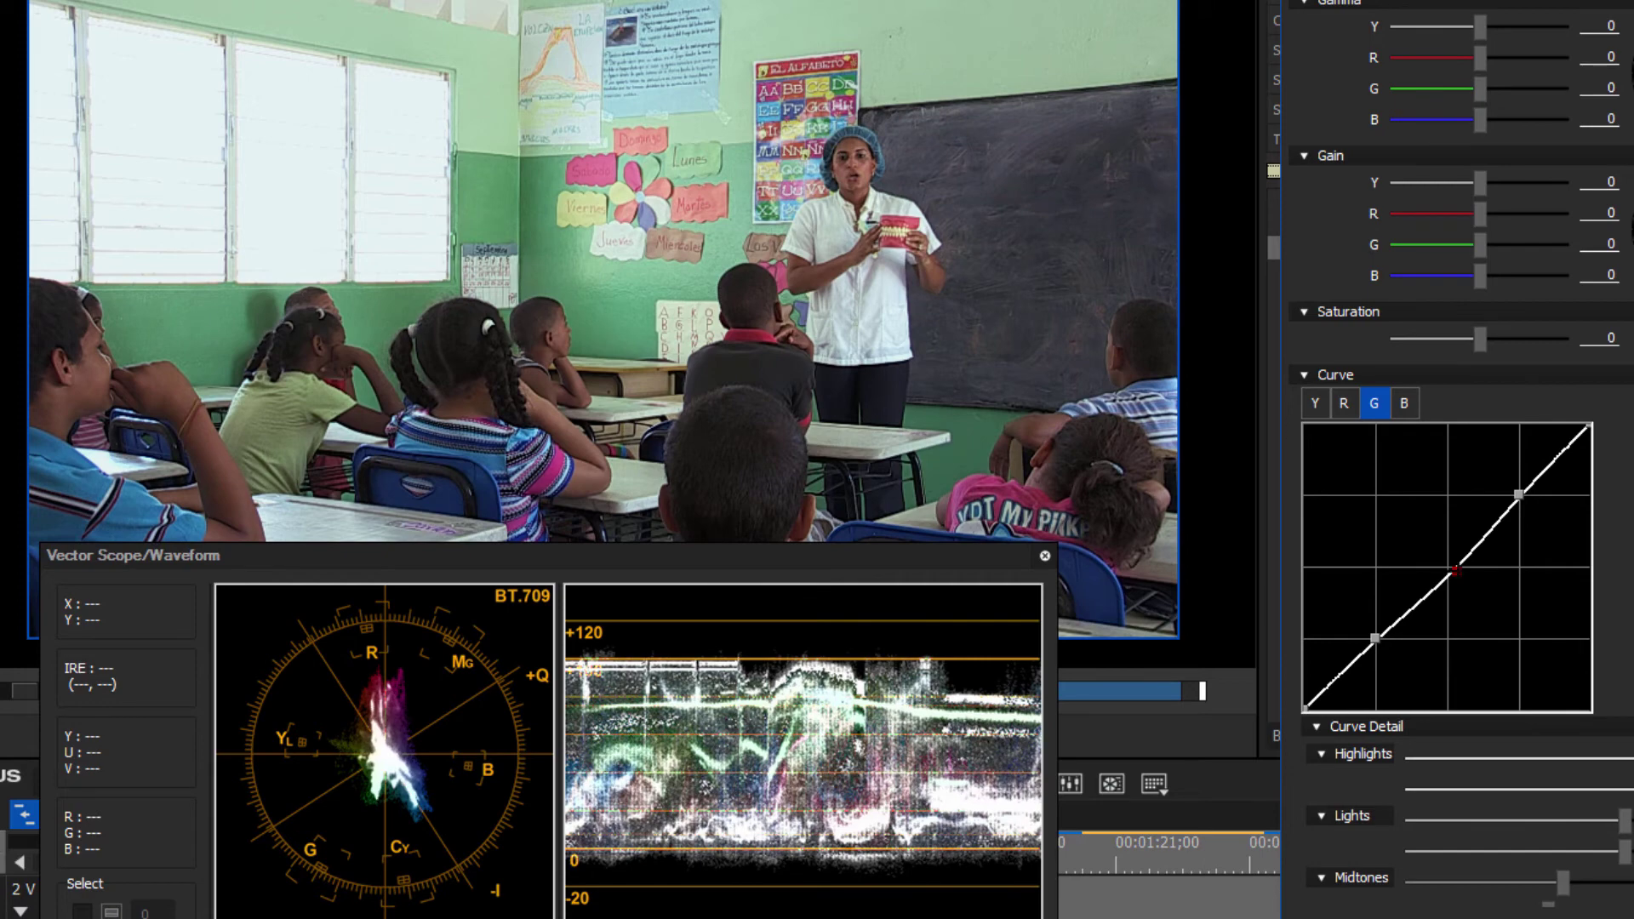
pyautogui.moveTo(1375, 638); pyautogui.dragTo(1375, 641)
pyautogui.moveTo(1519, 494); pyautogui.dragTo(1532, 501)
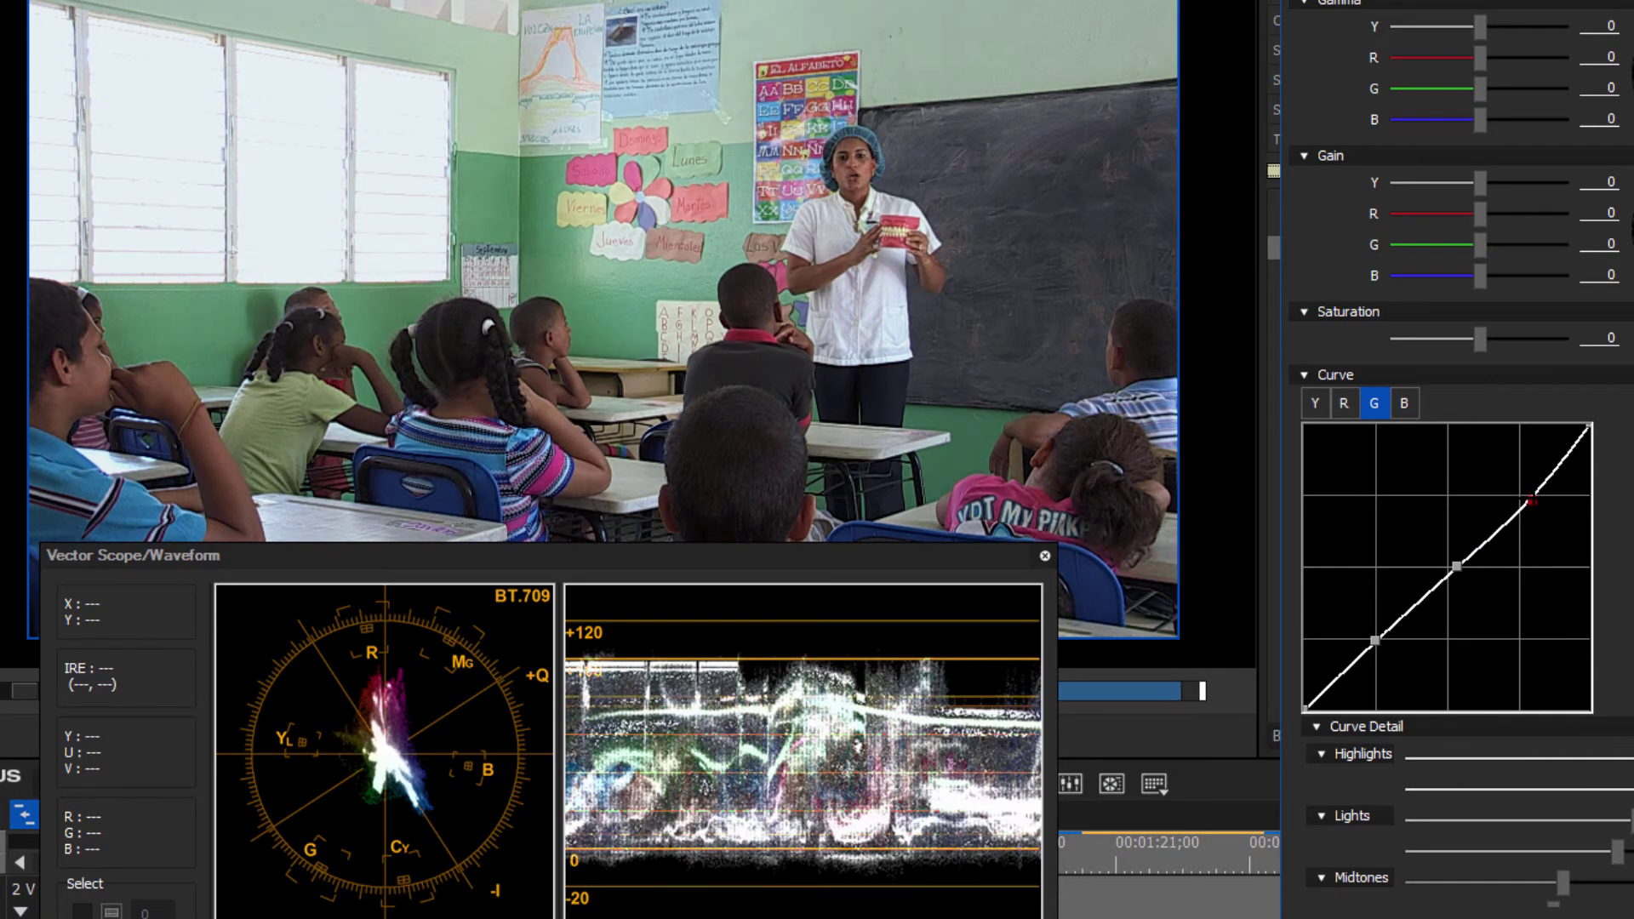
# Set Gamma G to -5, Gain G to -2 and the white balance Temperature to 7.
pyautogui.scroll(5, 1456, 459)
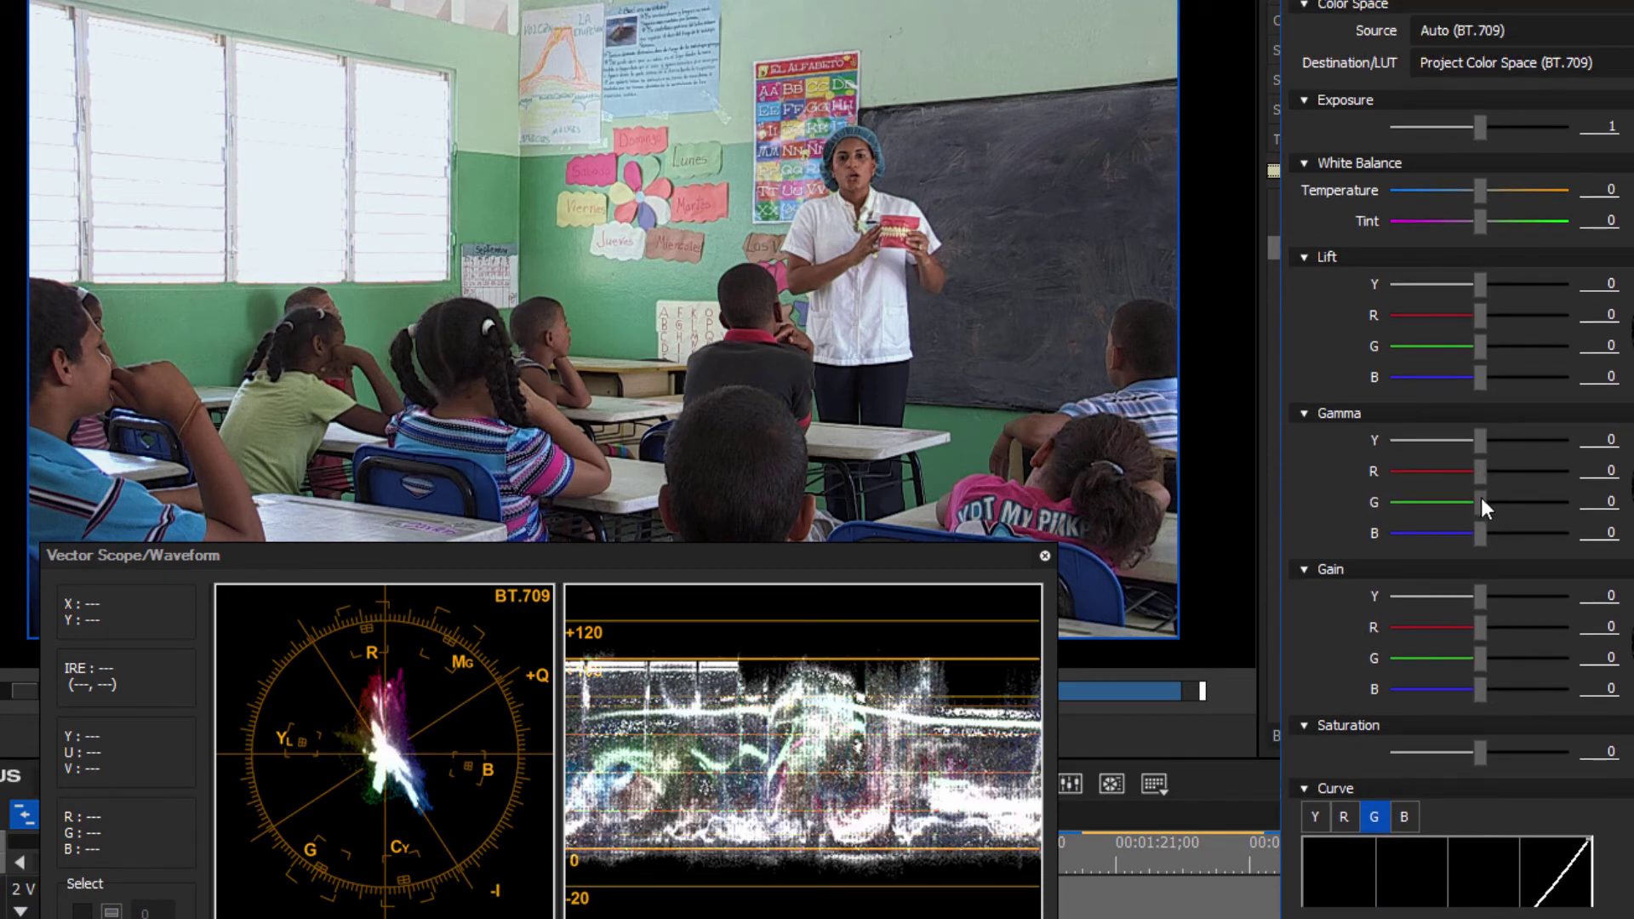
pyautogui.moveTo(1481, 498); pyautogui.dragTo(1478, 506)
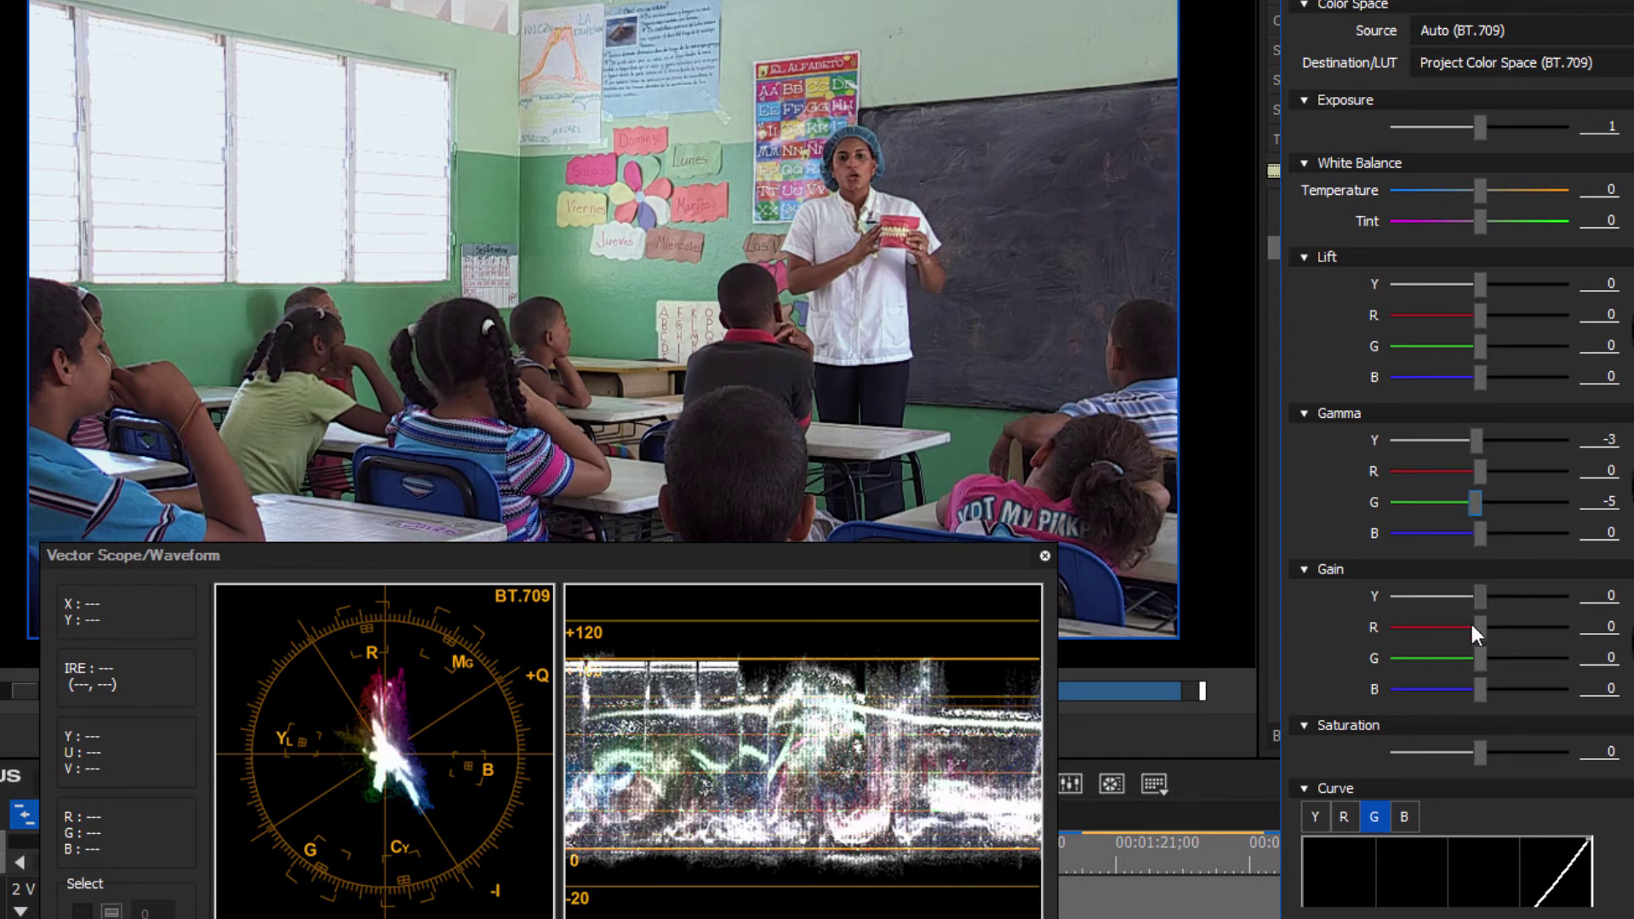
pyautogui.moveTo(1480, 652); pyautogui.dragTo(1477, 655)
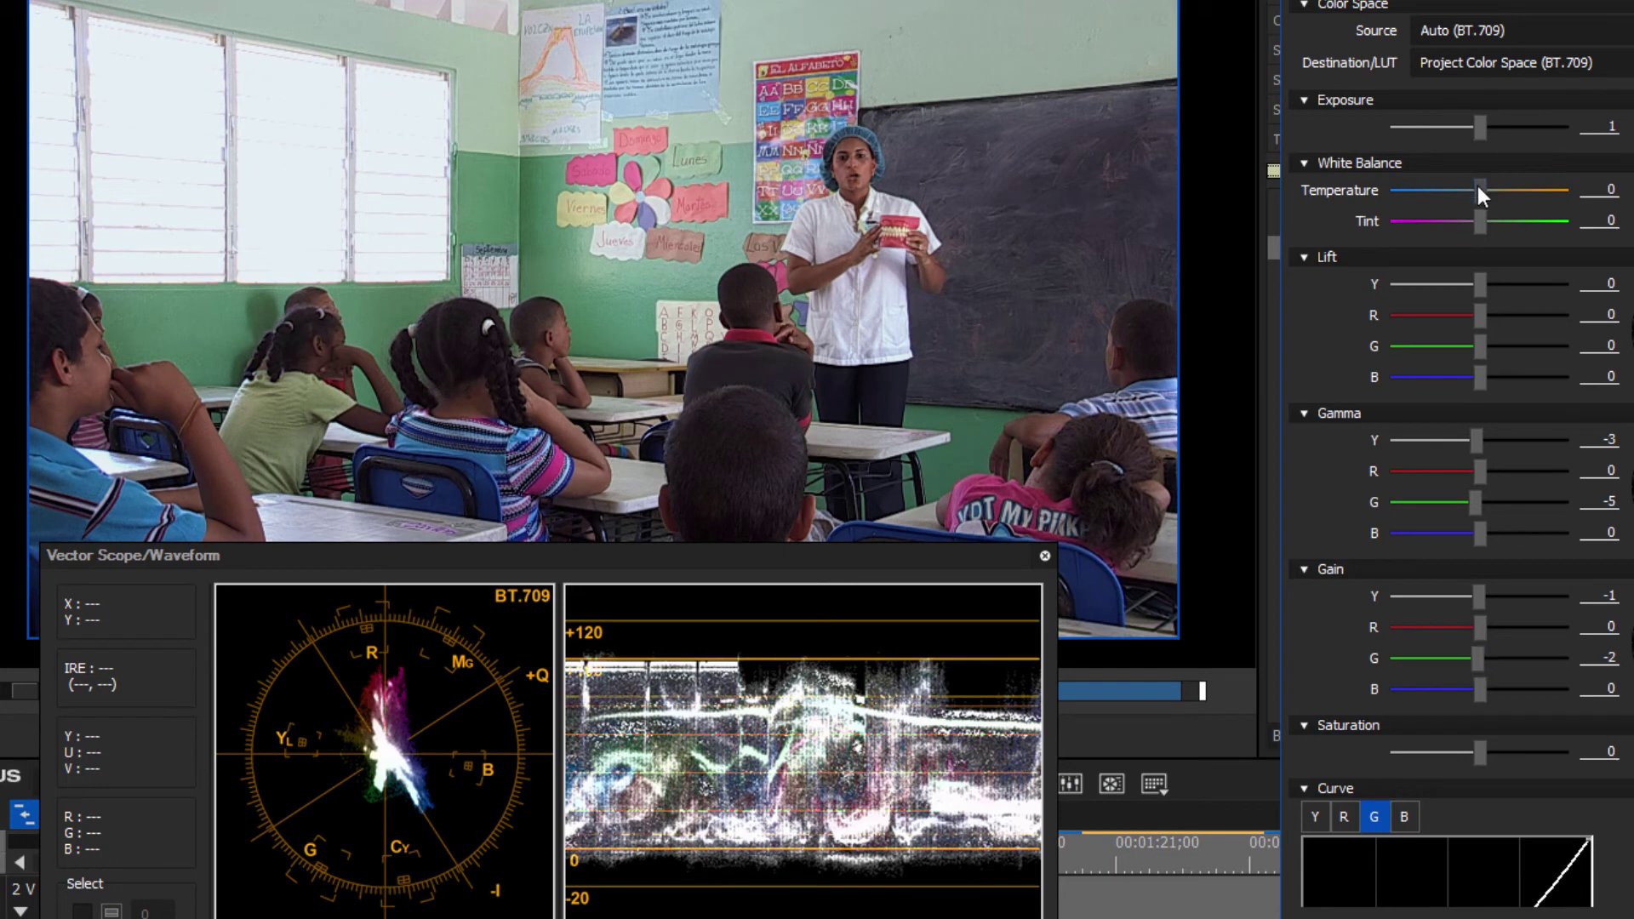
pyautogui.moveTo(1479, 187); pyautogui.dragTo(1483, 192)
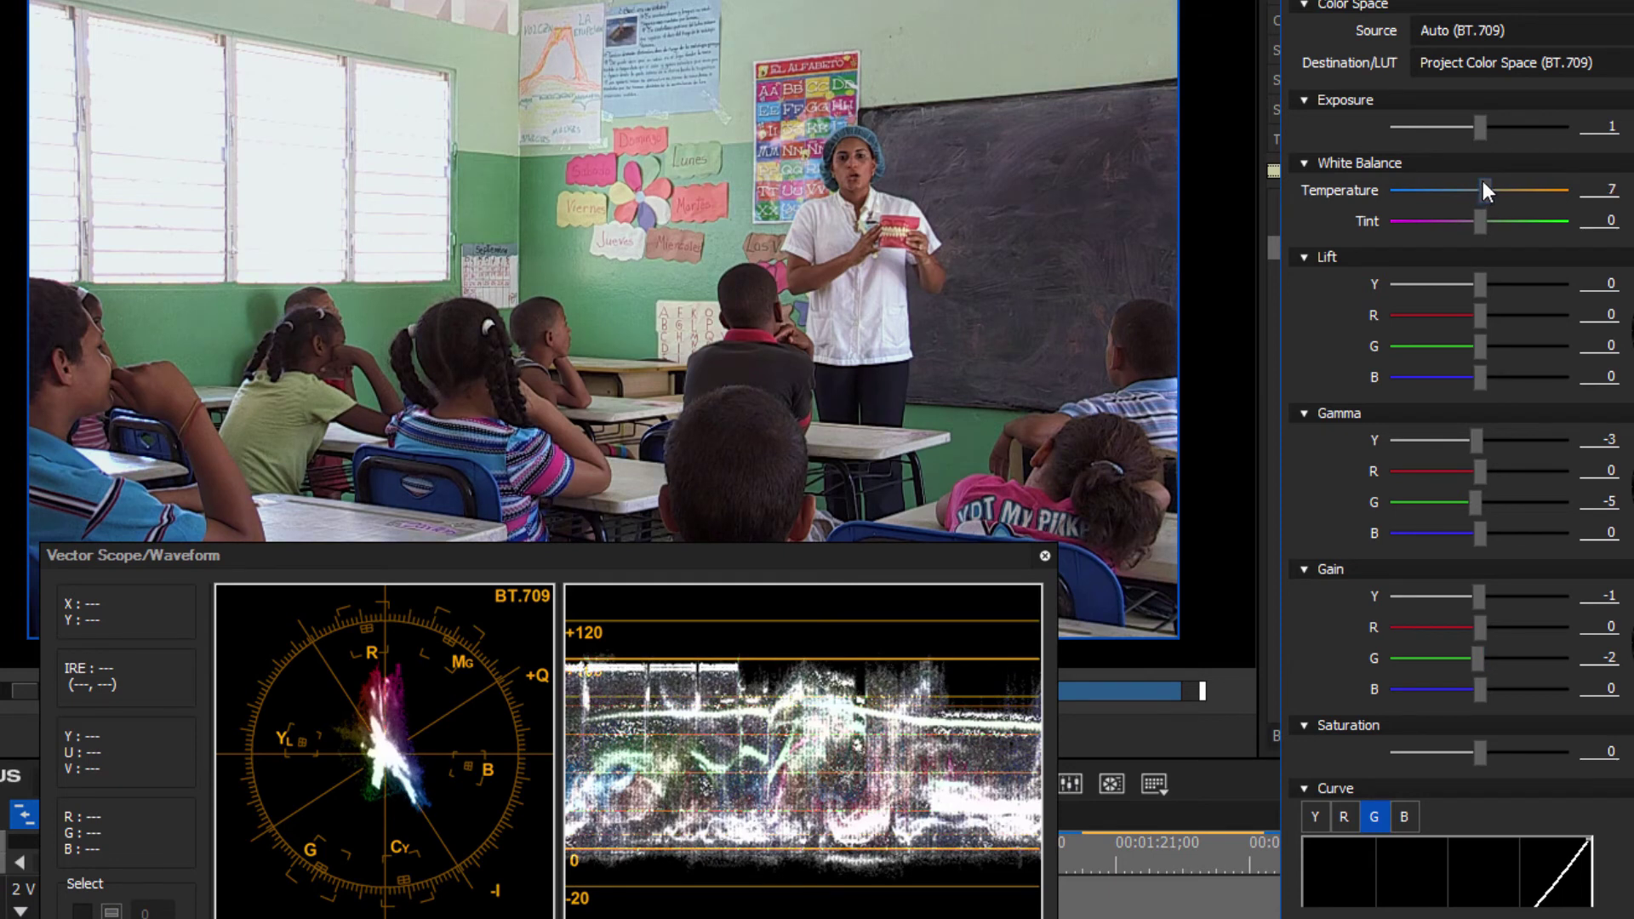
# Toggle the clip's Primary Color Correction off and on to compare the image before and after grading.
pyautogui.scroll(-5, 1483, 182)
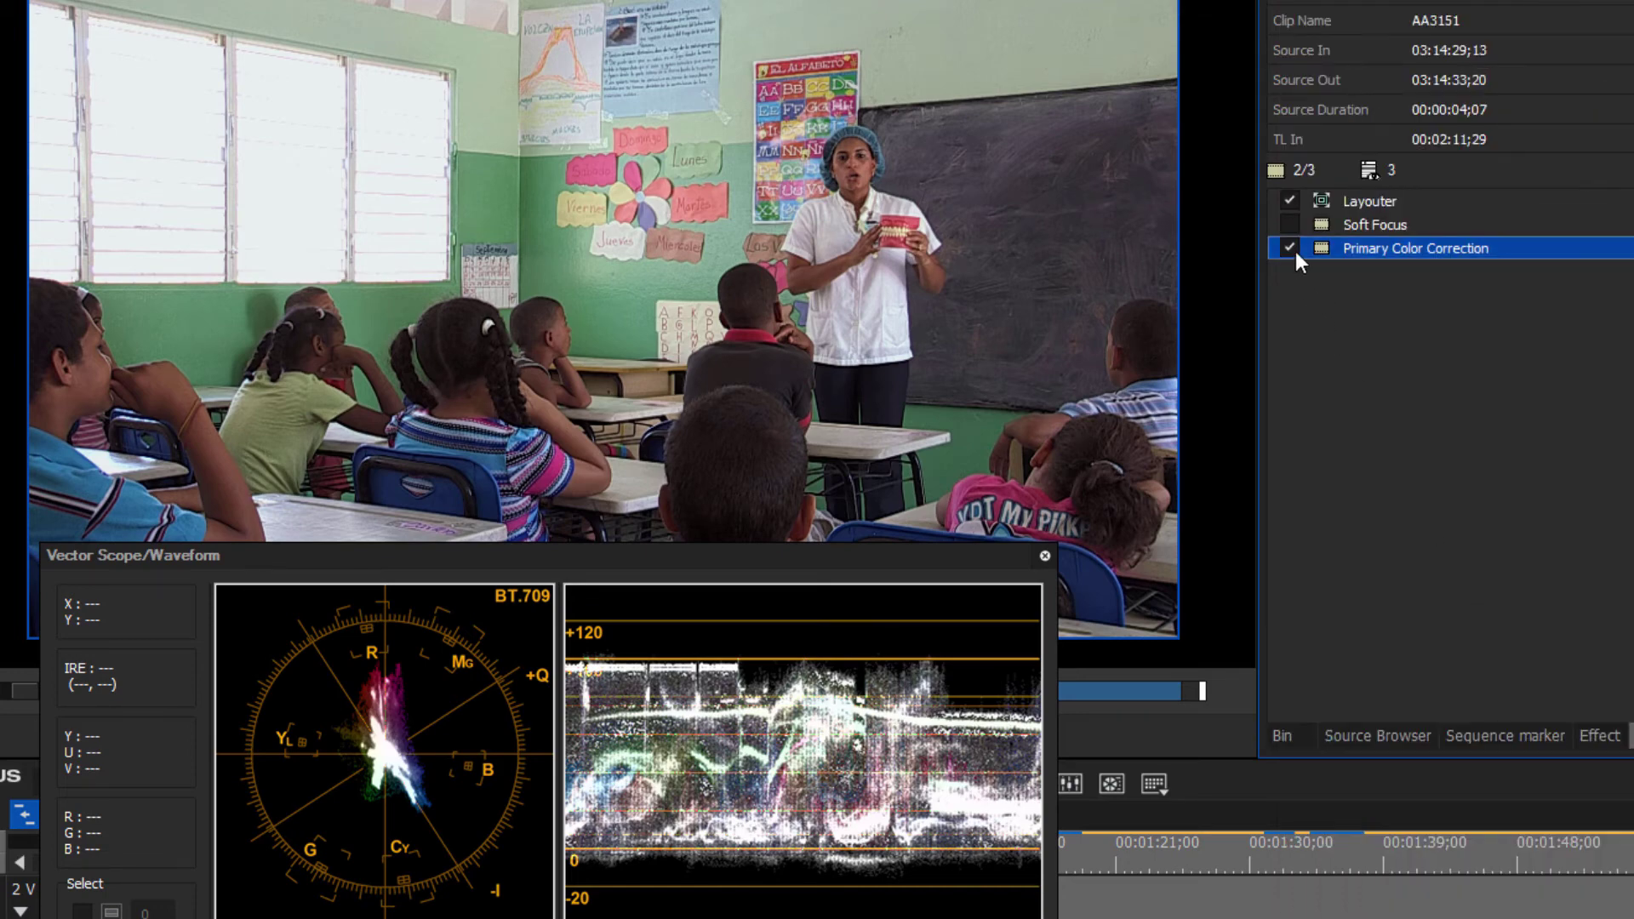
pyautogui.click(1290, 247)
pyautogui.click(1289, 248)
pyautogui.click(1289, 248)
pyautogui.click(1289, 247)
# Reopen Primary Color Correction and slightly raise the midpoint and shadow point of the Y curve.
pyautogui.doubleClick(1369, 247)
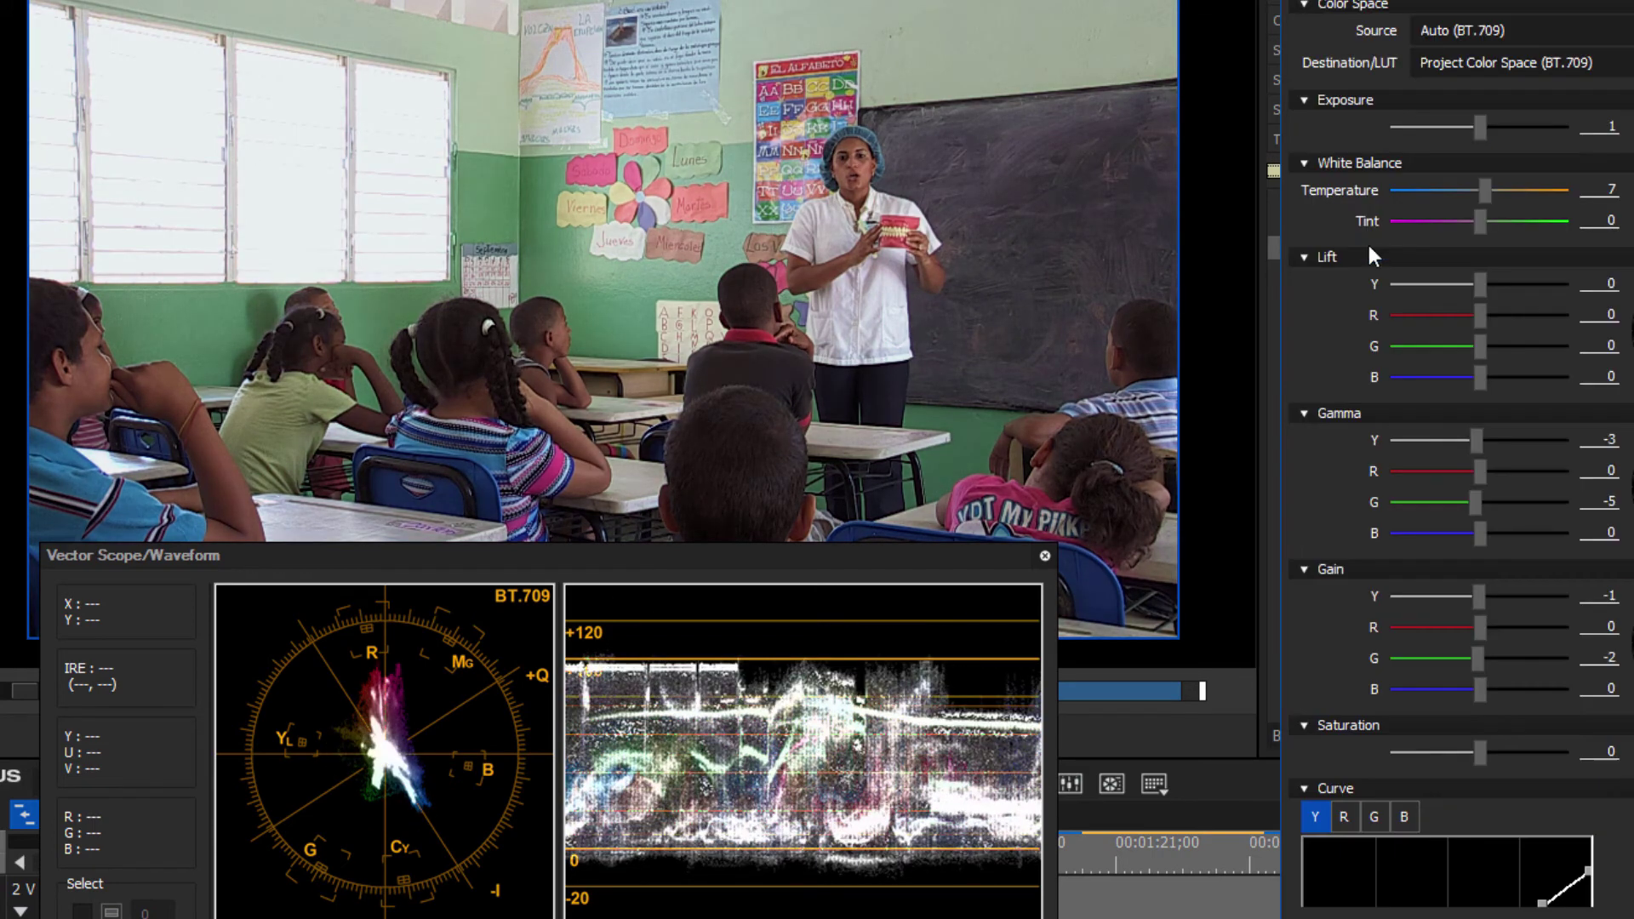
pyautogui.scroll(-5, 1446, 562)
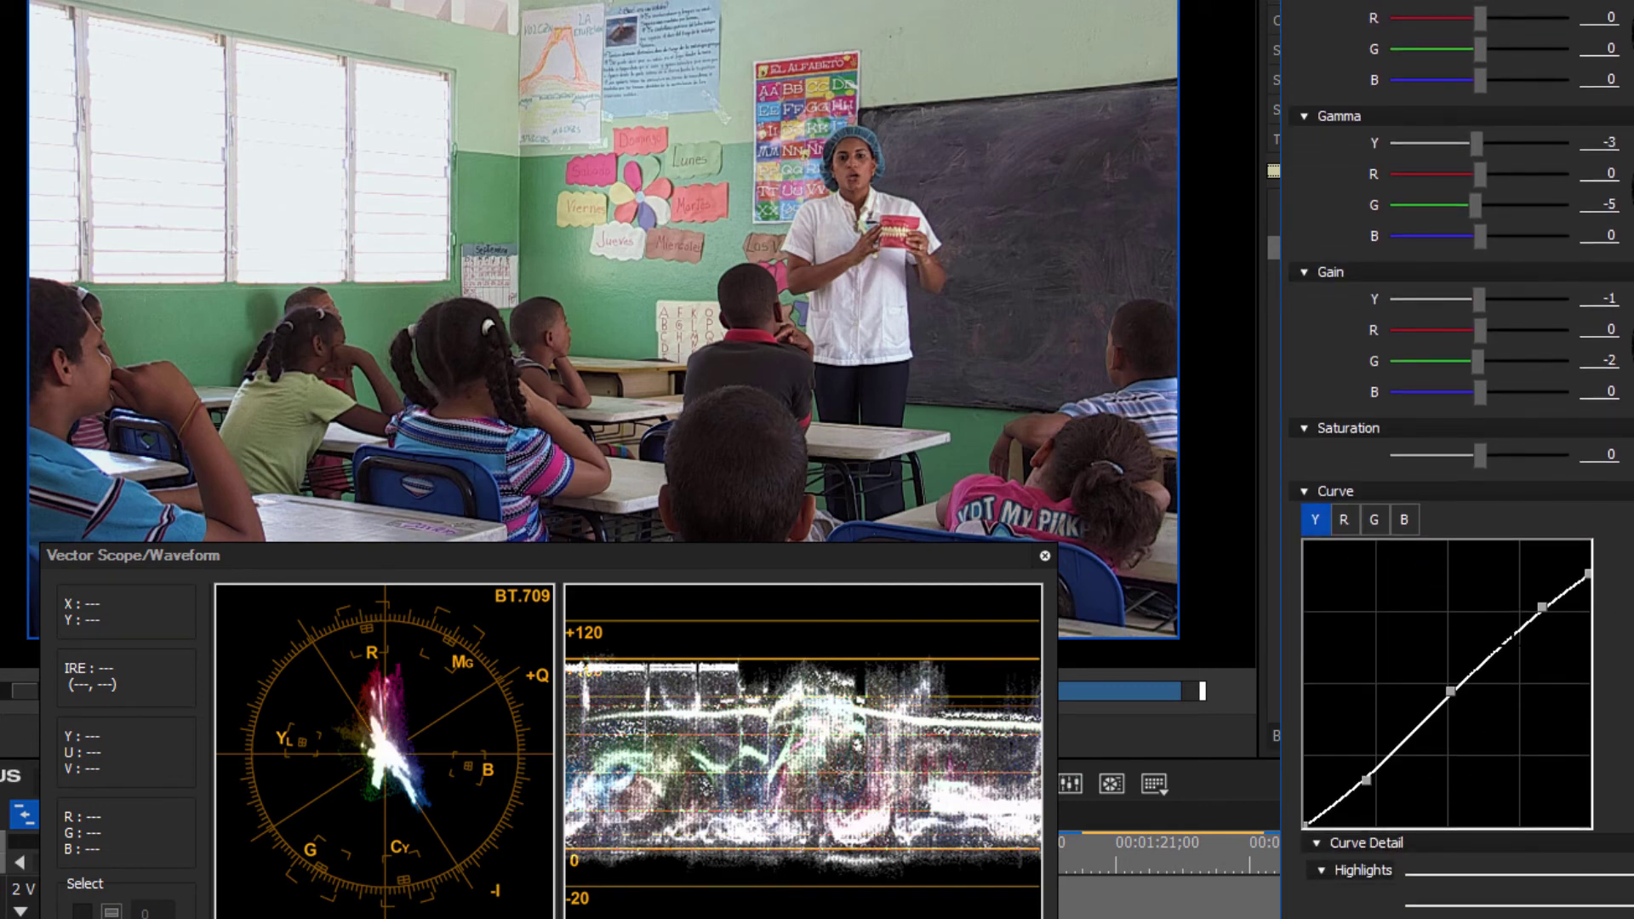
pyautogui.click(1451, 691)
pyautogui.moveTo(1450, 691); pyautogui.dragTo(1445, 685)
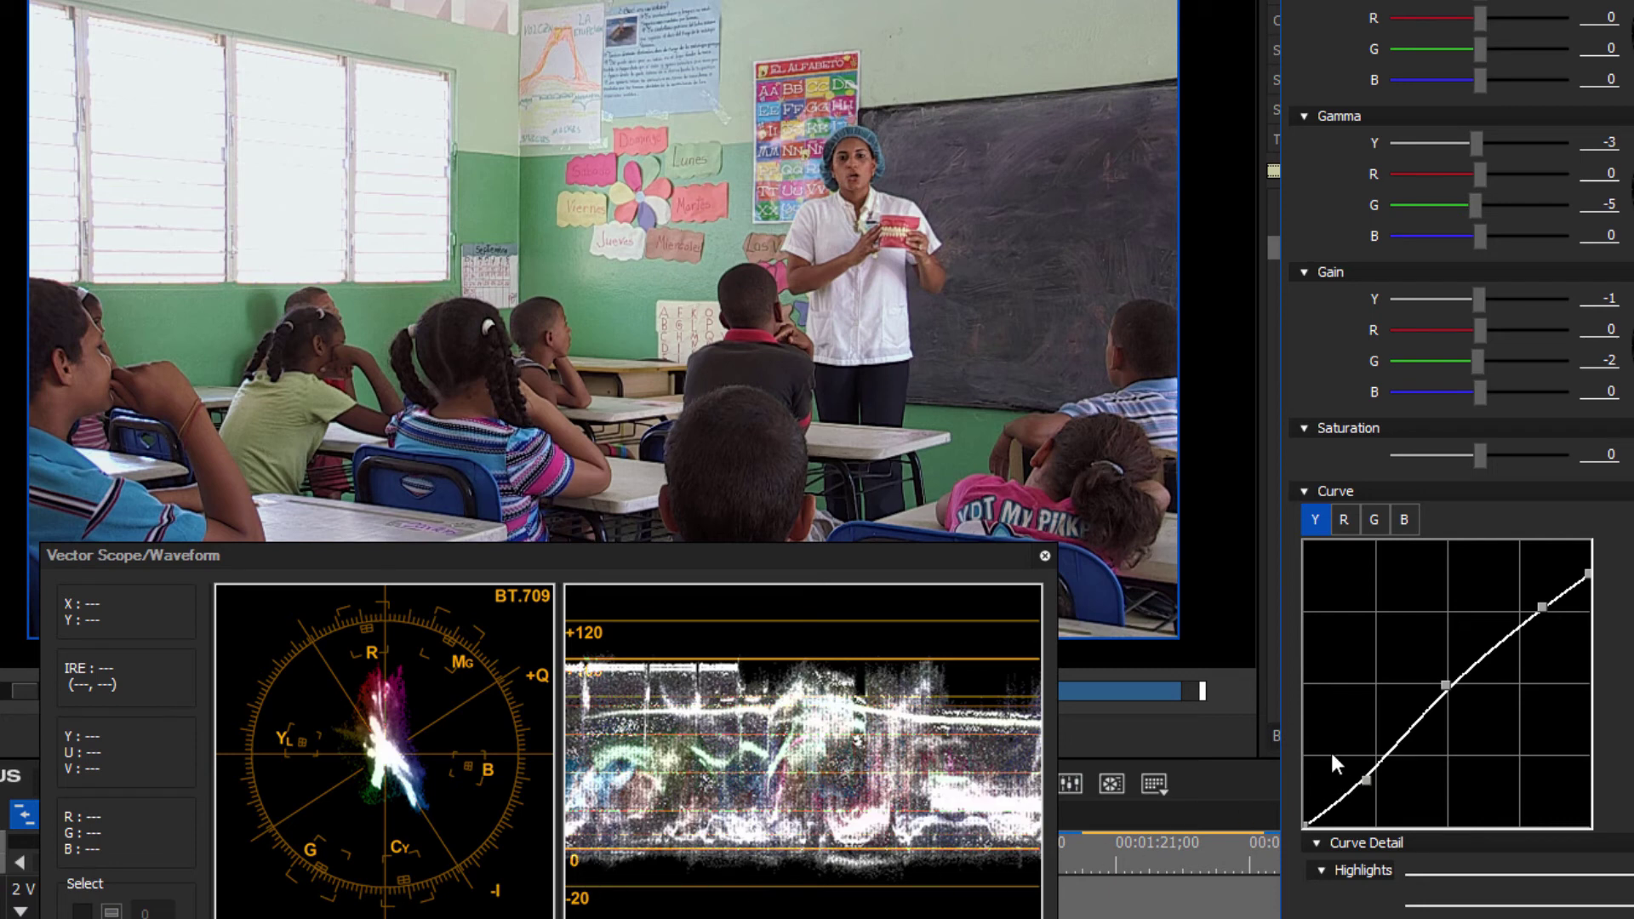
pyautogui.moveTo(1365, 781); pyautogui.dragTo(1367, 774)
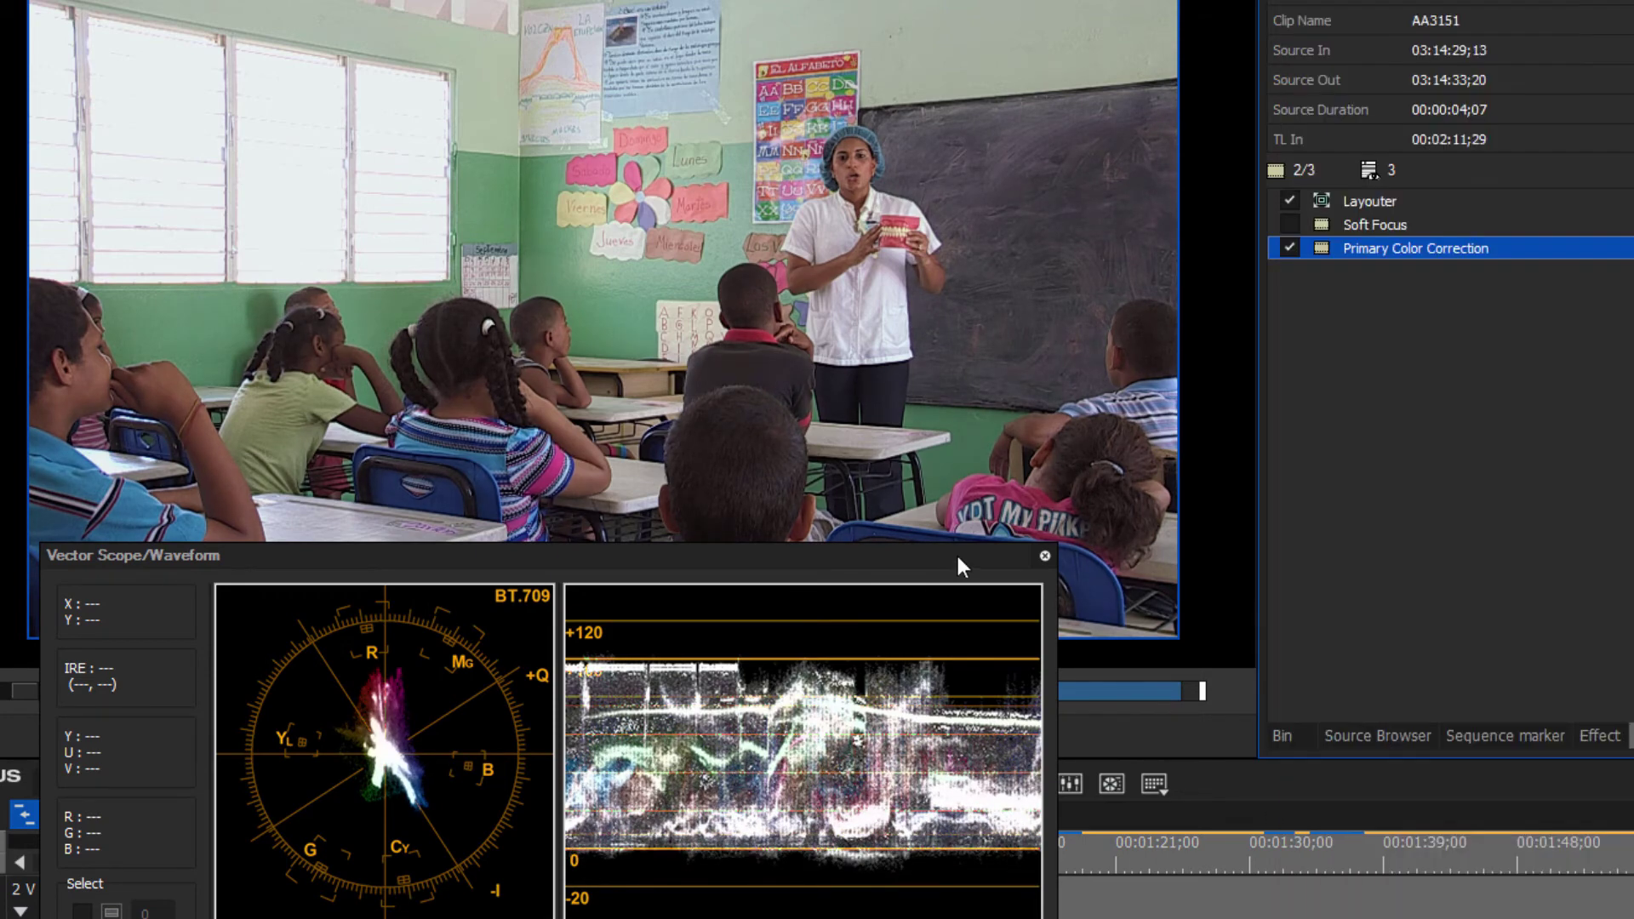
# Close the Vector Scope/Waveform window and move the playhead to 00:00:55;19, over clip WVV005857.
pyautogui.click(1045, 556)
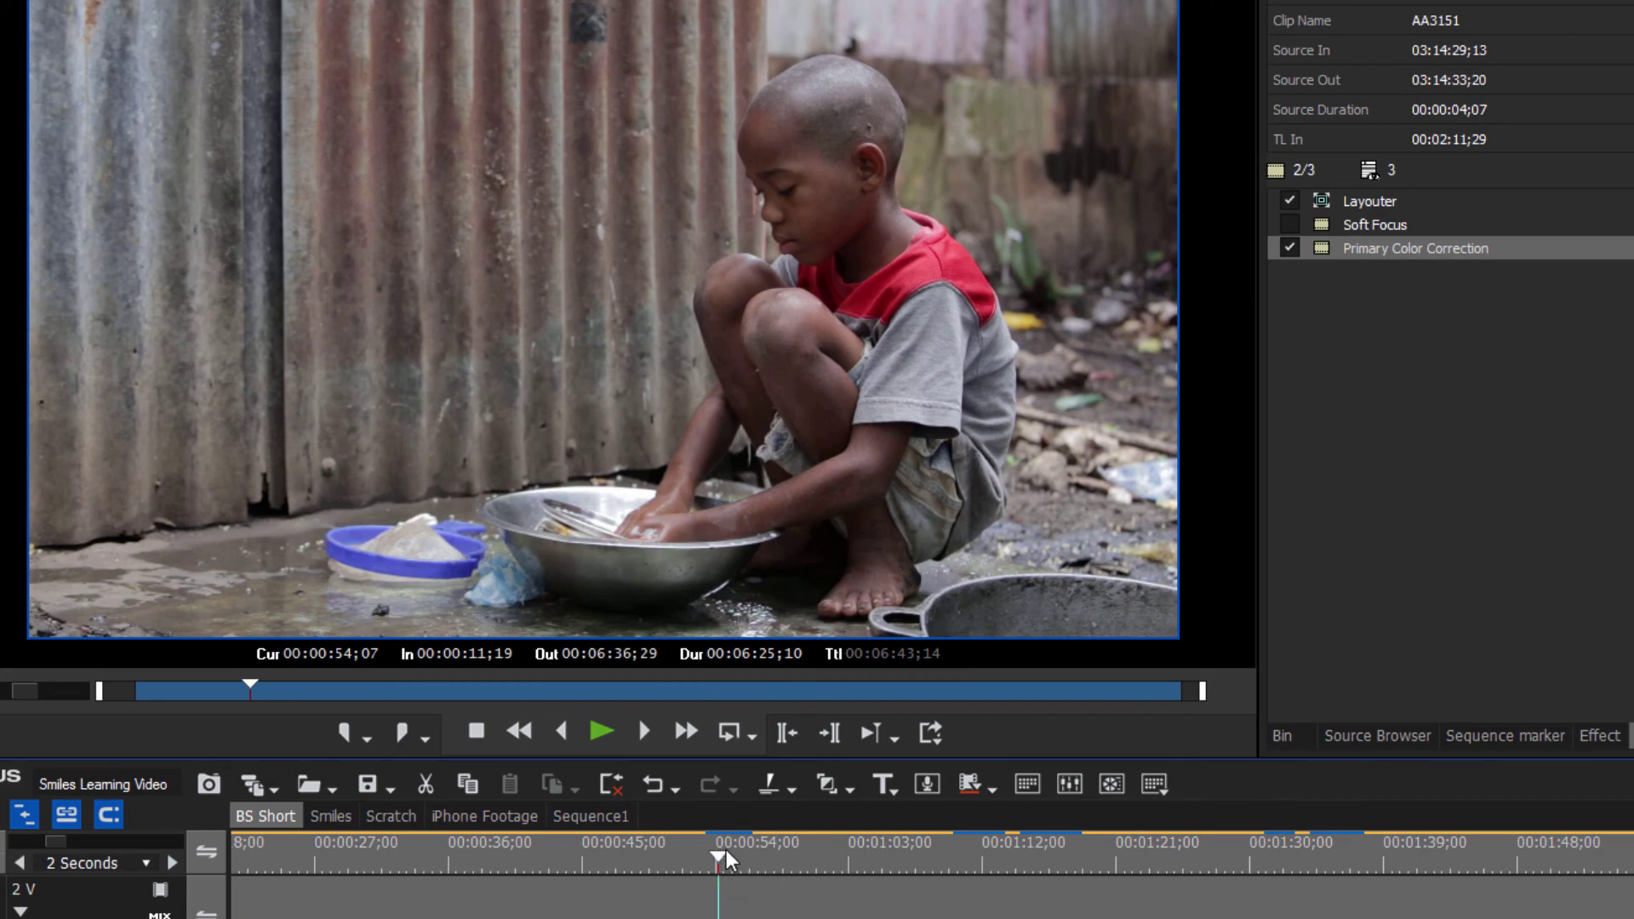
pyautogui.moveTo(727, 850); pyautogui.dragTo(773, 839)
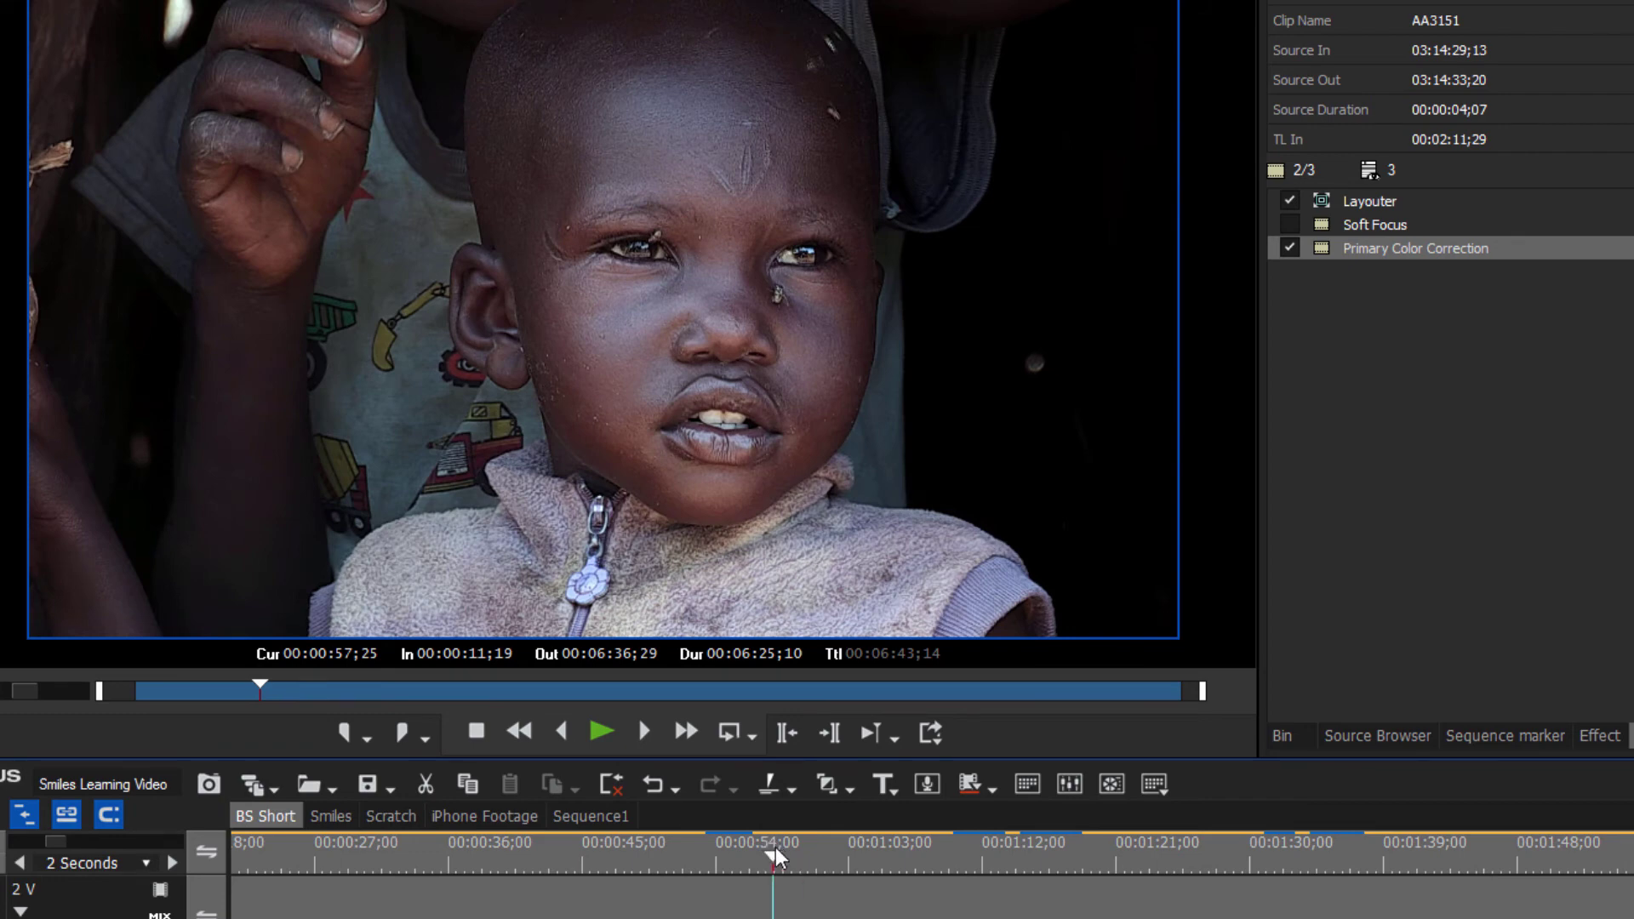
pyautogui.moveTo(774, 857); pyautogui.dragTo(740, 916)
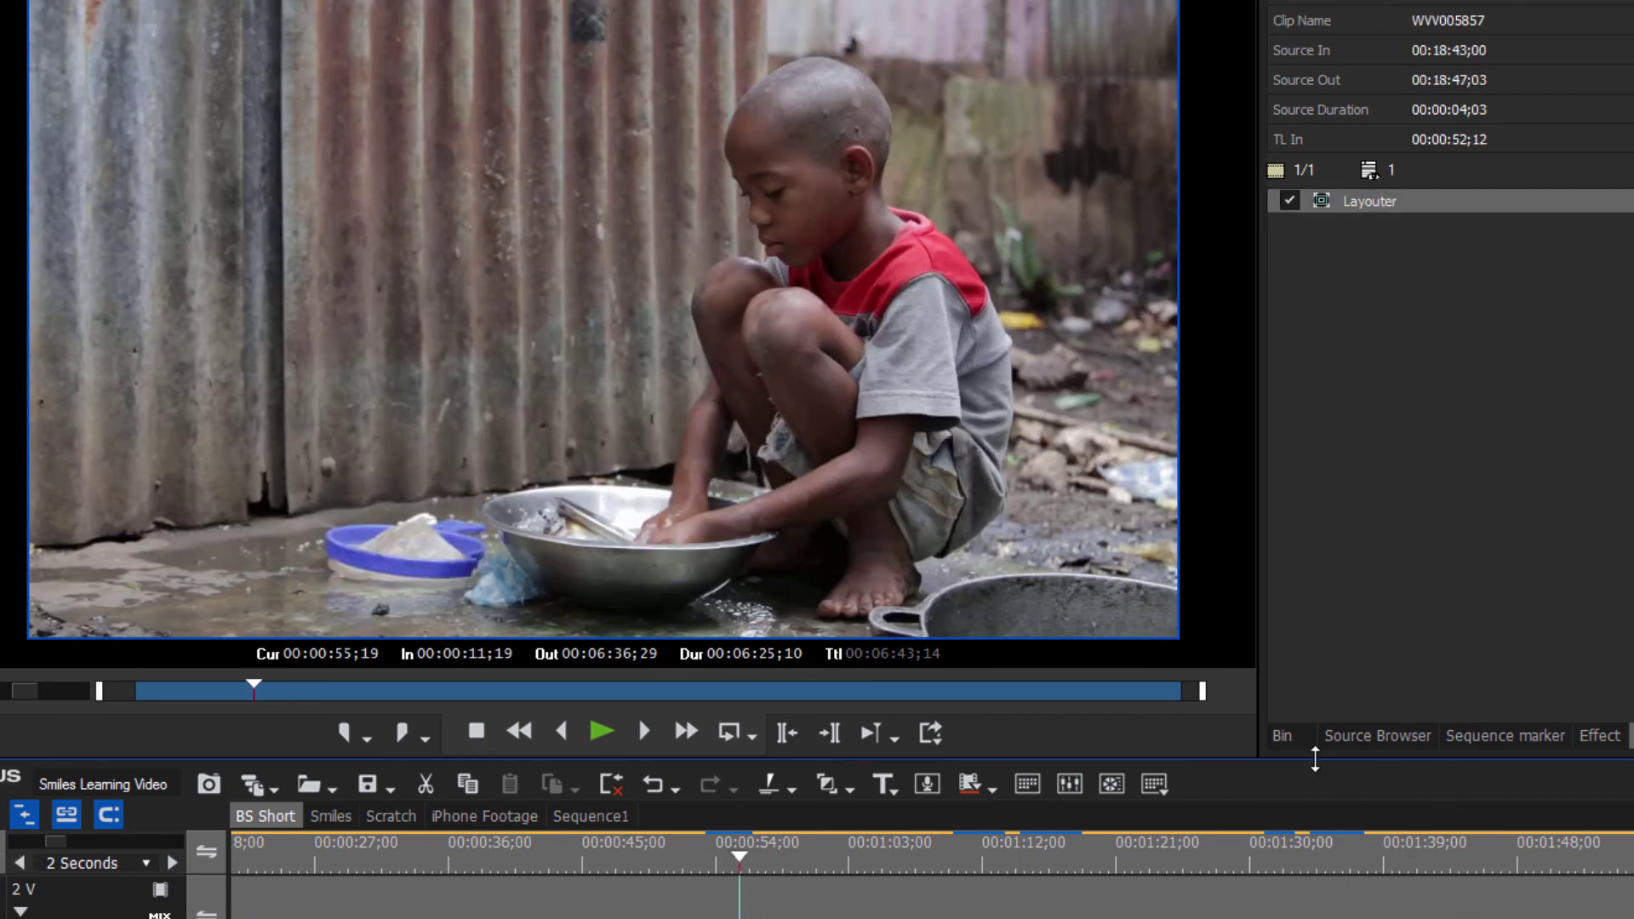
# Apply the Sharpness video filter to clip WVV005857 with Sharp at 25.
pyautogui.click(1590, 737)
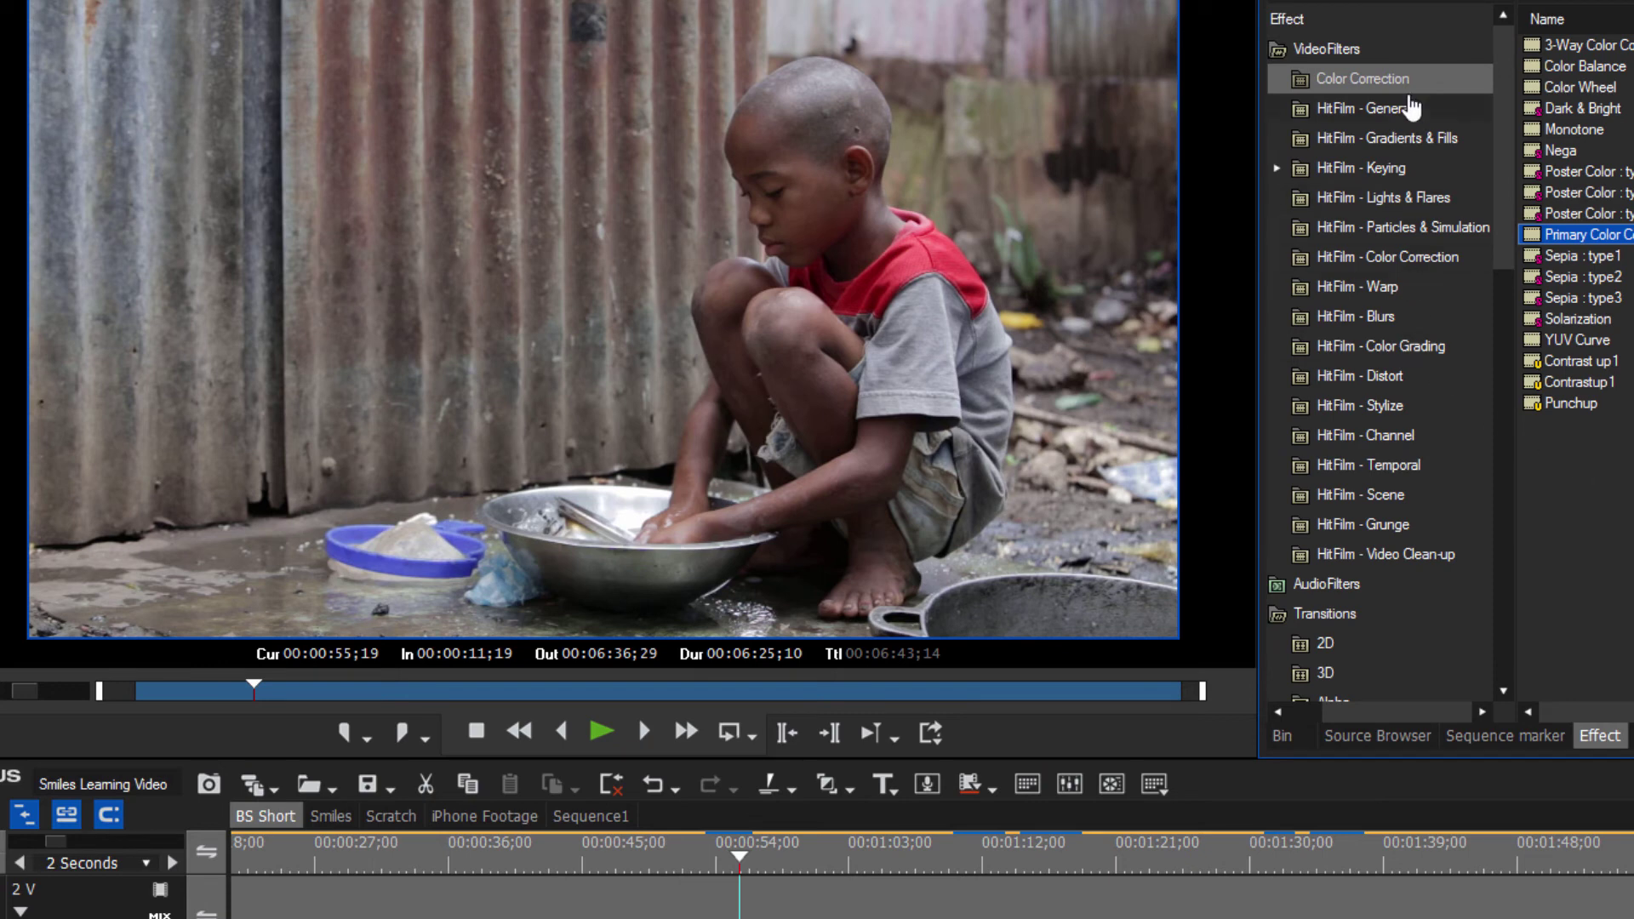
pyautogui.click(1345, 50)
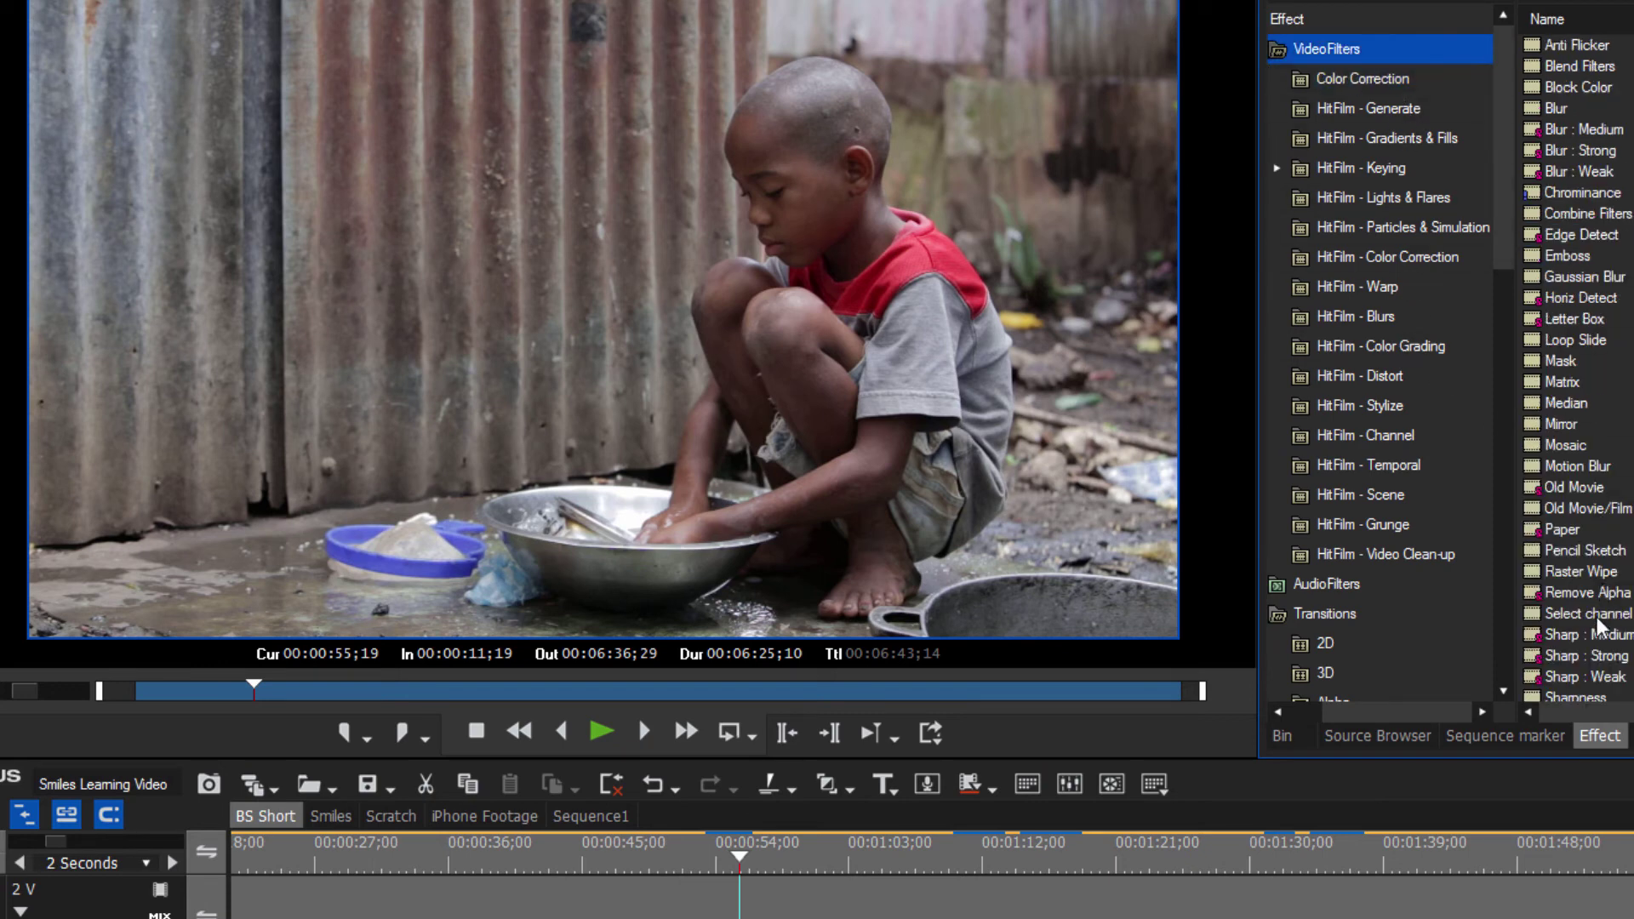
pyautogui.click(1541, 697)
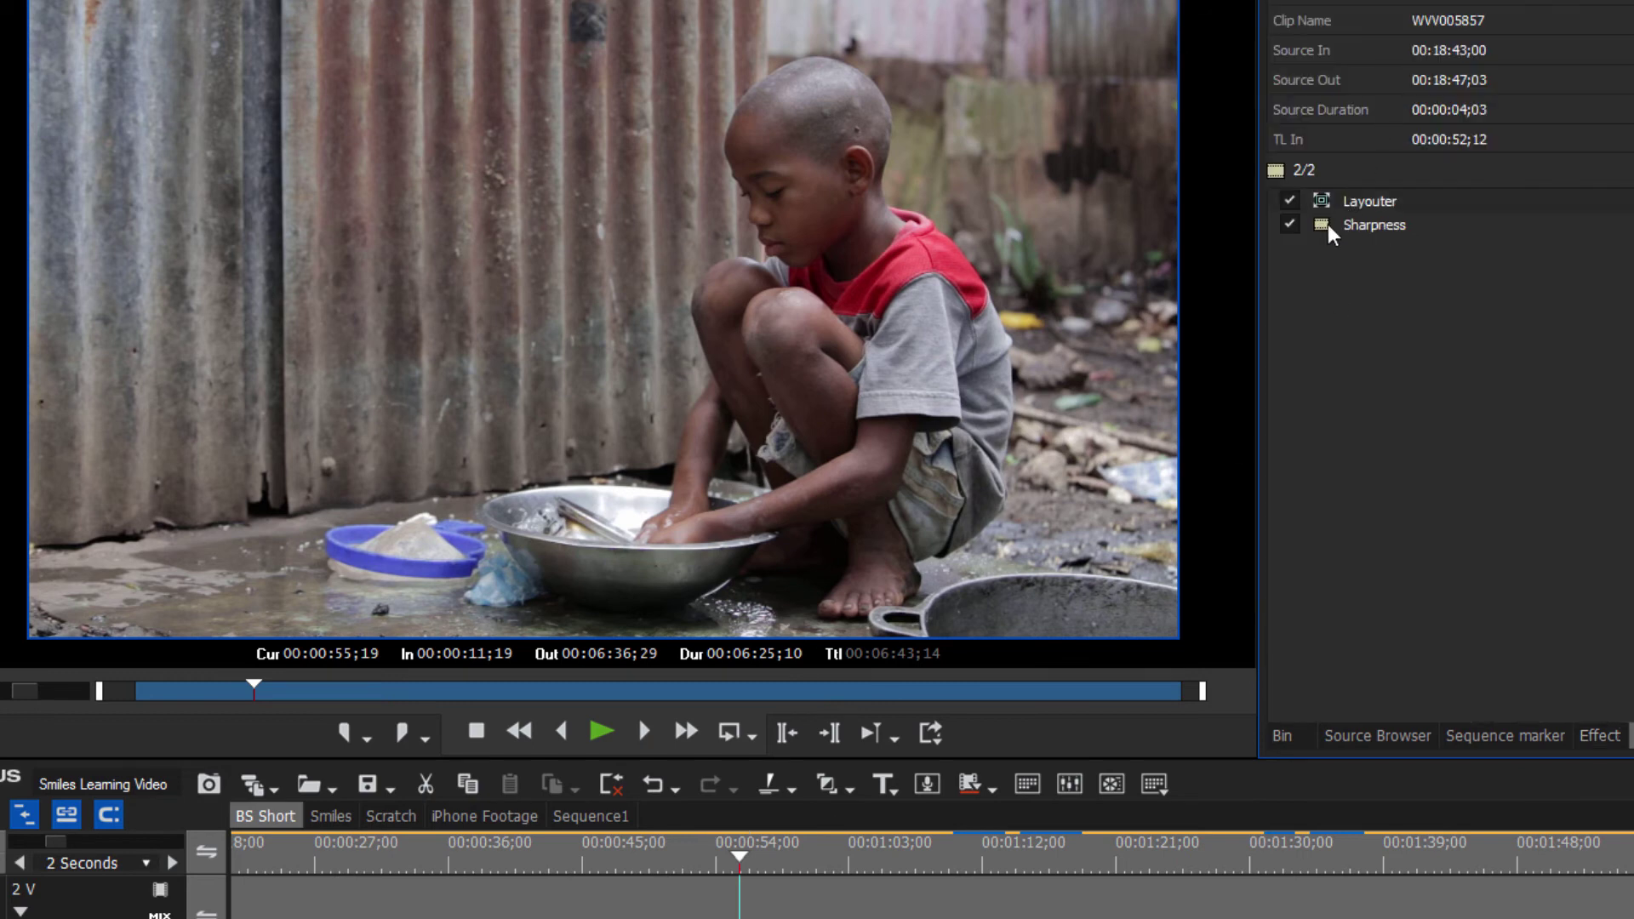
pyautogui.doubleClick(1330, 227)
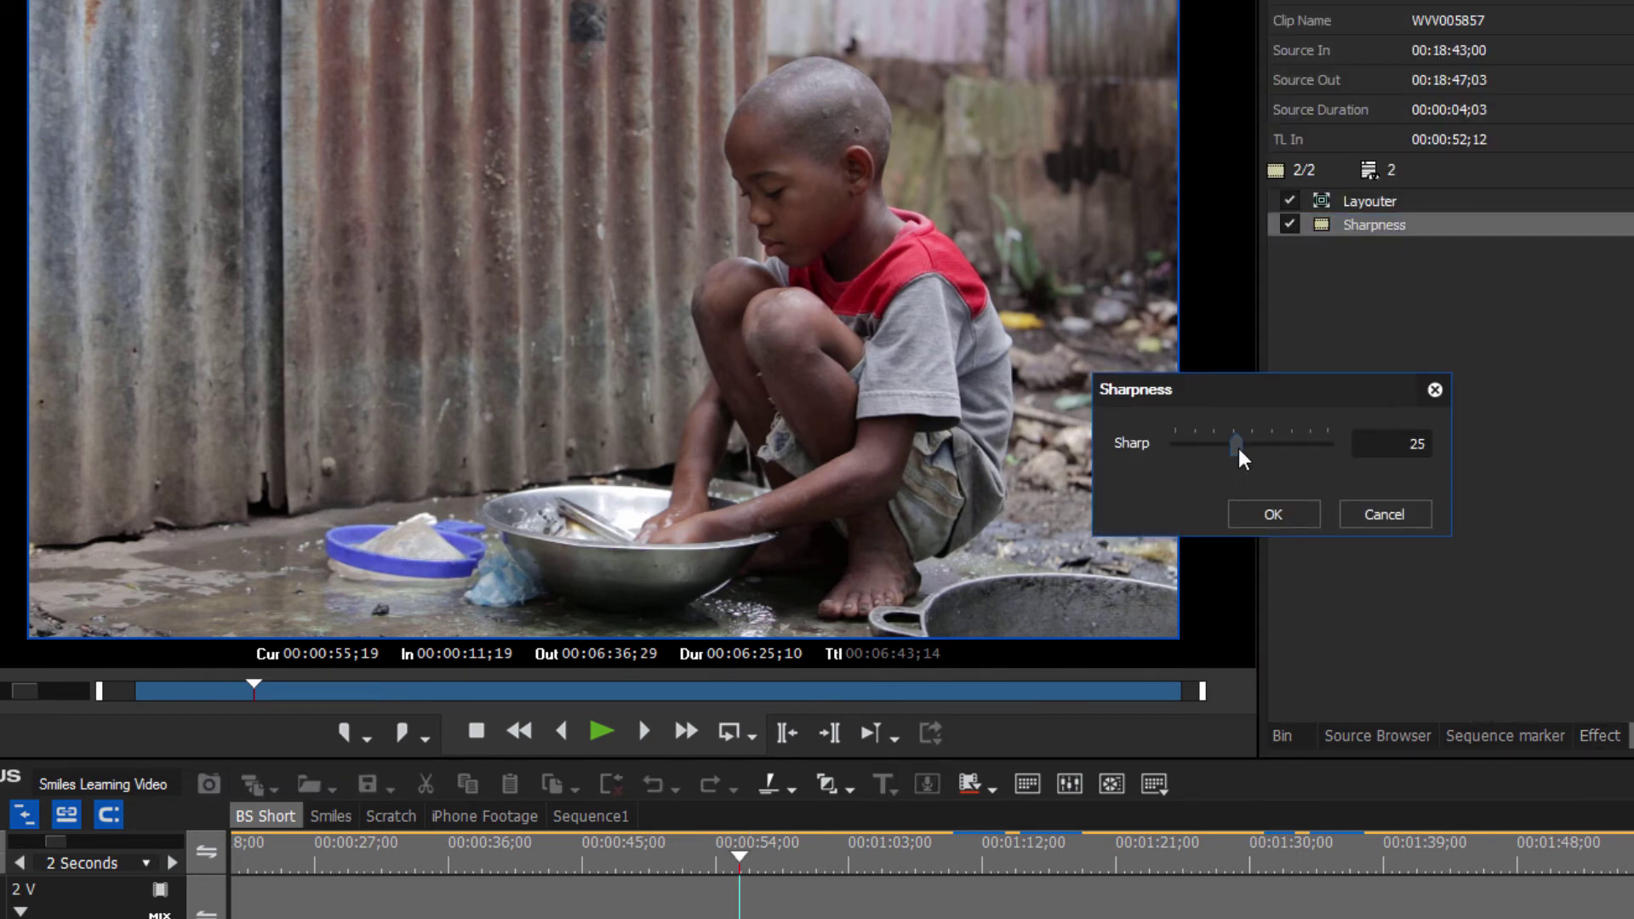
pyautogui.click(1268, 517)
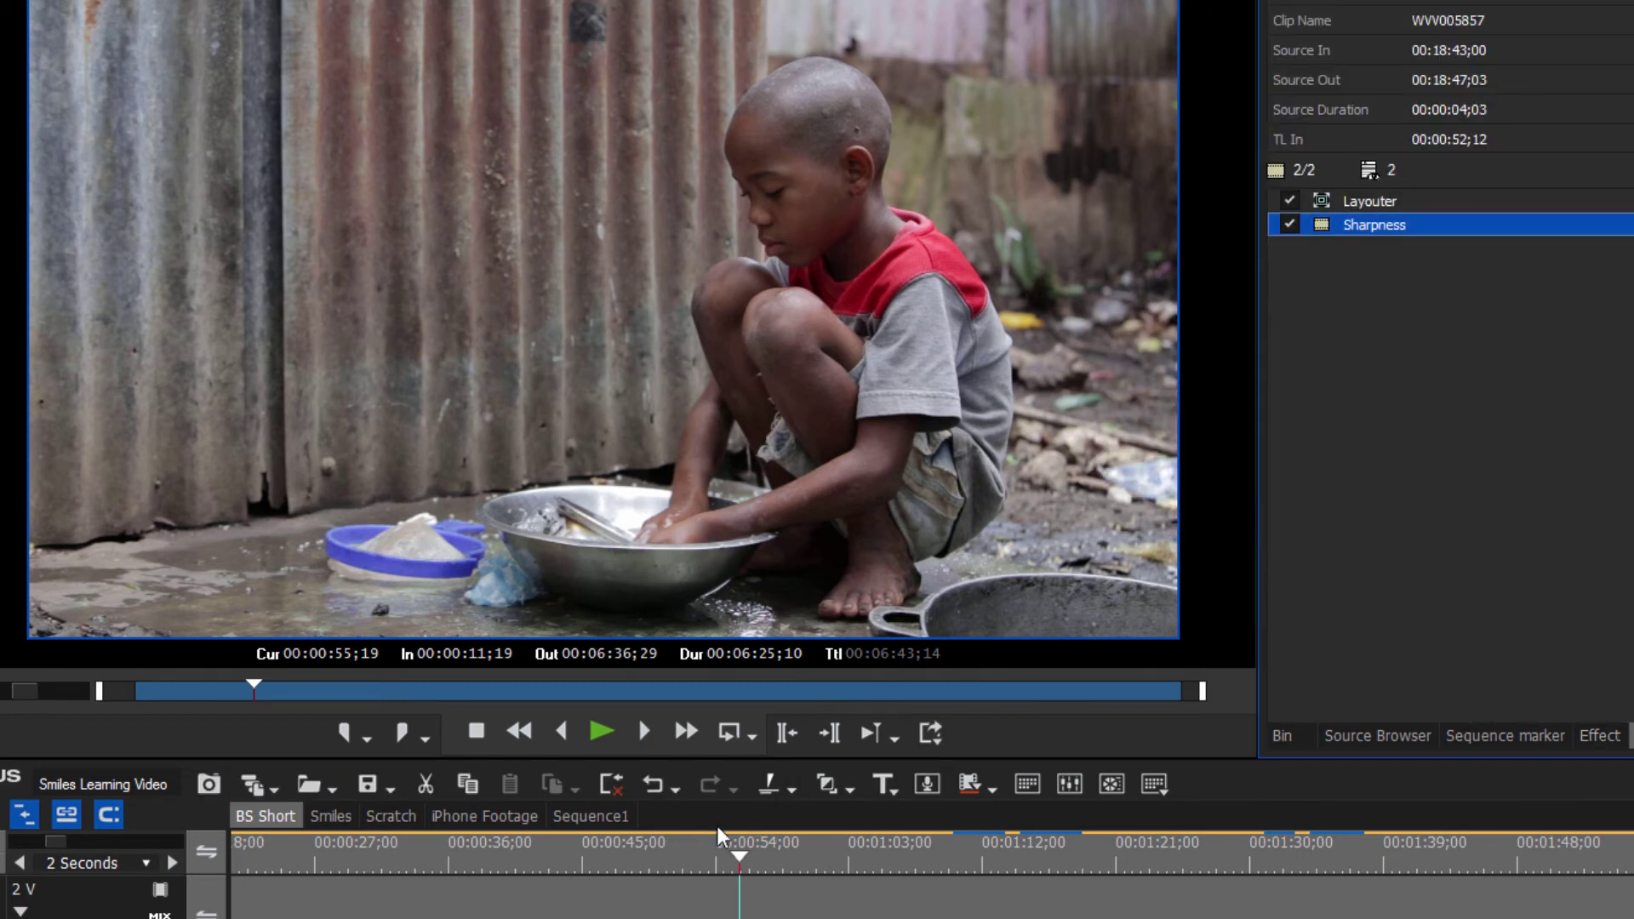
# Play forward to clip WVV003703 at 00:00:57;18 and apply the Soft Focus video filter to it.
pyautogui.press('space')
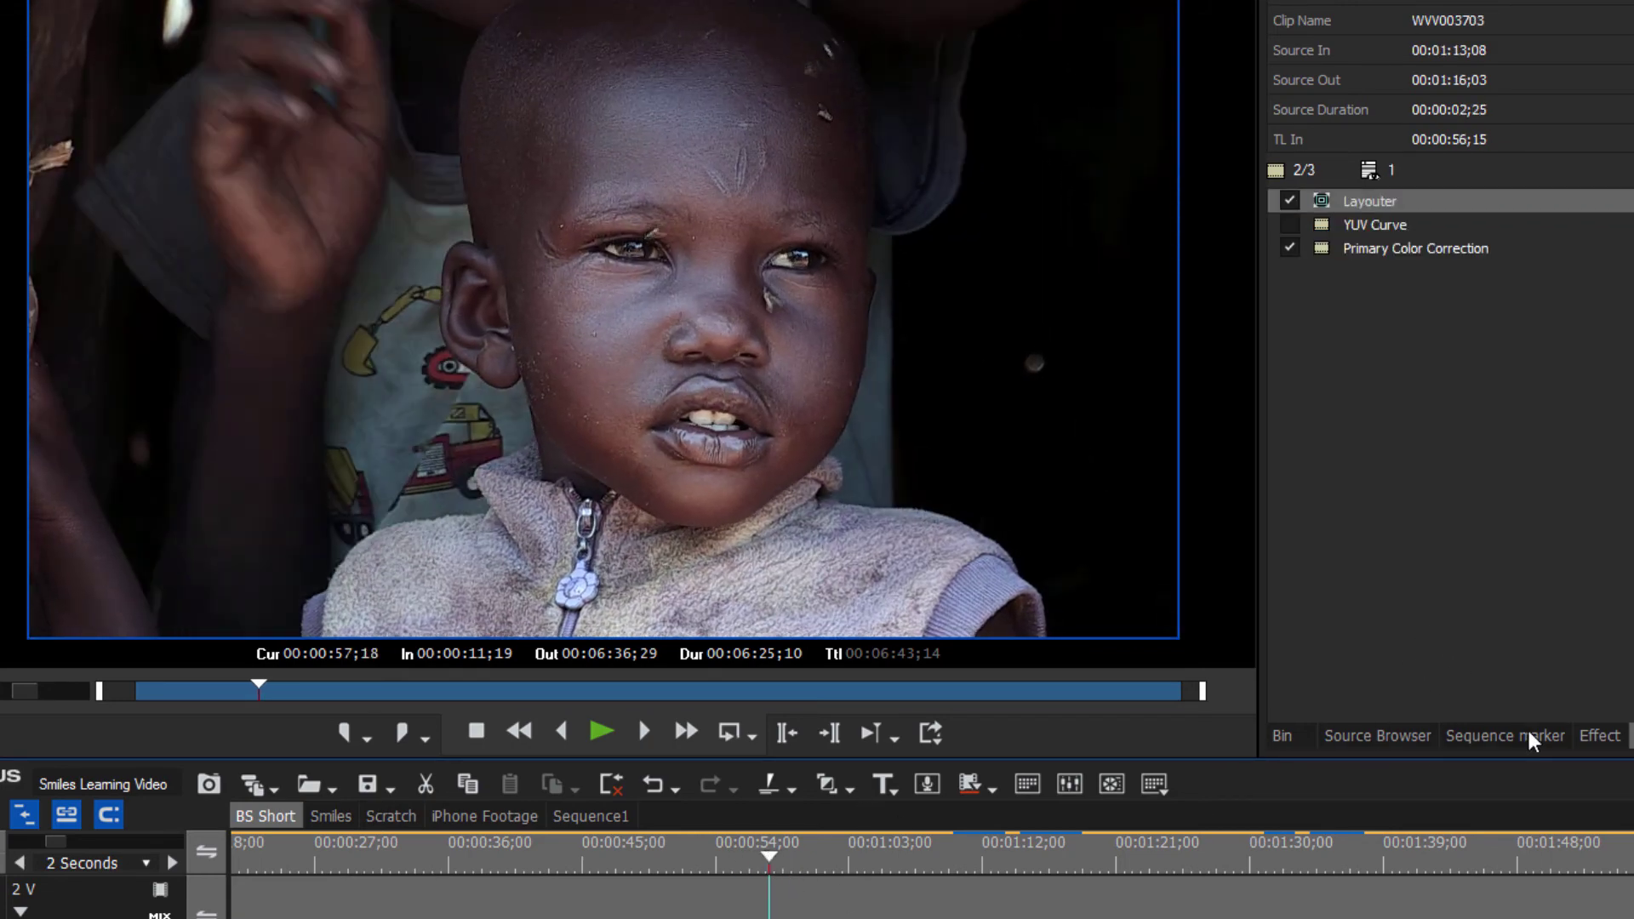
pyautogui.click(1598, 741)
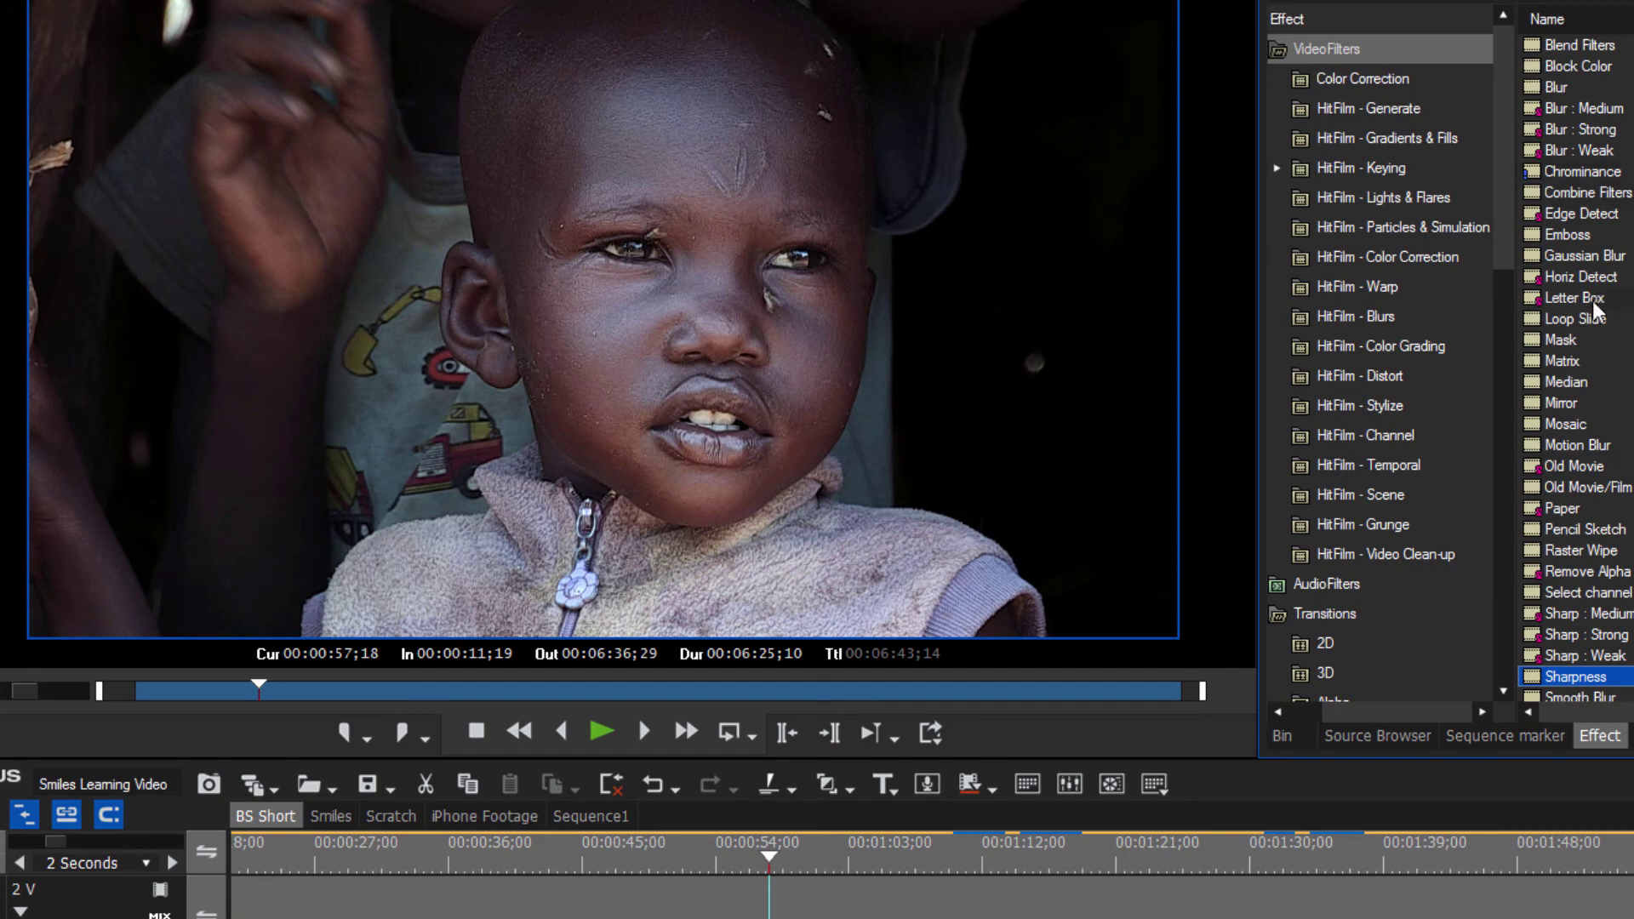
pyautogui.scroll(-1, 1343, 568)
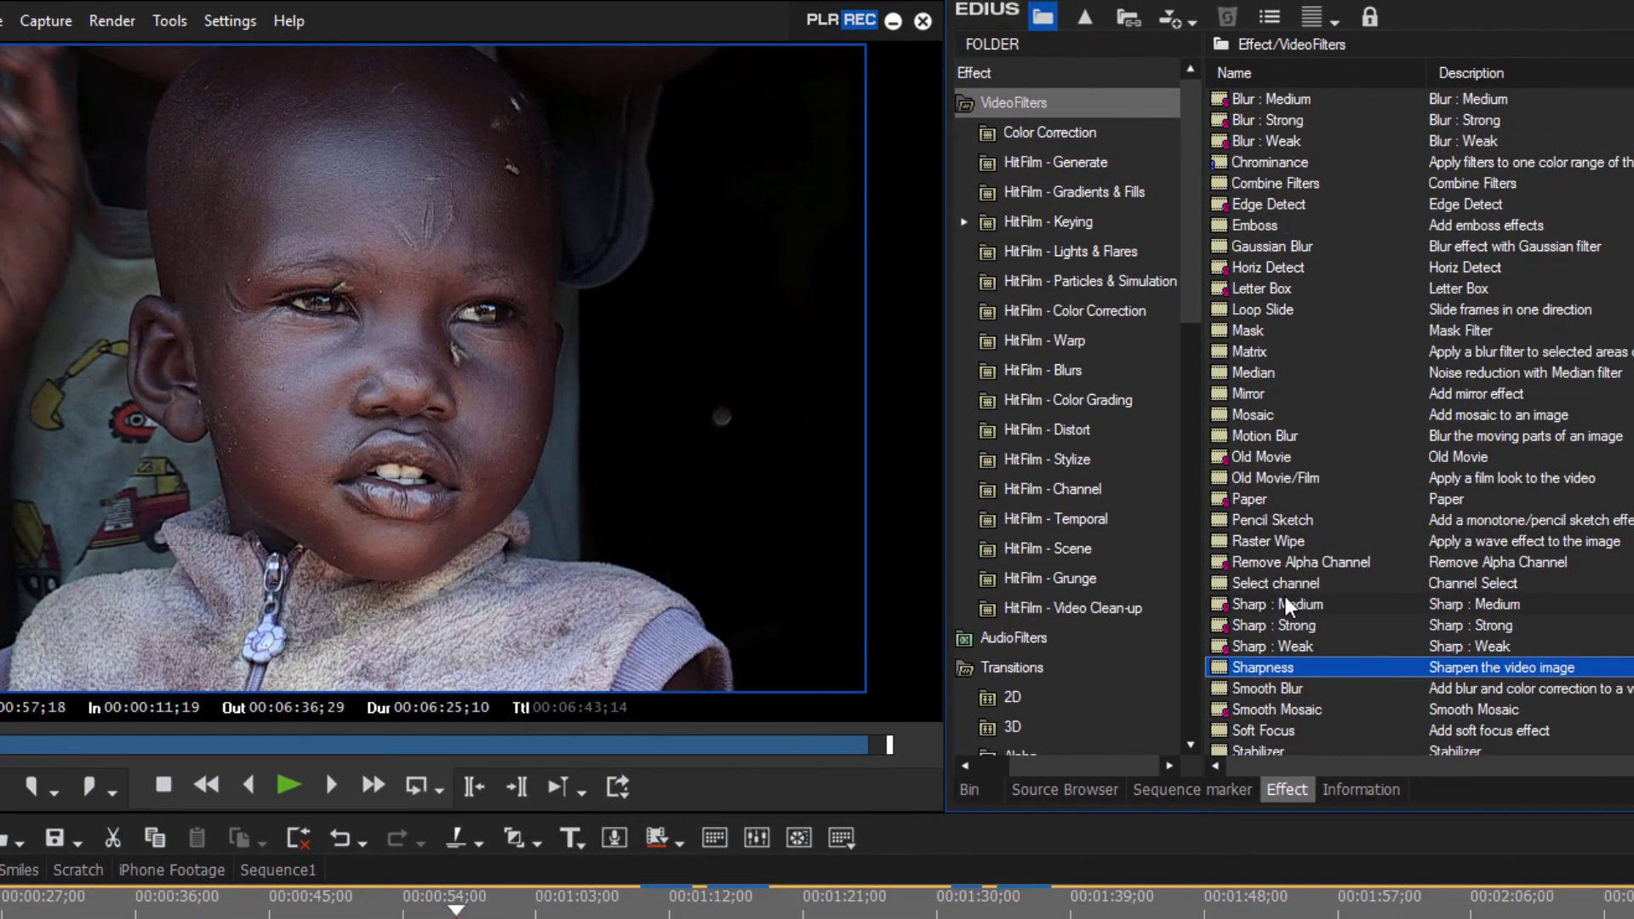
pyautogui.scroll(-1, 1347, 600)
pyautogui.moveTo(1236, 667); pyautogui.dragTo(678, 864)
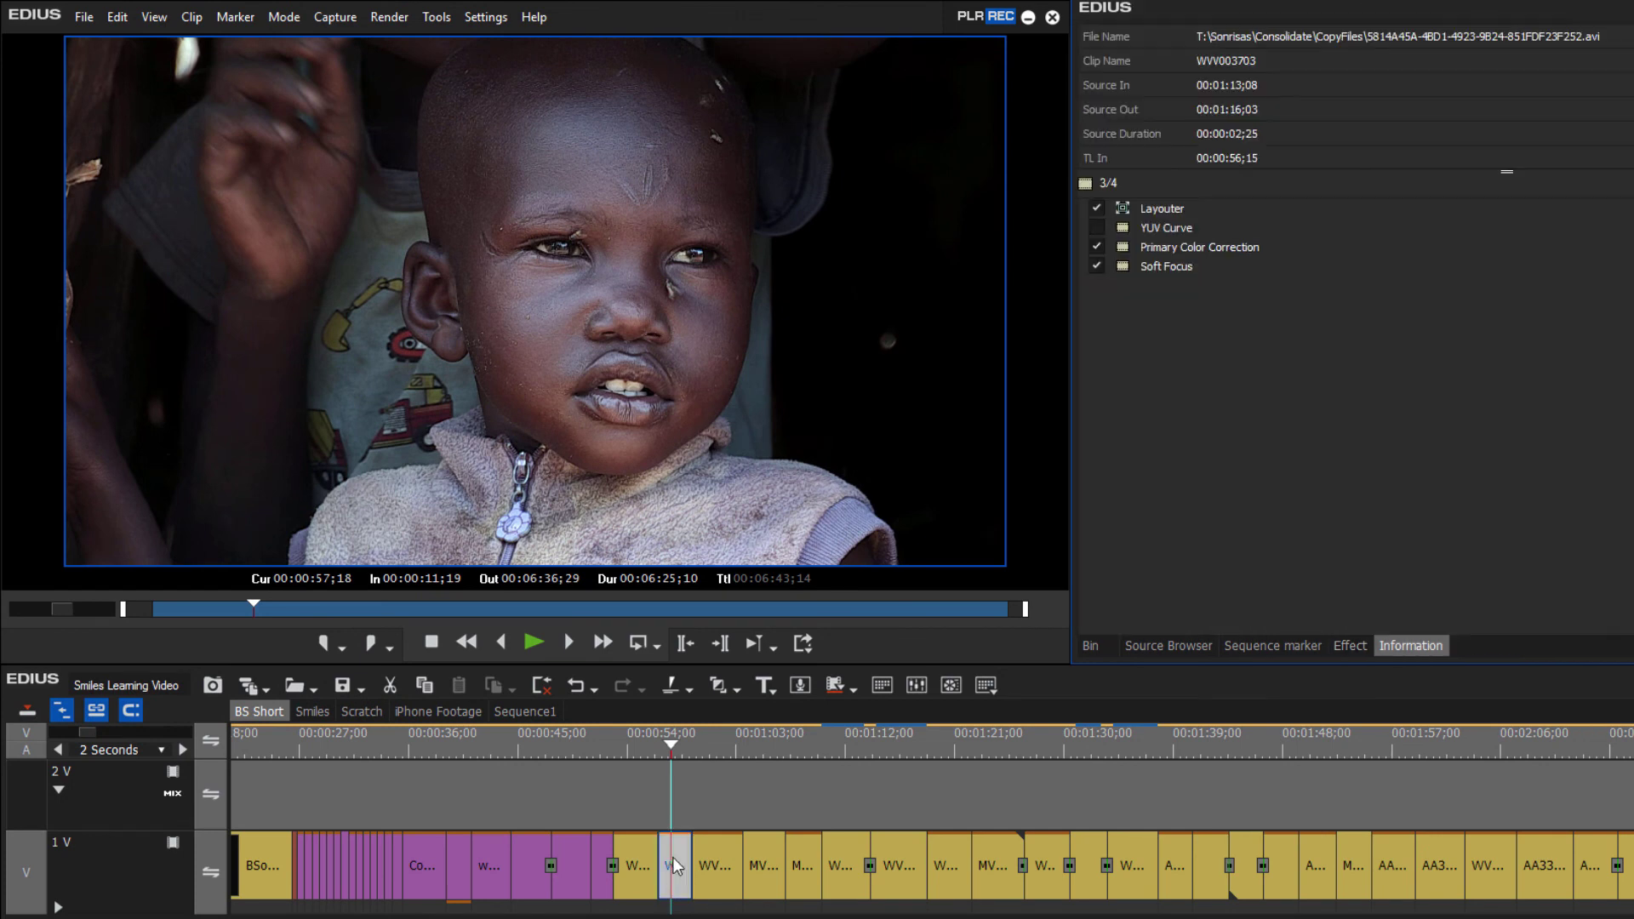
# Set the Soft Focus Radius to 6, reduce its Blur slightly and fine-tune its Brightness.
pyautogui.click(1152, 263)
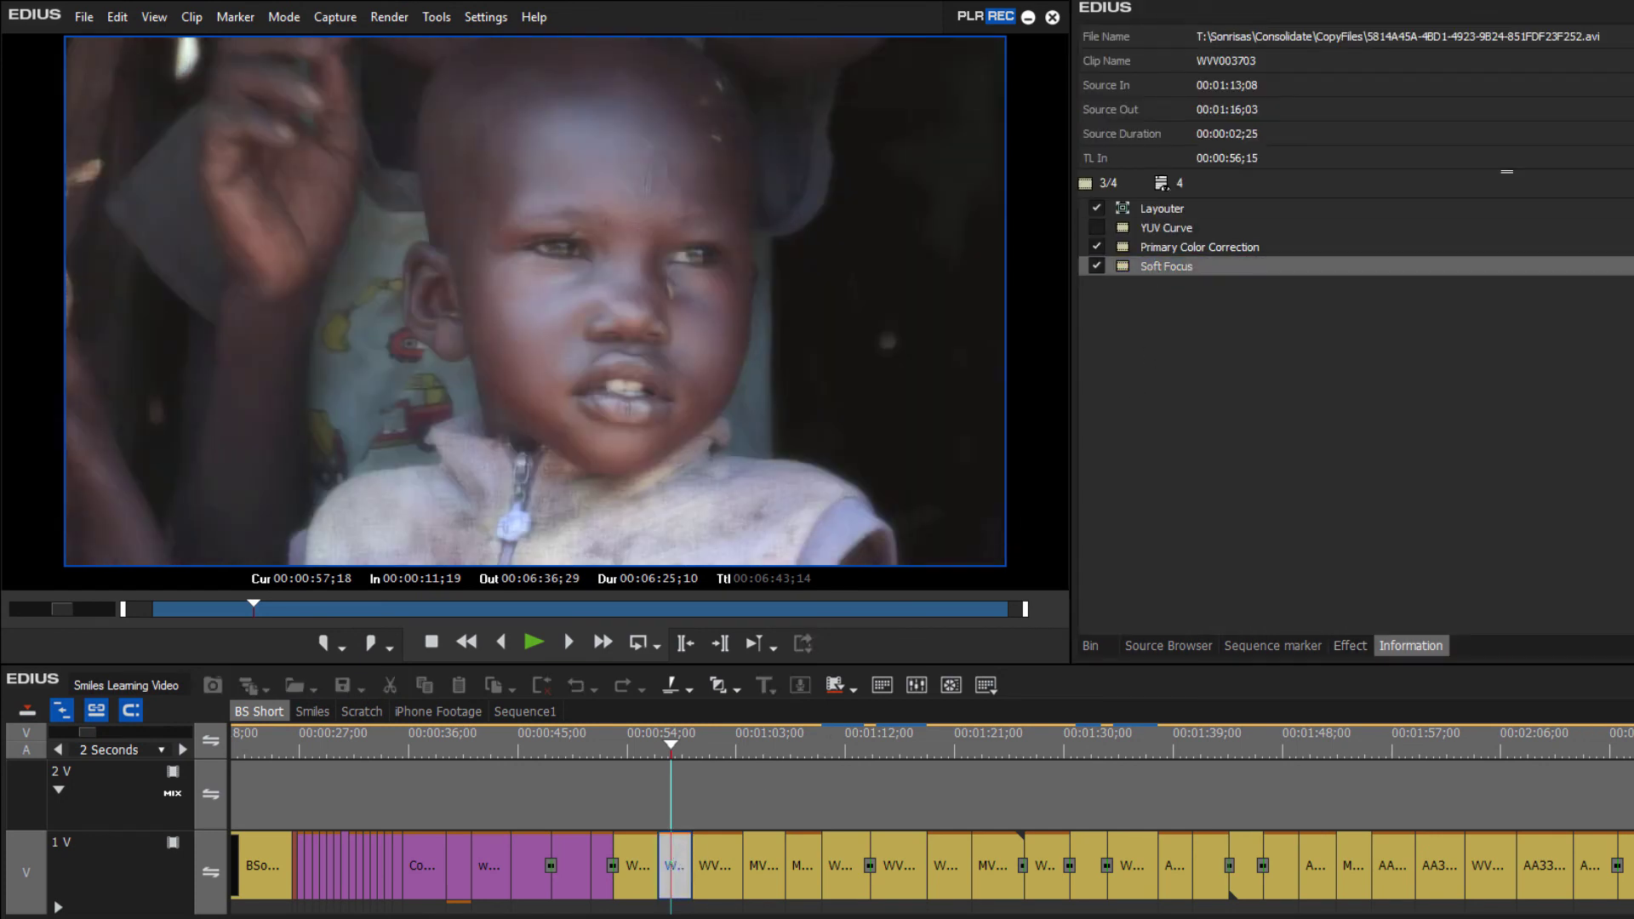
pyautogui.doubleClick(1166, 266)
pyautogui.moveTo(1583, 260); pyautogui.dragTo(1247, 319)
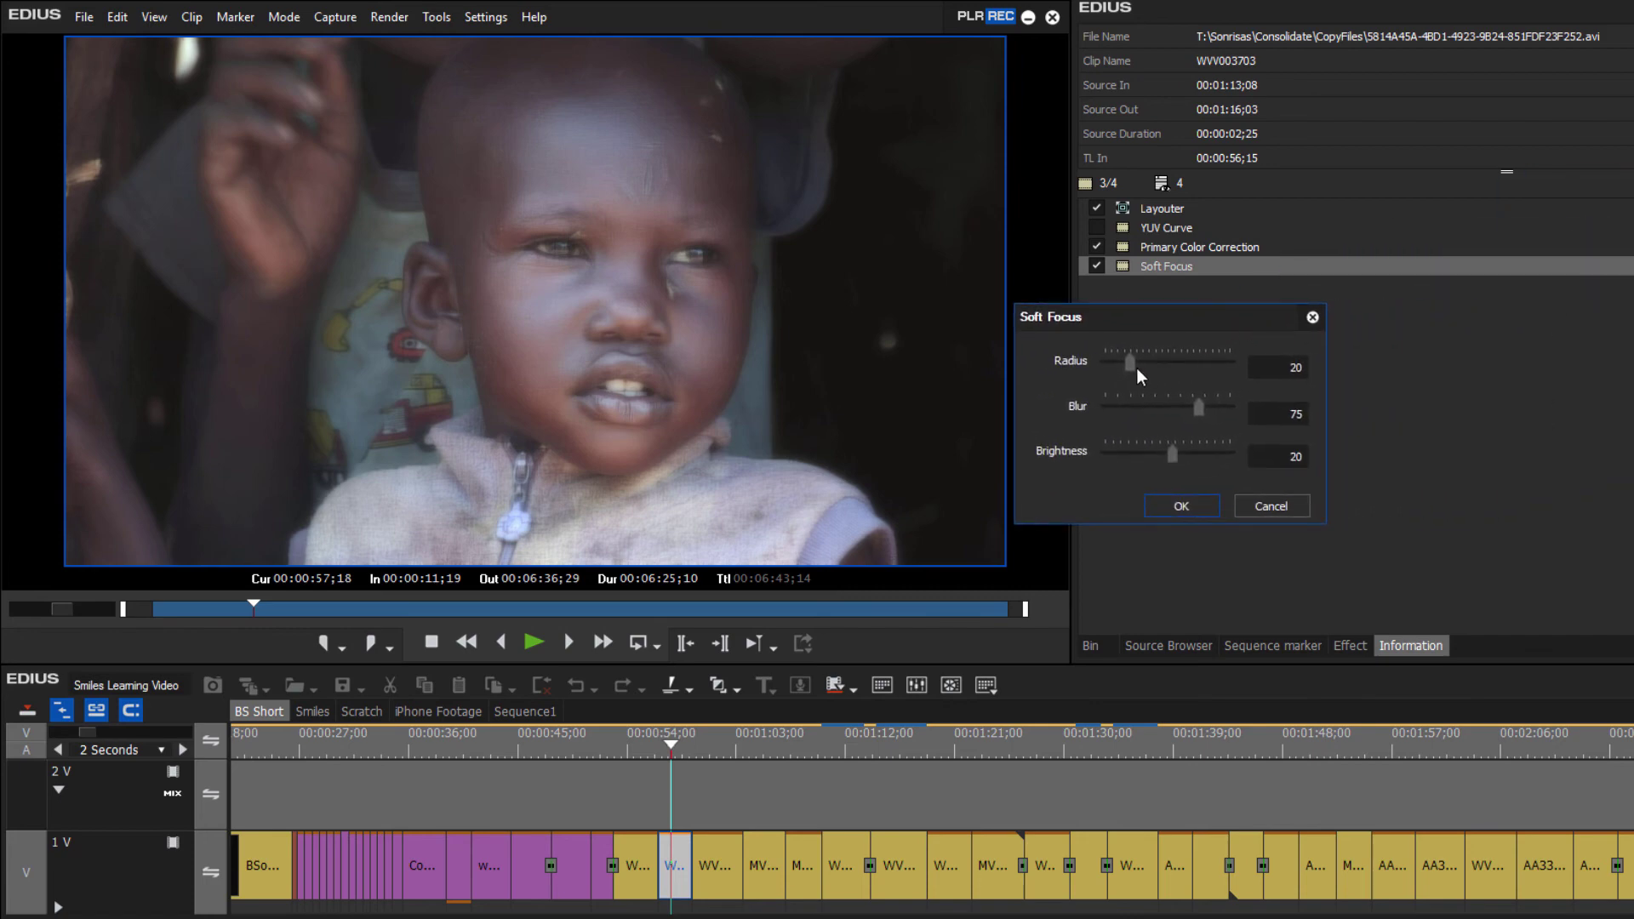
pyautogui.moveTo(1128, 362); pyautogui.dragTo(1106, 361)
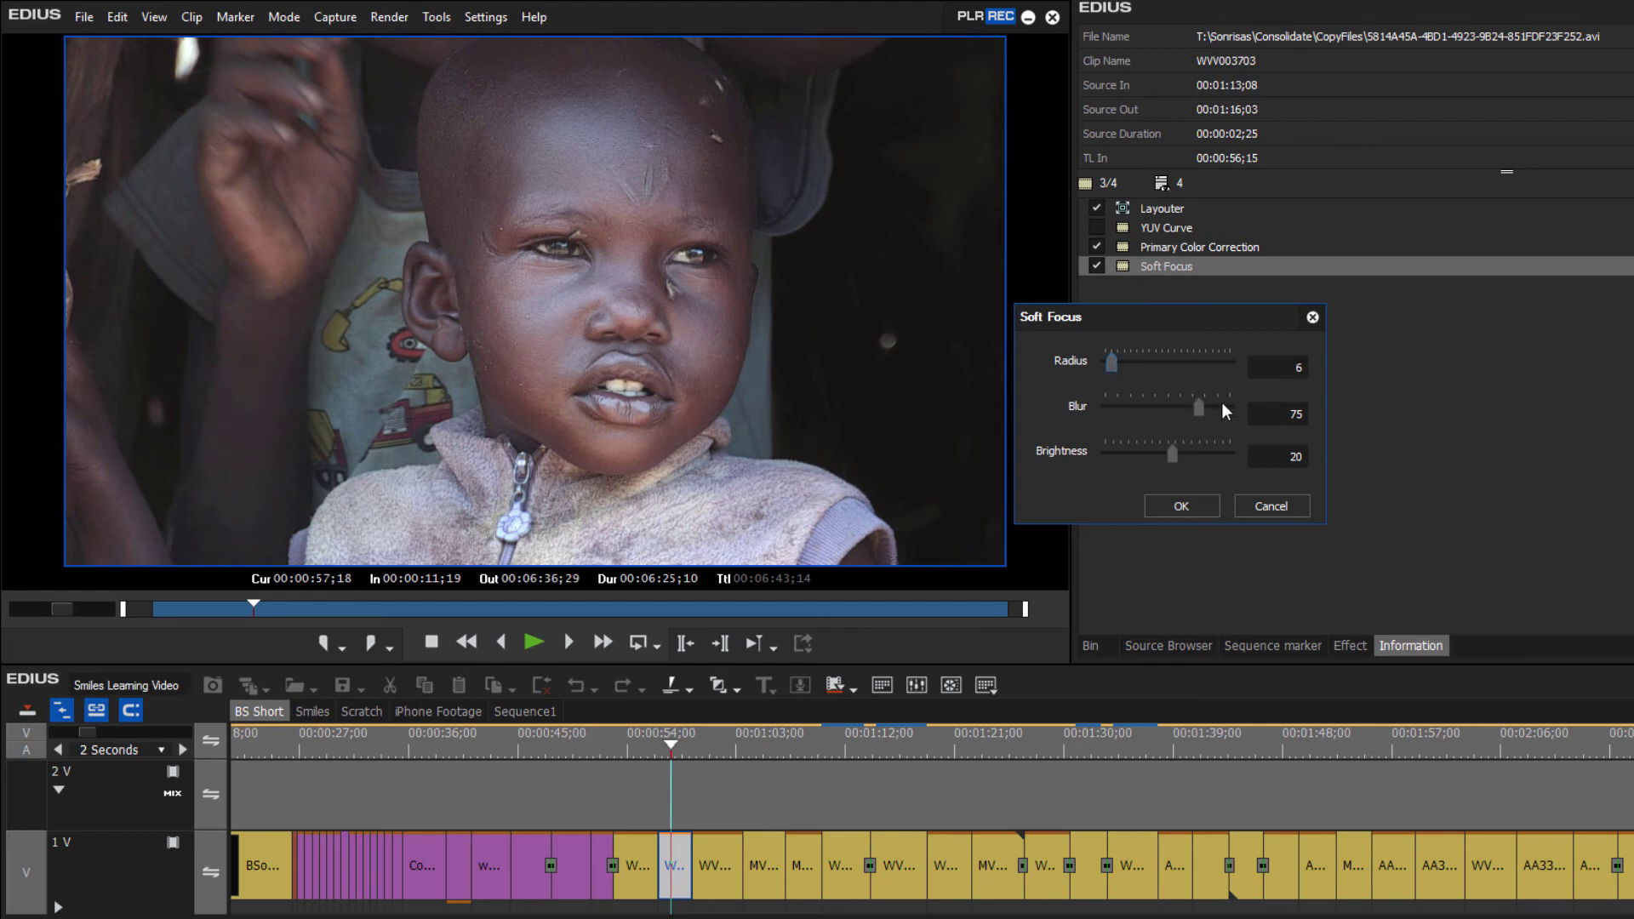
pyautogui.moveTo(1198, 406); pyautogui.dragTo(1187, 405)
pyautogui.moveTo(1188, 406); pyautogui.dragTo(1183, 410)
pyautogui.moveTo(1172, 454); pyautogui.dragTo(1171, 455)
pyautogui.click(1192, 505)
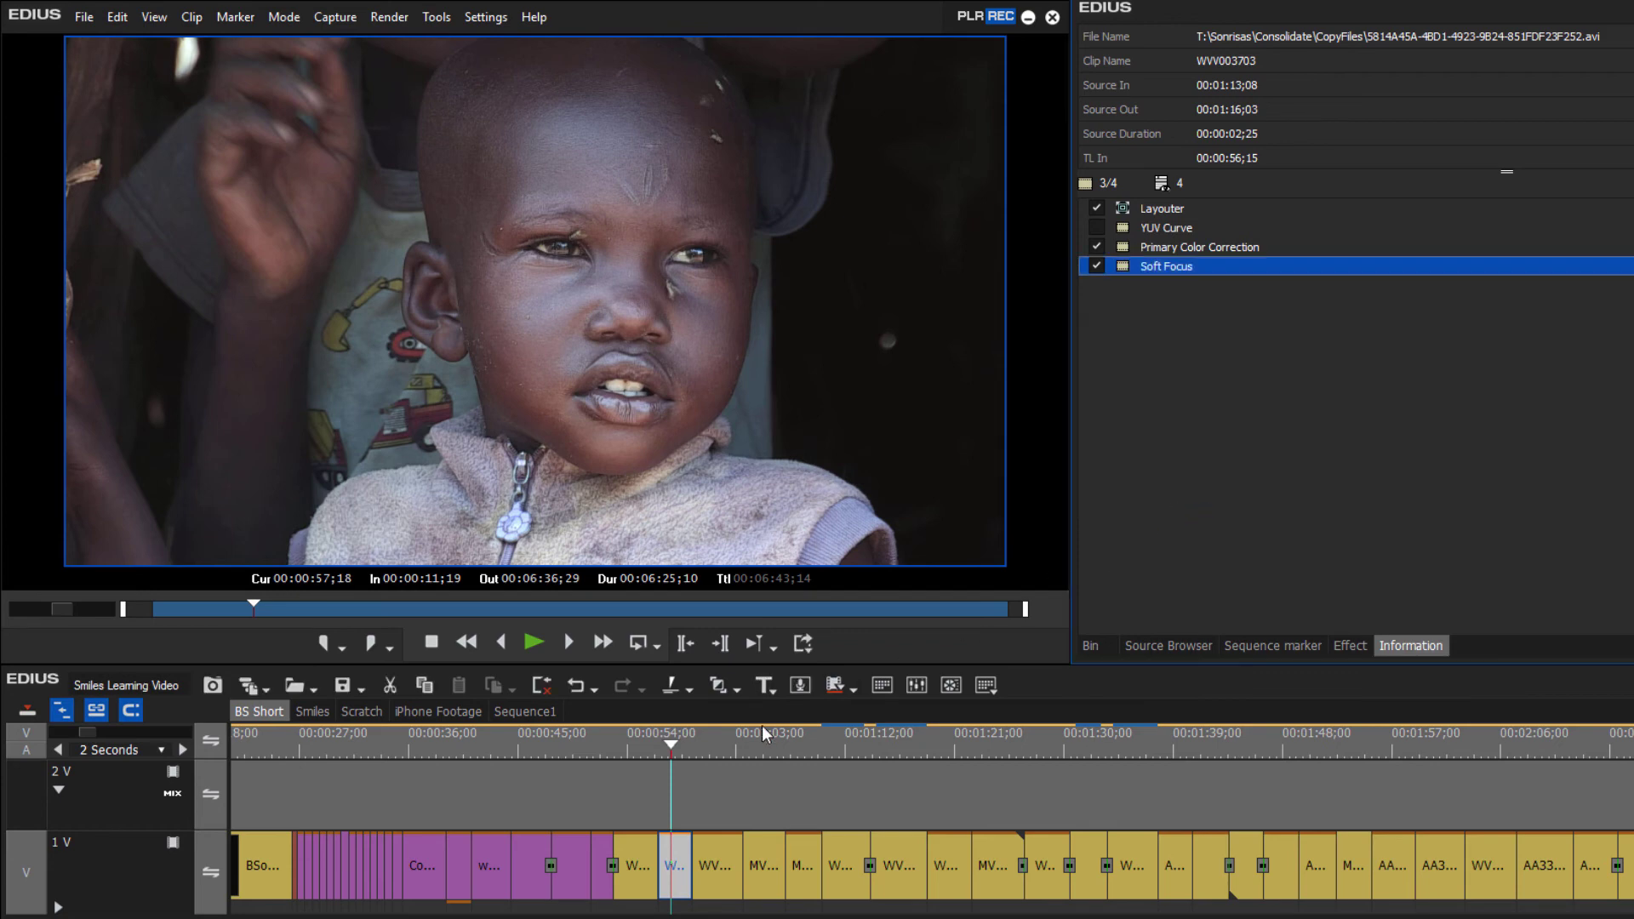
# Scrub back through clip WVV003703 and review its Primary Color Correction settings without changing them.
pyautogui.moveTo(668, 753)
pyautogui.mouseDown()
pyautogui.moveTo(641, 768)
pyautogui.moveTo(661, 763)
pyautogui.mouseUp()
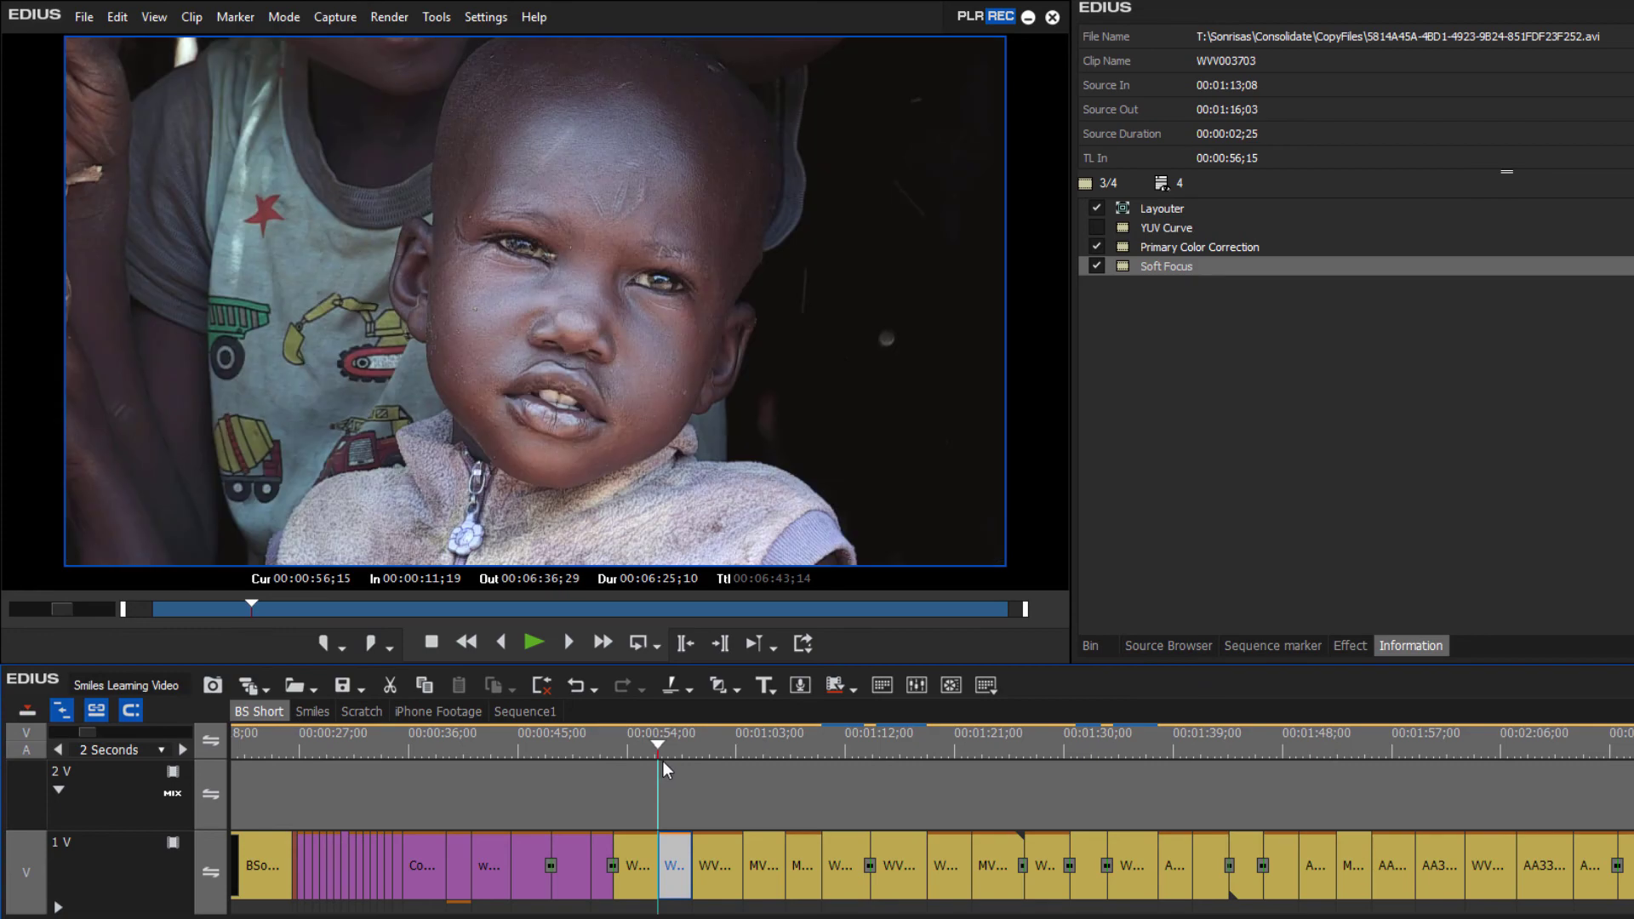
pyautogui.click(1132, 247)
pyautogui.doubleClick(1130, 249)
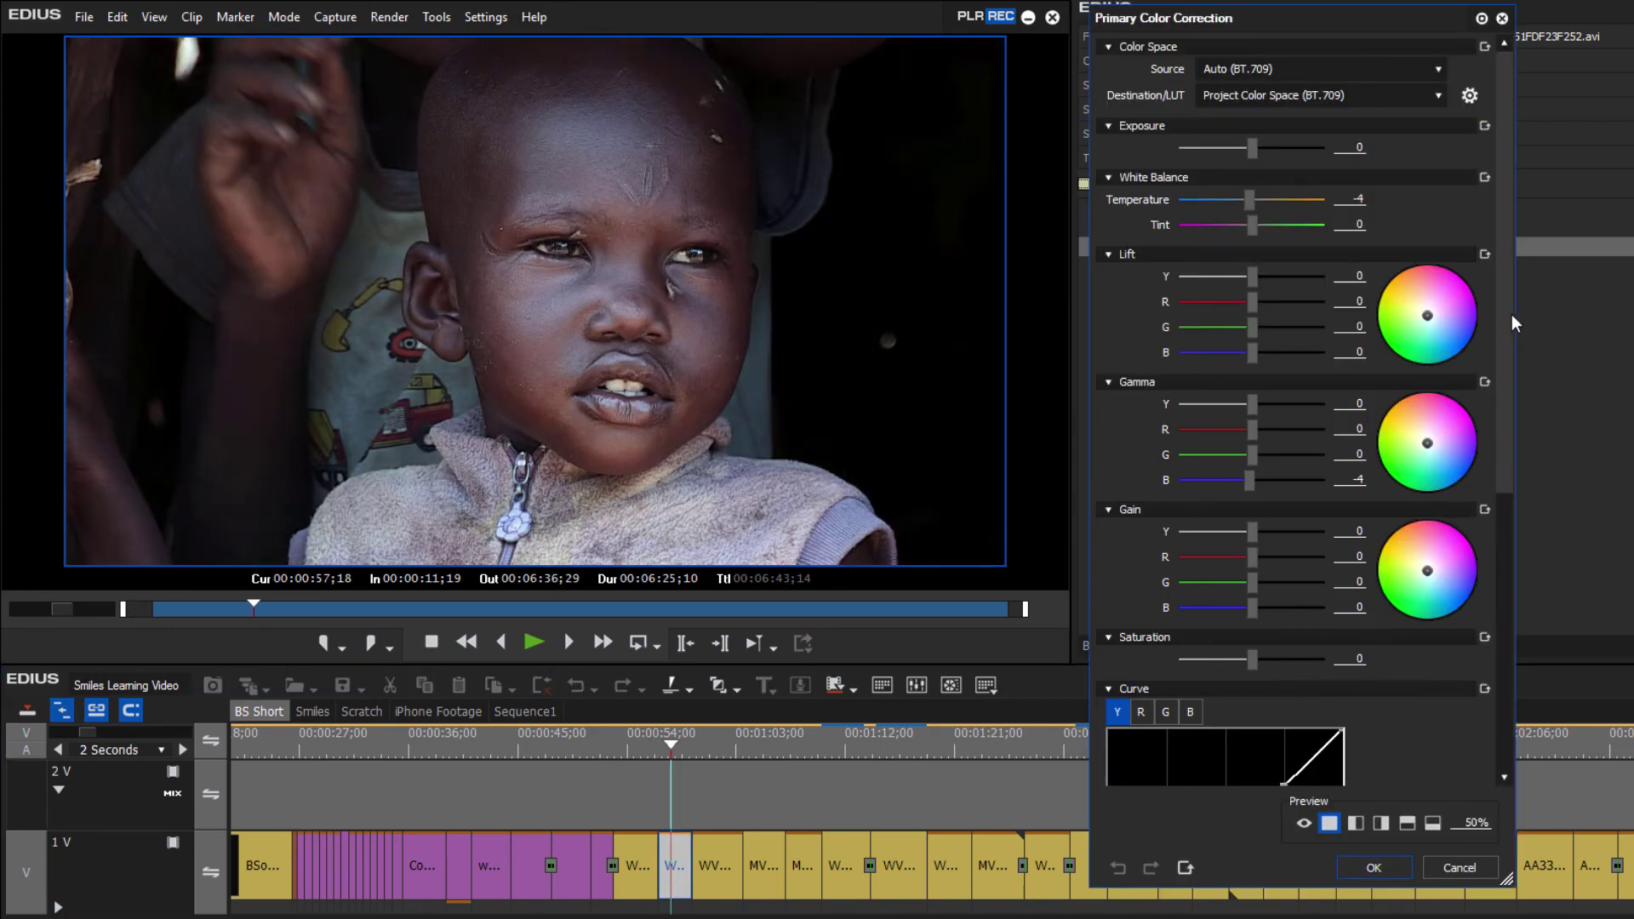
pyautogui.press('Escape')
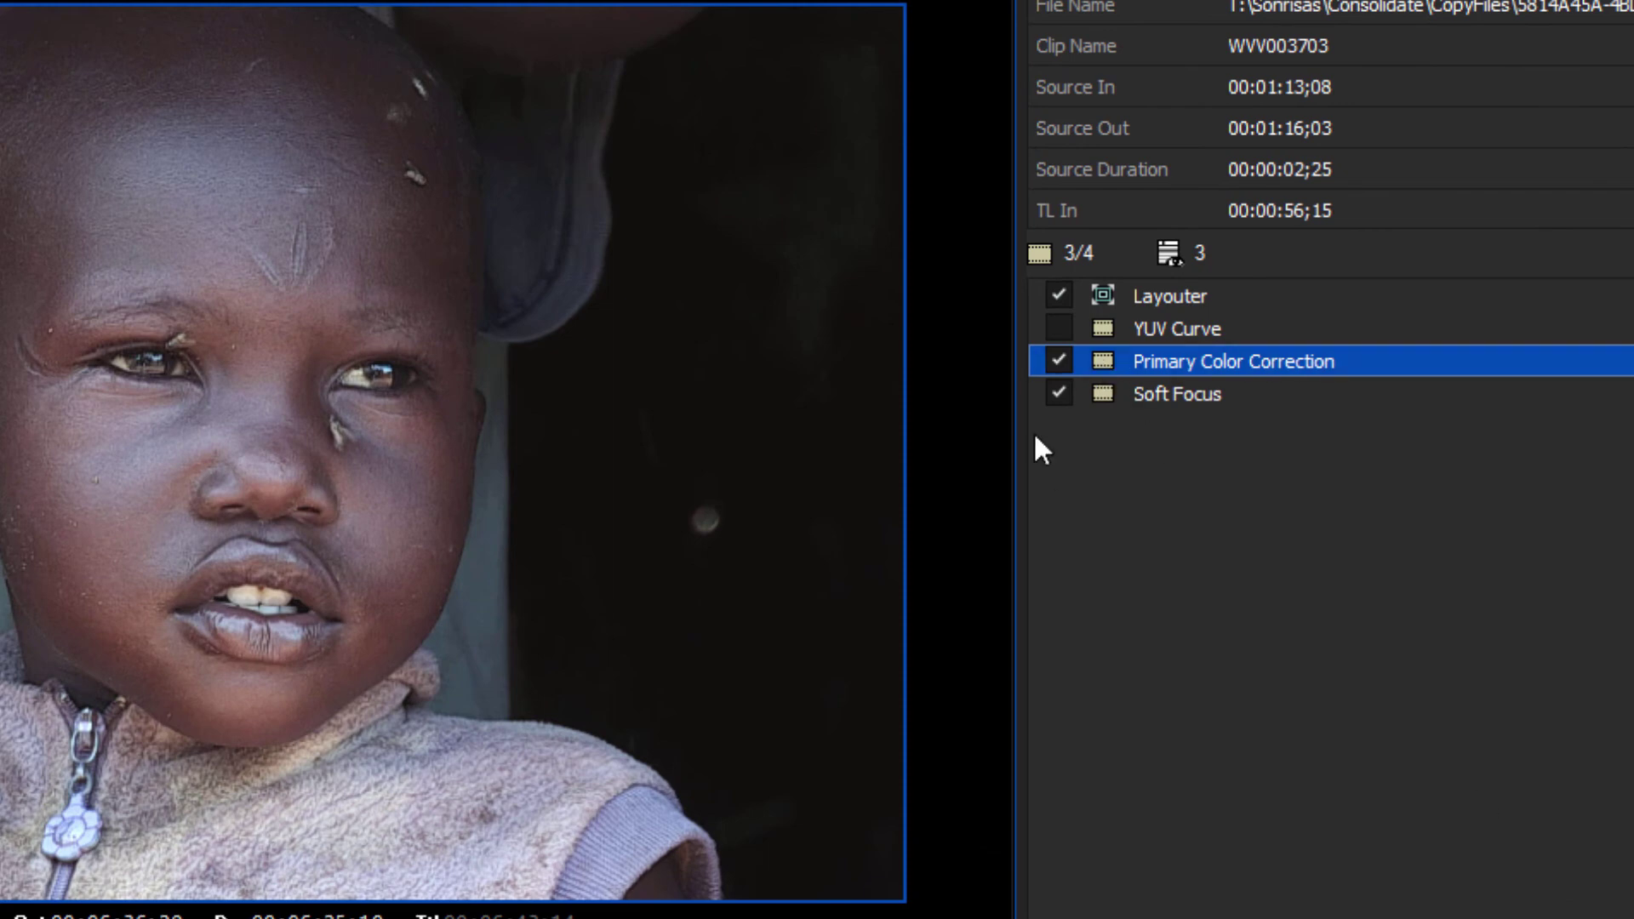
pyautogui.doubleClick(1103, 359)
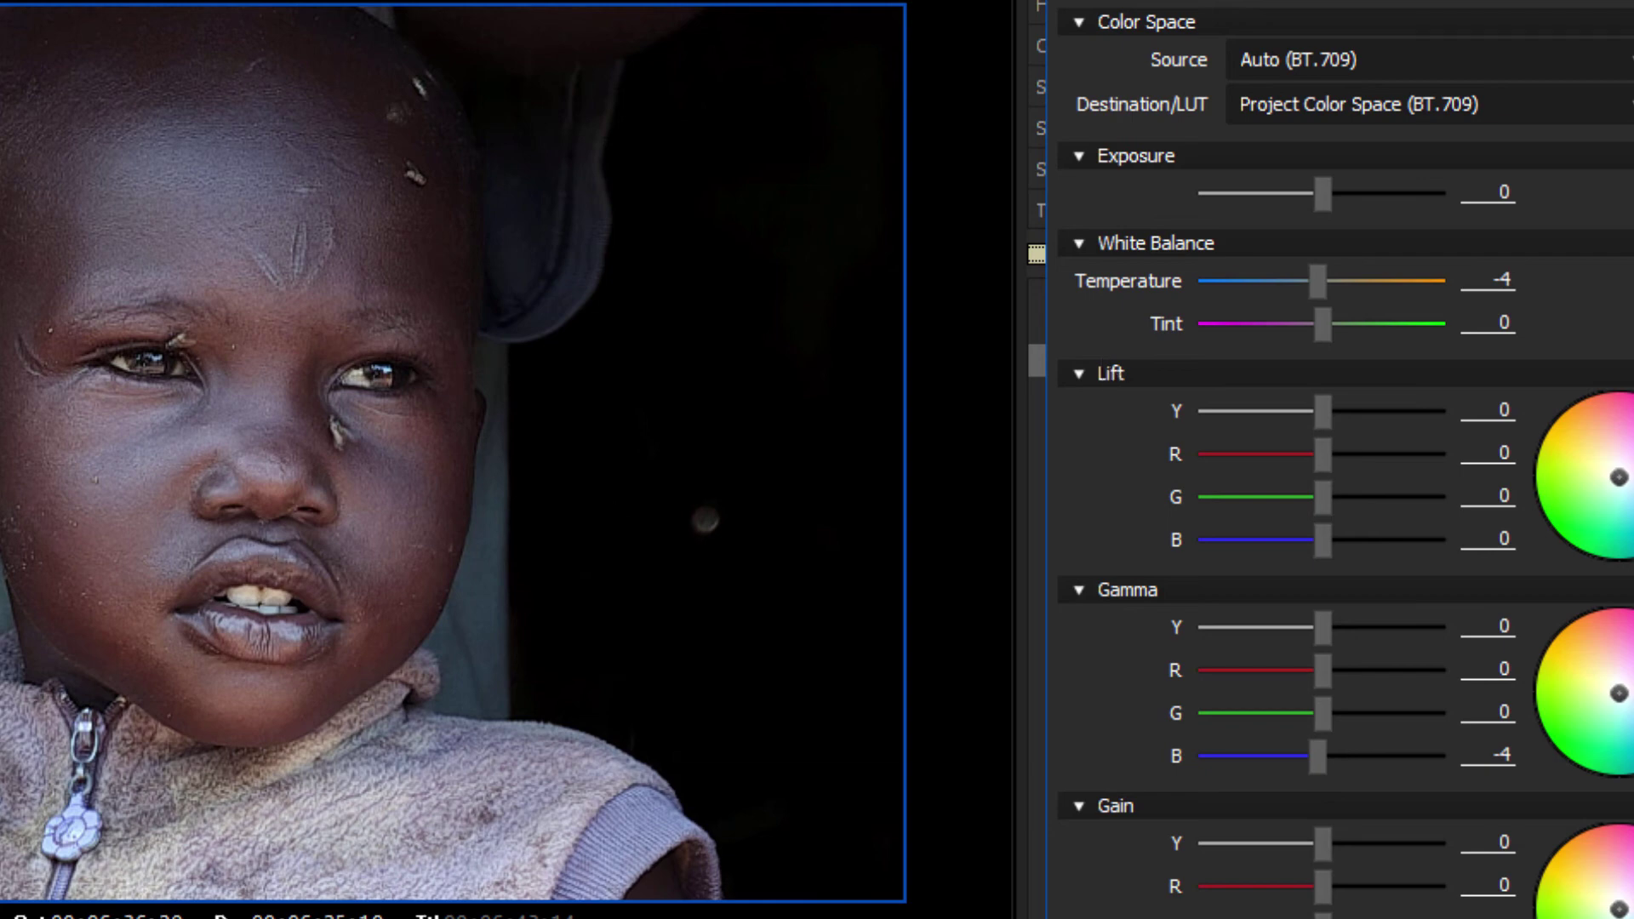
pyautogui.press('Escape')
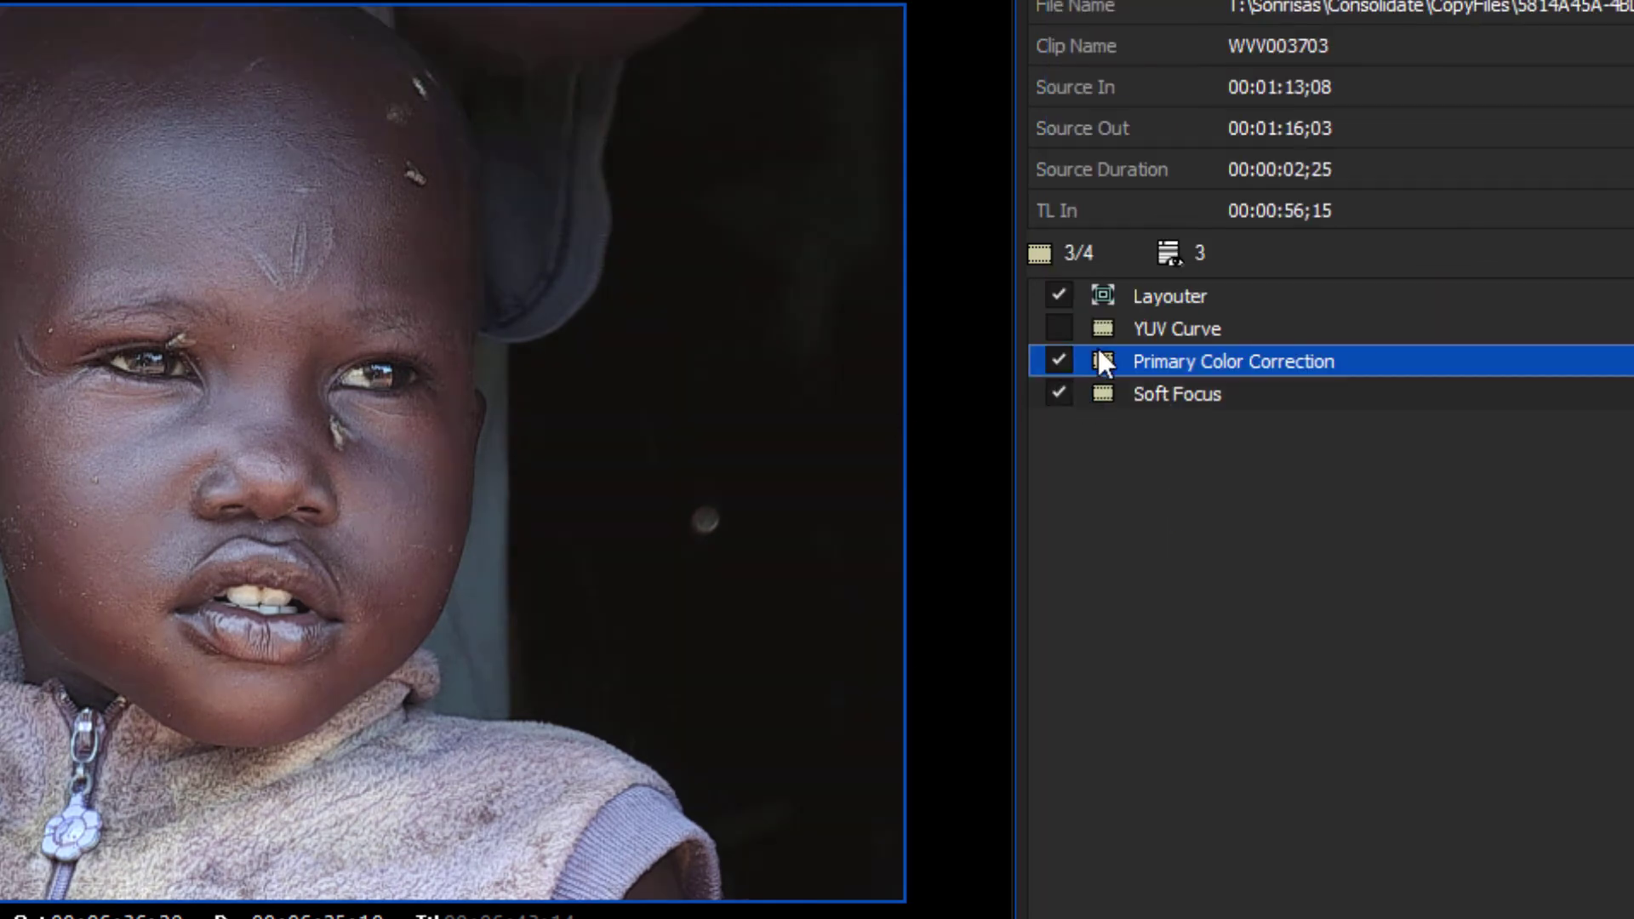
# Move Primary Color Correction below Soft Focus in the clip's filter list and slightly lower the midpoint of its Y curve.
pyautogui.moveTo(1098, 355); pyautogui.dragTo(1102, 406)
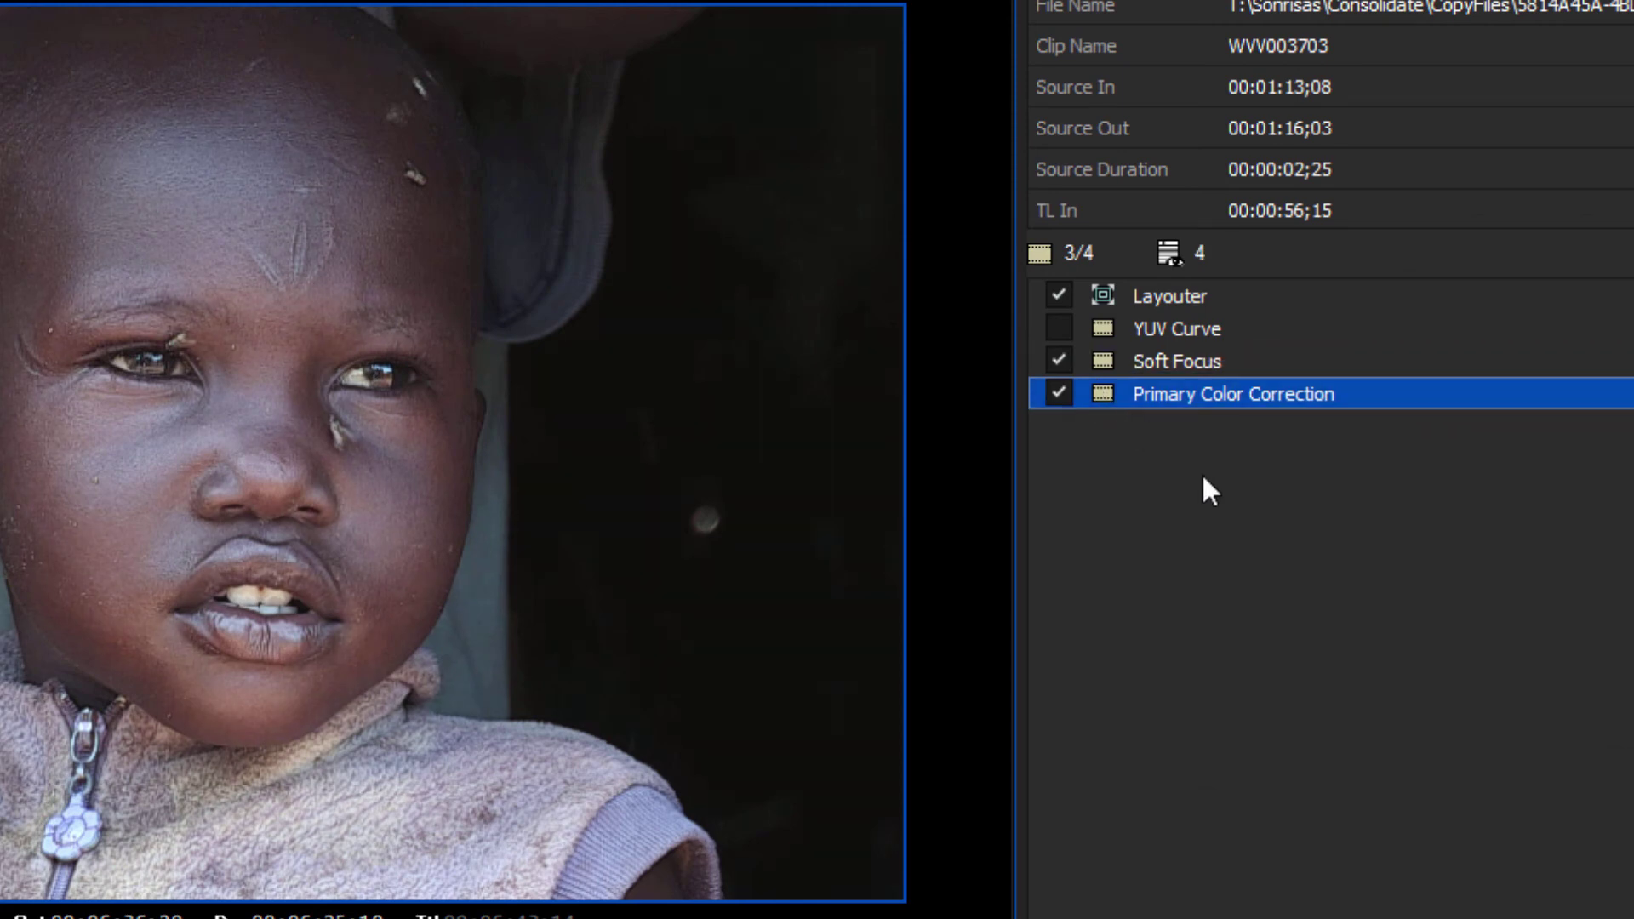
pyautogui.doubleClick(1104, 393)
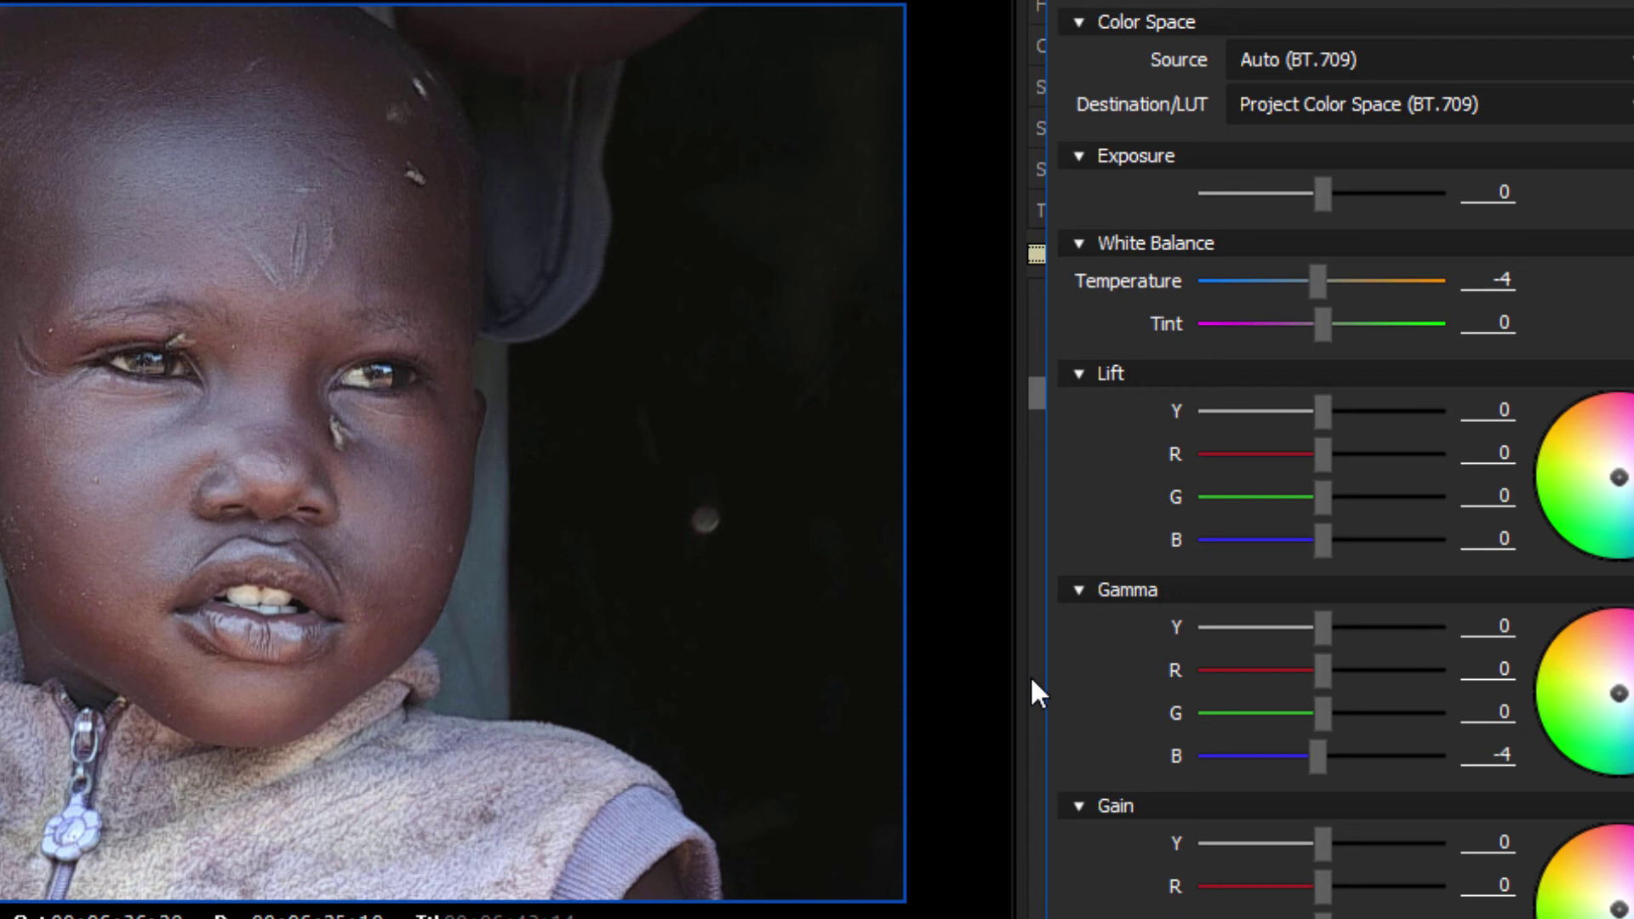
pyautogui.scroll(-5, 1344, 460)
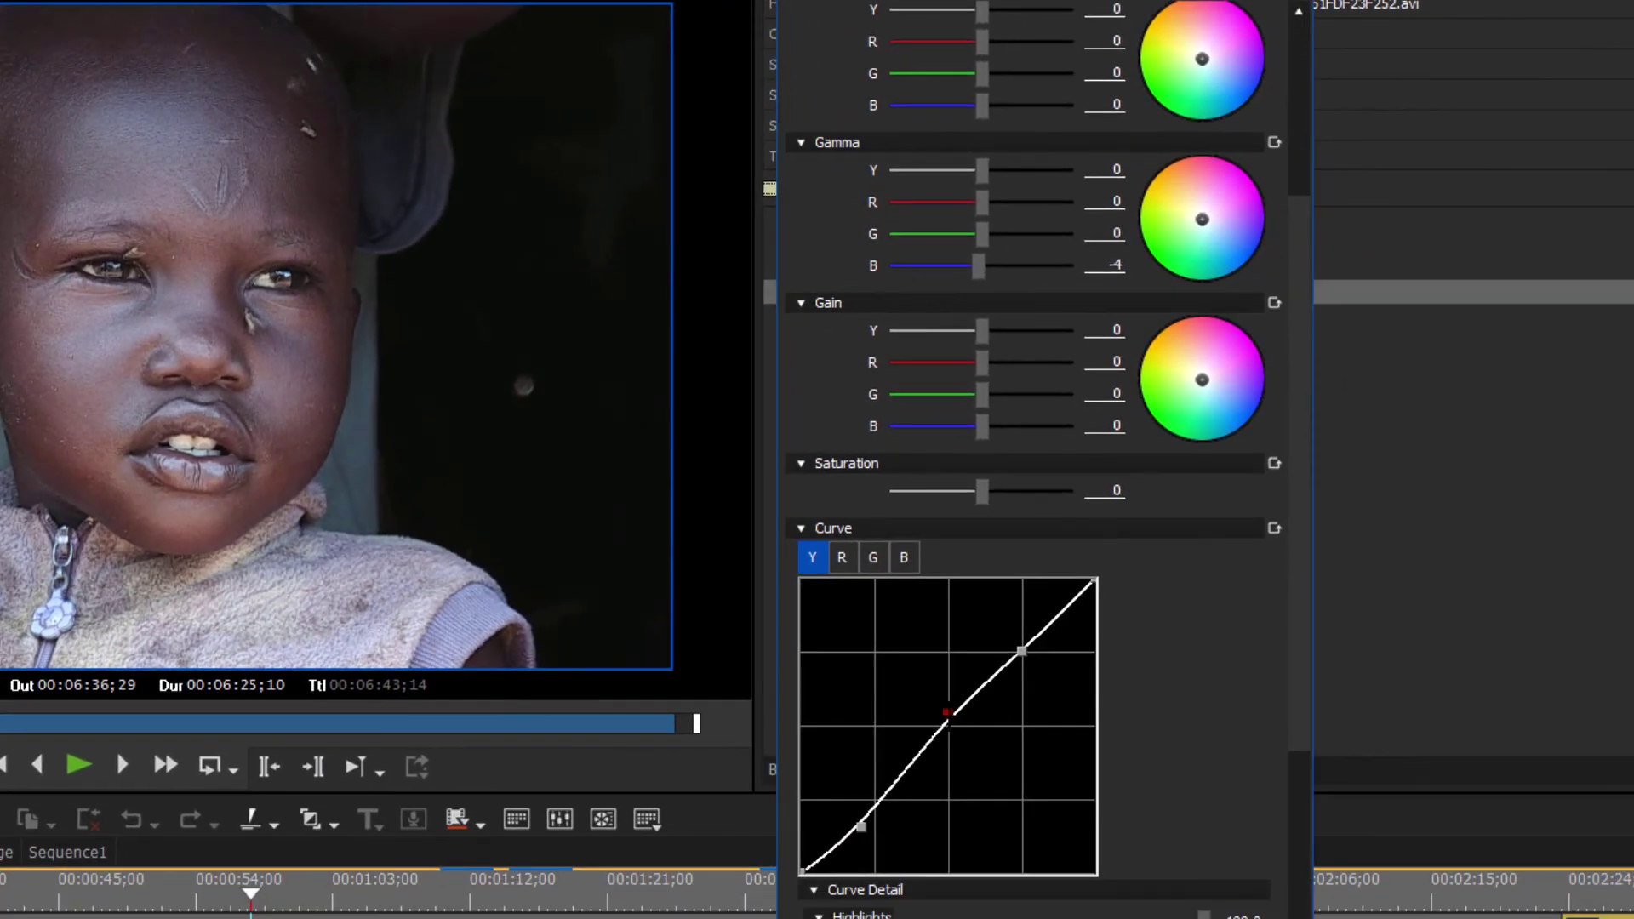
pyautogui.moveTo(947, 711); pyautogui.dragTo(950, 722)
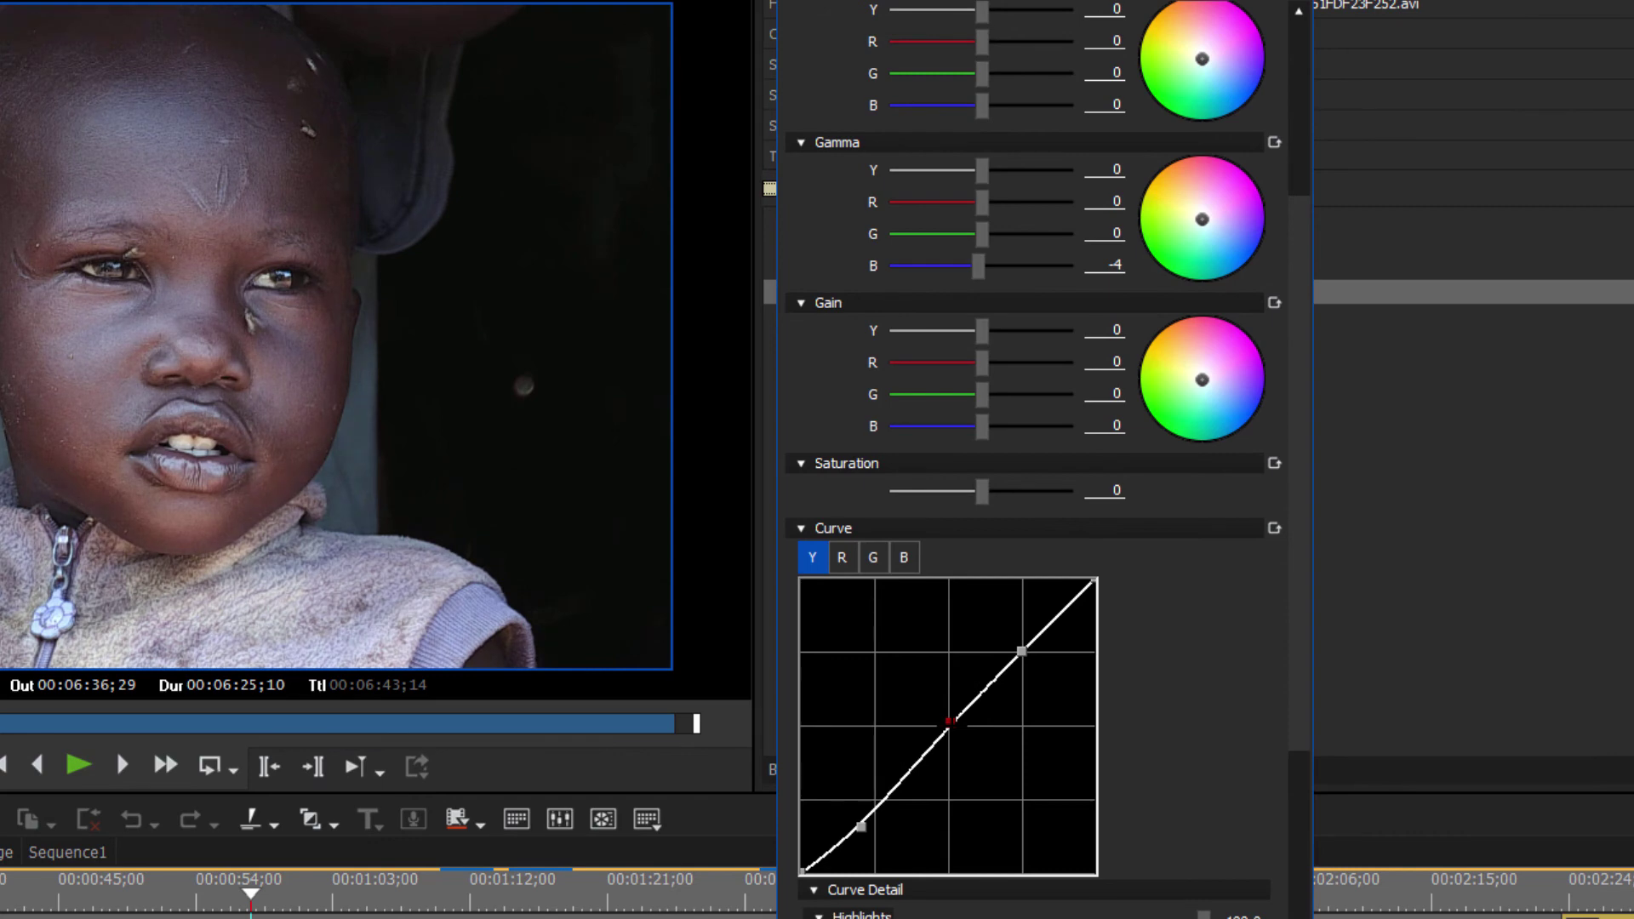
pyautogui.press('Return')
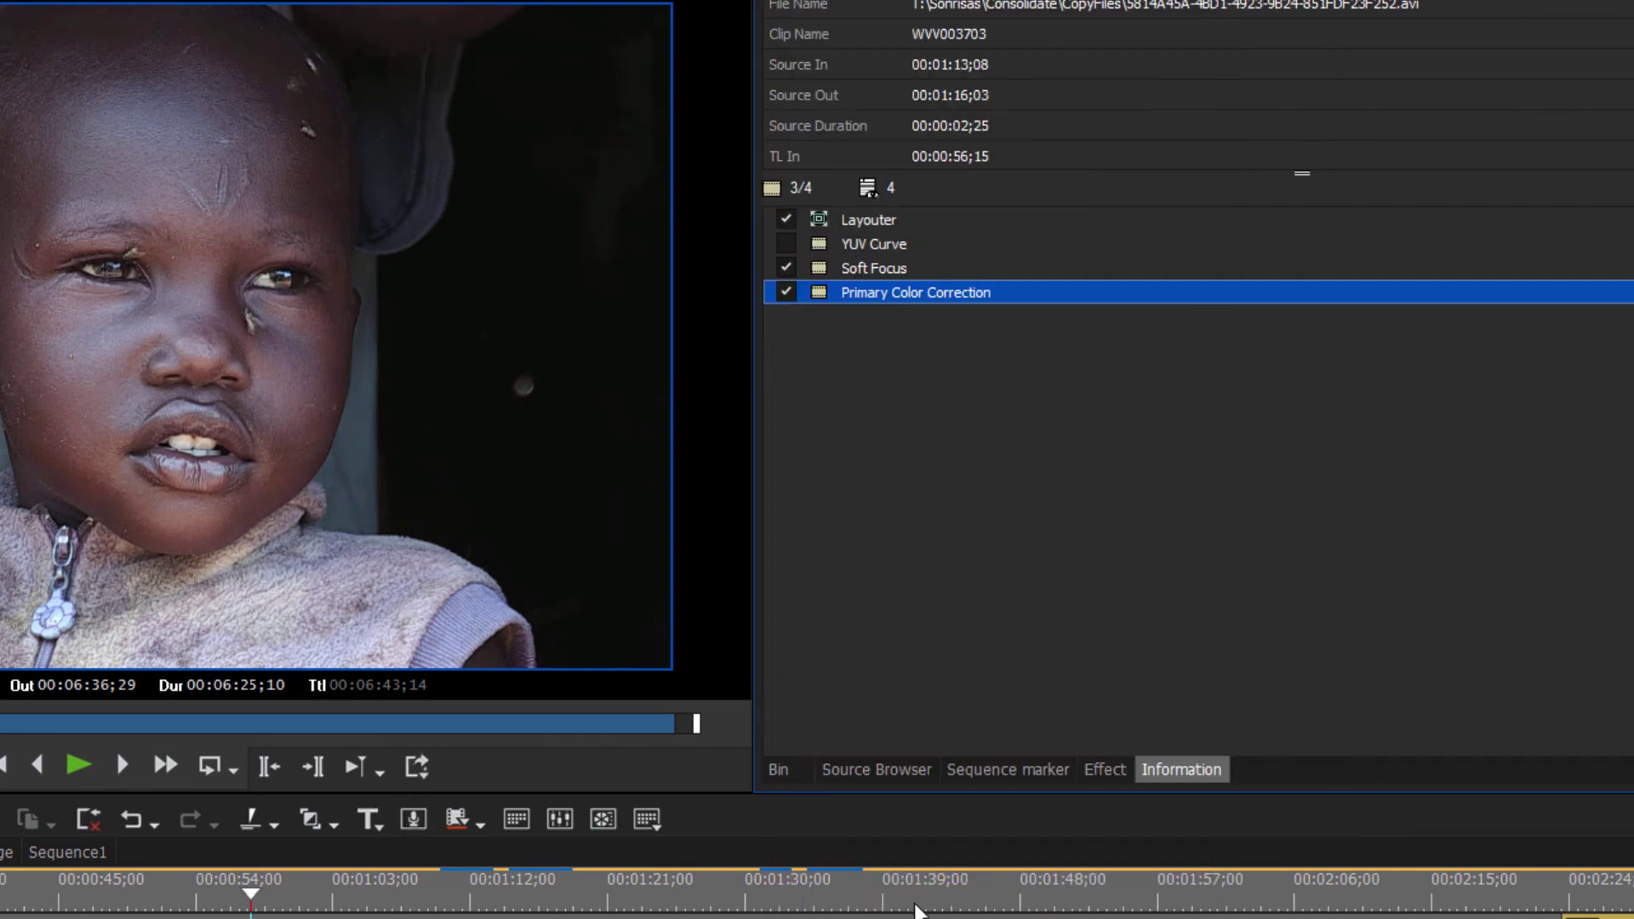
# Play back clip WVV003703 from near its beginning to check the combined filters in motion.
pyautogui.moveTo(260, 904)
pyautogui.mouseDown()
pyautogui.moveTo(213, 903)
pyautogui.moveTo(227, 902)
pyautogui.mouseUp()
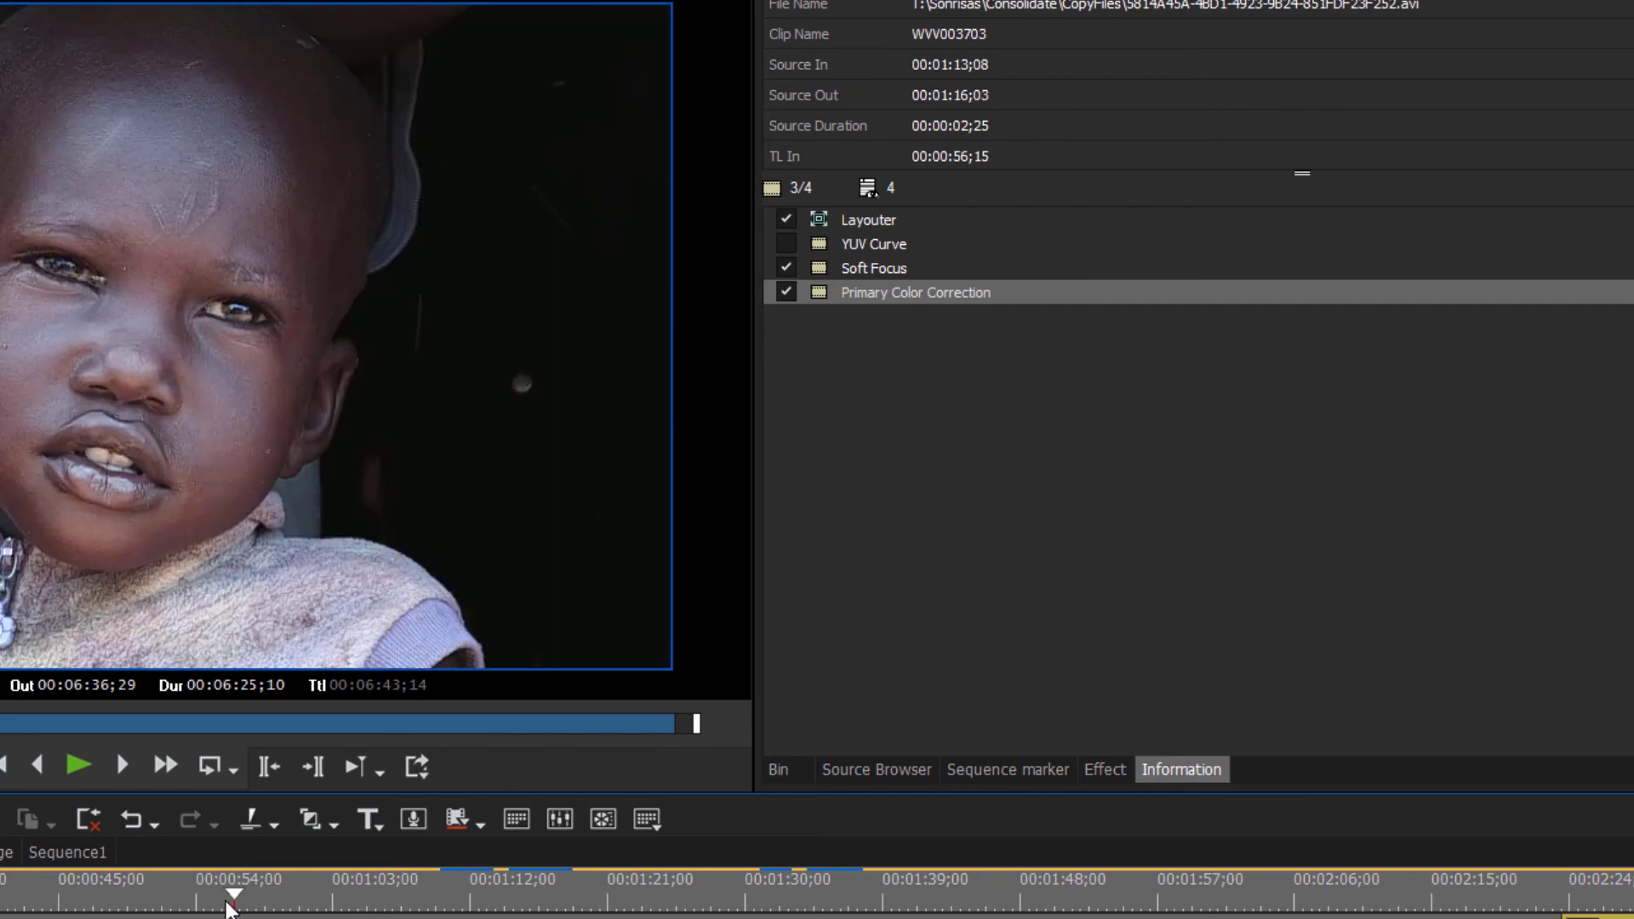
pyautogui.press('space')
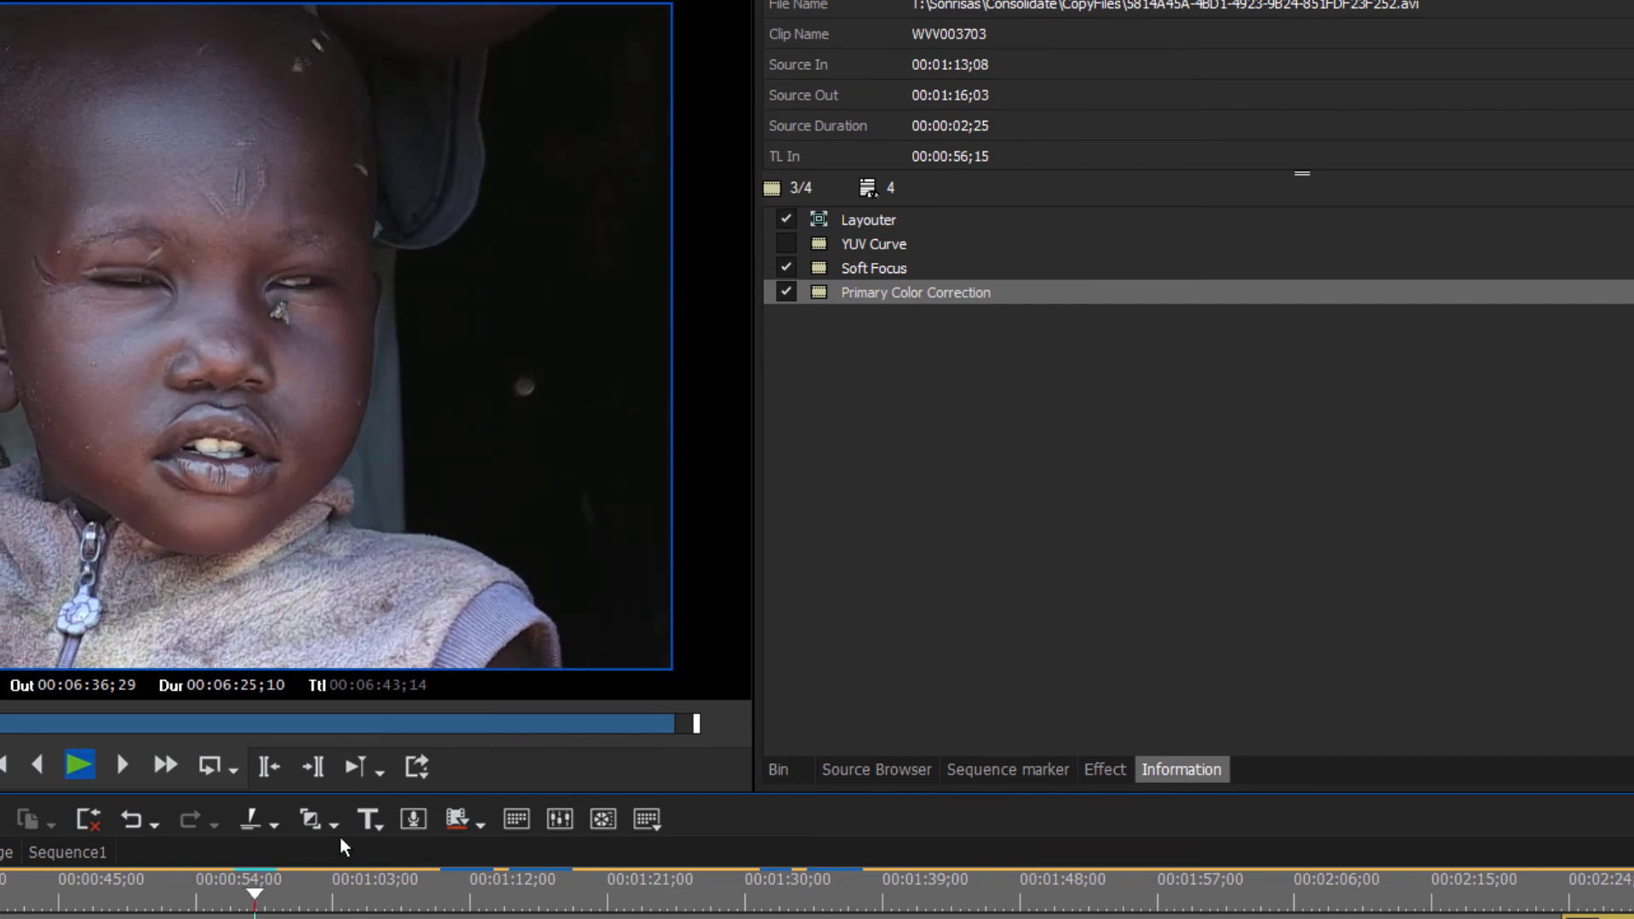
pyautogui.press('space')
# In clip WVV003703's Primary Color Correction, slightly lower the highlight, midtone and shadow points of the Y curve.
pyautogui.doubleClick(919, 292)
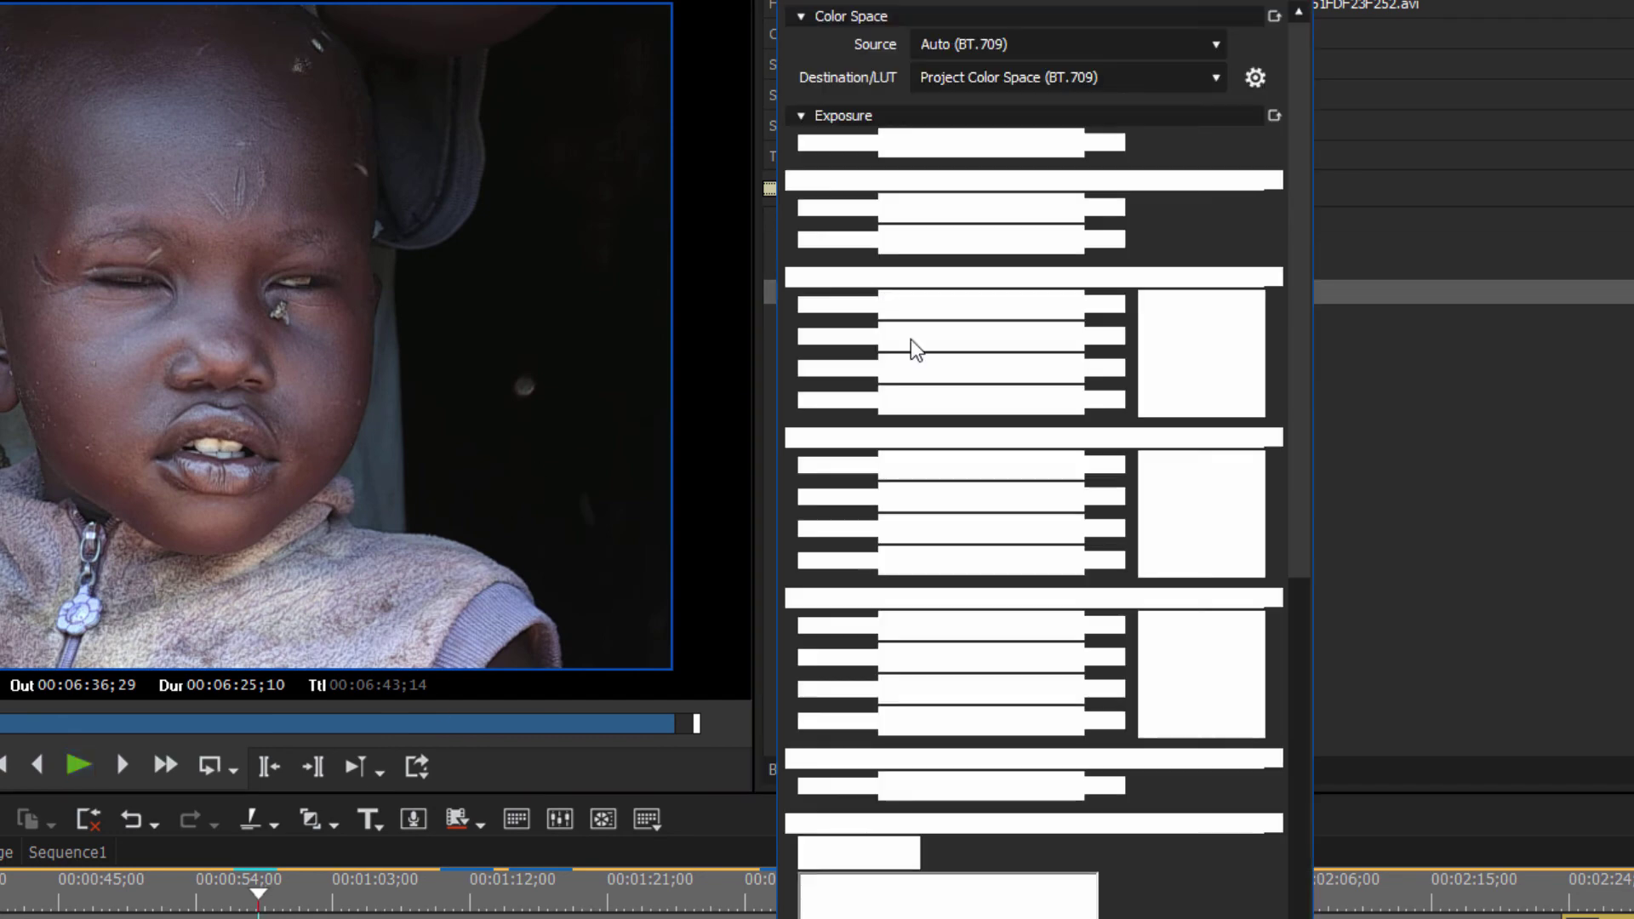
pyautogui.moveTo(1302, 504); pyautogui.dragTo(1308, 710)
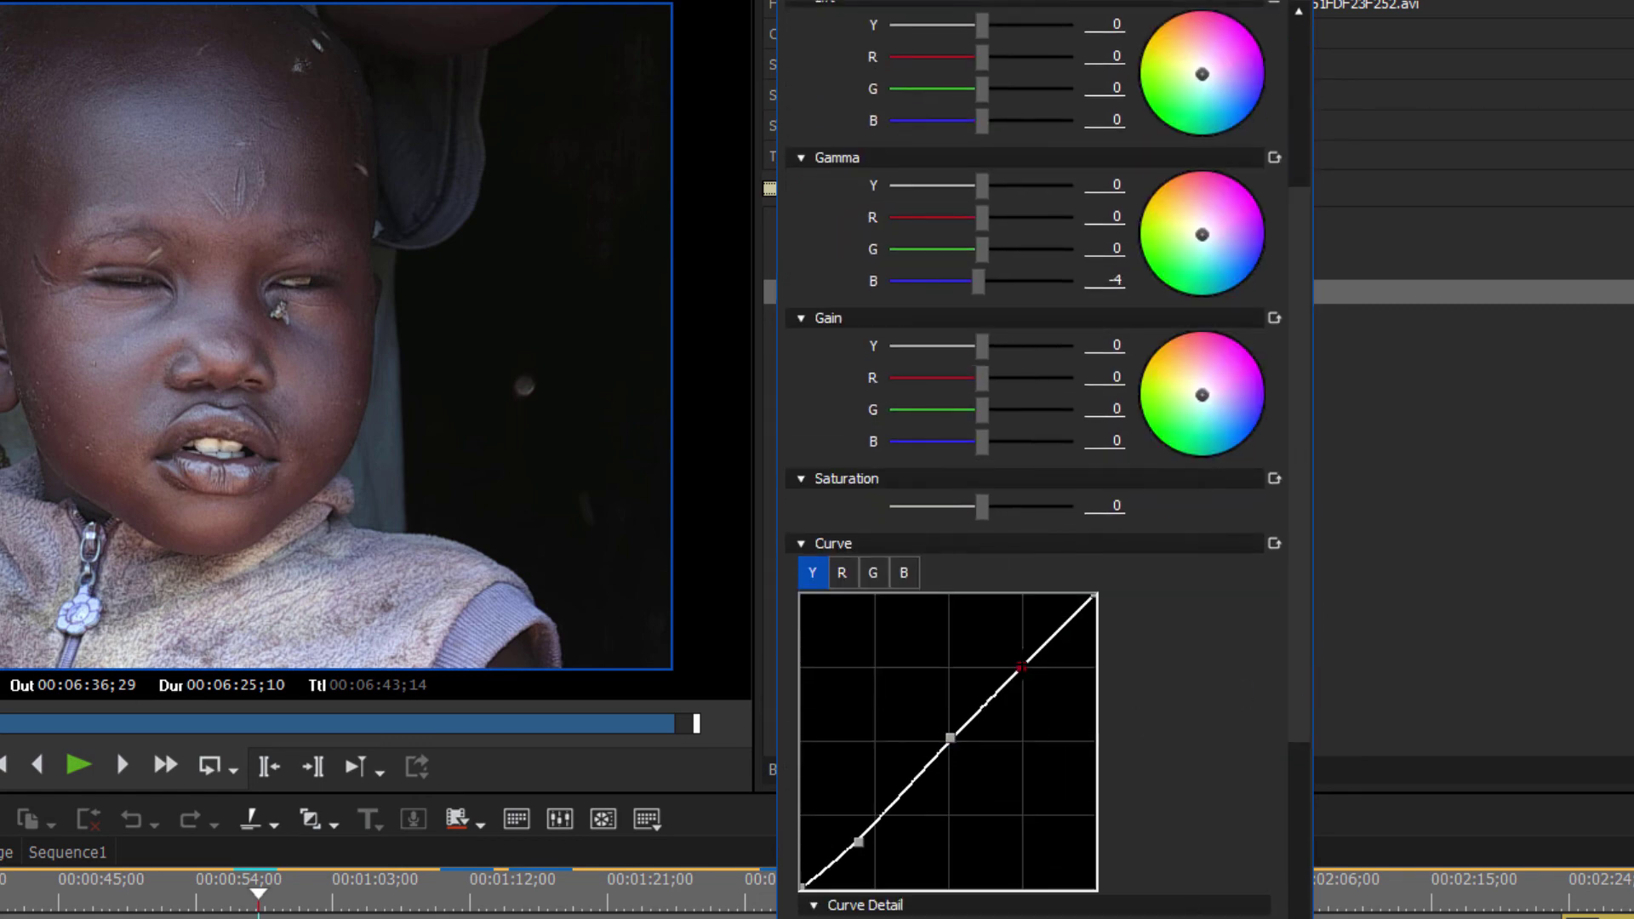
pyautogui.moveTo(1021, 667); pyautogui.dragTo(1027, 675)
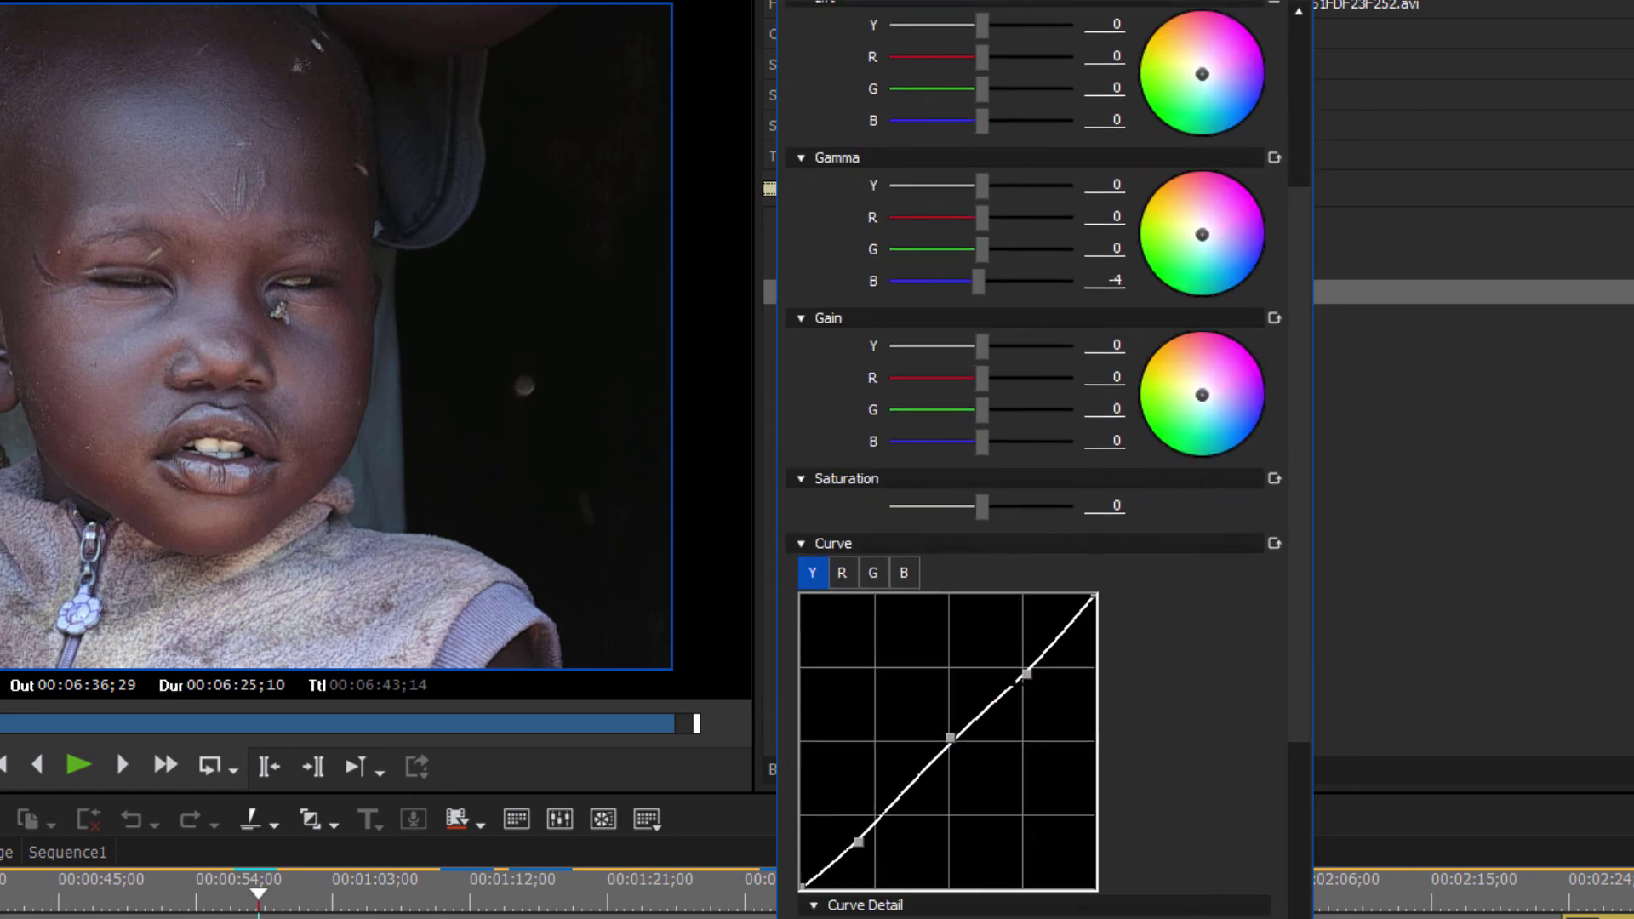
pyautogui.moveTo(950, 738); pyautogui.dragTo(951, 743)
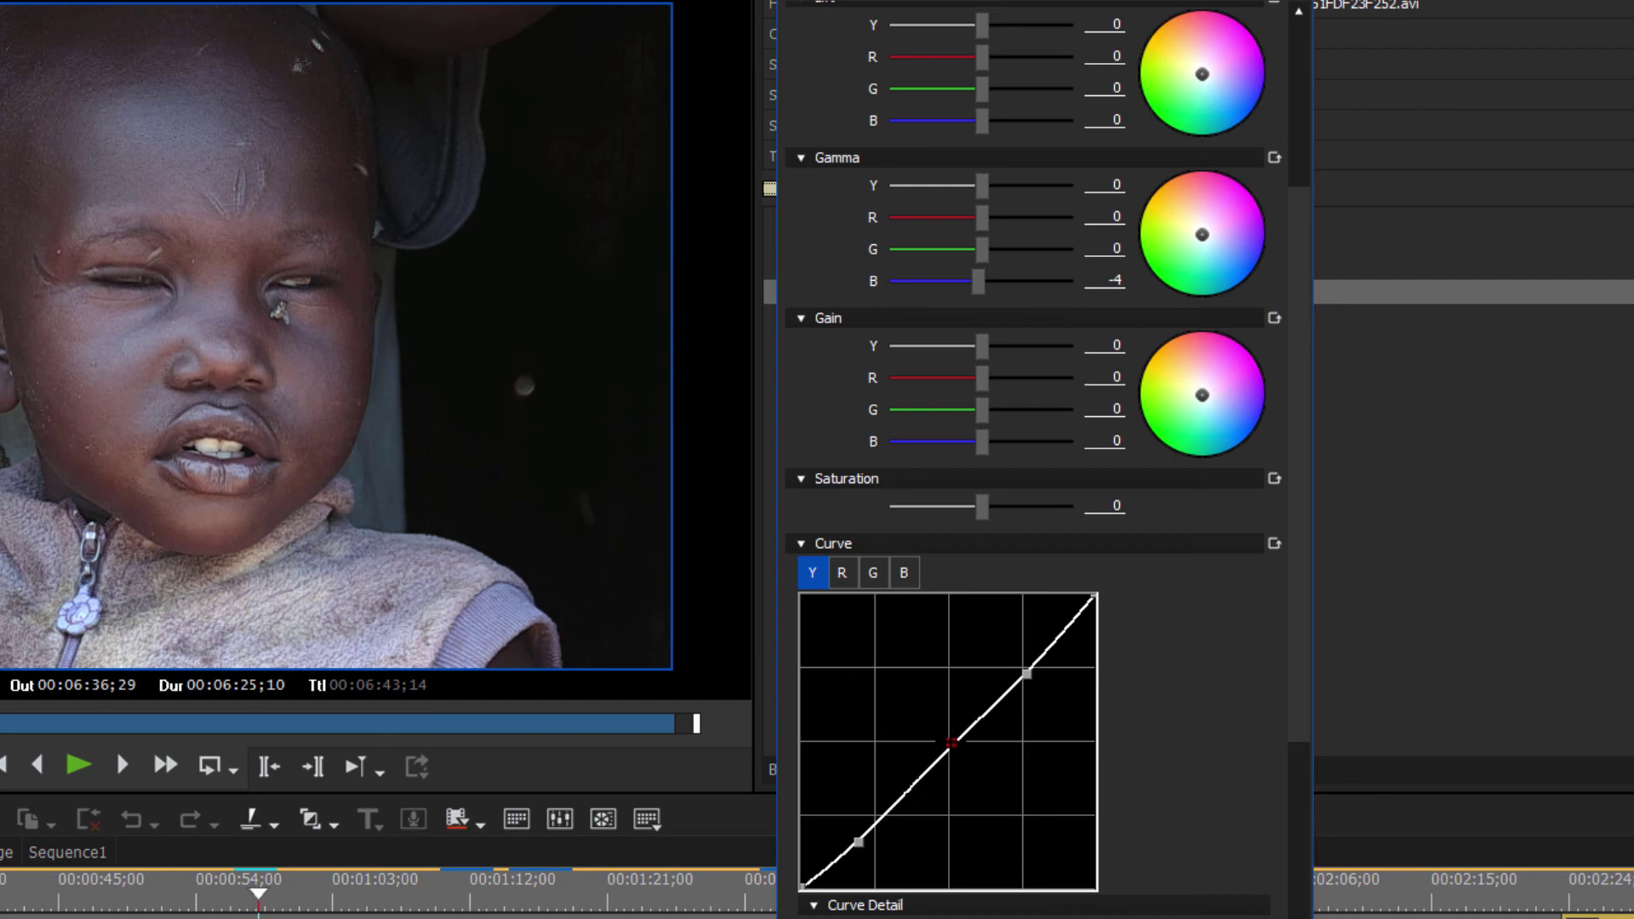
pyautogui.click(859, 841)
pyautogui.moveTo(859, 841); pyautogui.dragTo(860, 848)
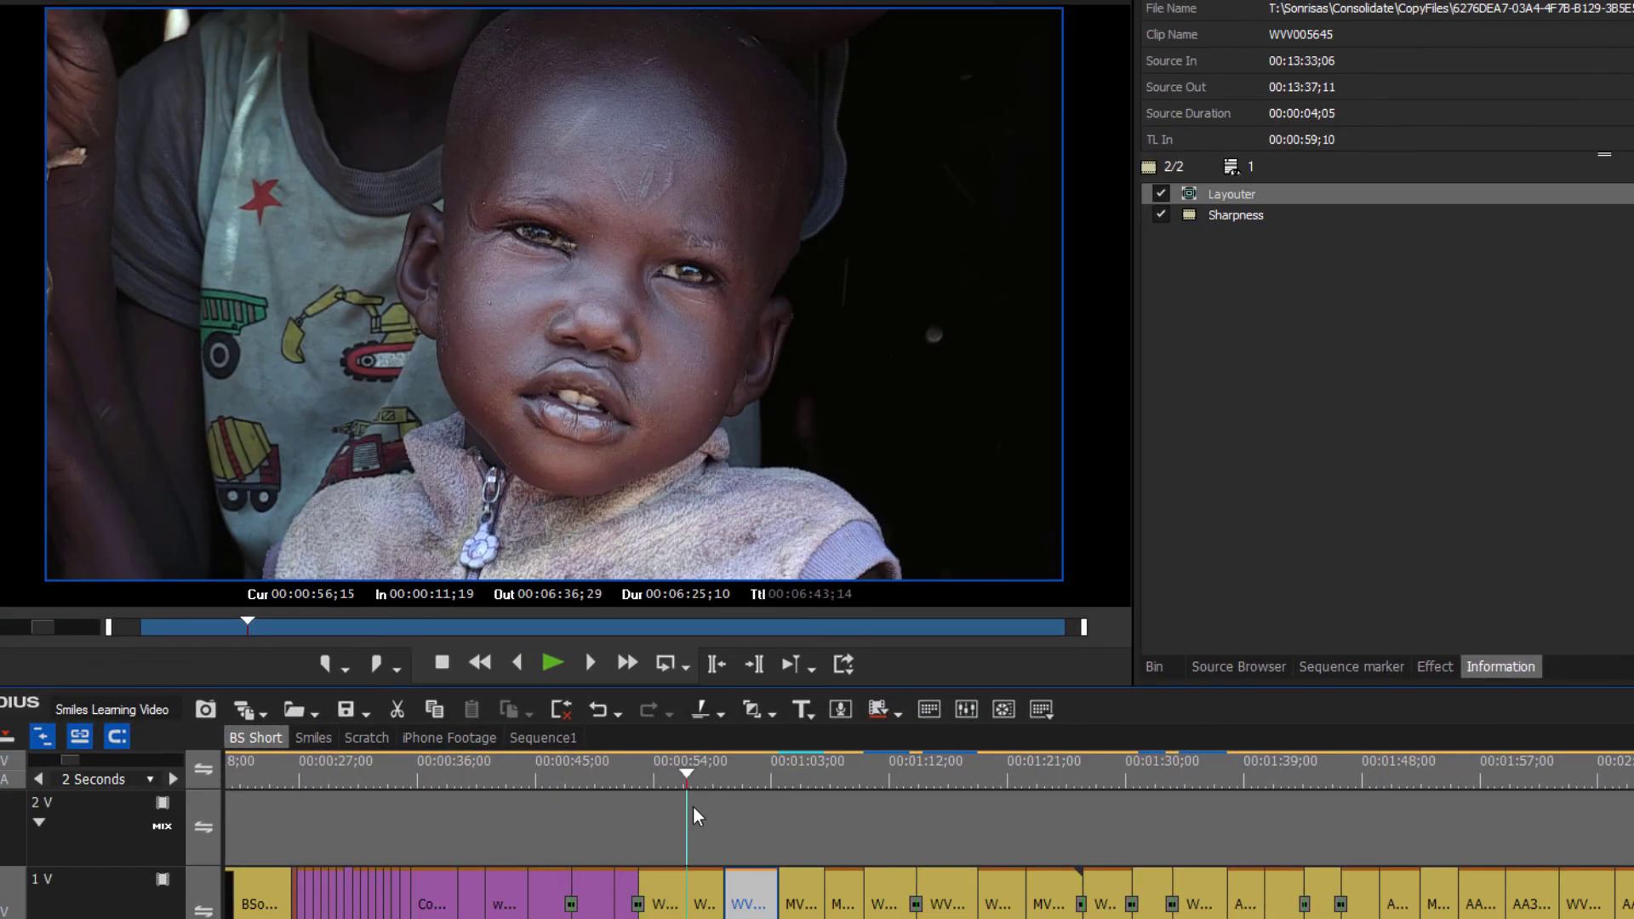
# Move the playhead into clip WVV005645 at 00:01:00;27 and add a YUV Curve filter to the clip.
pyautogui.moveTo(693, 807); pyautogui.dragTo(739, 815)
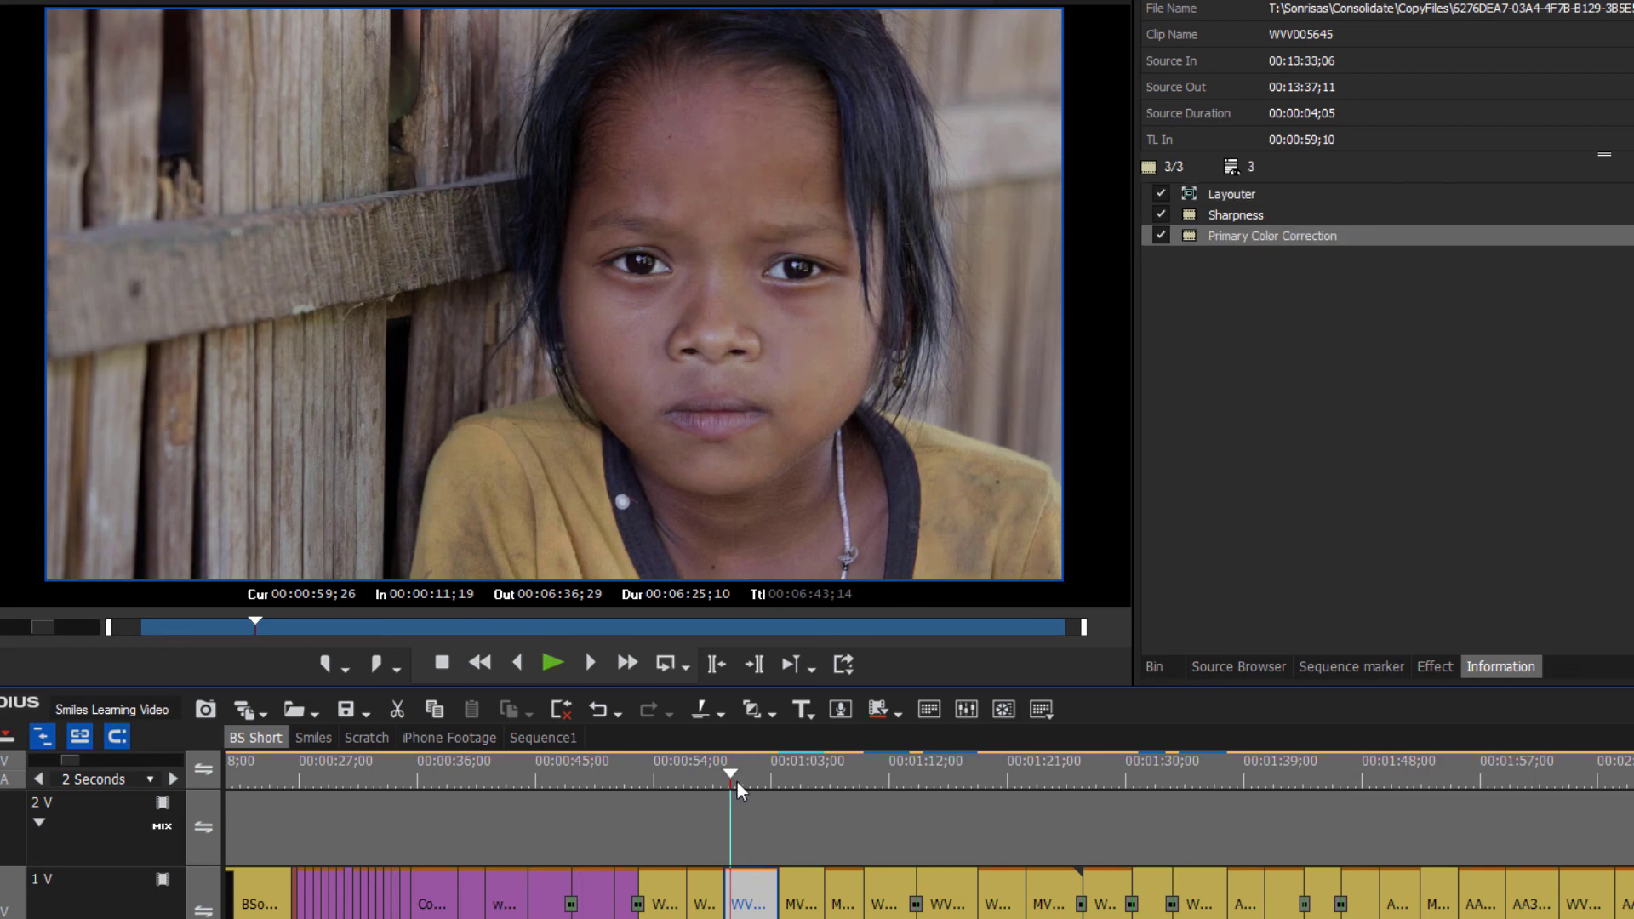
pyautogui.click(741, 783)
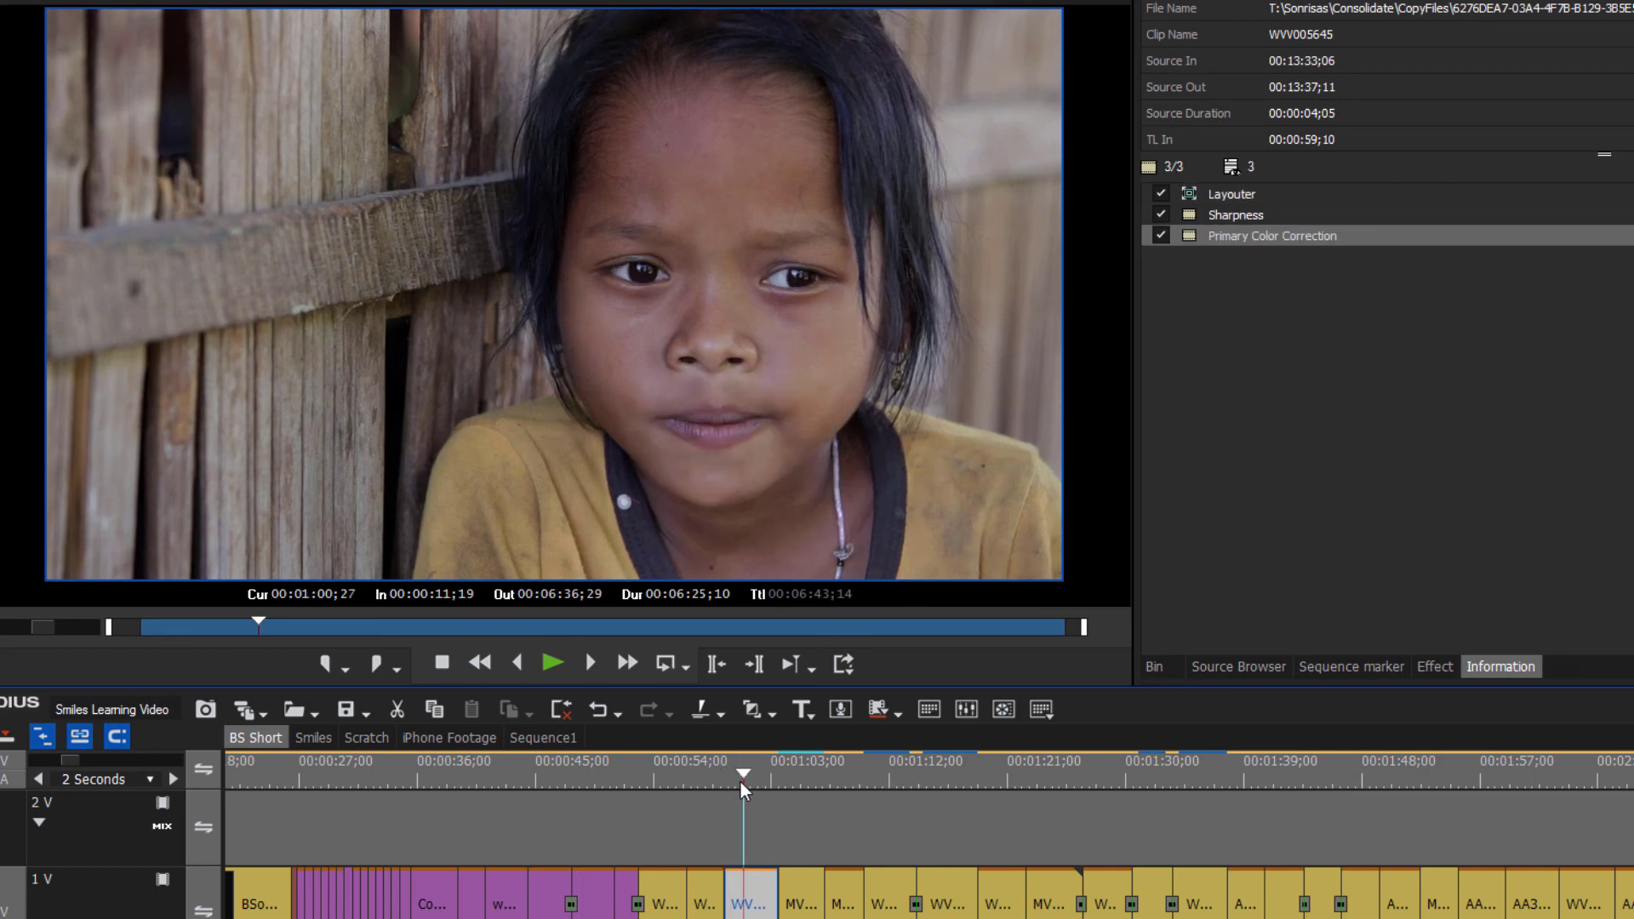
pyautogui.click(1430, 666)
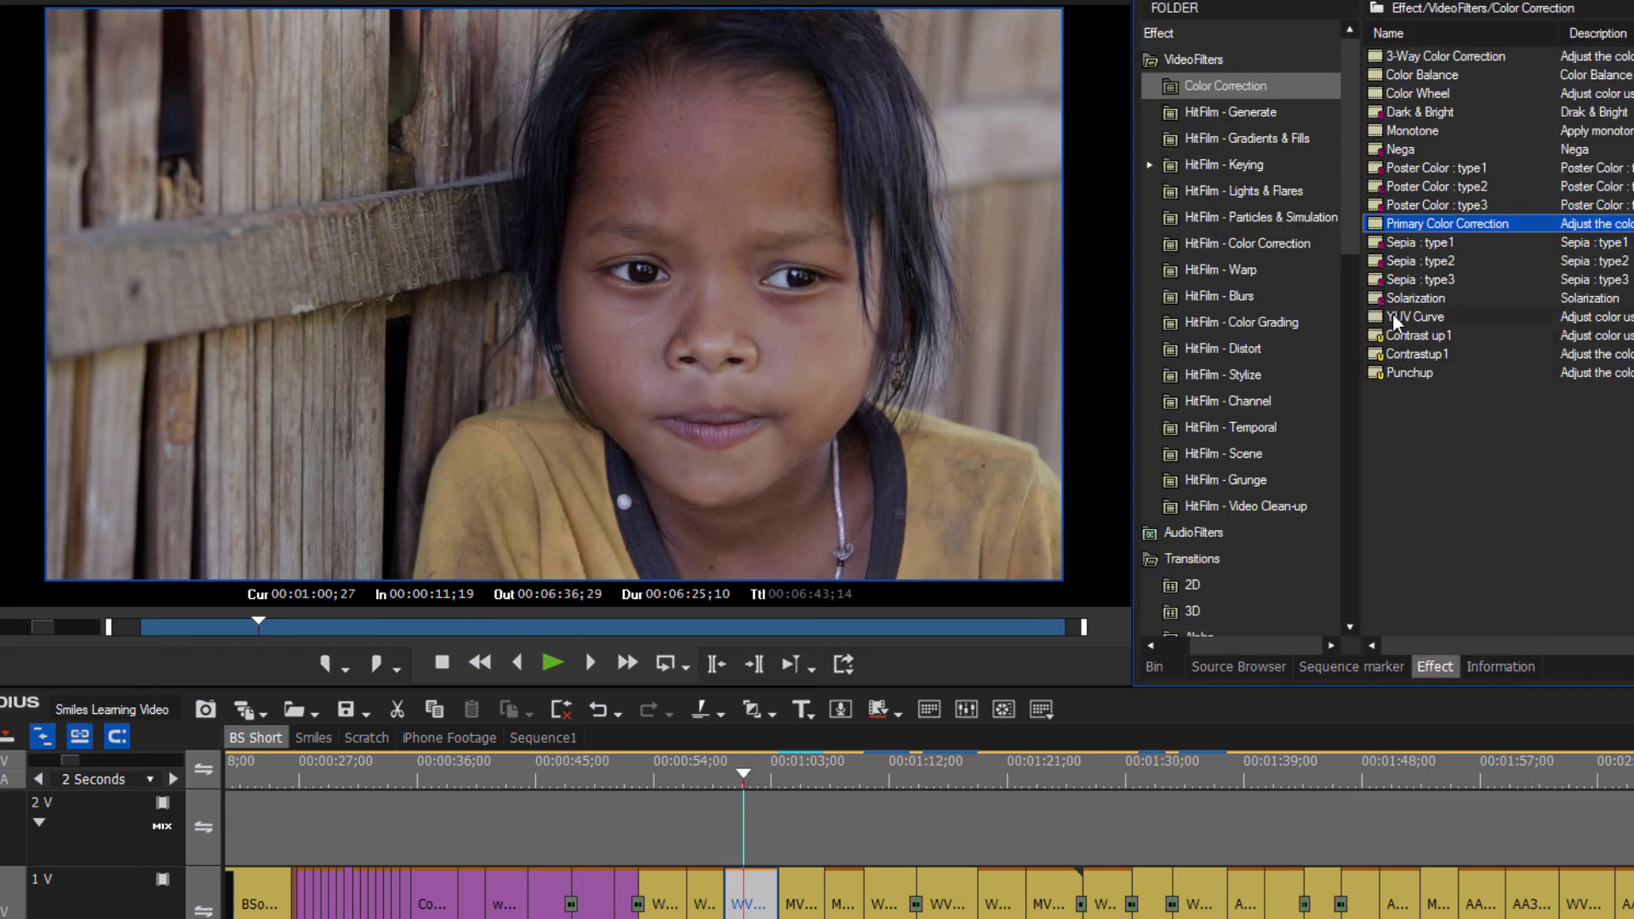
pyautogui.moveTo(1396, 322); pyautogui.dragTo(750, 894)
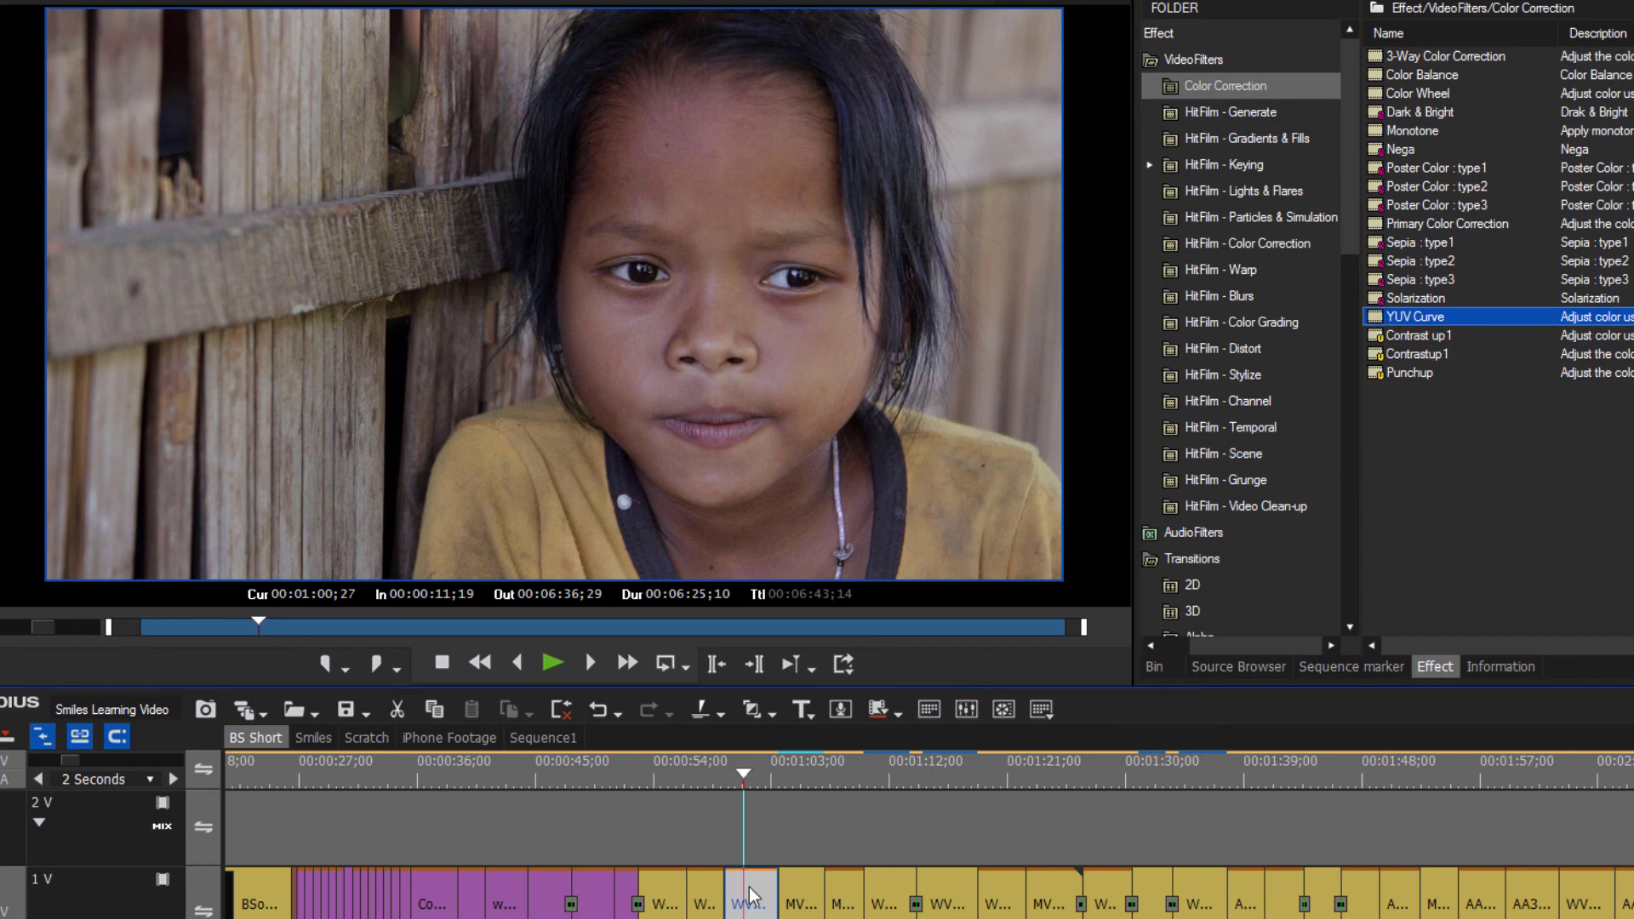
# Shape the YUV Curve's Y channel by slightly lowering the shadows, raising the midtones and lowering the highlights.
pyautogui.doubleClick(1234, 256)
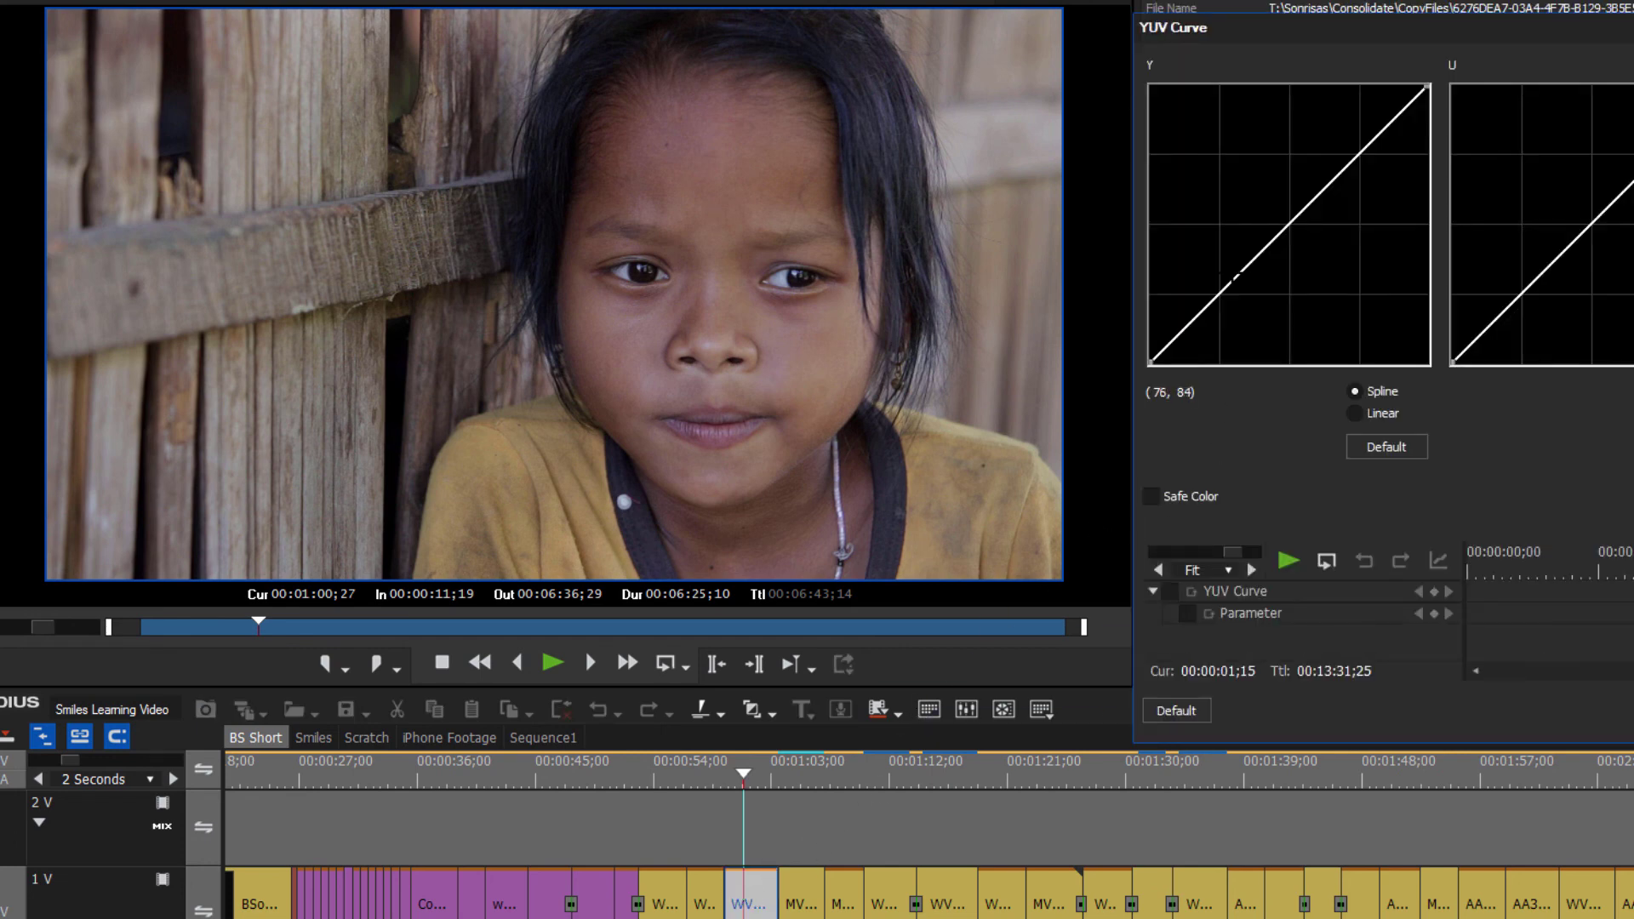
pyautogui.click(1215, 298)
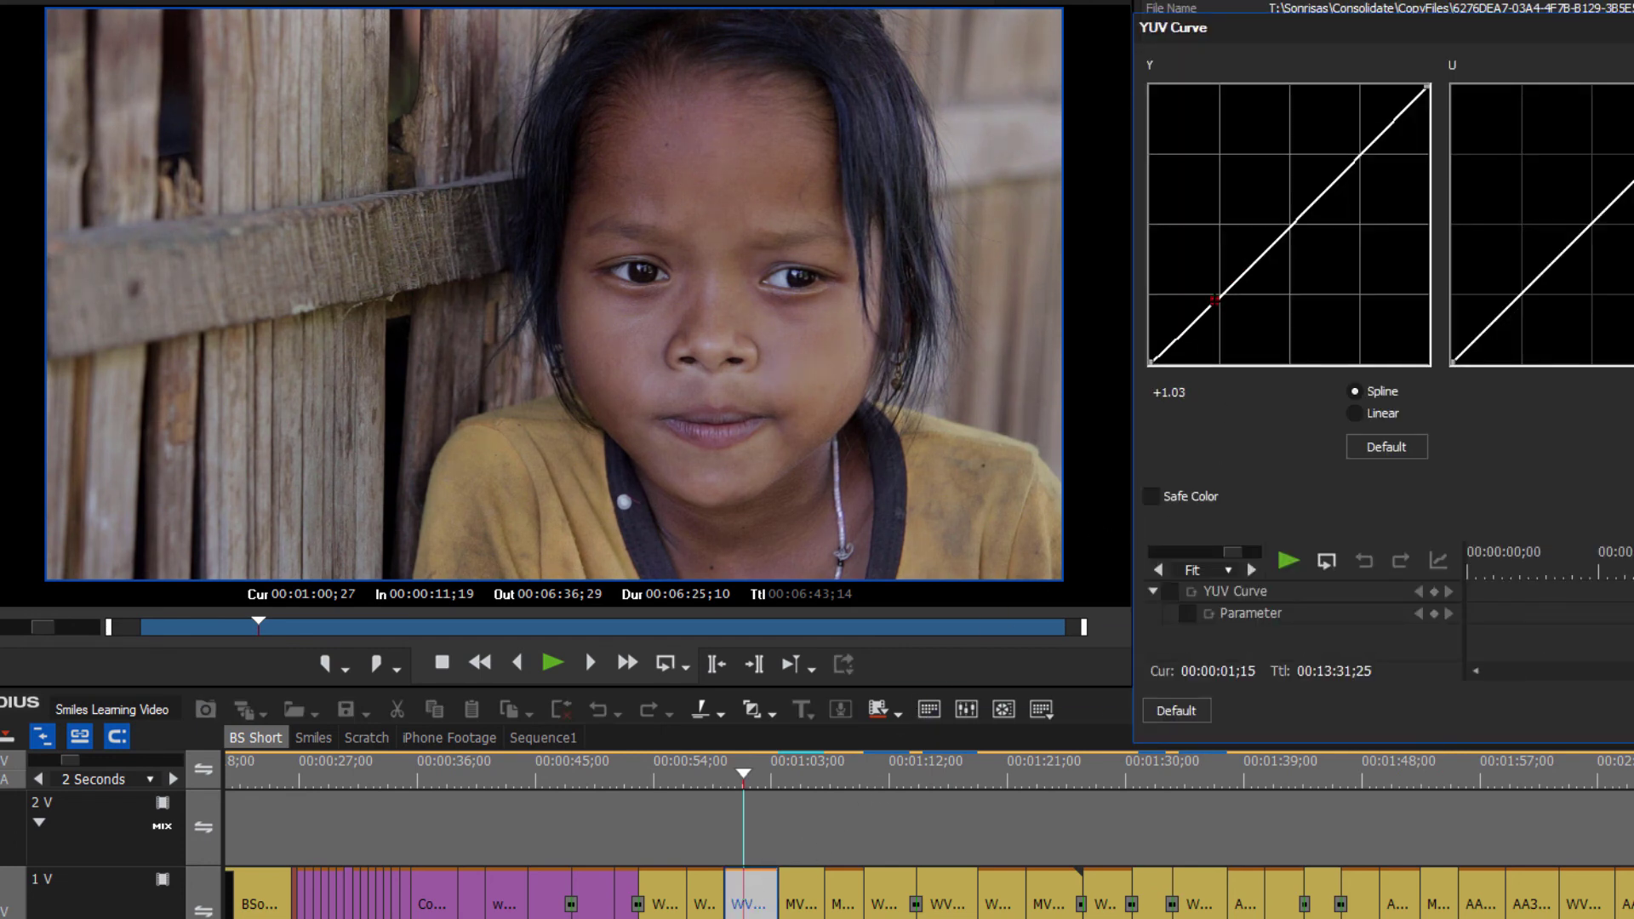
pyautogui.moveTo(1215, 299); pyautogui.dragTo(1214, 303)
pyautogui.moveTo(1290, 227); pyautogui.dragTo(1290, 222)
pyautogui.moveTo(1375, 139); pyautogui.dragTo(1379, 139)
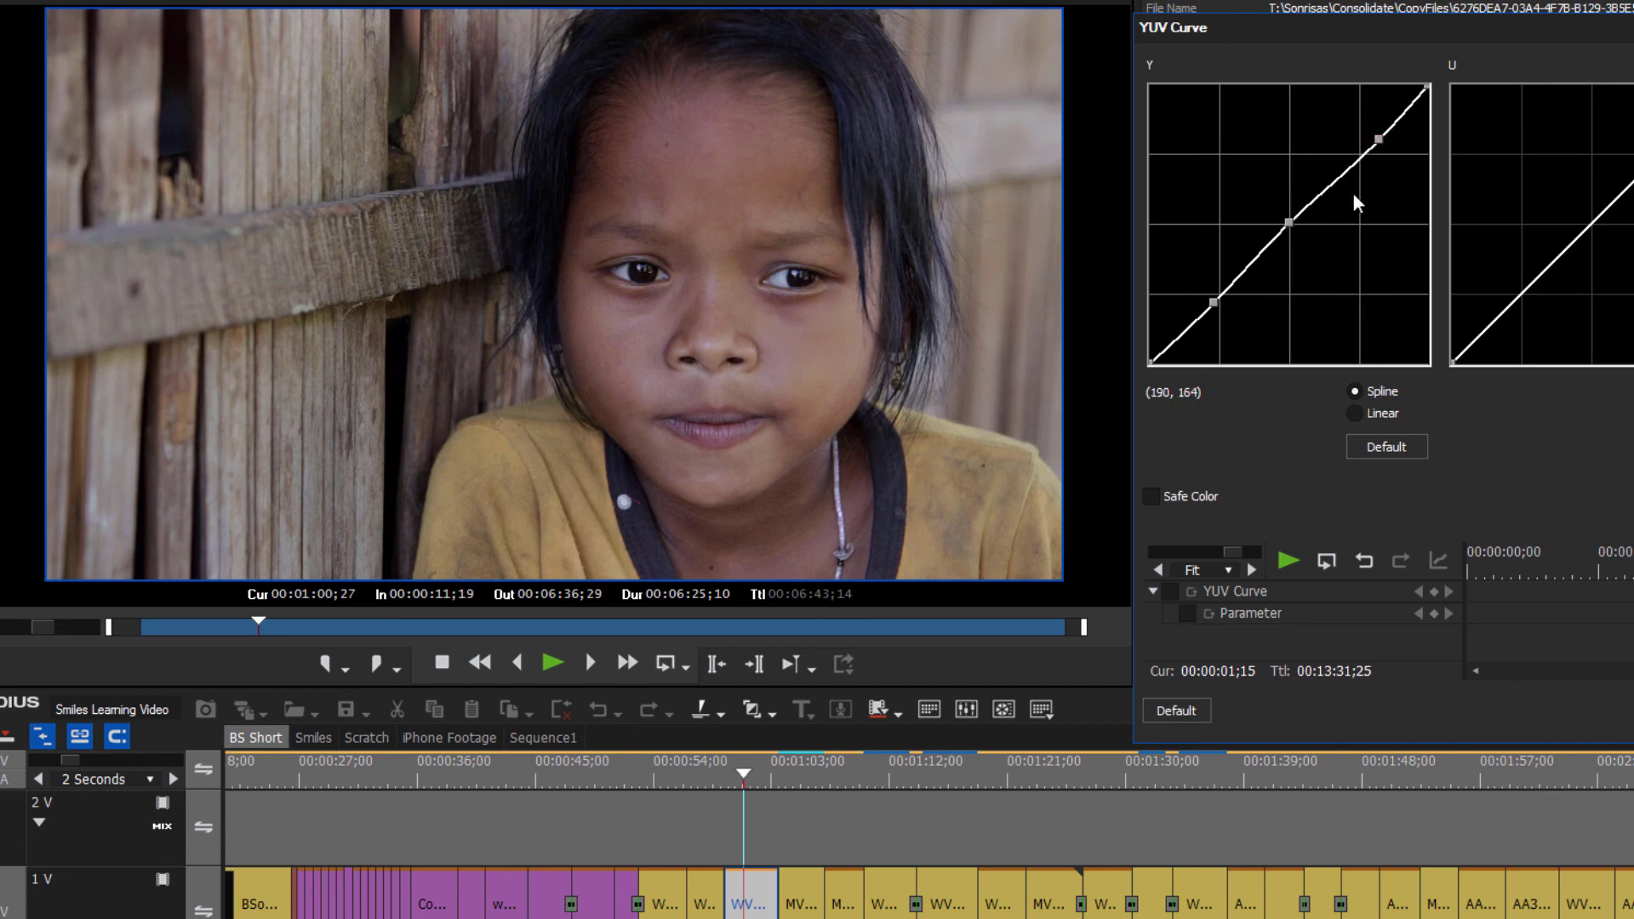
pyautogui.click(1633, 711)
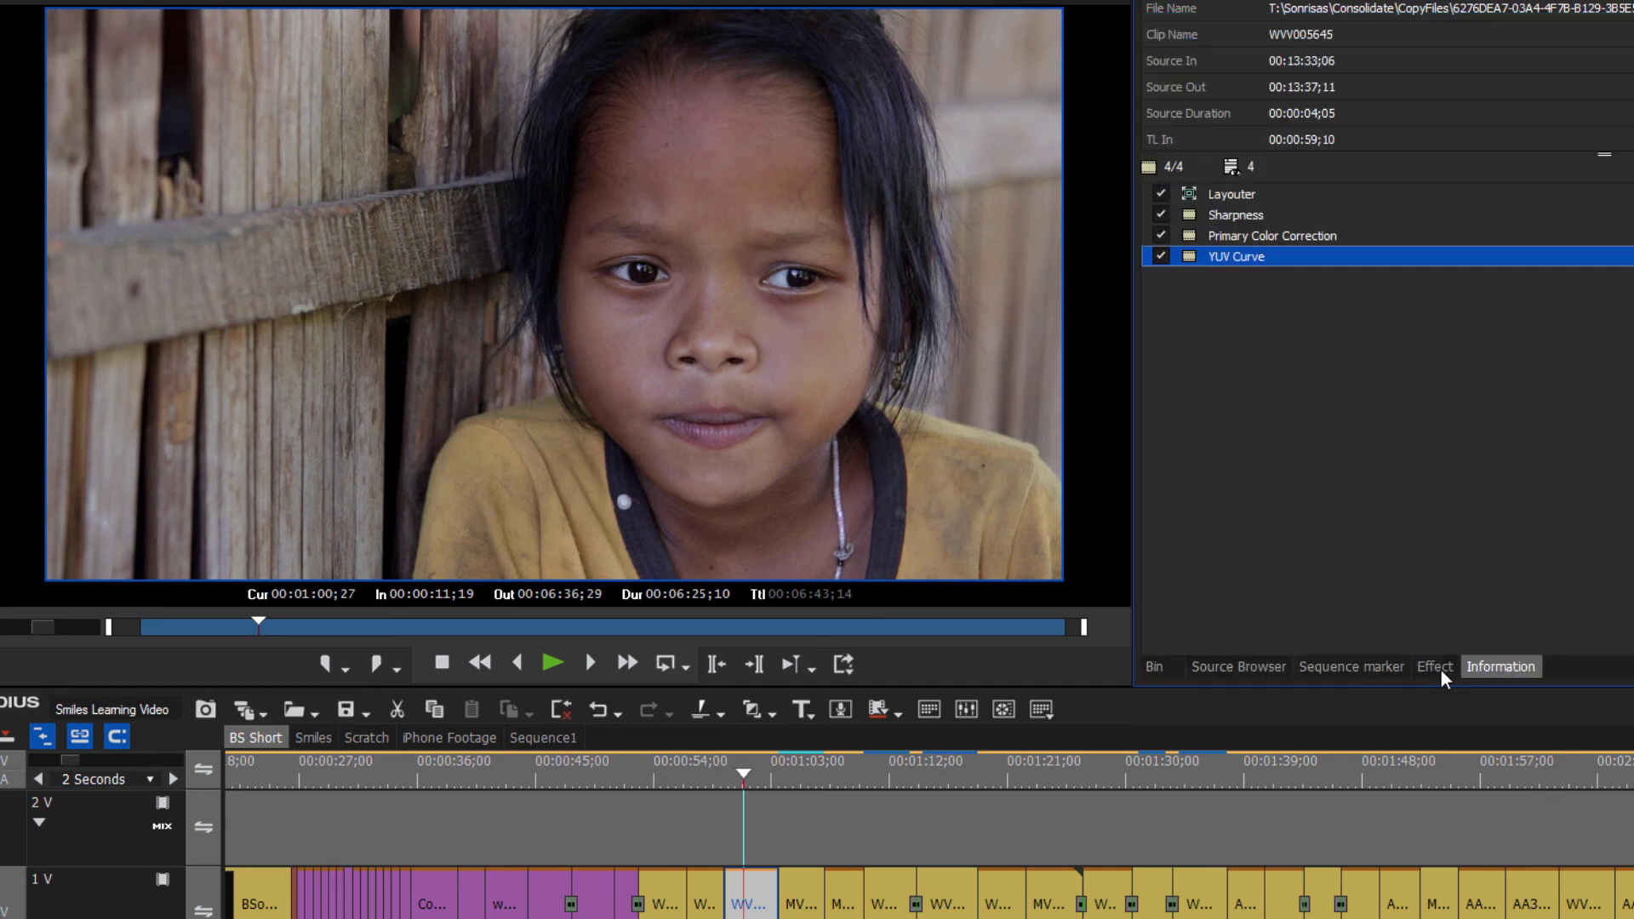
# Add 3-Way Color Correction to clip WVV005645 and slightly lower the Black Balance contrast.
pyautogui.click(1437, 667)
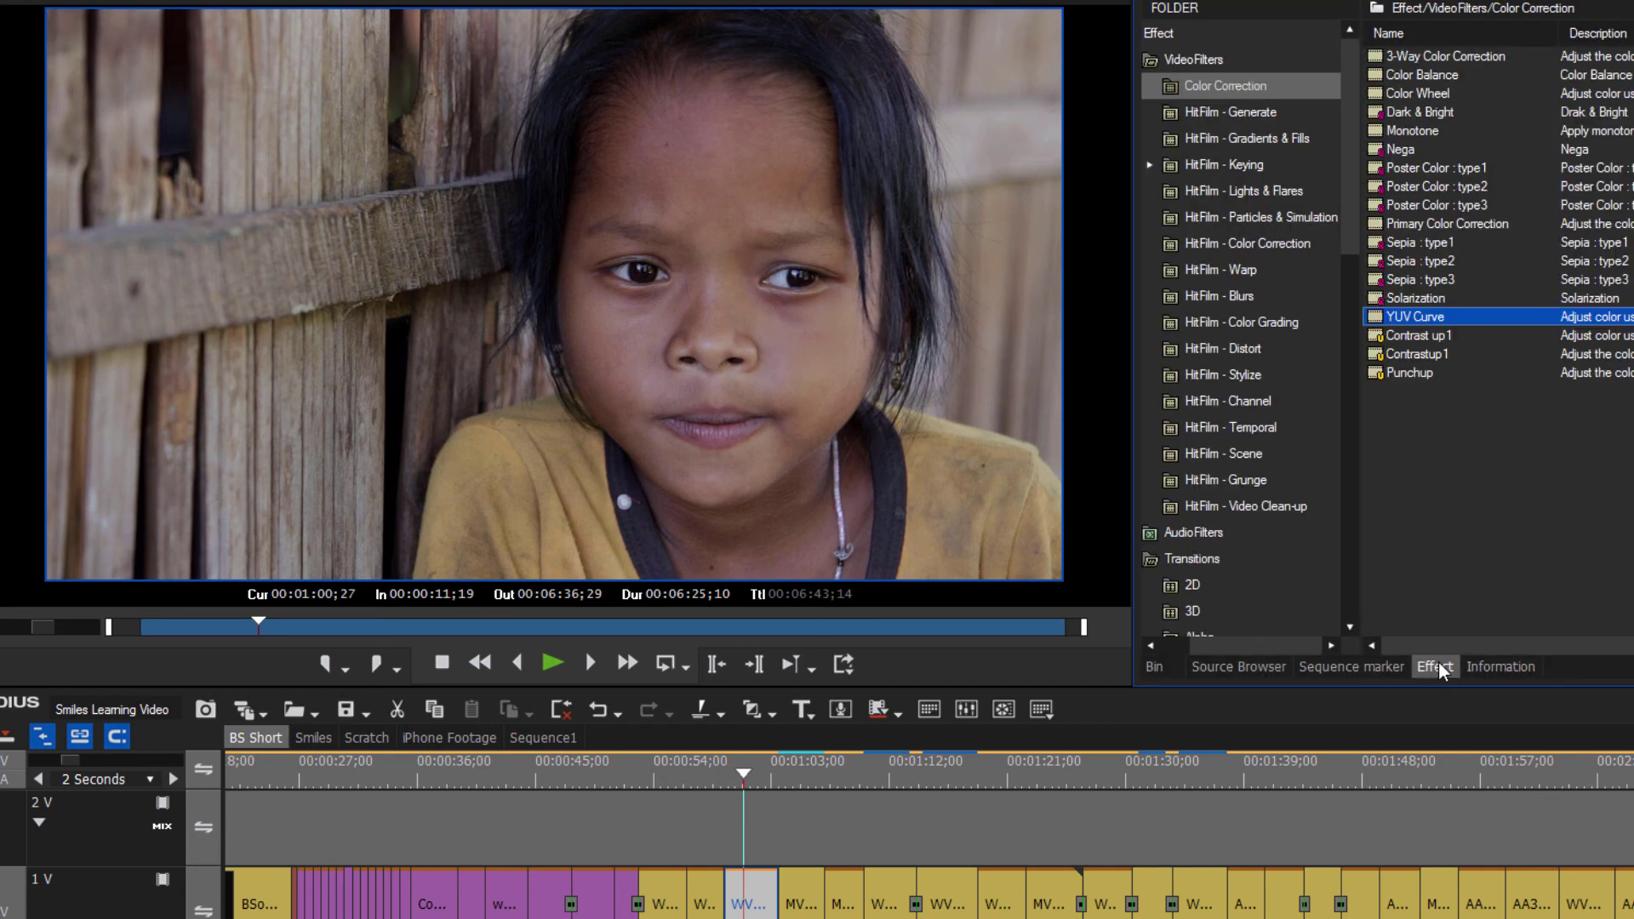
pyautogui.click(1381, 58)
pyautogui.moveTo(1381, 58); pyautogui.dragTo(751, 894)
pyautogui.doubleClick(1213, 274)
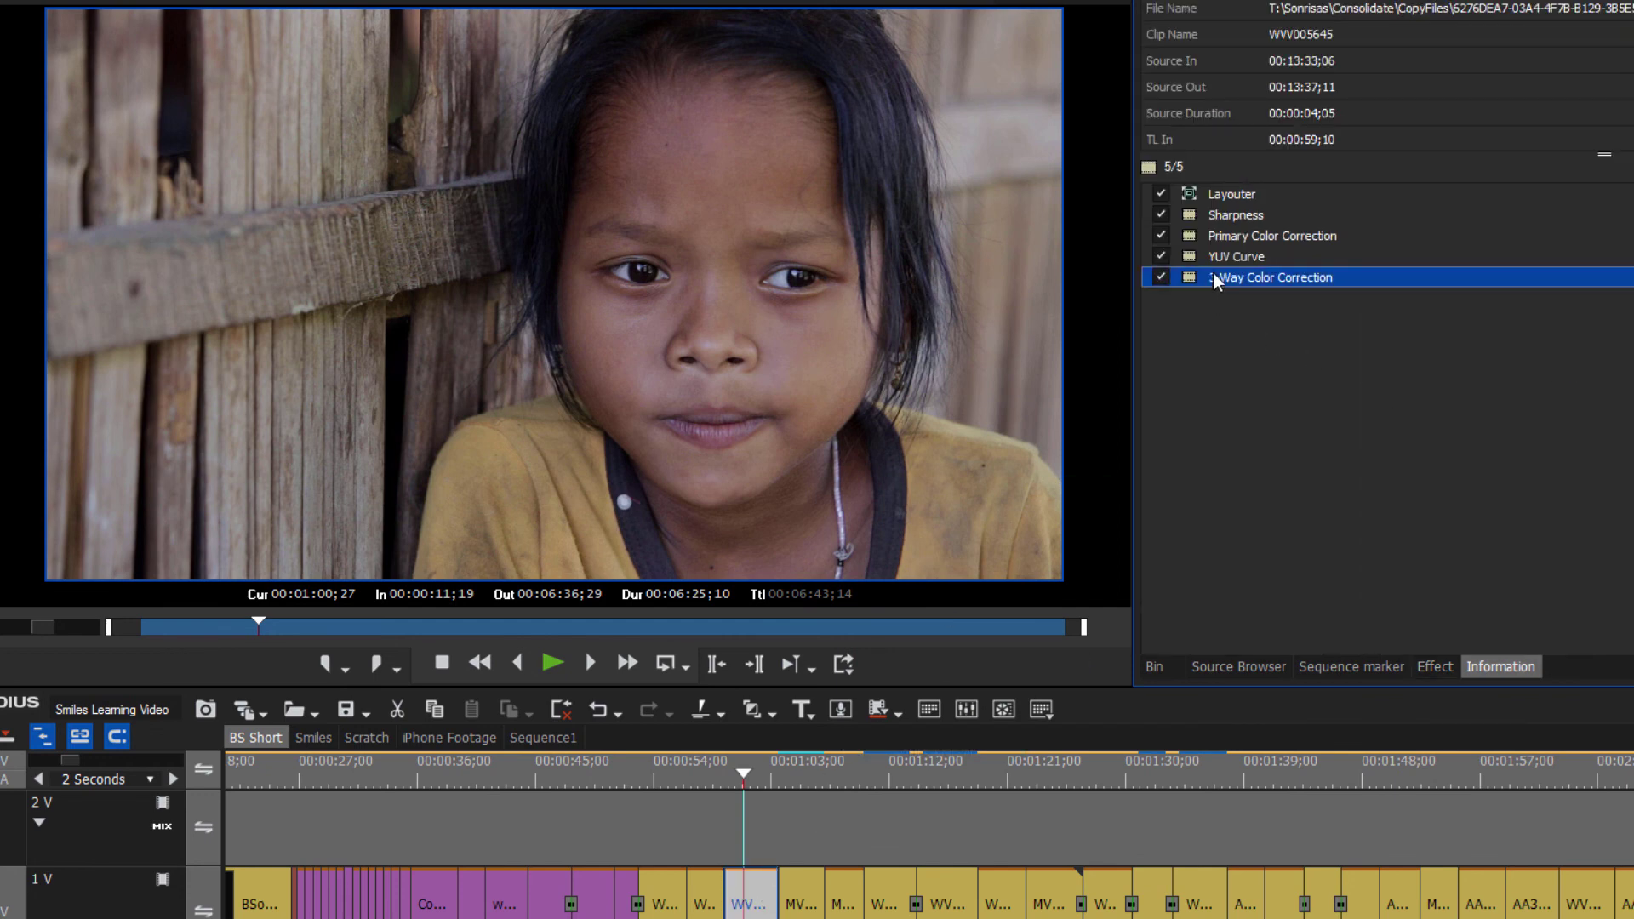
pyautogui.moveTo(1251, 29); pyautogui.dragTo(1301, 202)
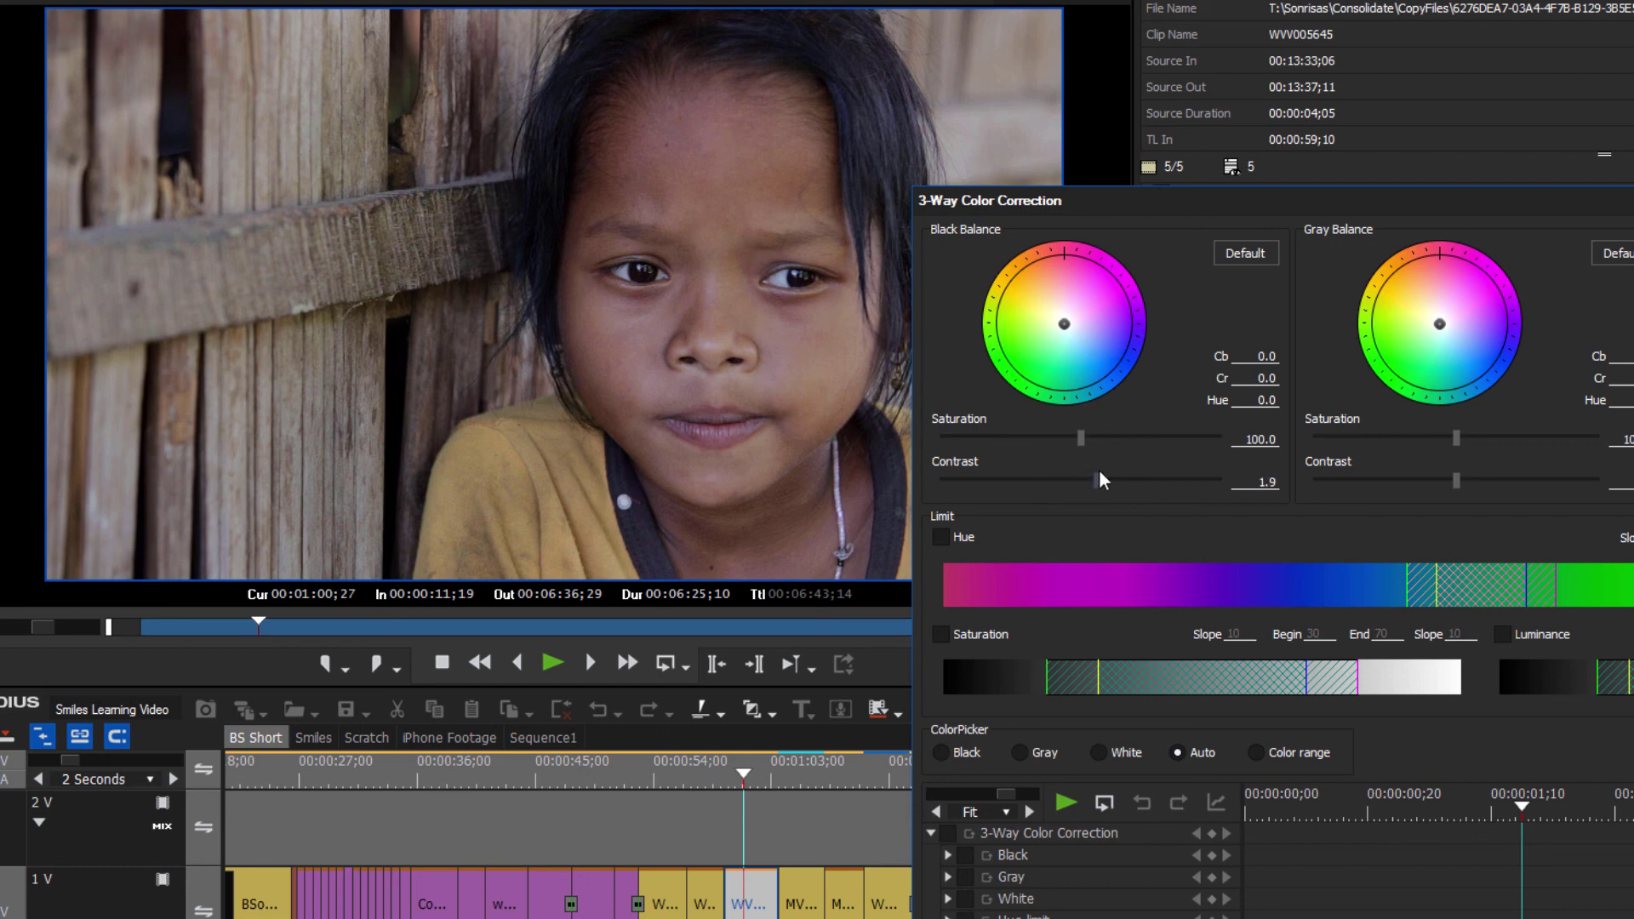
pyautogui.moveTo(1083, 478)
pyautogui.mouseDown()
pyautogui.moveTo(1028, 482)
pyautogui.moveTo(1067, 482)
pyautogui.mouseUp()
pyautogui.press('Return')
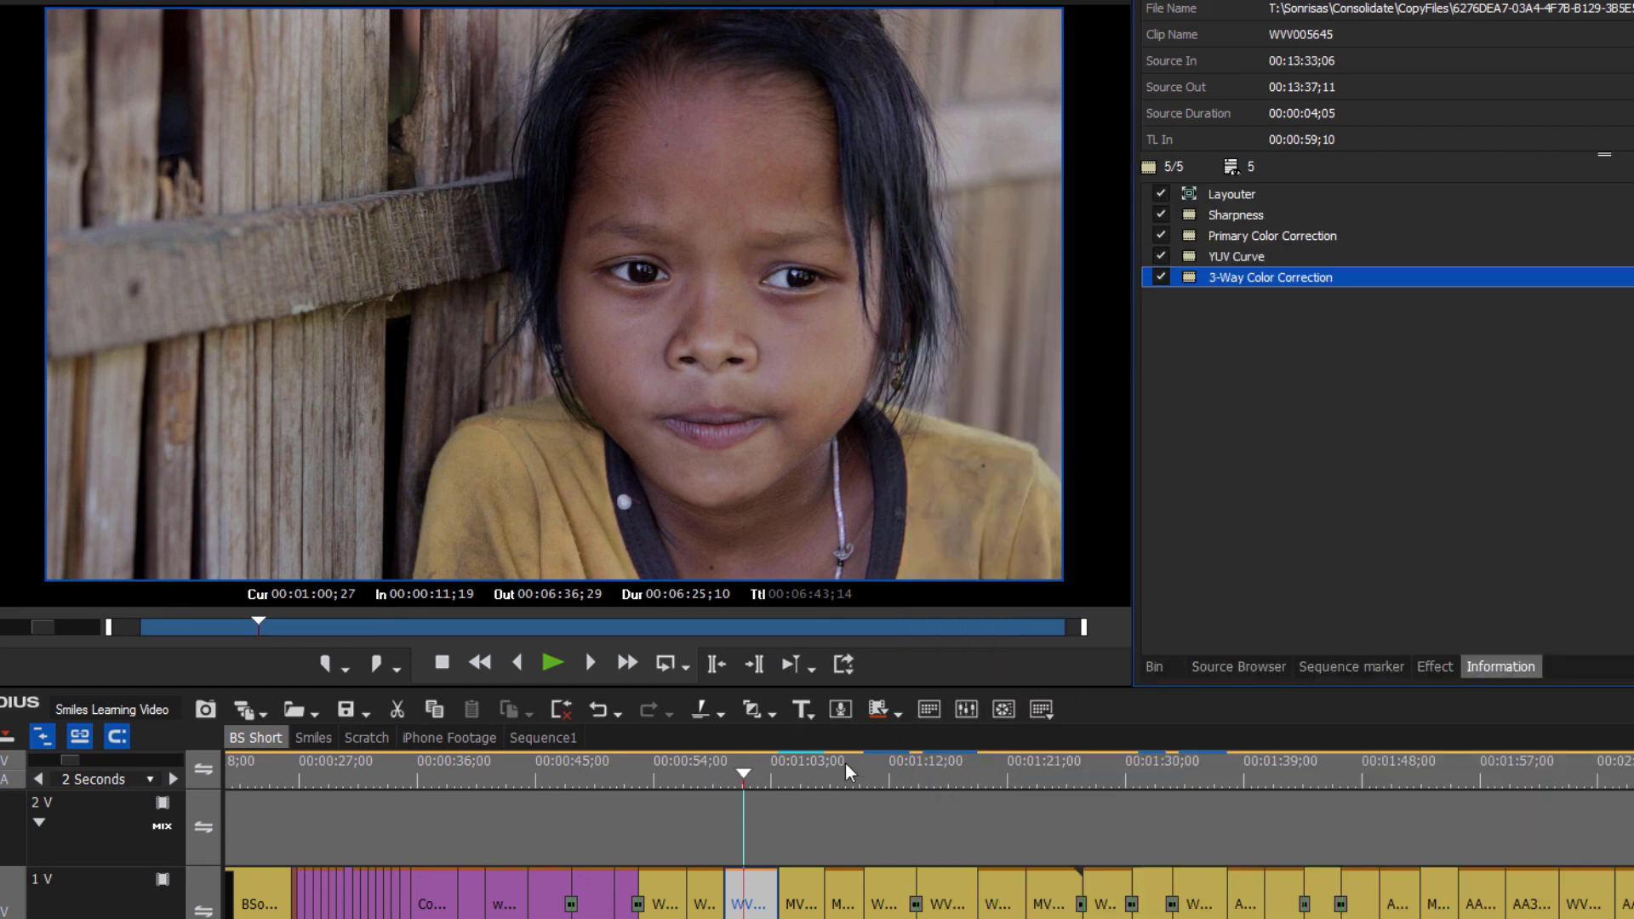
# Play the timeline from about 00:00:54 to review the corrected clips, and scrub ahead to 00:01:32;00.
pyautogui.moveTo(845, 763); pyautogui.dragTo(657, 820)
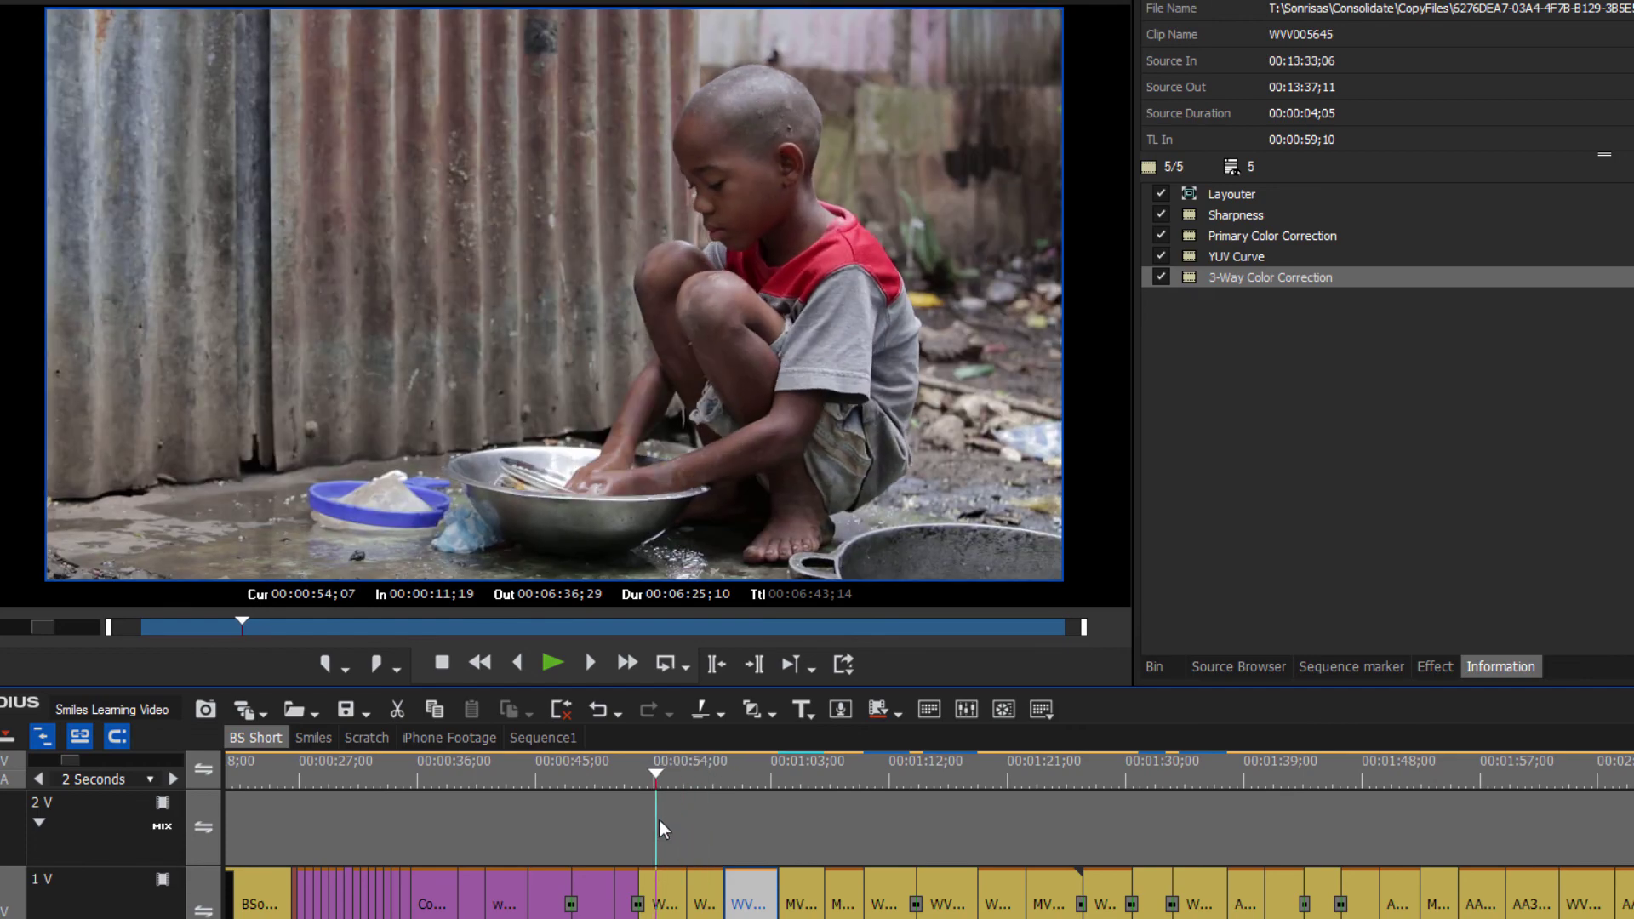
pyautogui.press('space')
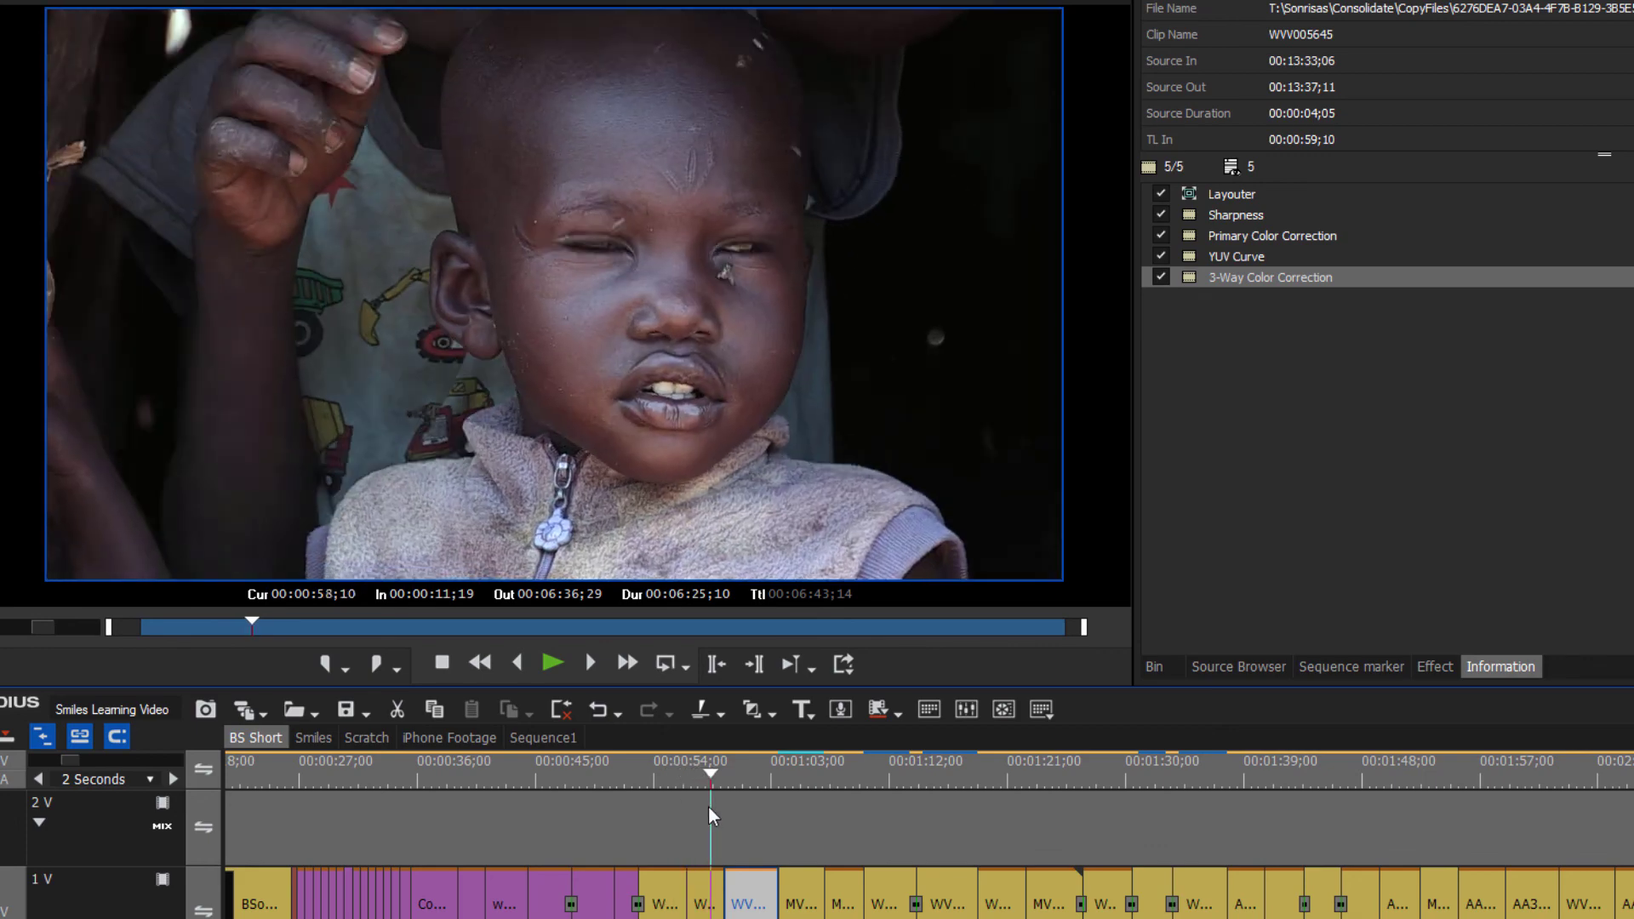
pyautogui.moveTo(708, 805); pyautogui.dragTo(1149, 777)
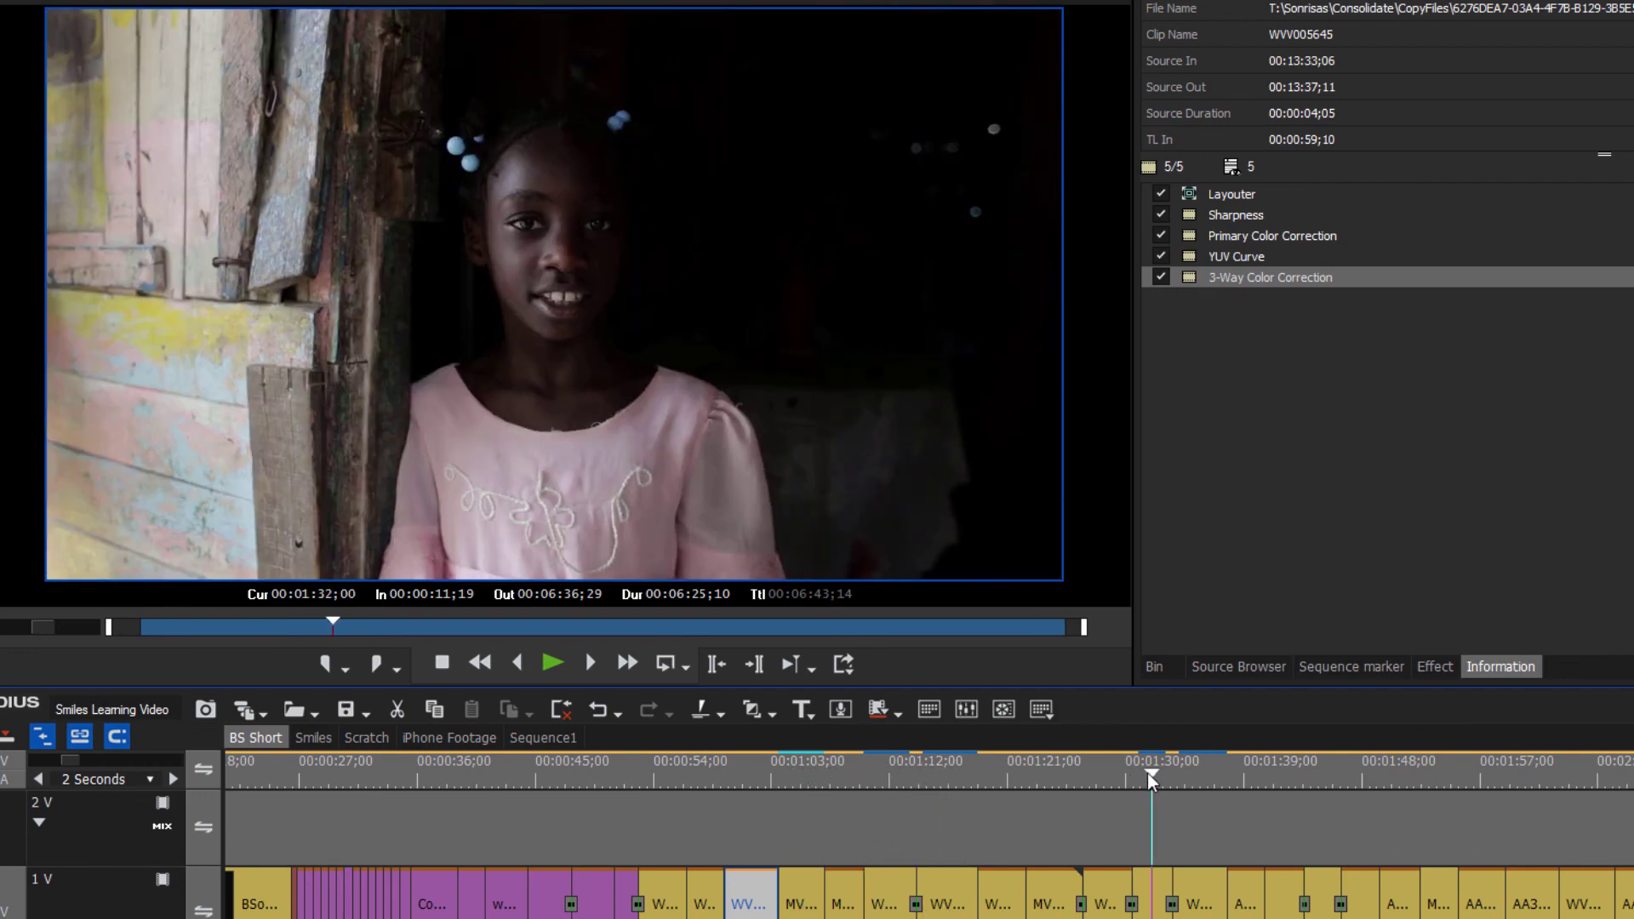